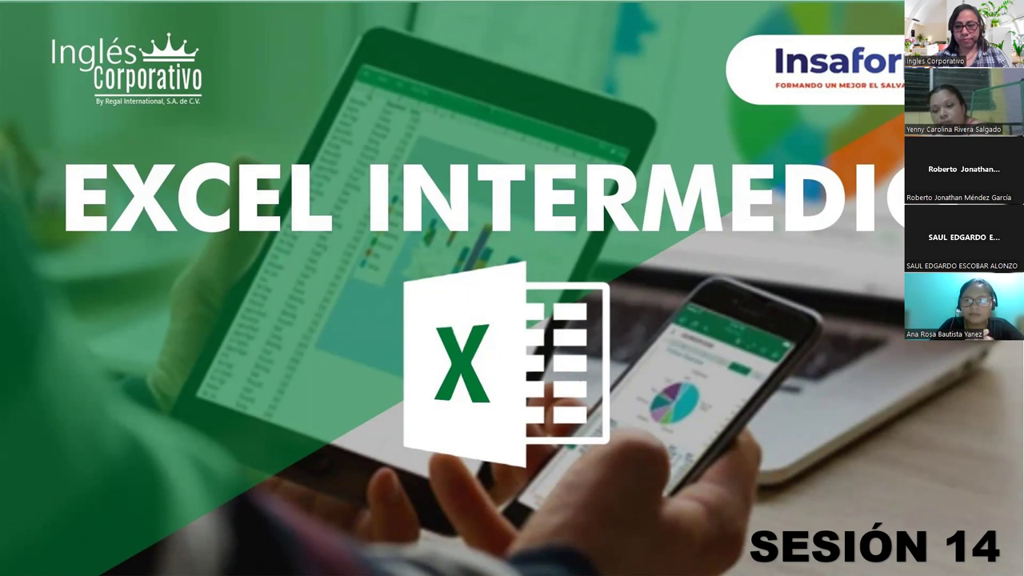
Step: Advance the Sesión 14 slideshow through Agenda and Contenido to the Objetivo Sesión 14 slide
left_click(955, 415)
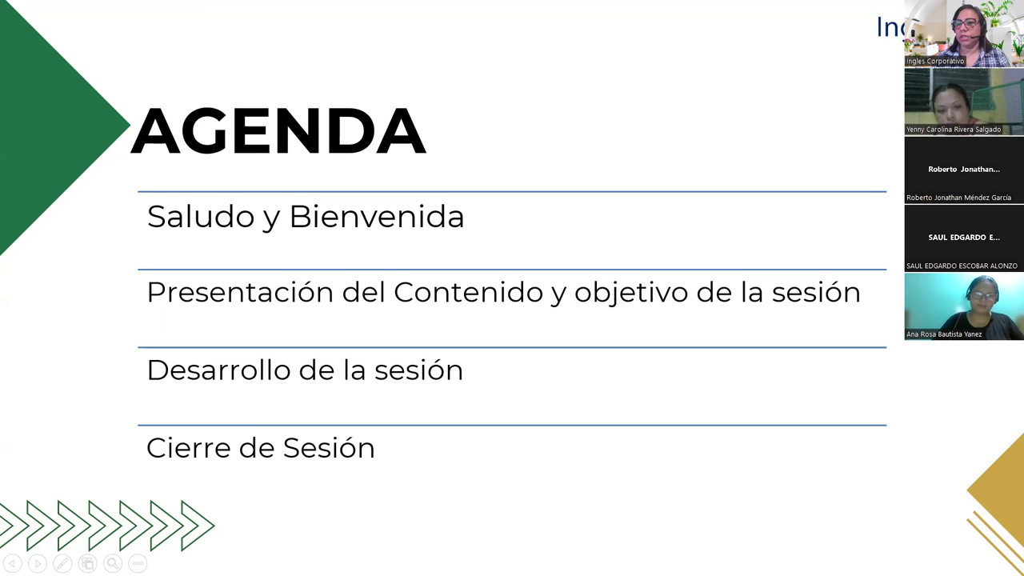
key("Right")
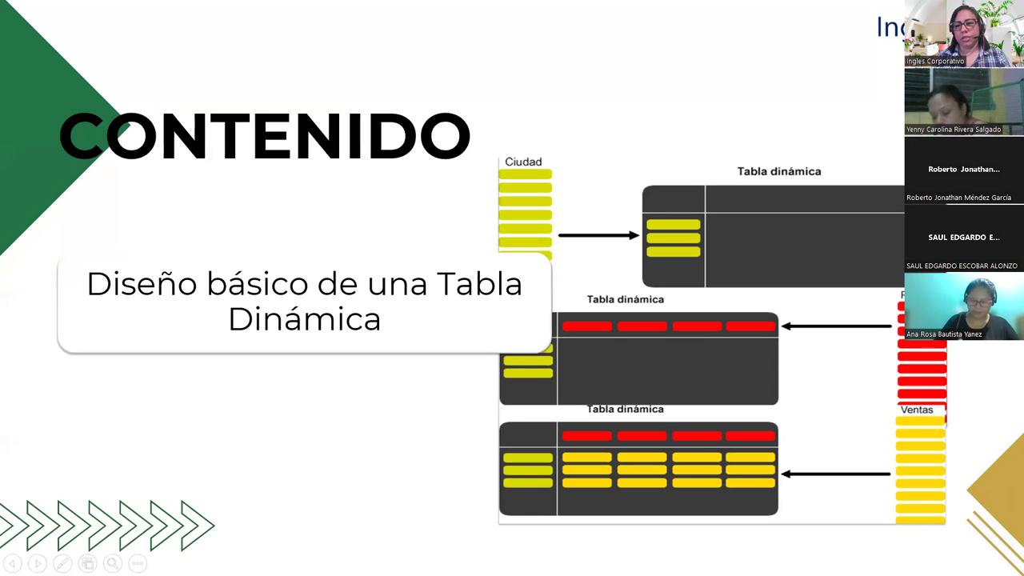
key("Right")
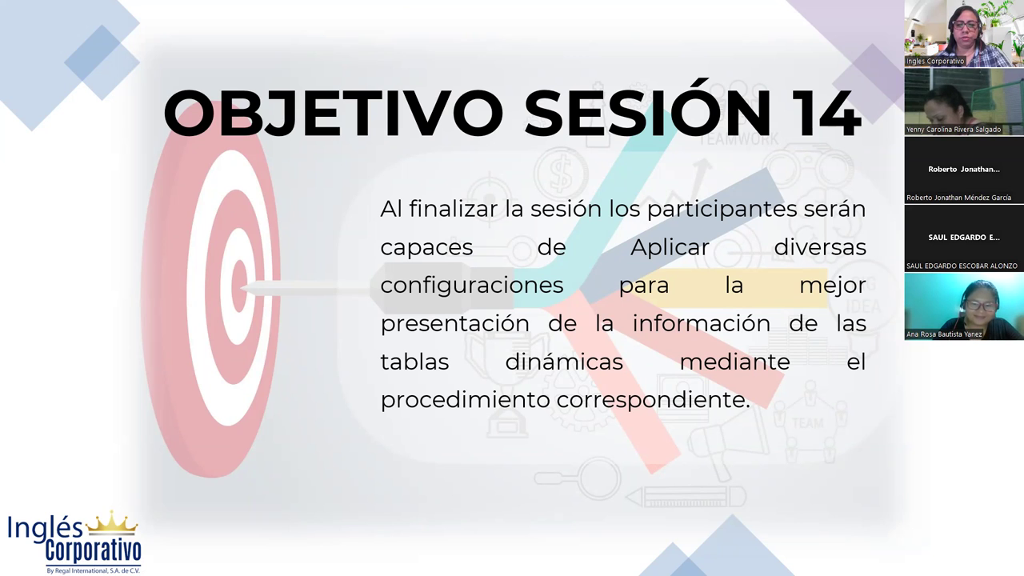
Step: Advance past 'Diseño básico de una TD' to the 'Opciones de tabla dinámica' slide
key("Right")
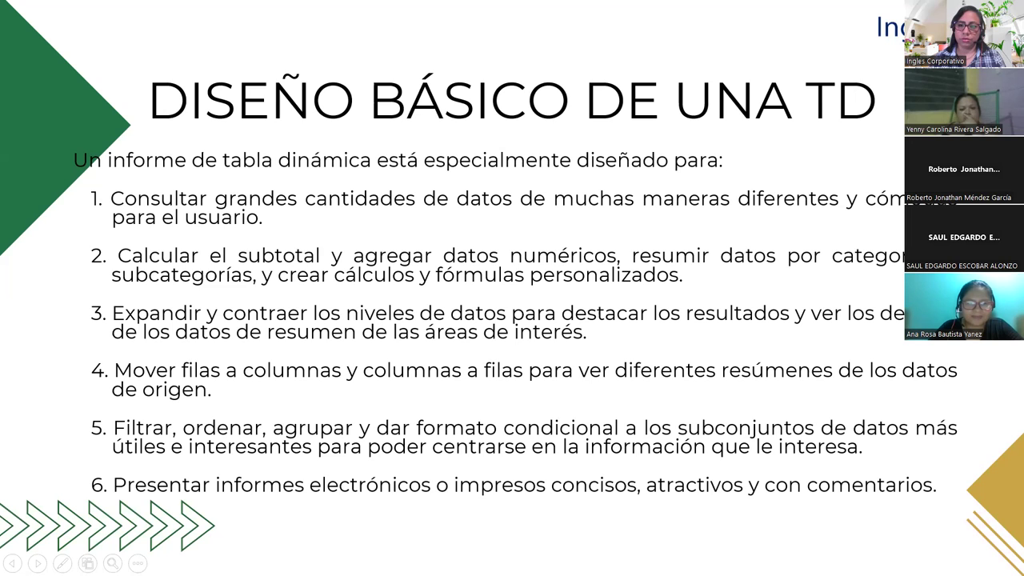
key("Right")
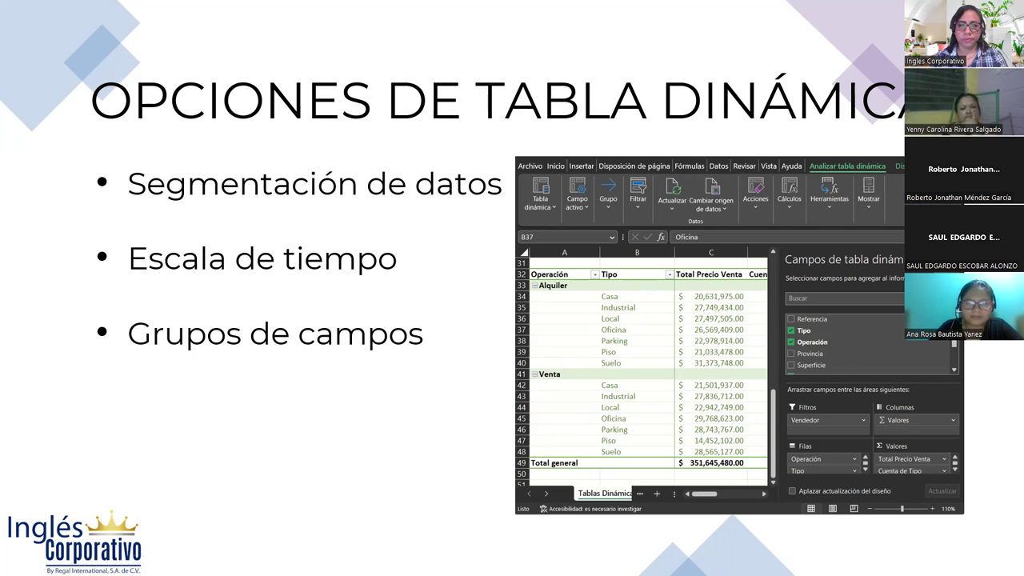
Step: Switch to Excel's Práctica1 sheet and select cell B2 inside the sales table
key("alt+Tab")
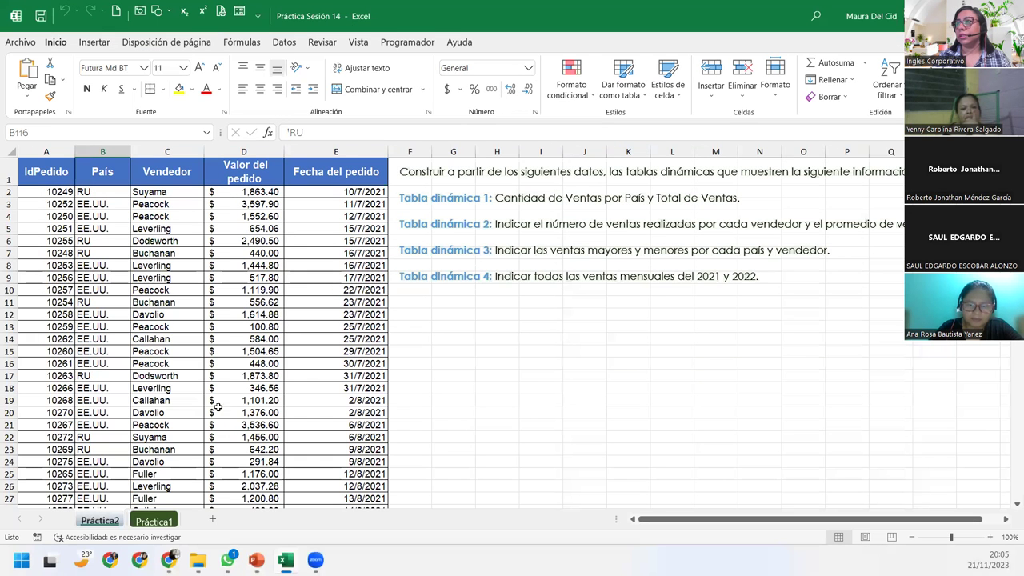
left_click(102, 521)
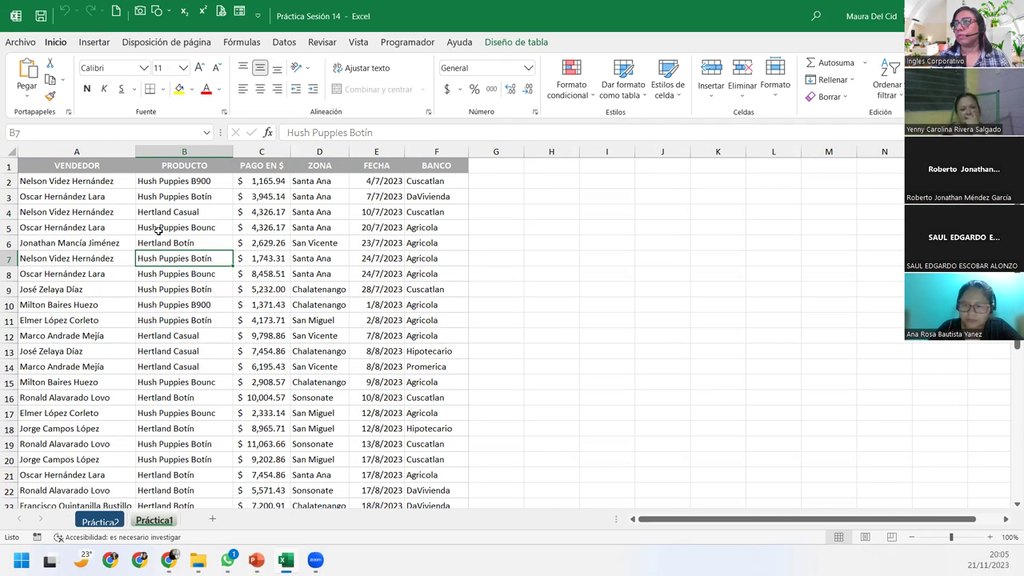
left_click(155, 183)
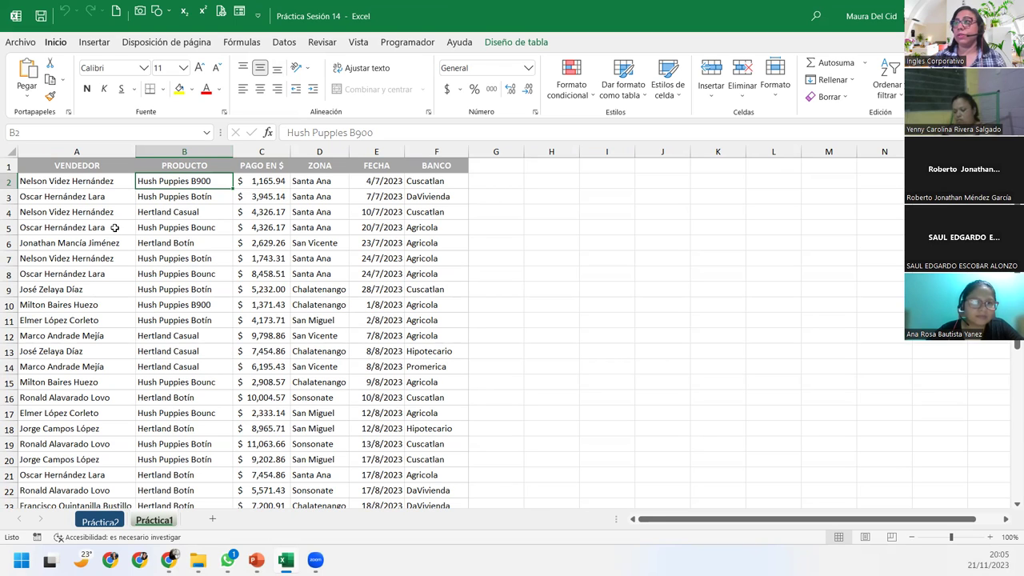
Step: Insert a PivotTable from the sales table, placed on a new worksheet (Hoja1)
left_click(103, 45)
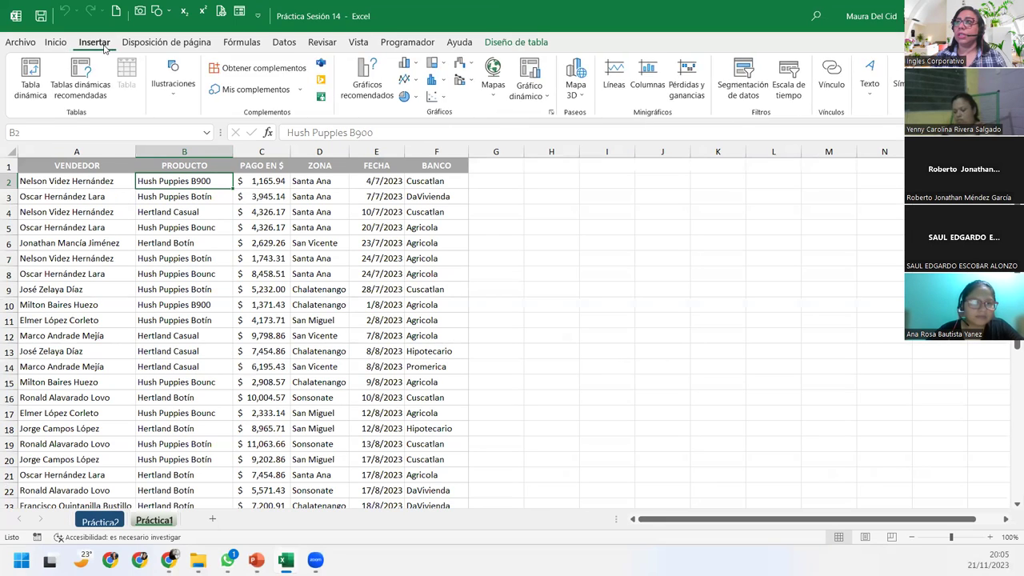
left_click(34, 88)
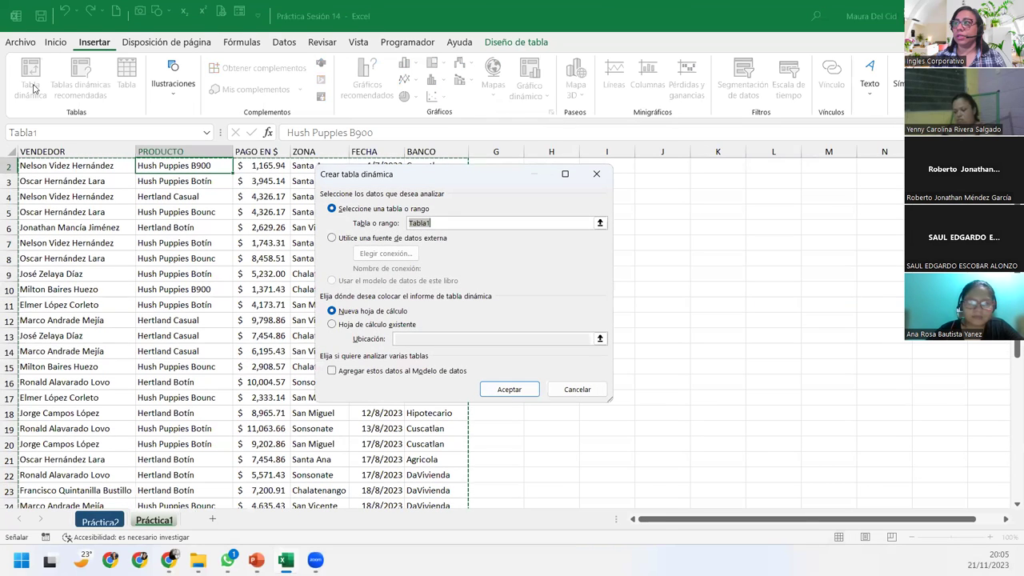
left_click(376, 324)
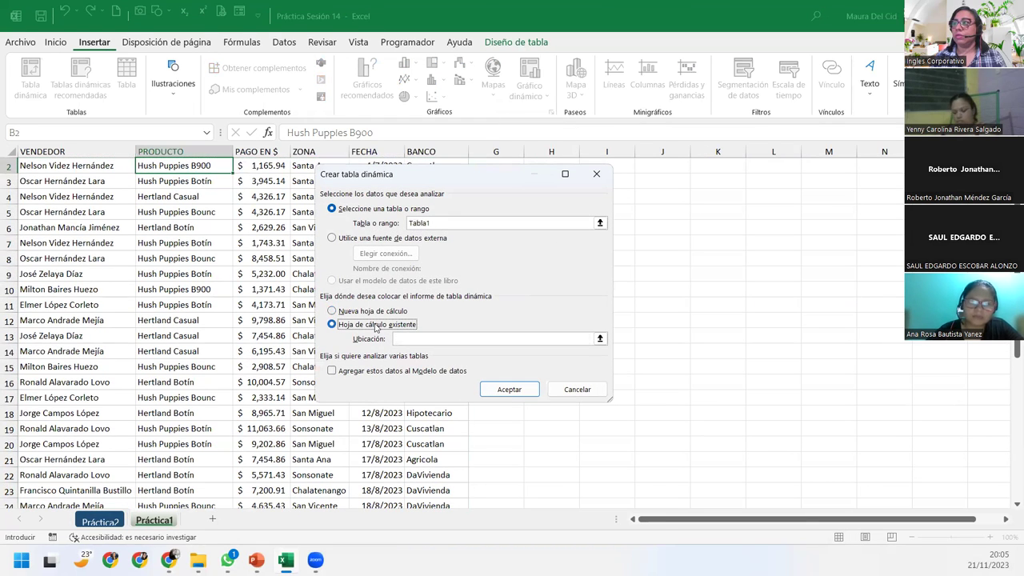
left_click(381, 310)
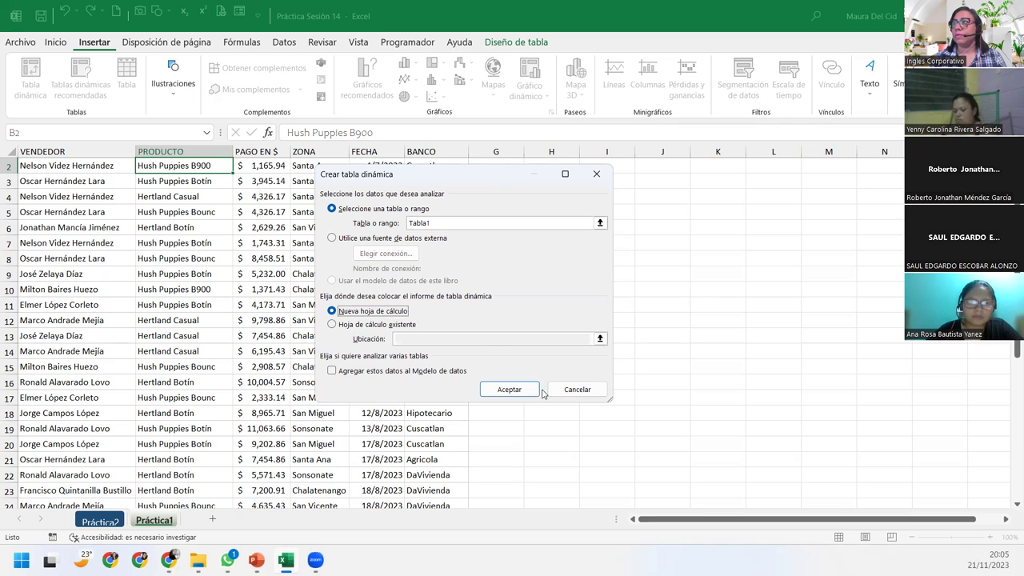
left_click(514, 392)
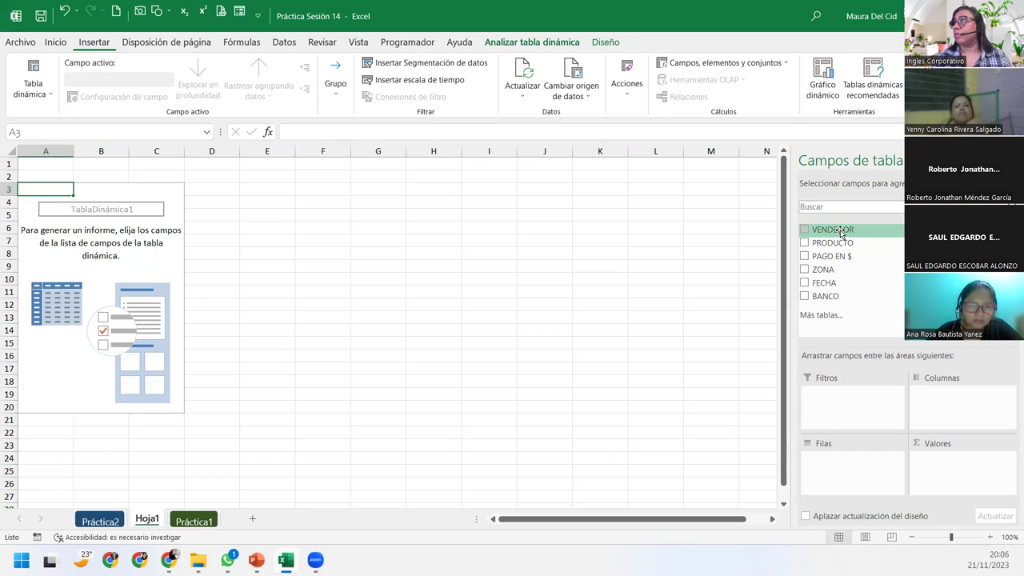
Step: Put VENDEDOR in Filas and PAGO EN $ in Valores as Suma de PAGO EN $
left_click_drag(841, 232, 851, 464)
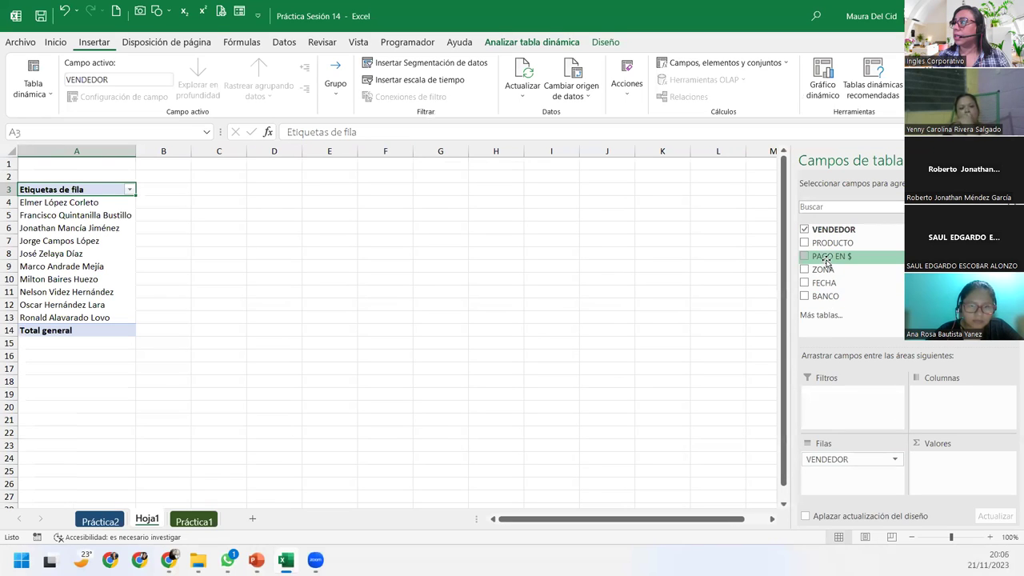
left_click_drag(828, 257, 966, 476)
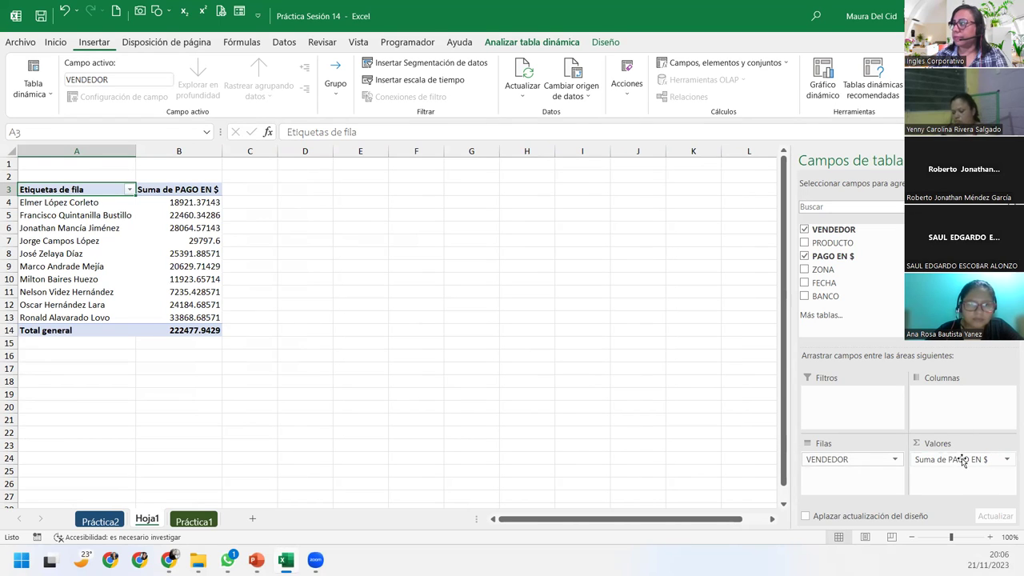
left_click(958, 460)
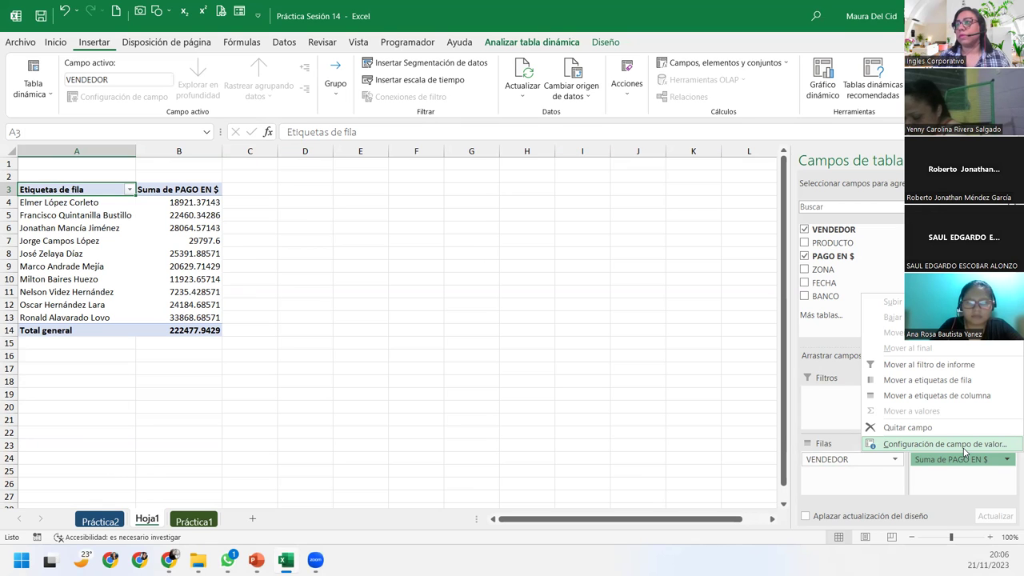
Step: Name the value field 'Total de pagos' and format it as Contabilidad with the $ symbol
left_click(888, 444)
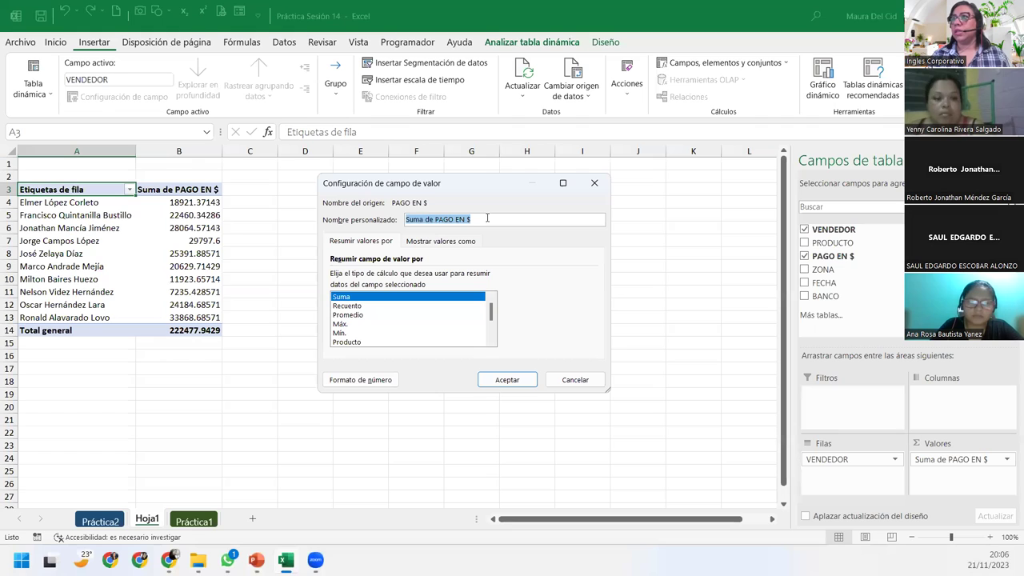
type("Pag")
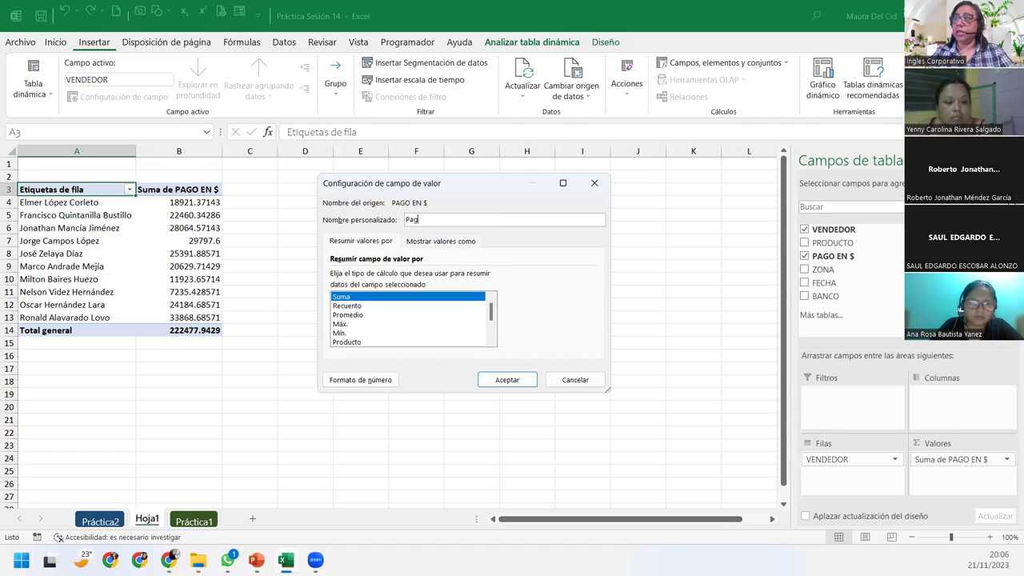
key("BackSpace")
key("BackSpace")
key("BackSpace")
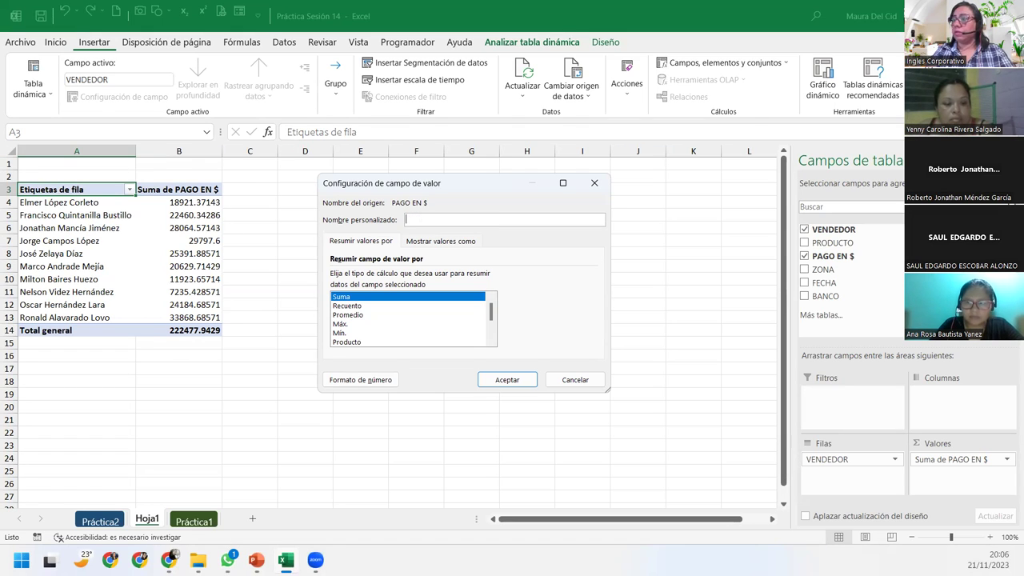
type("Total de ")
type("pag")
type("is")
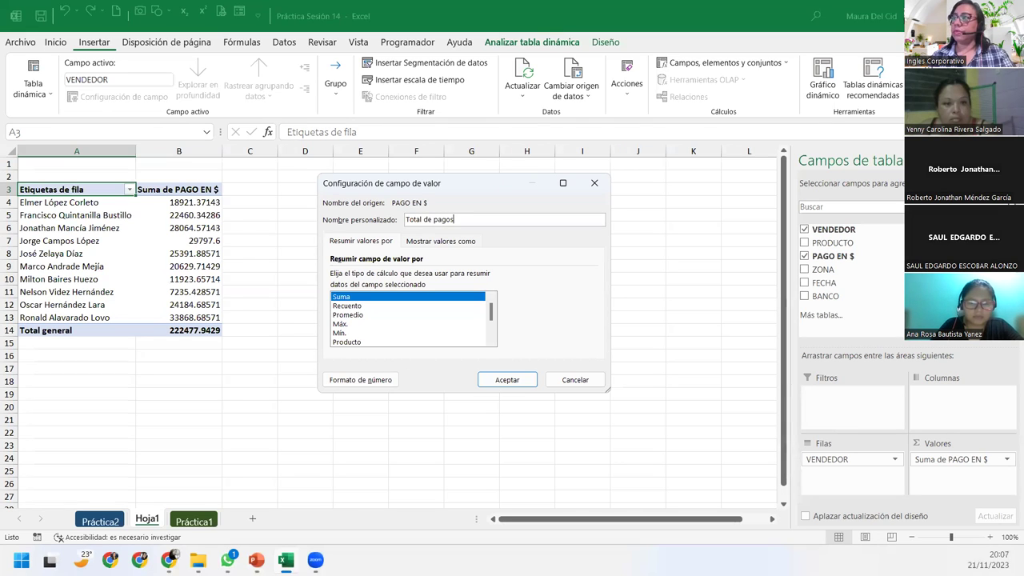
left_click(360, 379)
left_click(316, 206)
left_click(627, 226)
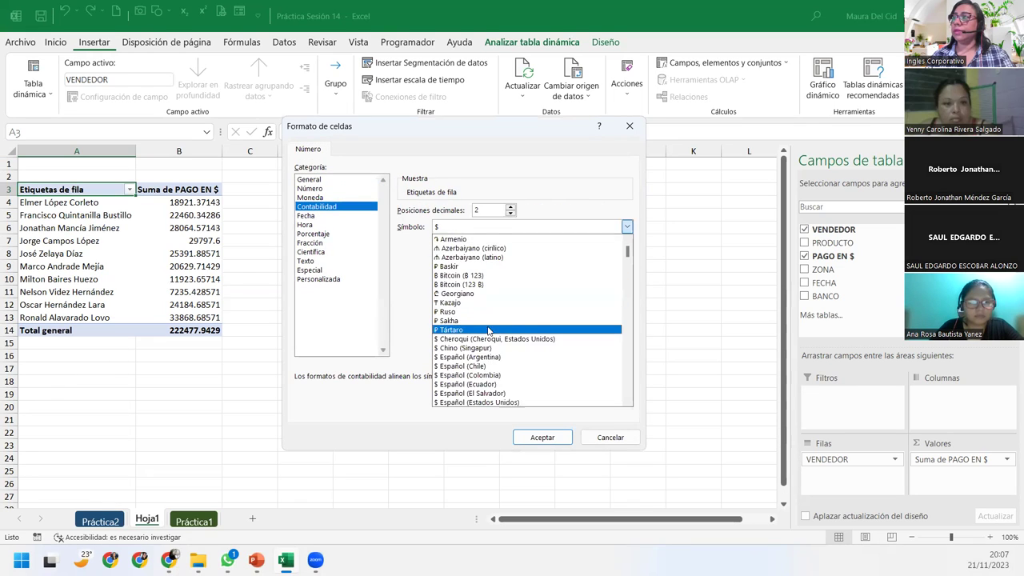
left_click(479, 386)
left_click(543, 437)
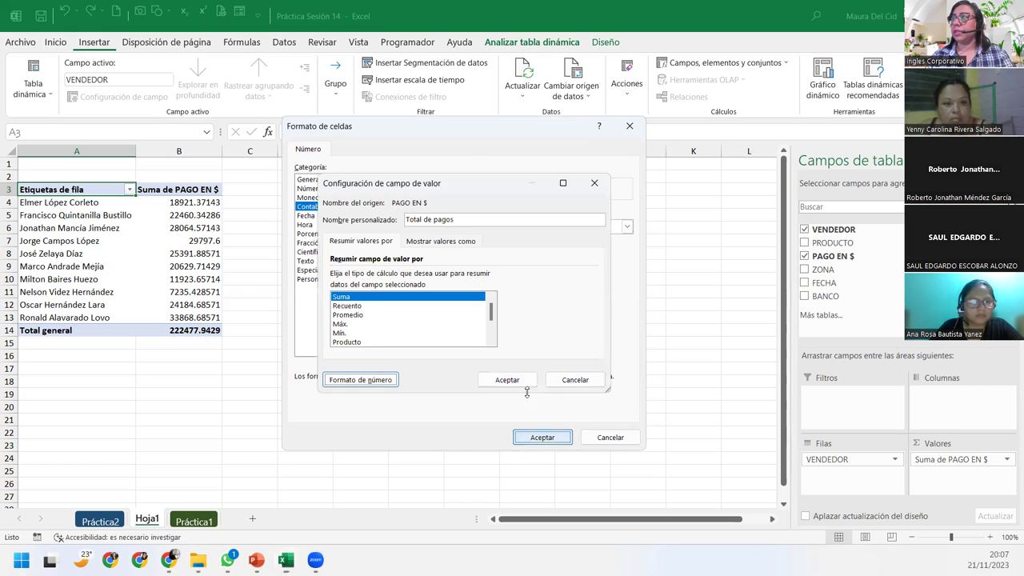
left_click(507, 379)
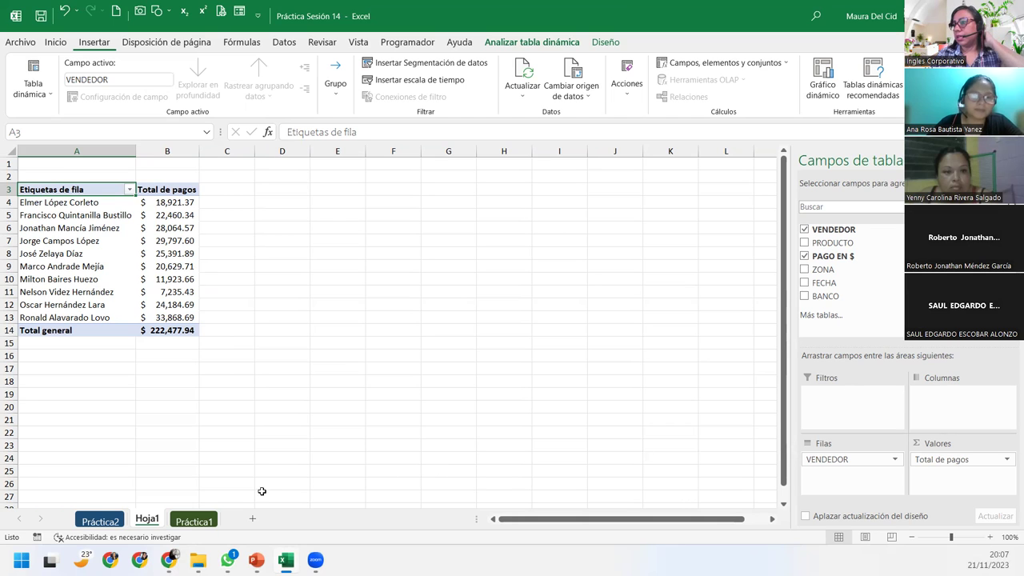
Step: Move Práctica1 before the pivot sheet and rename Hoja1 to TD
left_click_drag(209, 514, 144, 518)
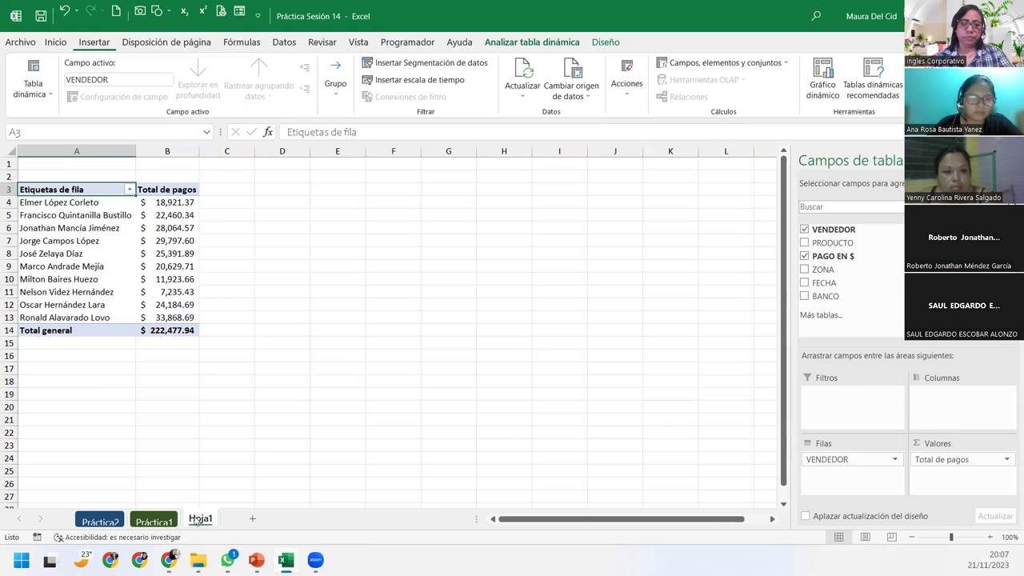
double_click(199, 519)
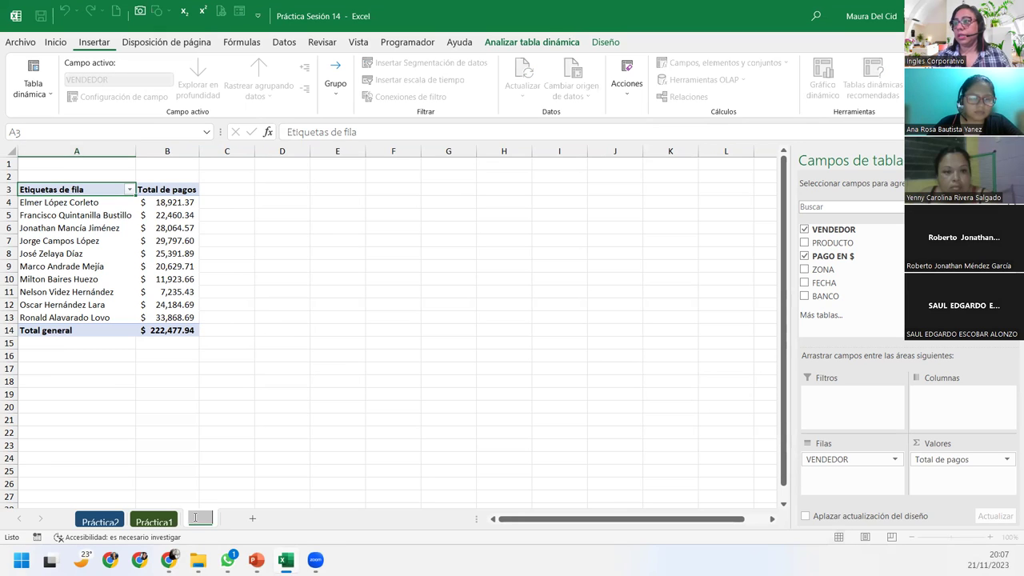
key("BackSpace")
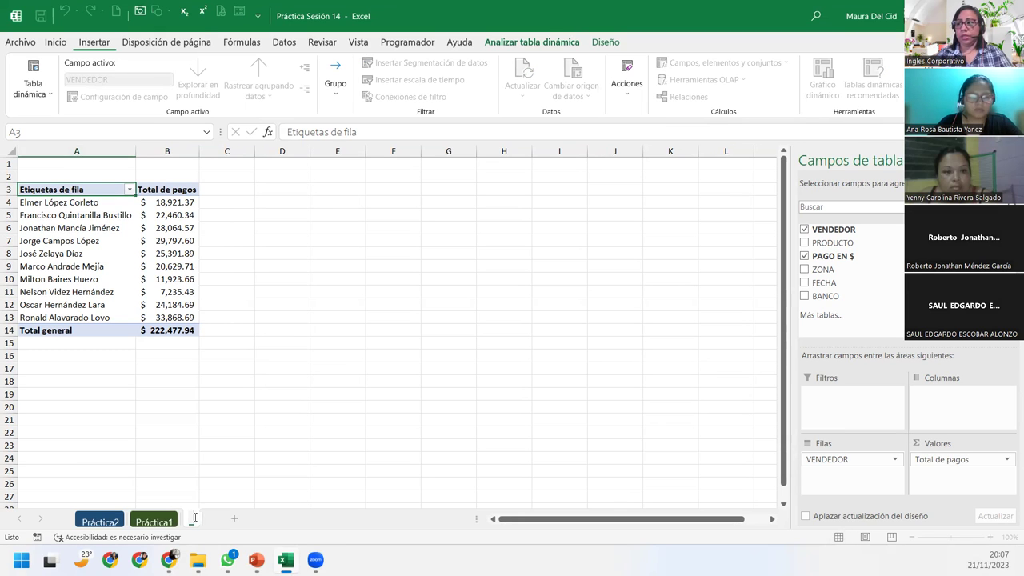
type("TD")
key("Return")
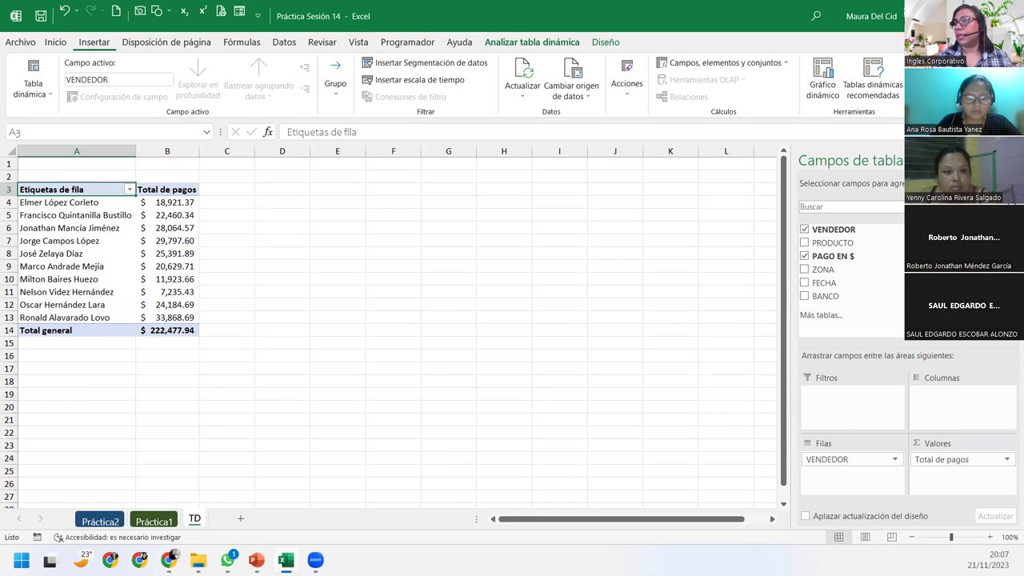
Step: Add ZONA to Filas above VENDEDOR so sellers group under each zone
left_click(104, 331)
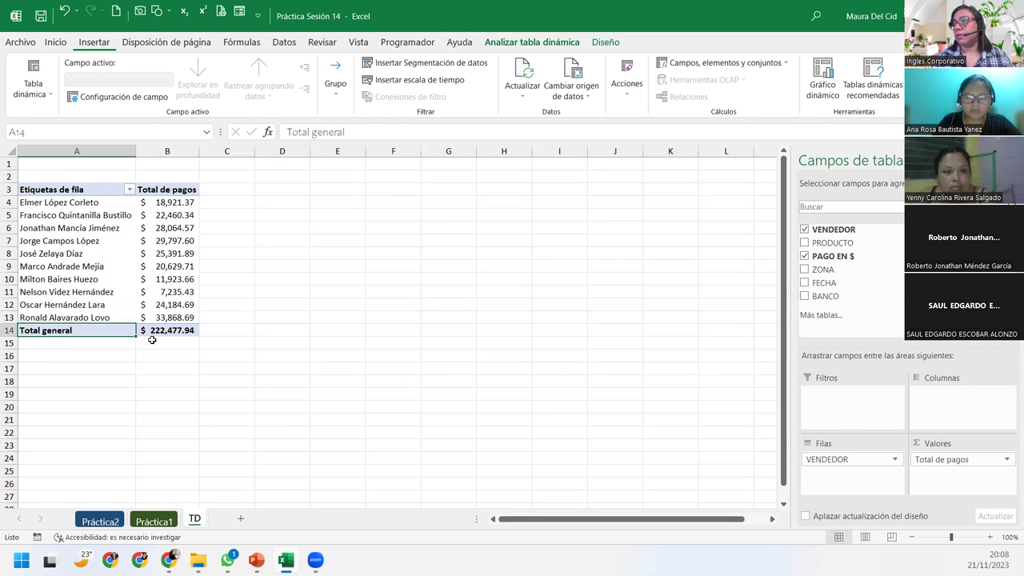
left_click(83, 221)
left_click(83, 227)
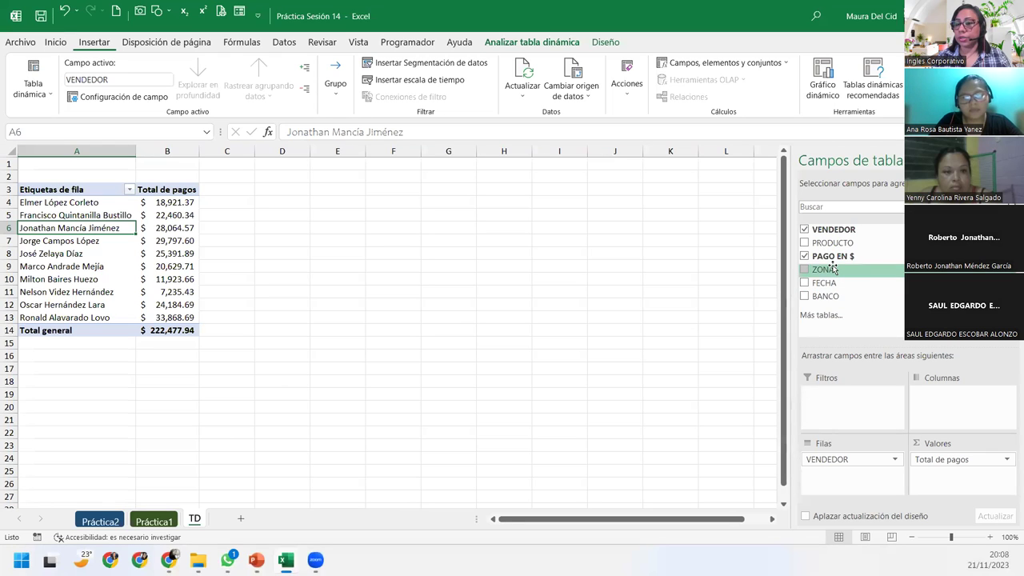
left_click_drag(832, 270, 845, 468)
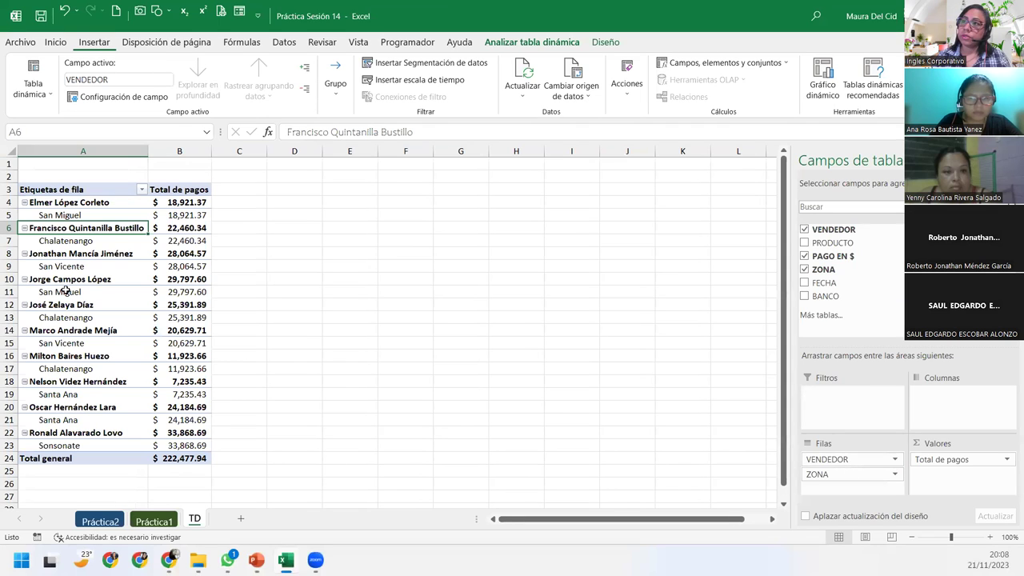
left_click_drag(823, 479, 819, 455)
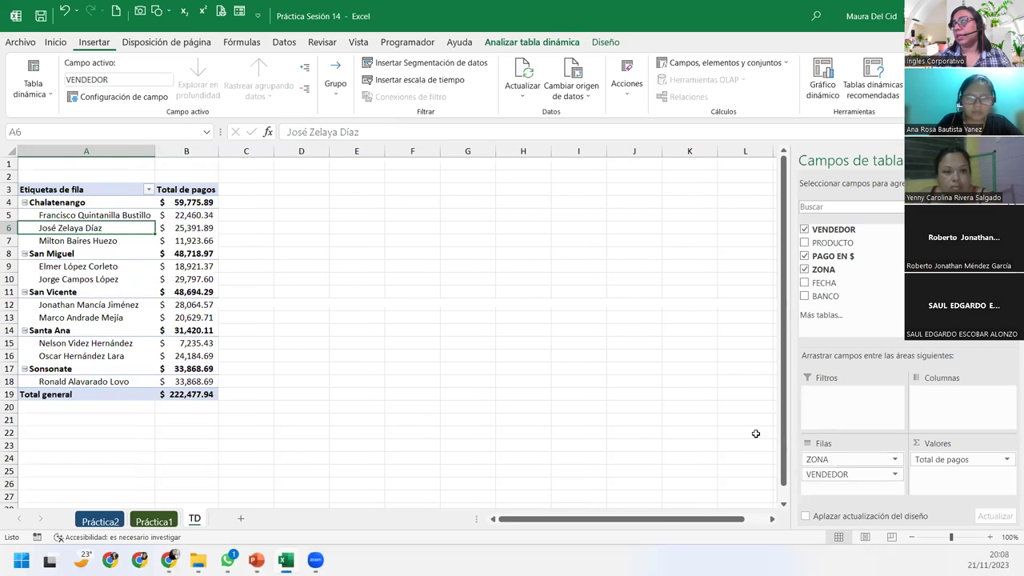
Step: Try ZONA in Columnas to inspect the crosstab, then return it to Filas above VENDEDOR
left_click_drag(817, 459, 931, 413)
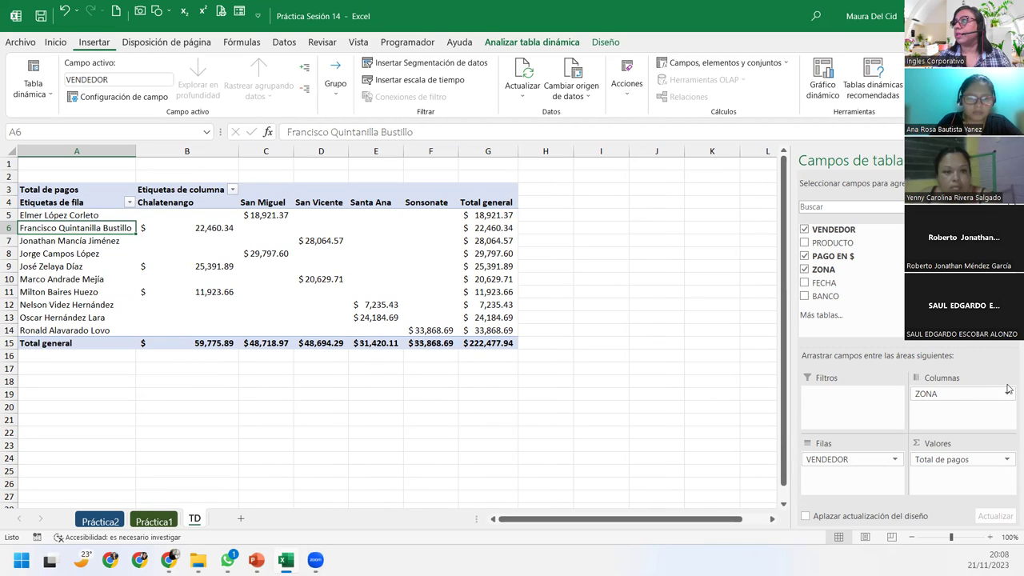
left_click(941, 397)
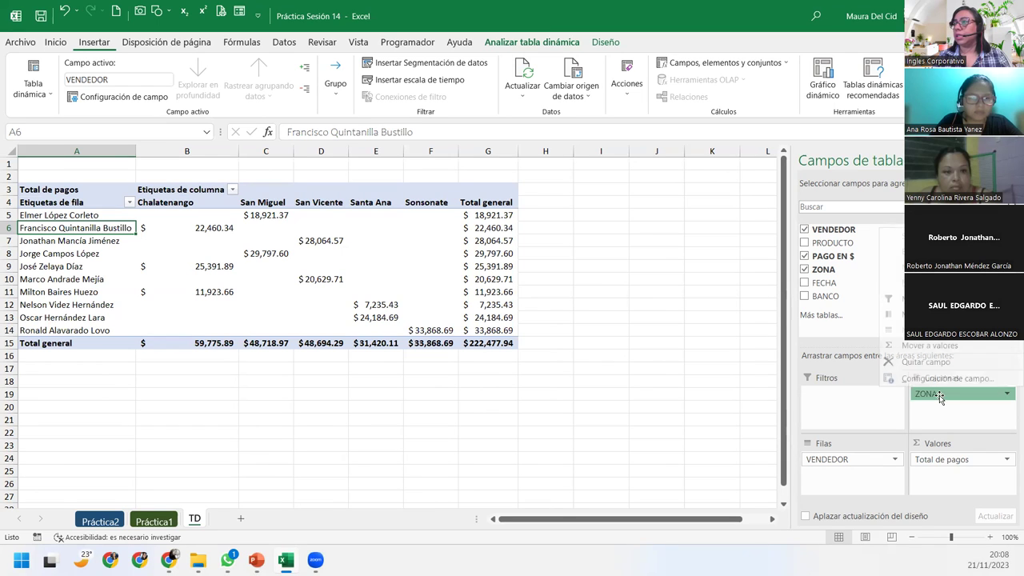
left_click(152, 207)
left_click(149, 213)
left_click(152, 226)
left_click(156, 238)
left_click(276, 239)
left_click(346, 221)
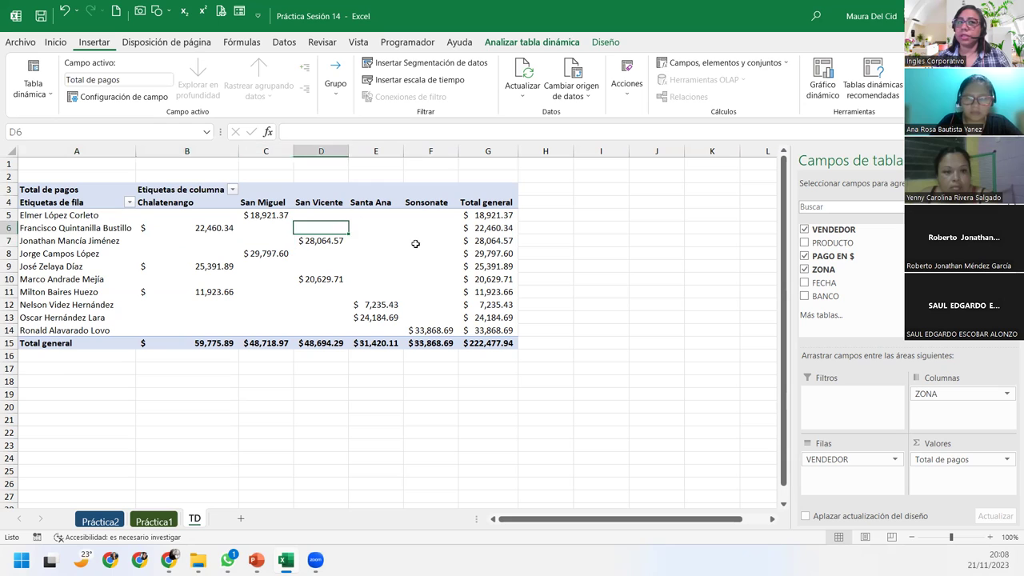
left_click(416, 243)
left_click(445, 277)
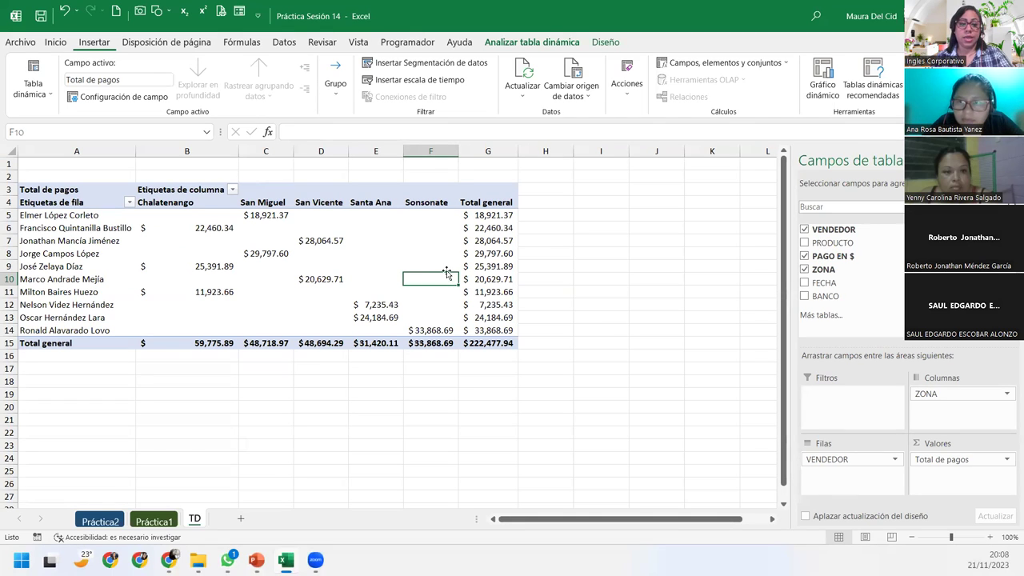
mouse_move(446, 266)
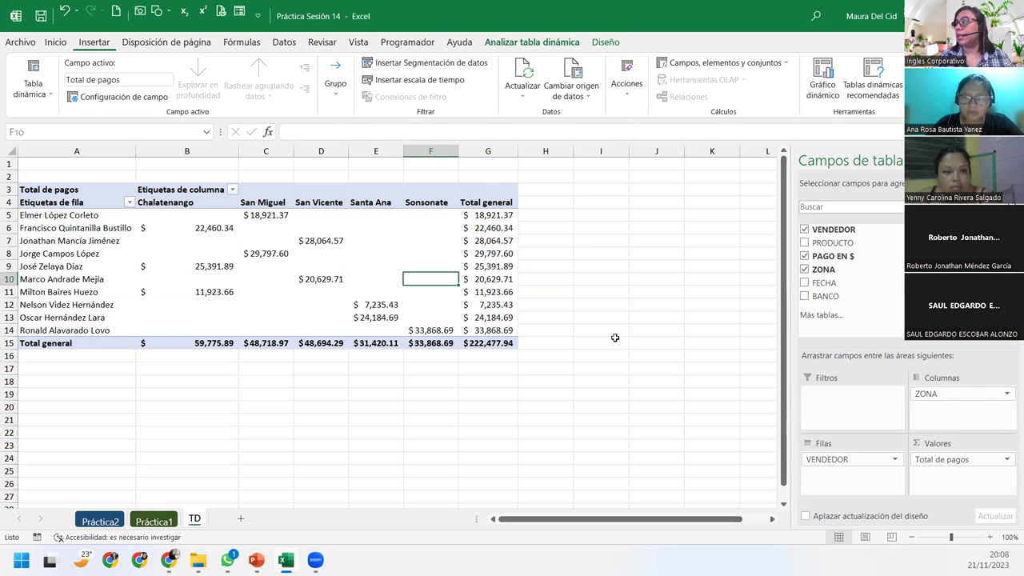
mouse_move(927, 394)
left_mouse_down()
mouse_move(837, 468)
mouse_move(828, 456)
left_mouse_up()
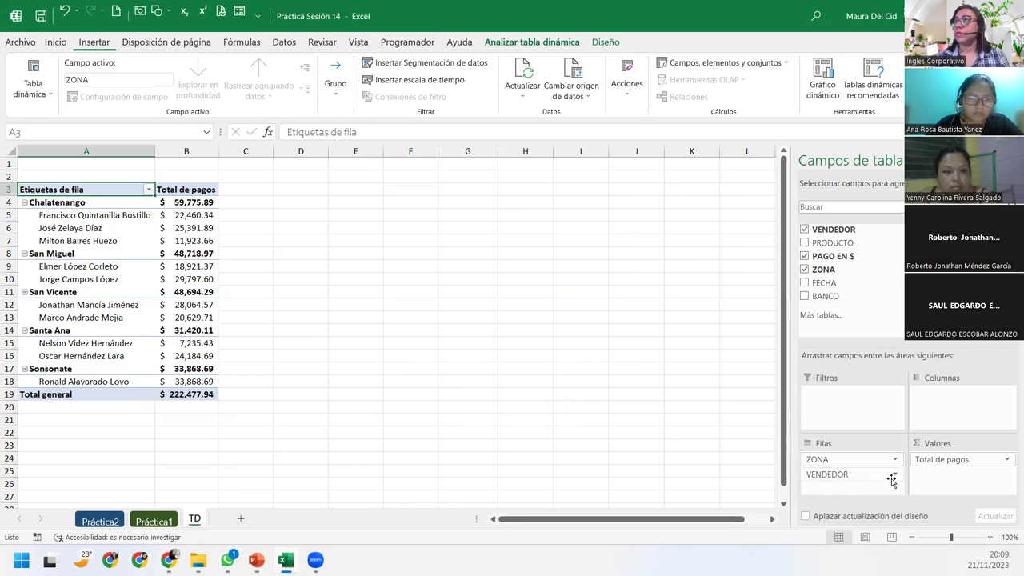
Step: Browse the PivotTable Styles gallery on the Diseño tab without applying a style
left_click(494, 44)
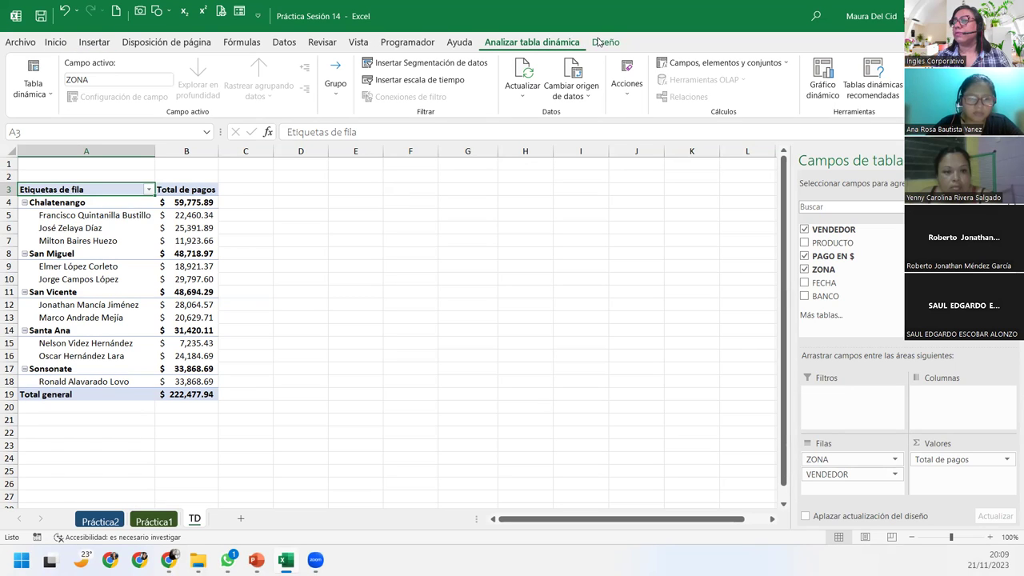
left_click(599, 42)
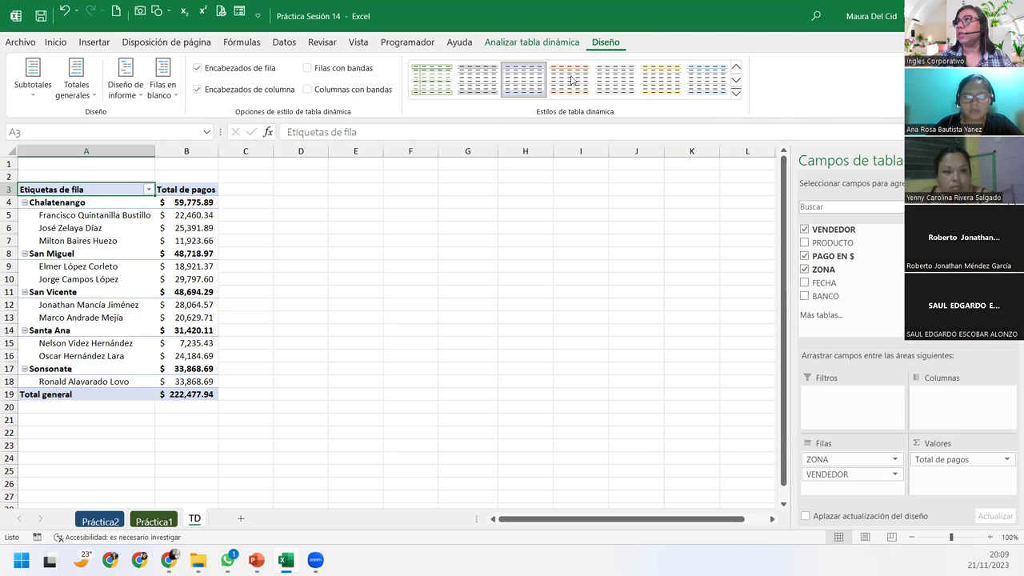
left_click(735, 94)
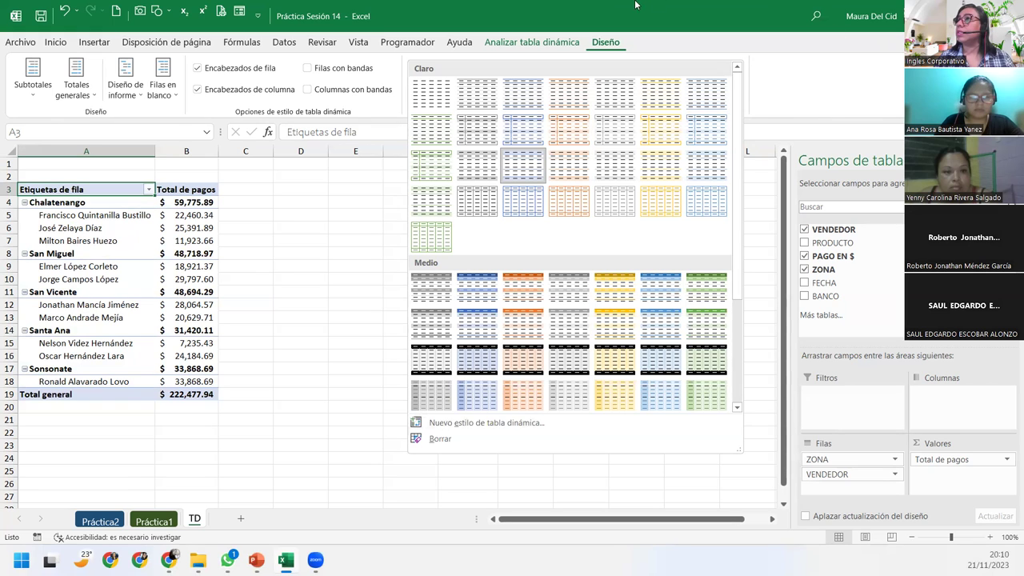
left_click(593, 46)
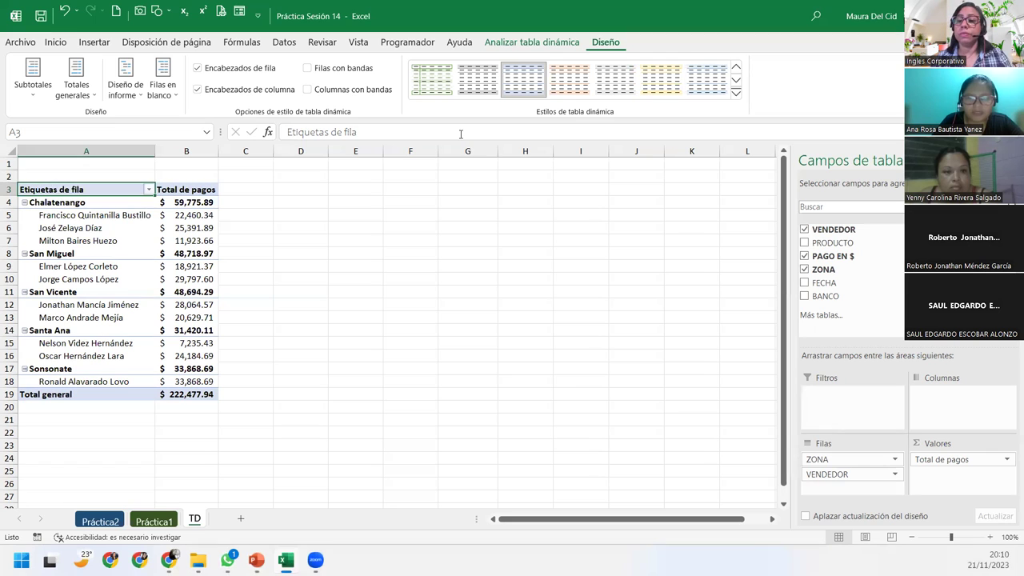
left_click(735, 93)
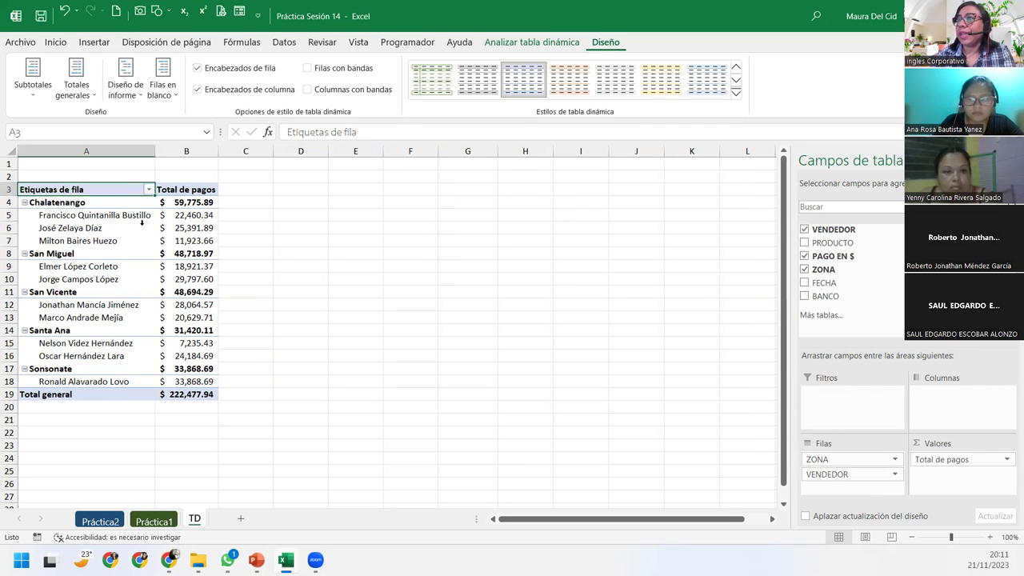
Step: Select the sellers listed under Chalatenango in the pivot
left_click(124, 228)
left_click(125, 240)
left_click(124, 228)
left_click(125, 217)
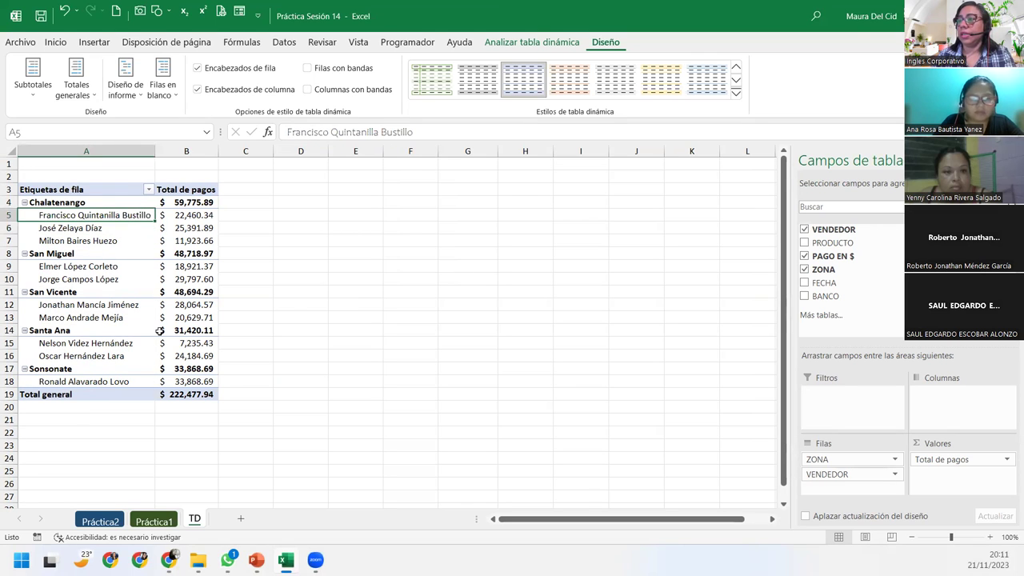
Step: On Práctica1, review the product, payment and ZONA data and select a cell in the table
left_click(166, 520)
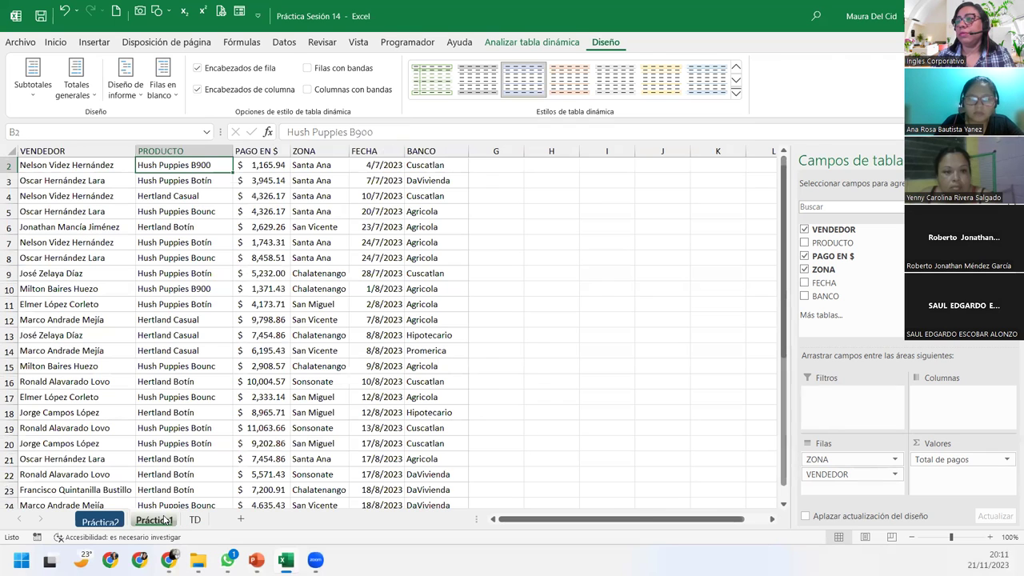
left_click(190, 215)
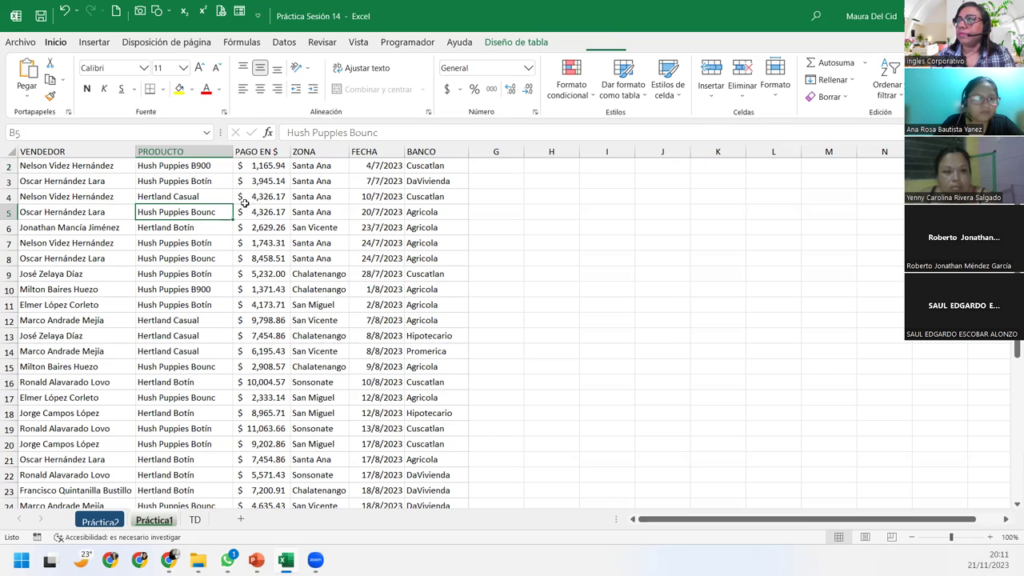
left_click(267, 181)
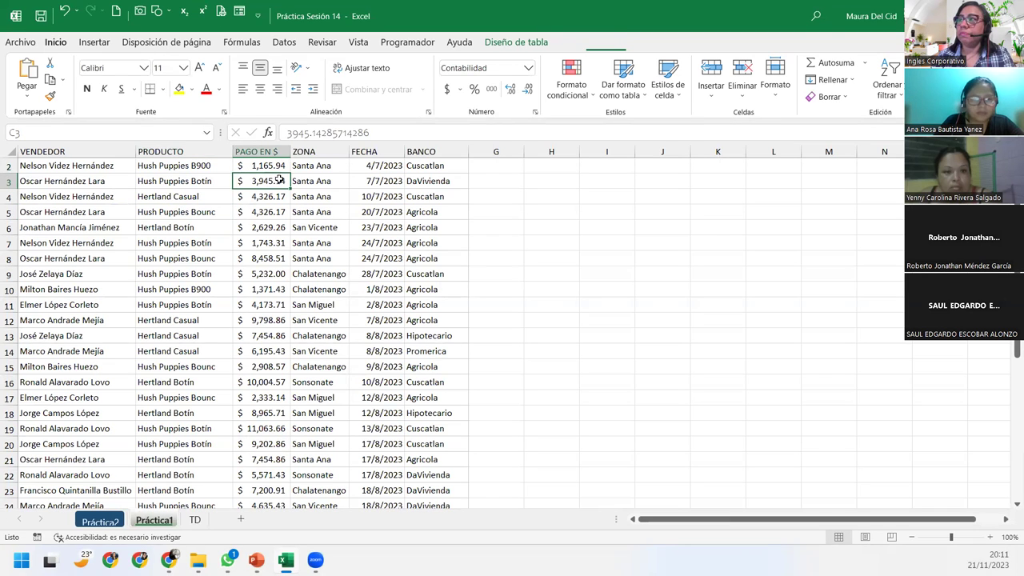
left_click(317, 152)
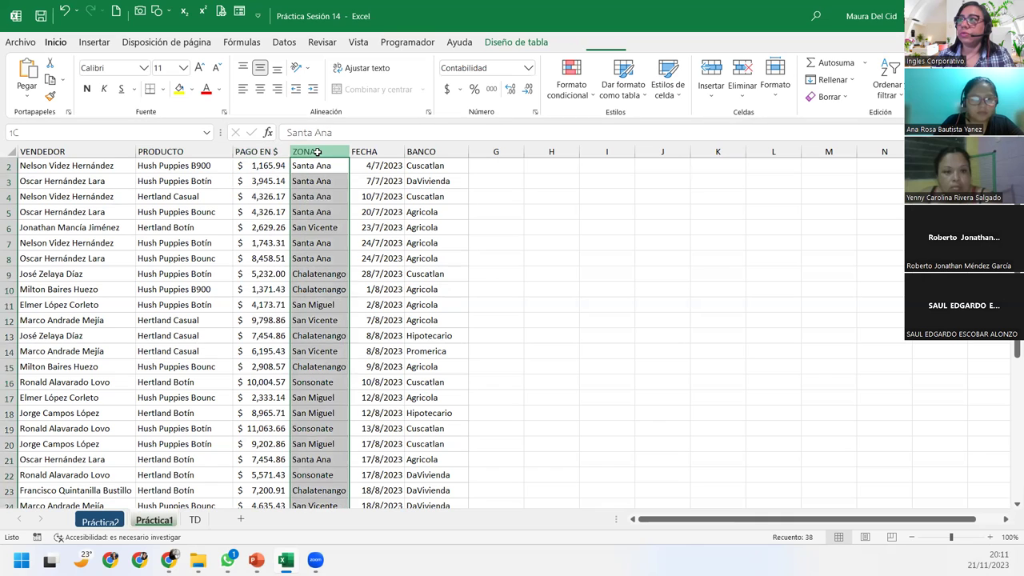
left_click(317, 210)
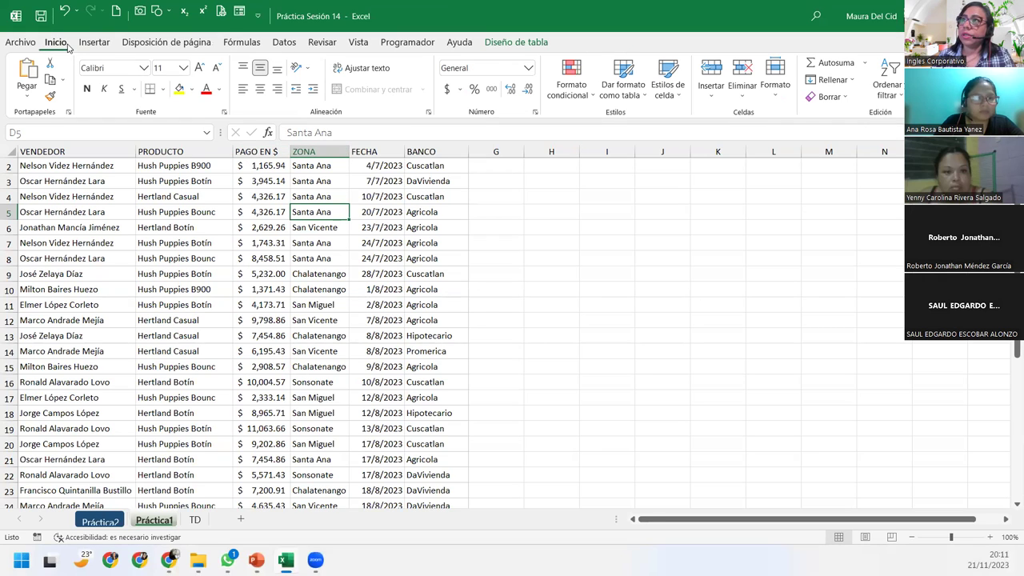
Step: Start a new PivotTable from Tabla1 on the existing sheet at TD!$A$25
left_click(99, 46)
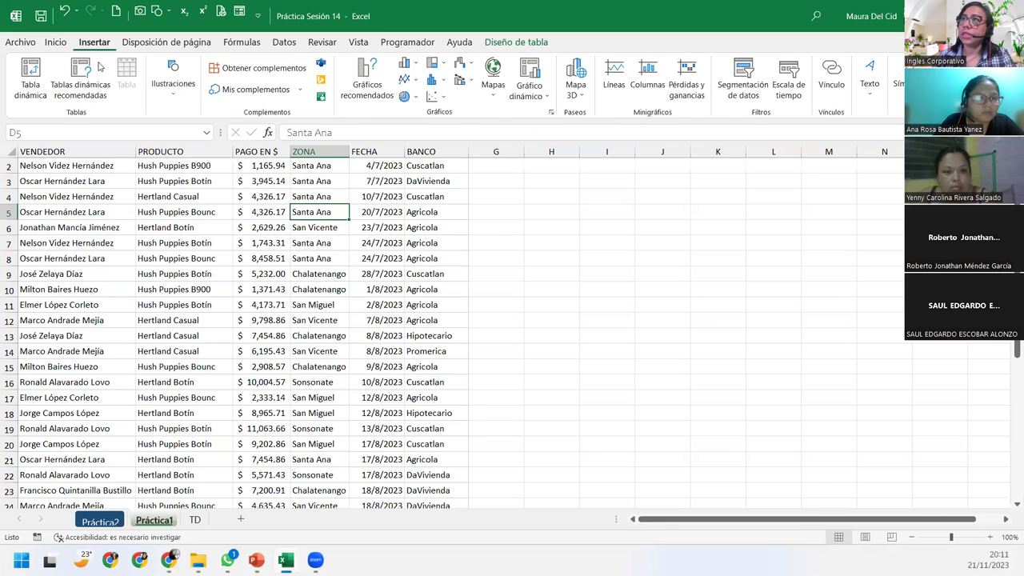
left_click(30, 76)
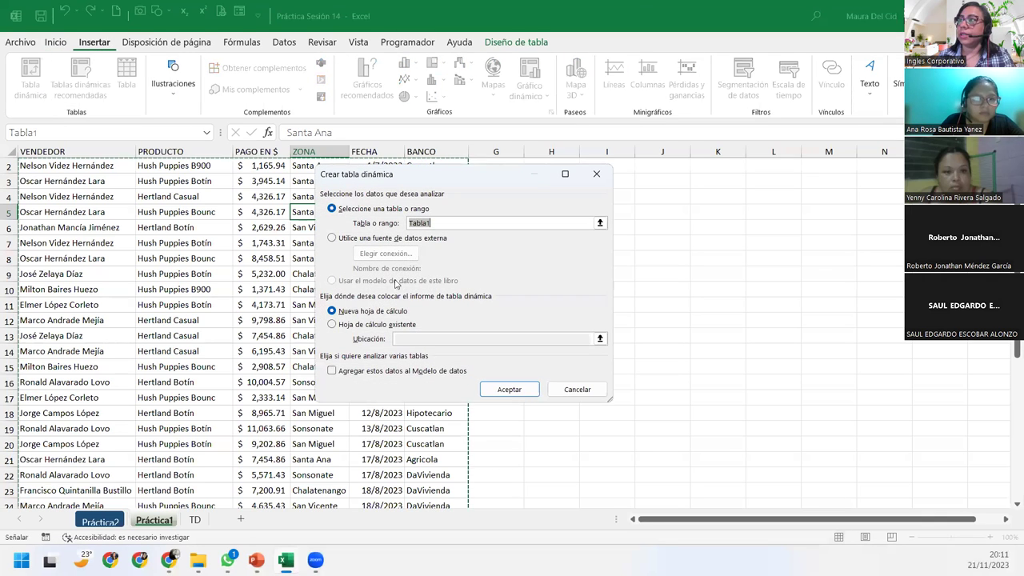
left_click(380, 326)
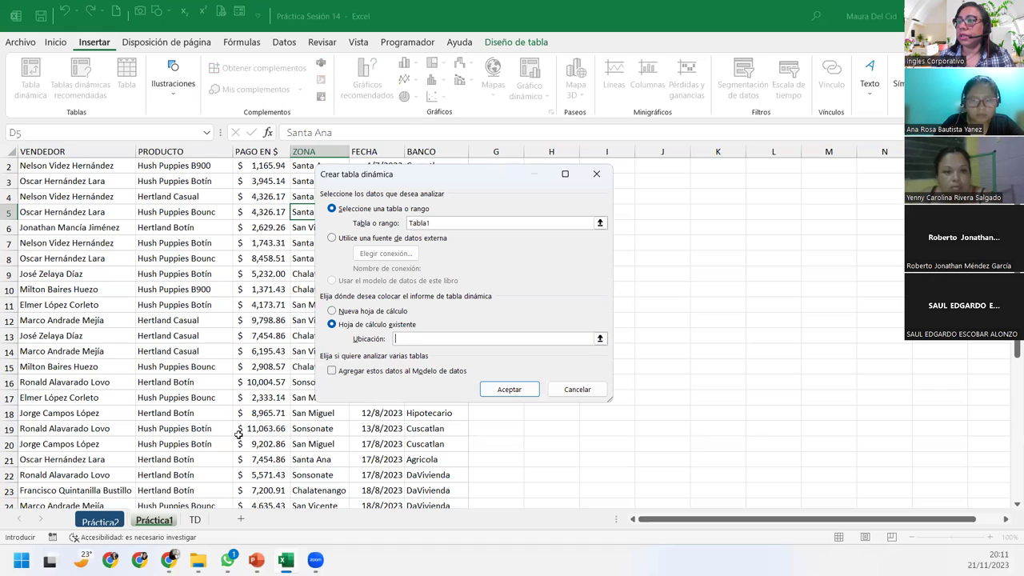
left_click(194, 519)
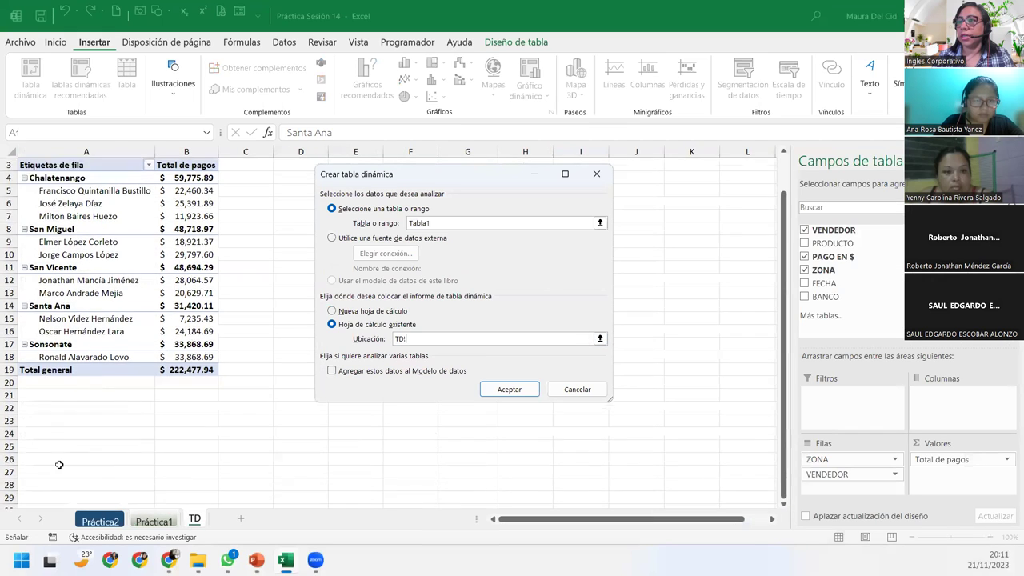
scroll(59, 462, "down", 2)
left_click(53, 353)
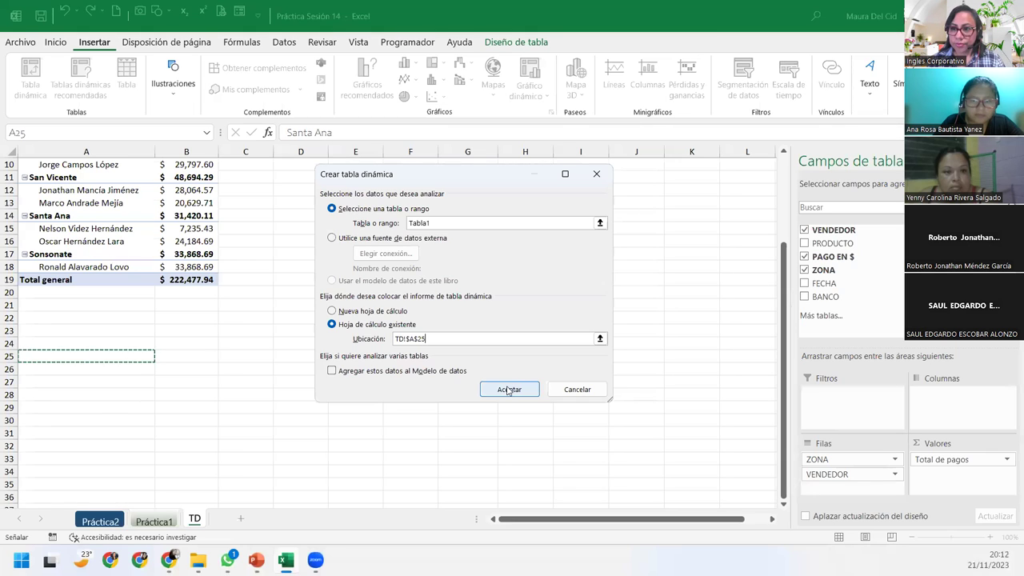
Step: Create a pivot at A25 with ZONA as rows and the sum of PAGO EN $ as values
left_click(523, 389)
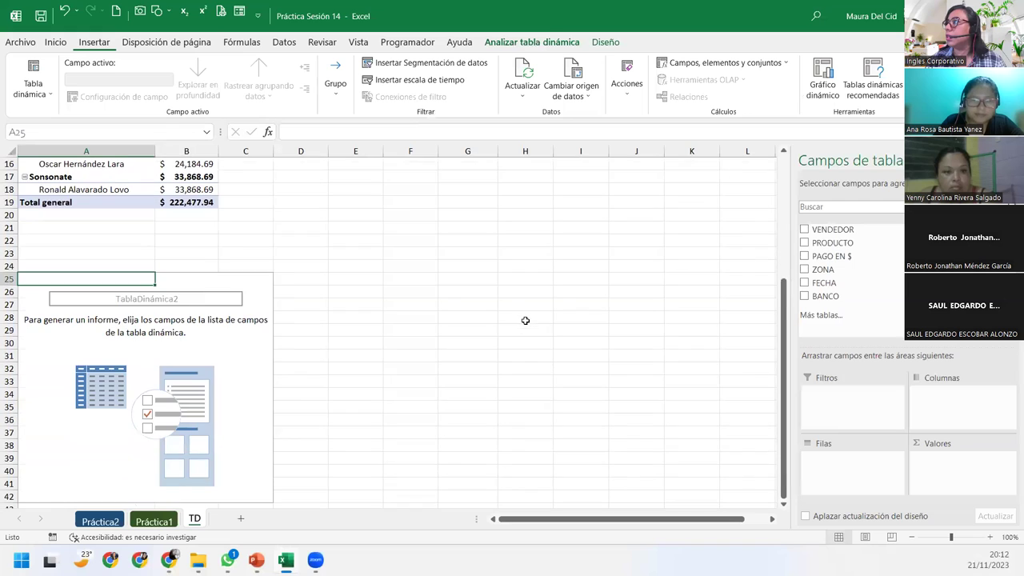
mouse_move(823, 270)
left_mouse_down()
mouse_move(852, 502)
mouse_move(848, 492)
left_mouse_up()
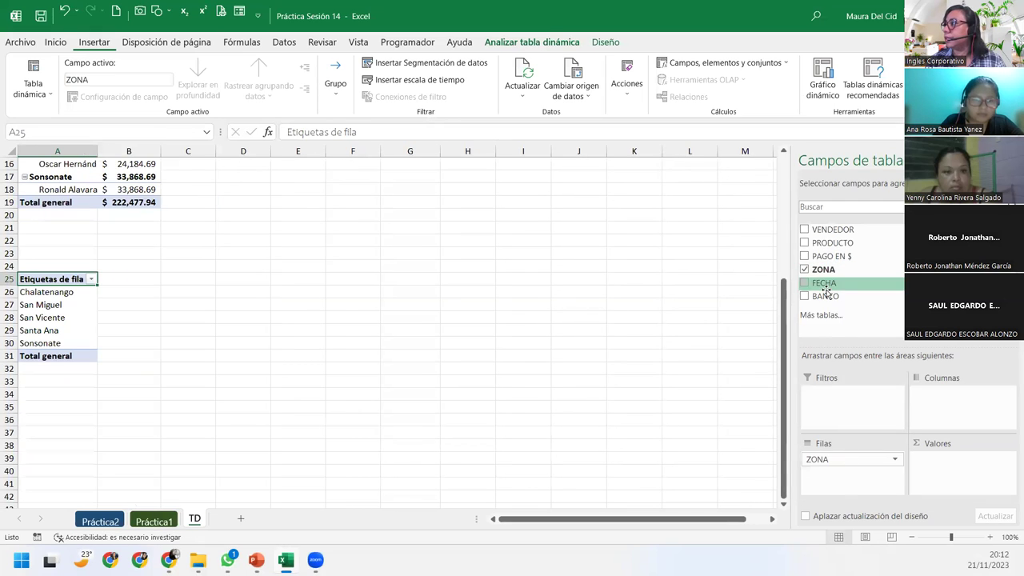
left_click_drag(829, 258, 927, 460)
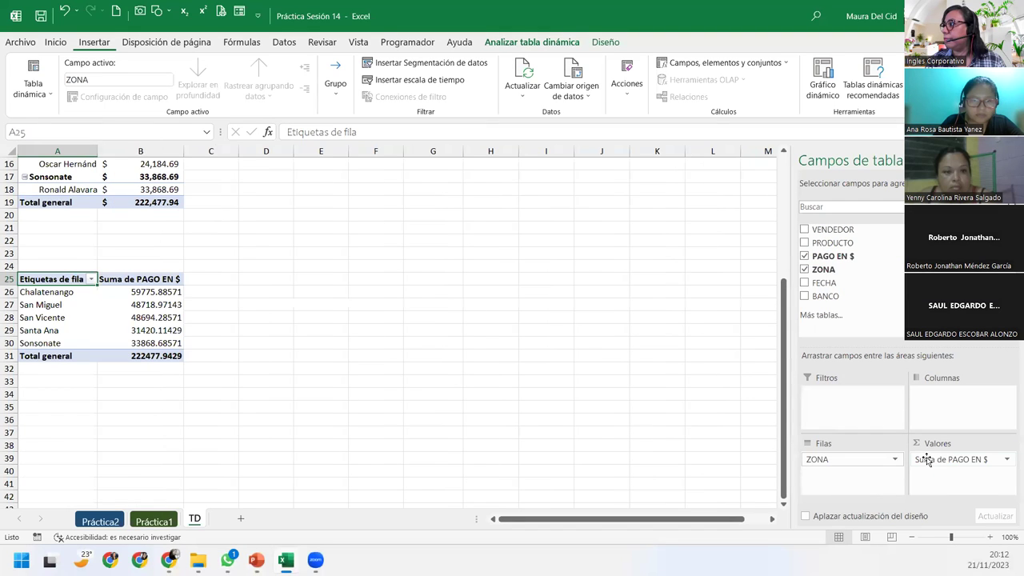
left_click(1007, 459)
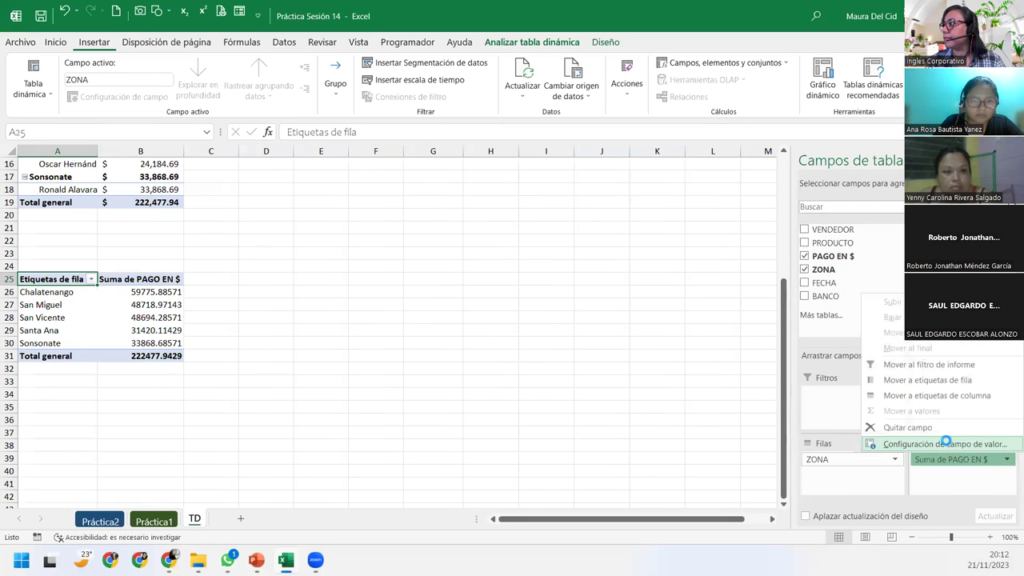
left_click(945, 443)
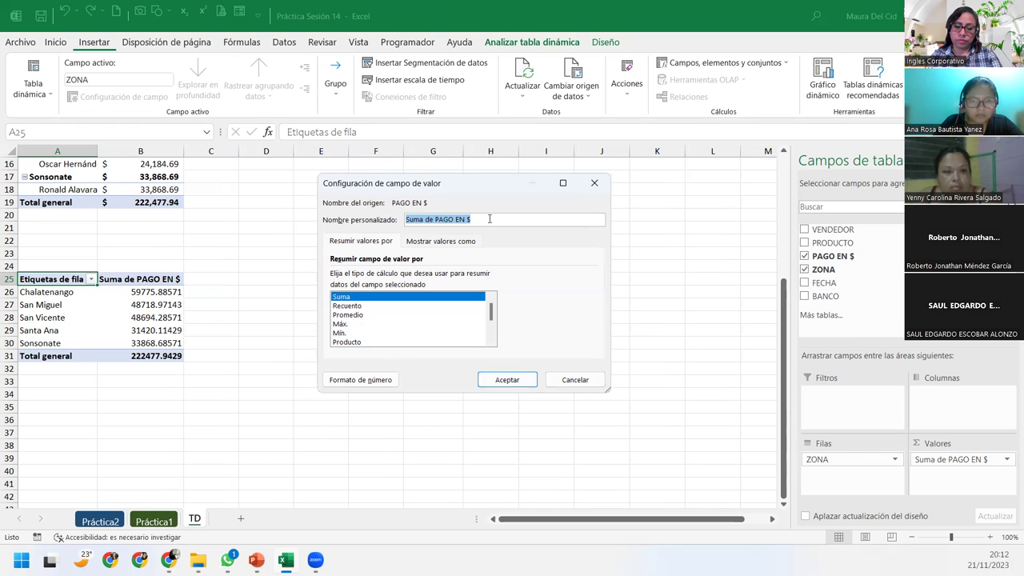
Step: Name the value field 'Total de pagoo' in Contabilidad format with the $ Español (El Salvador) symbol
type("Total de pago")
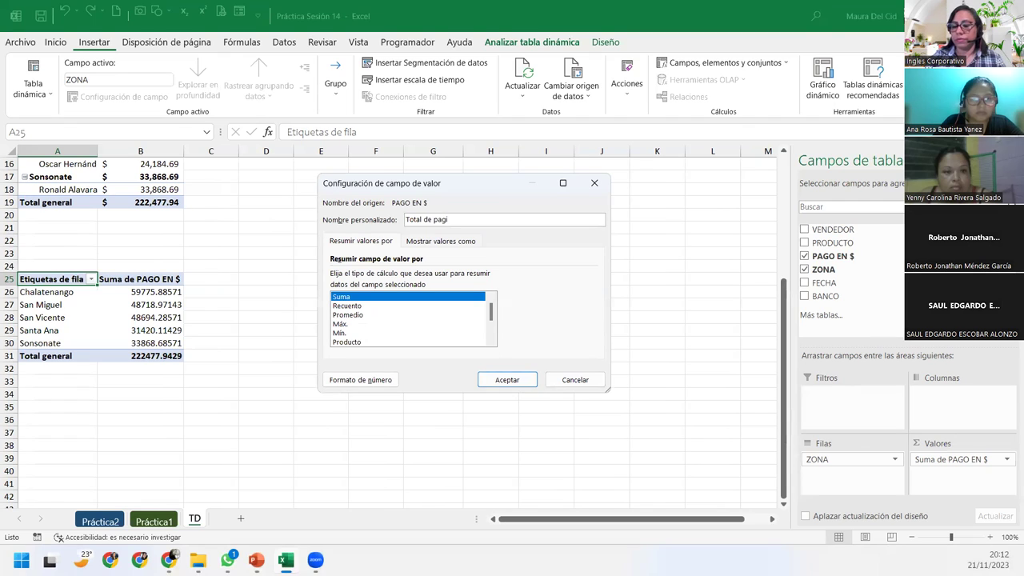
type("o")
left_click(379, 387)
left_click(316, 207)
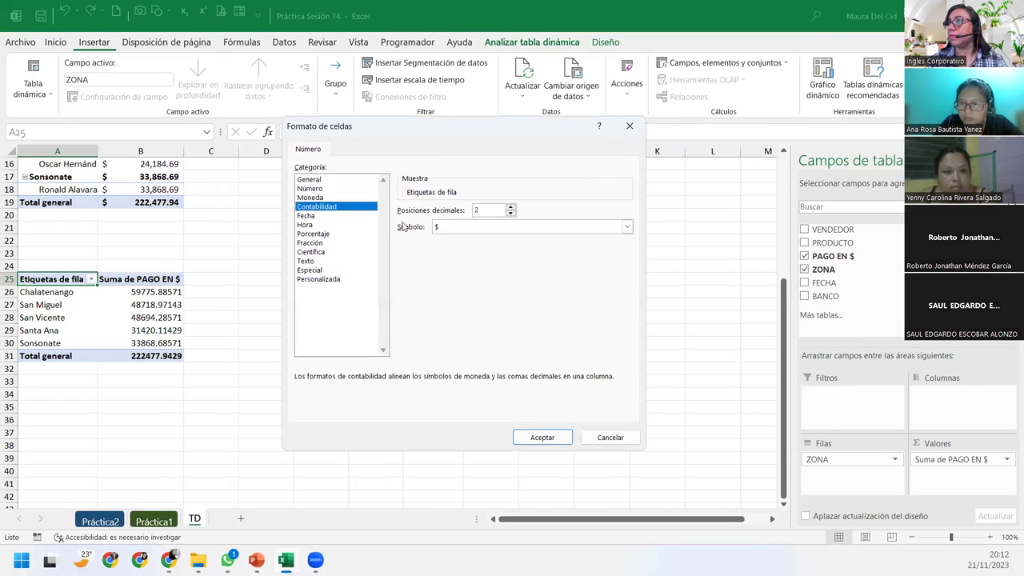
left_click(462, 227)
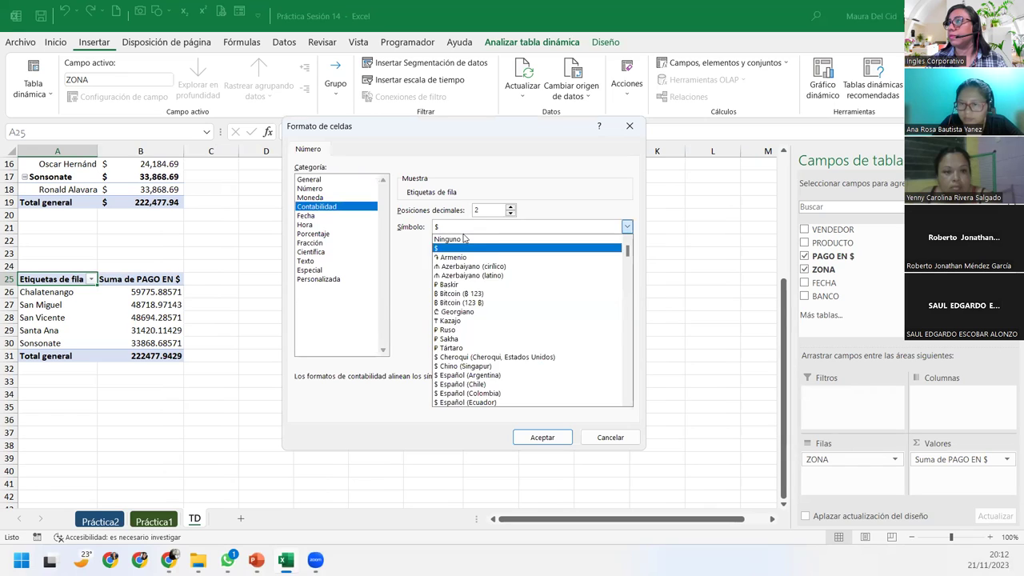
scroll(497, 363, "down", 1)
left_click(496, 393)
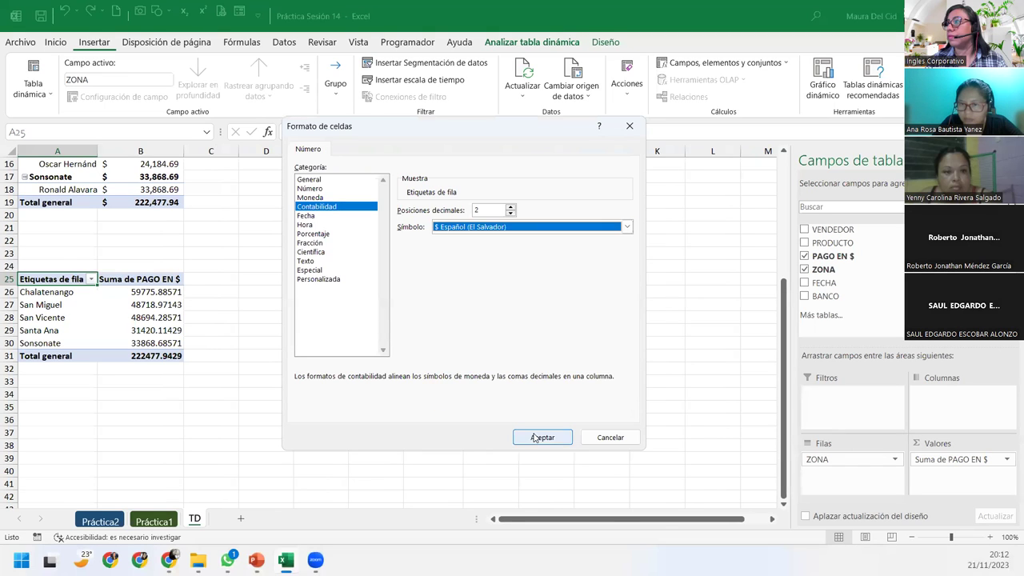
left_click(534, 436)
left_click(507, 380)
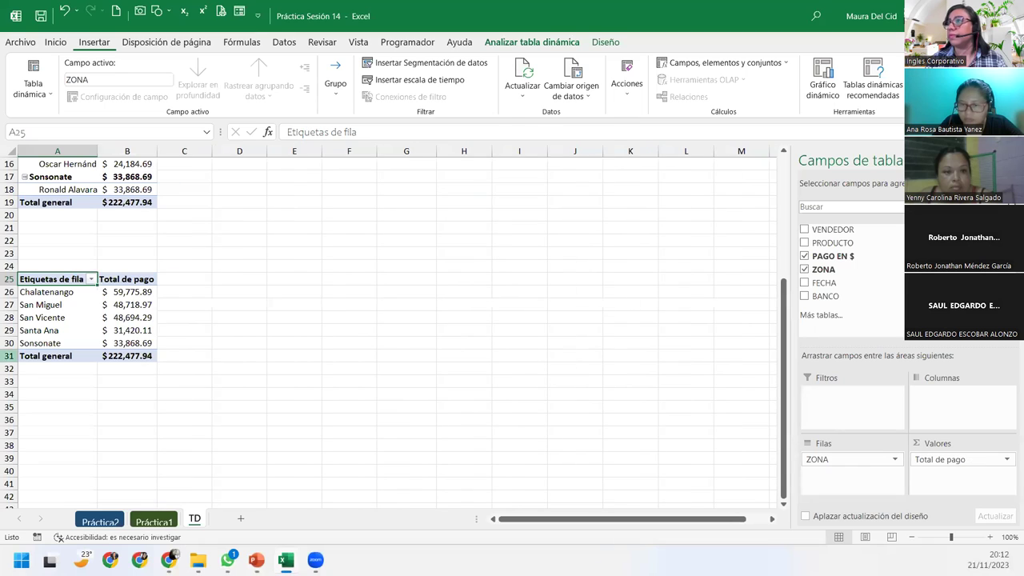
left_click(36, 291)
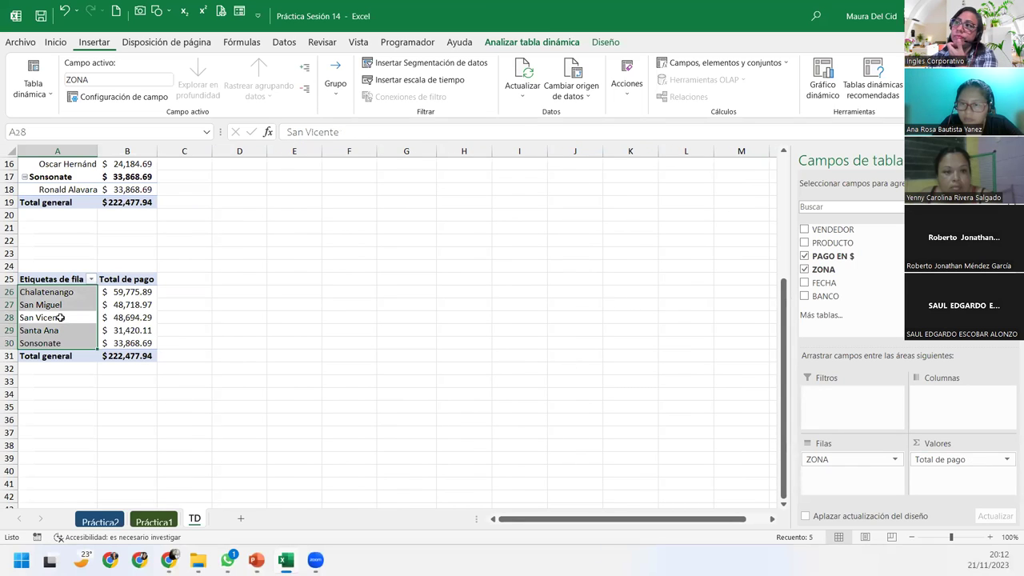
Step: Change the lower pivot's payment field to summarise by Promedio instead of sum
left_click(60, 317)
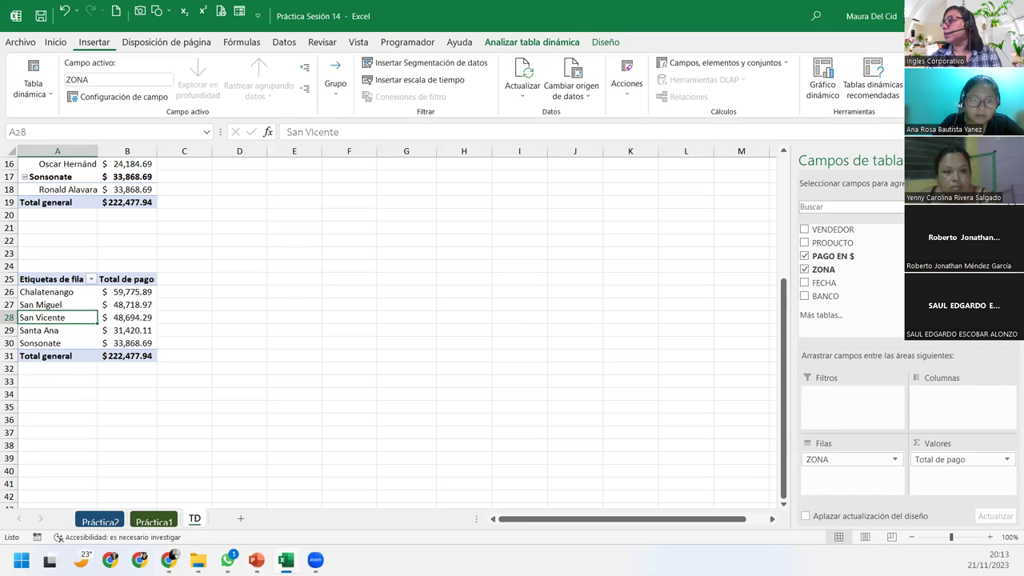
left_click(932, 460)
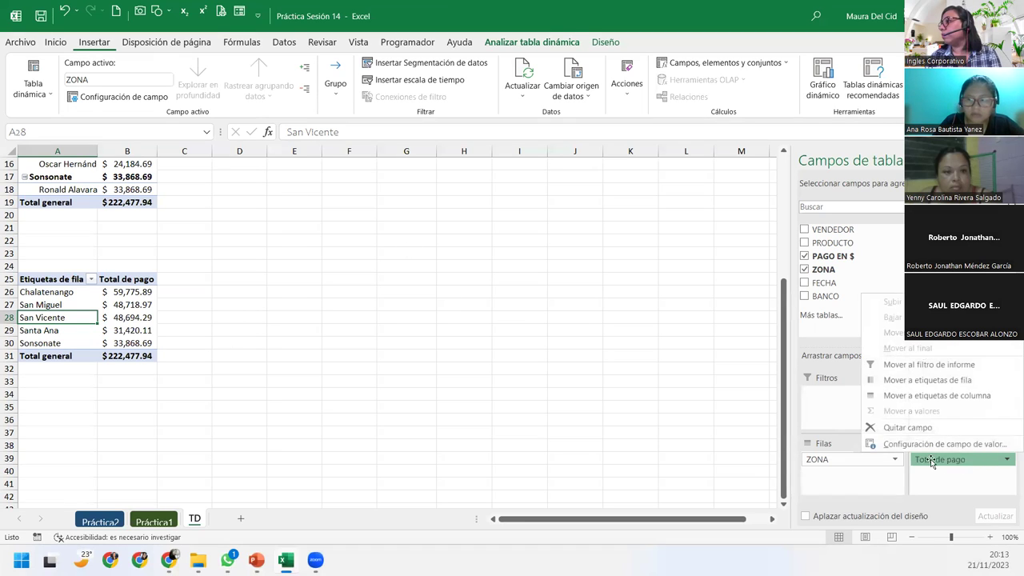
left_click(925, 444)
left_click(361, 315)
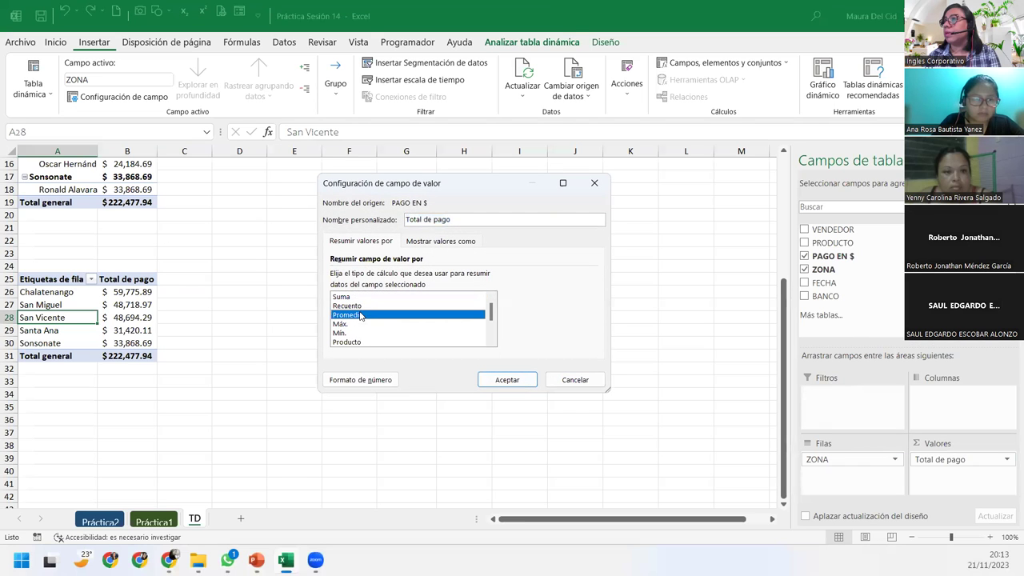
left_click(490, 383)
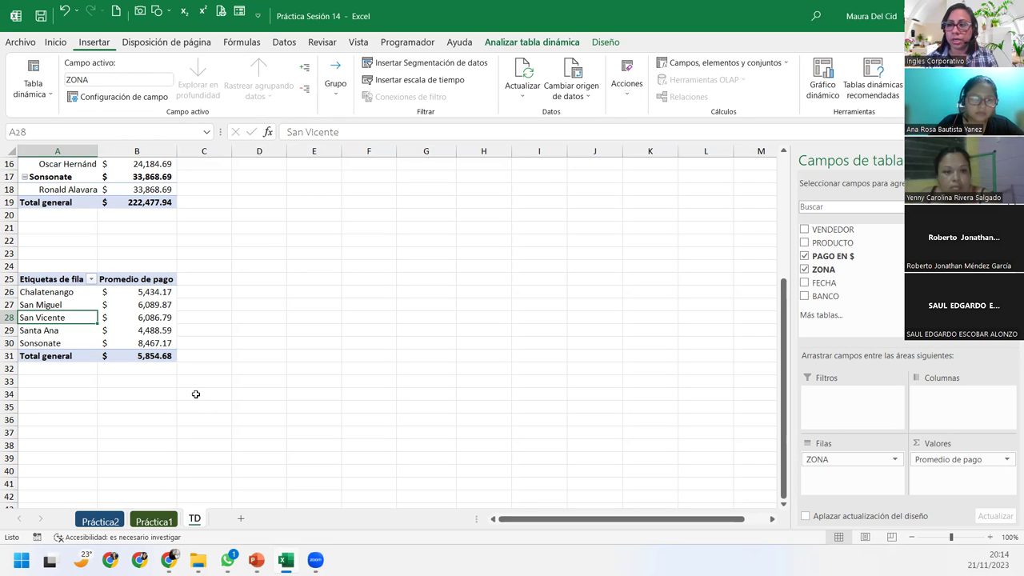
Step: Inspect the upper pivot's San Vicente and Santa Ana zone and seller rows
scroll(180, 286, "up", 2)
scroll(180, 285, "up", 1)
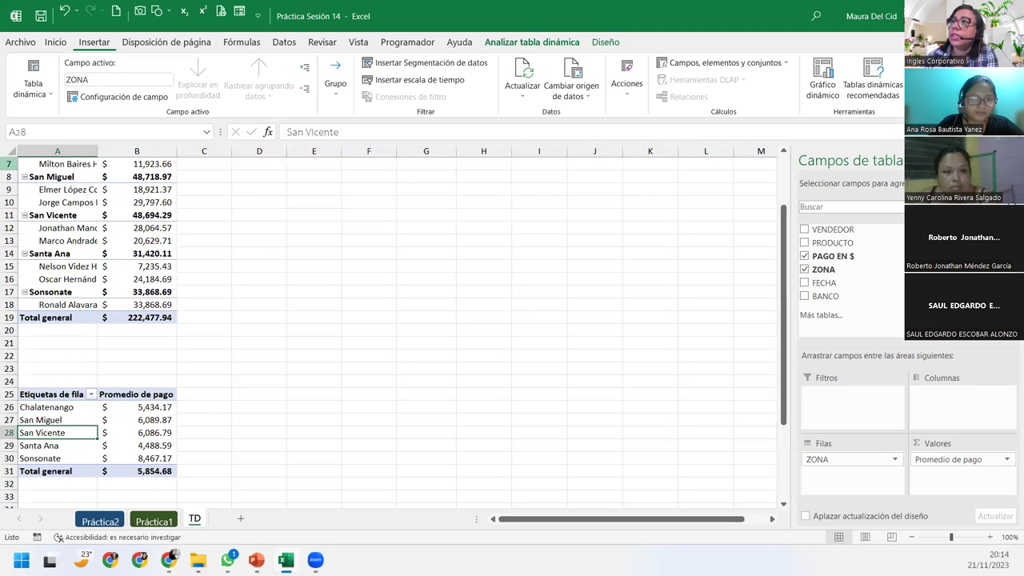
left_click(36, 216)
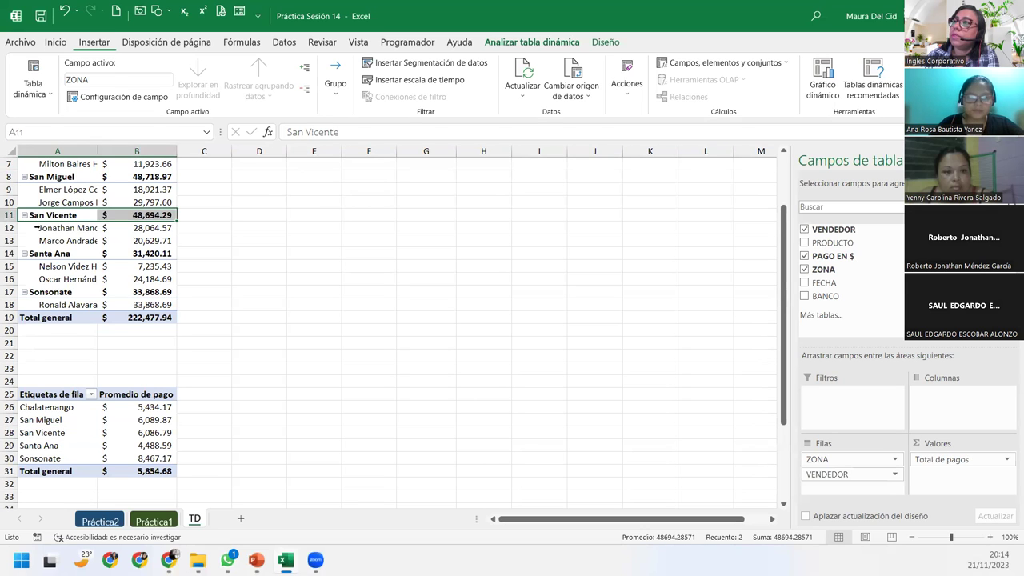
left_click_drag(36, 228, 36, 235)
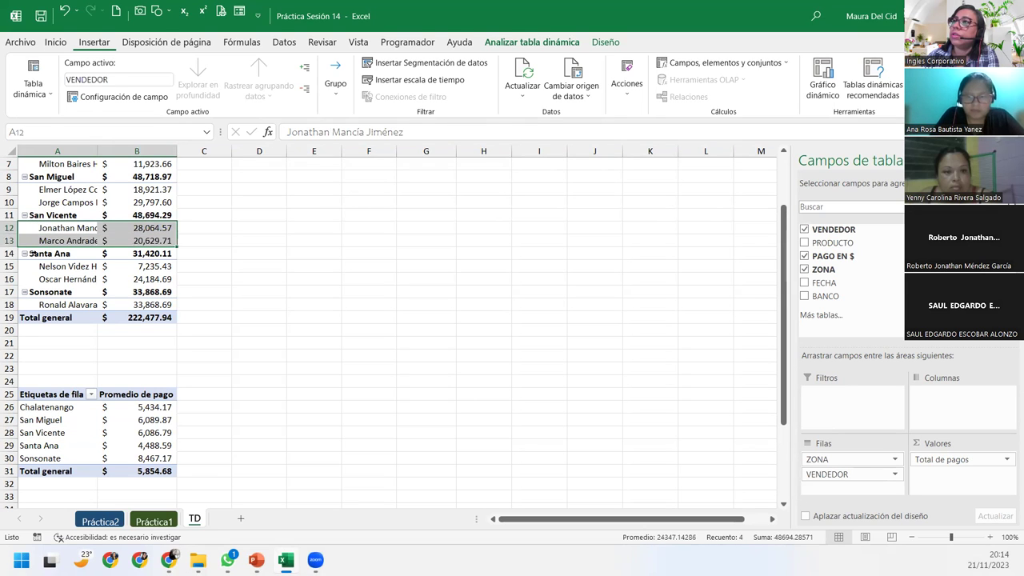
left_click(35, 253)
left_click(36, 264)
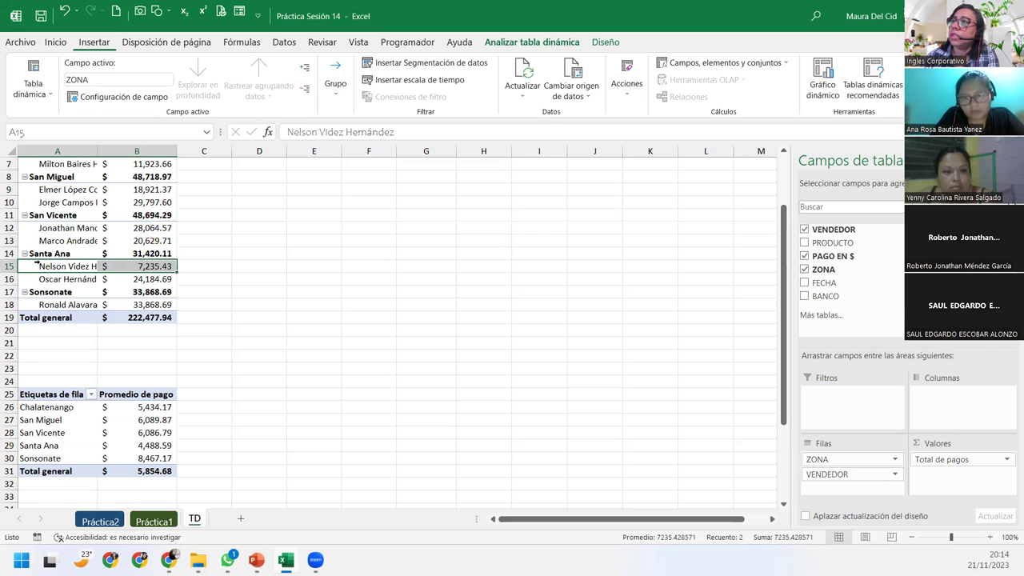
left_click(44, 253)
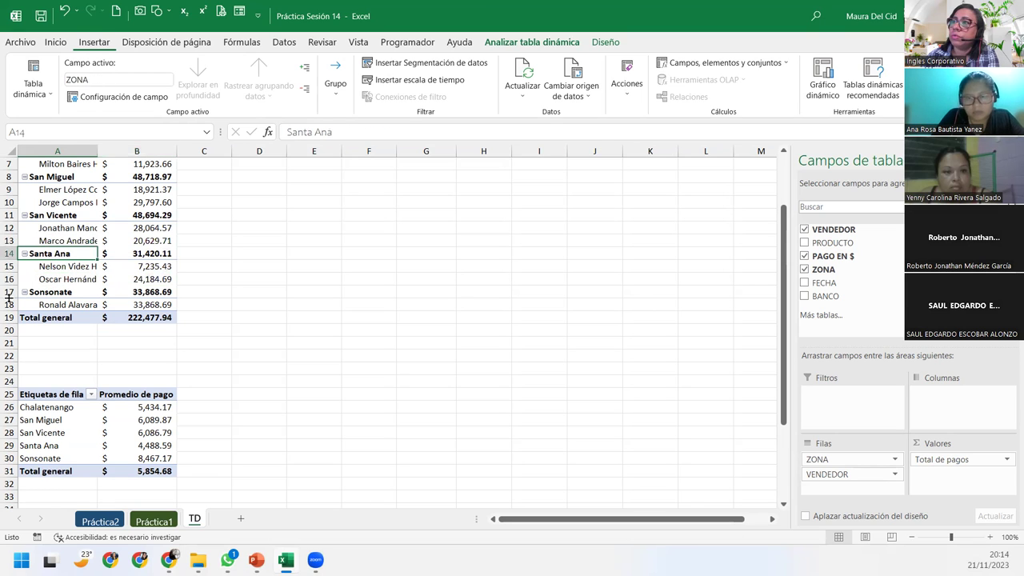
Step: Select the Chalatenango and San Miguel rows in the lower pivot
left_click(58, 415)
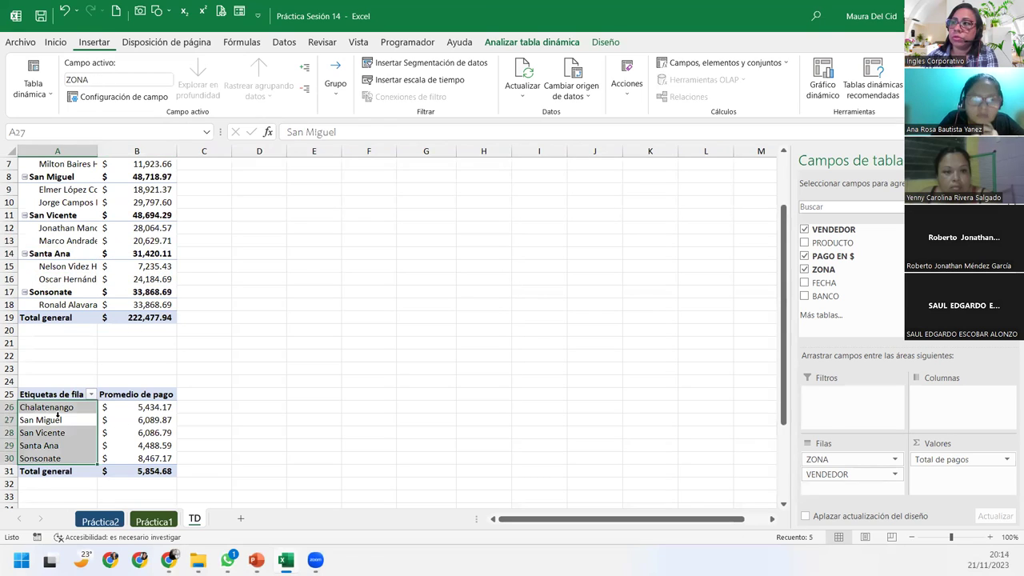
left_click(53, 423)
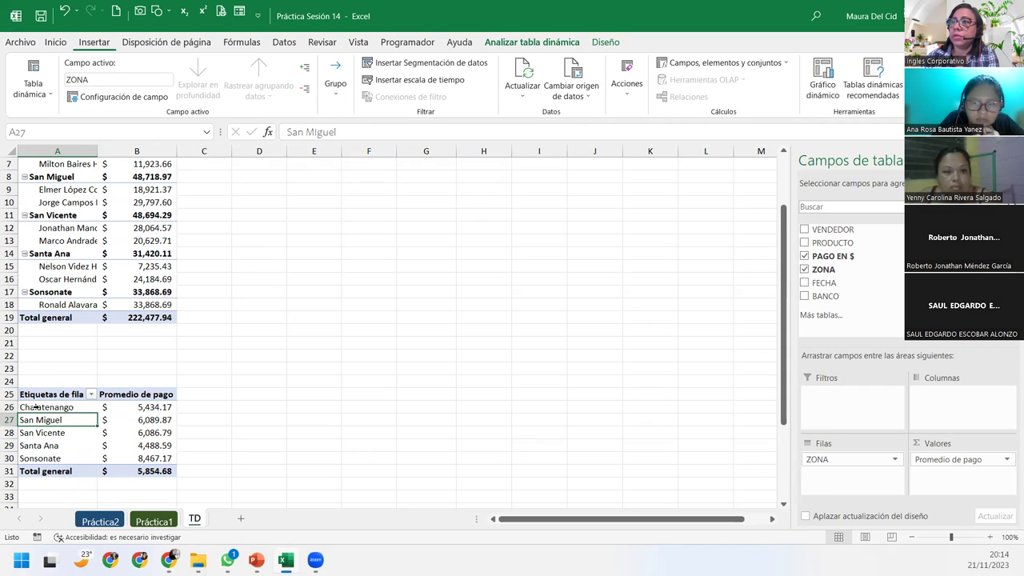
left_click(28, 407)
left_click_drag(27, 407, 28, 420)
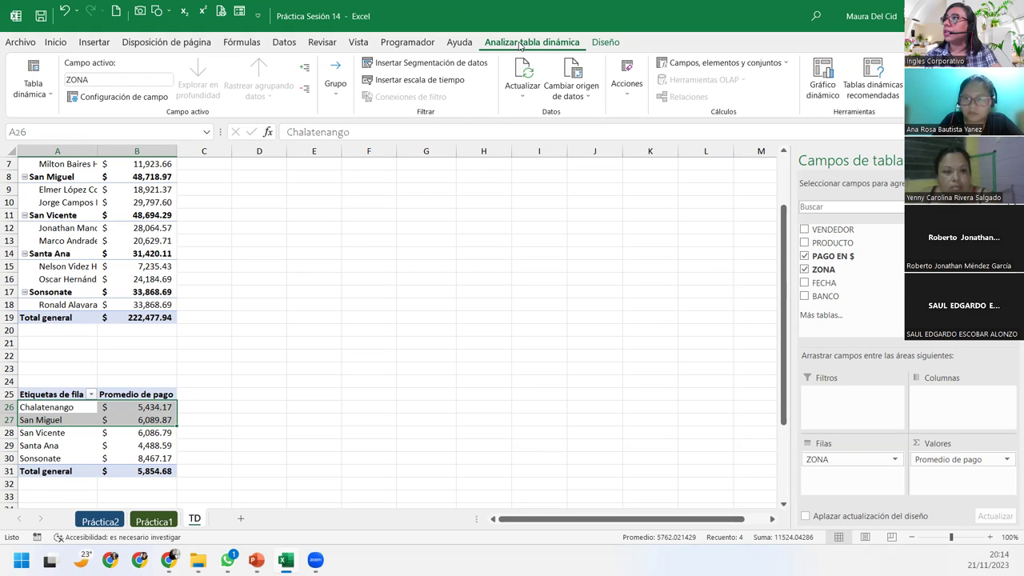
left_click(339, 96)
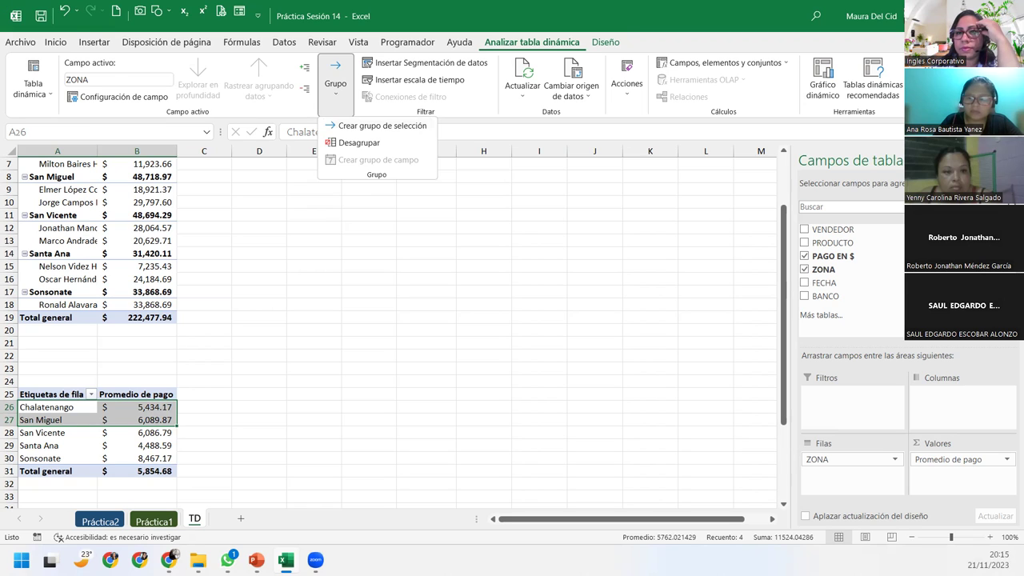
key("alt+Tab")
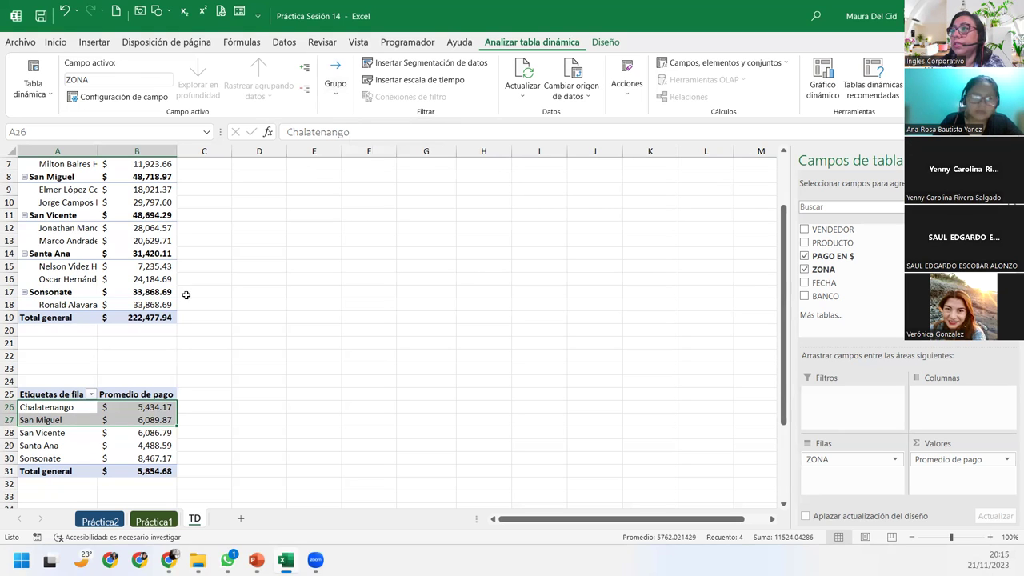
Step: Group the selected Chalatenango and San Miguel zones into Grupo1
left_click(335, 83)
left_click(357, 127)
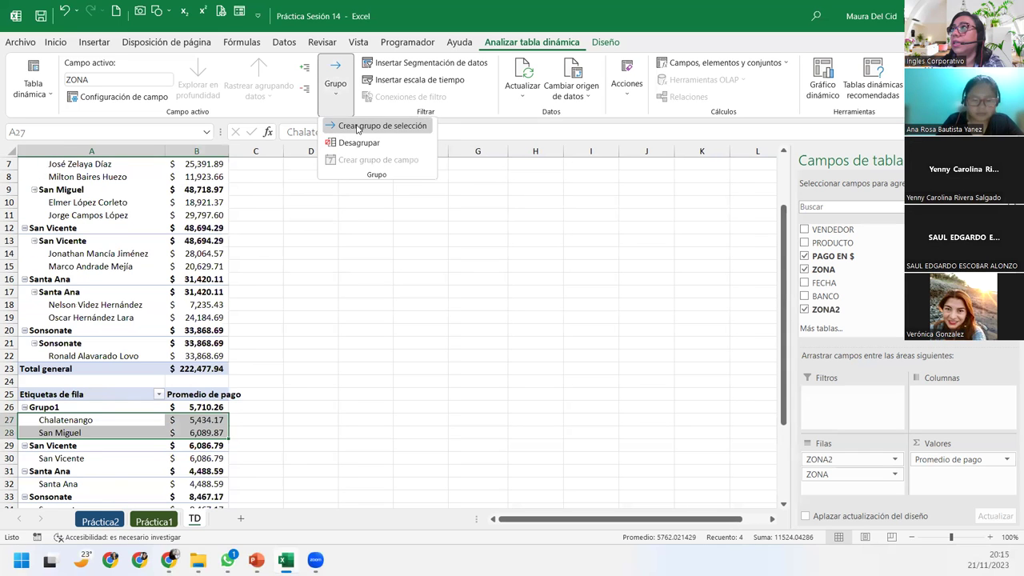
scroll(160, 400, "down", 3)
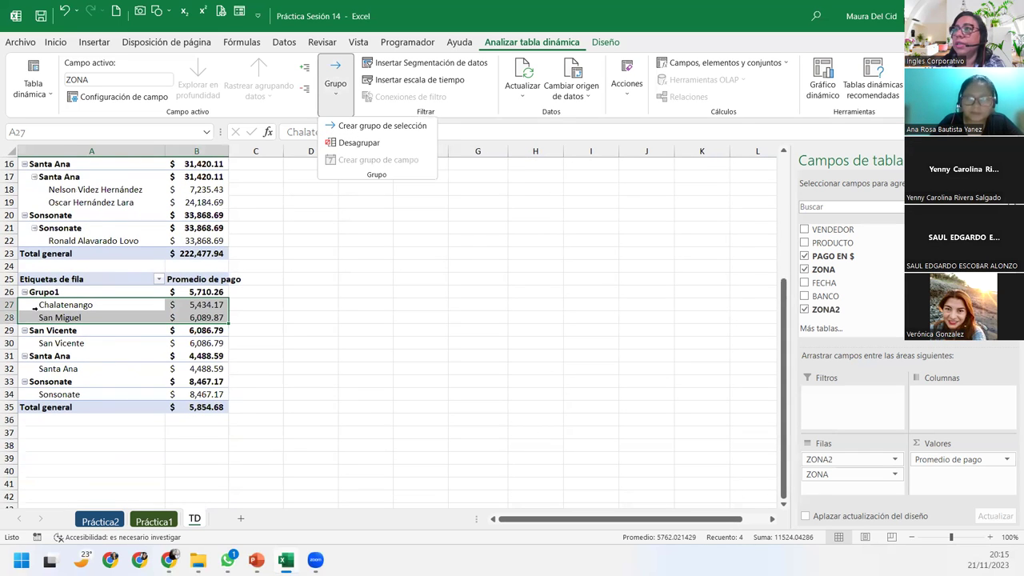
Step: Group San Vicente, Santa Ana and Sonsonate into Grupo2, then select both group labels
left_click(36, 342)
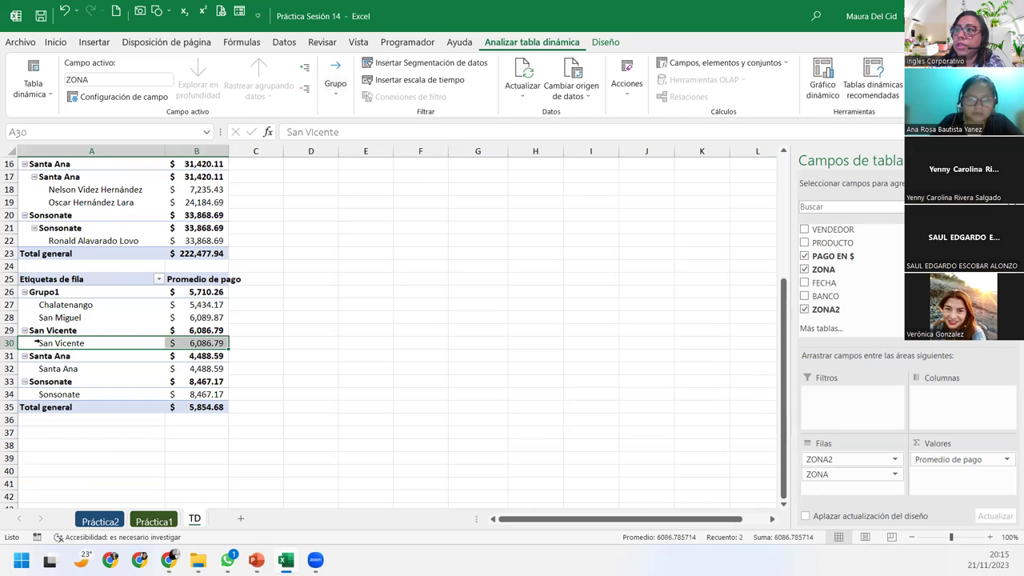
left_click(40, 369, "ctrl")
left_click(40, 394, "ctrl")
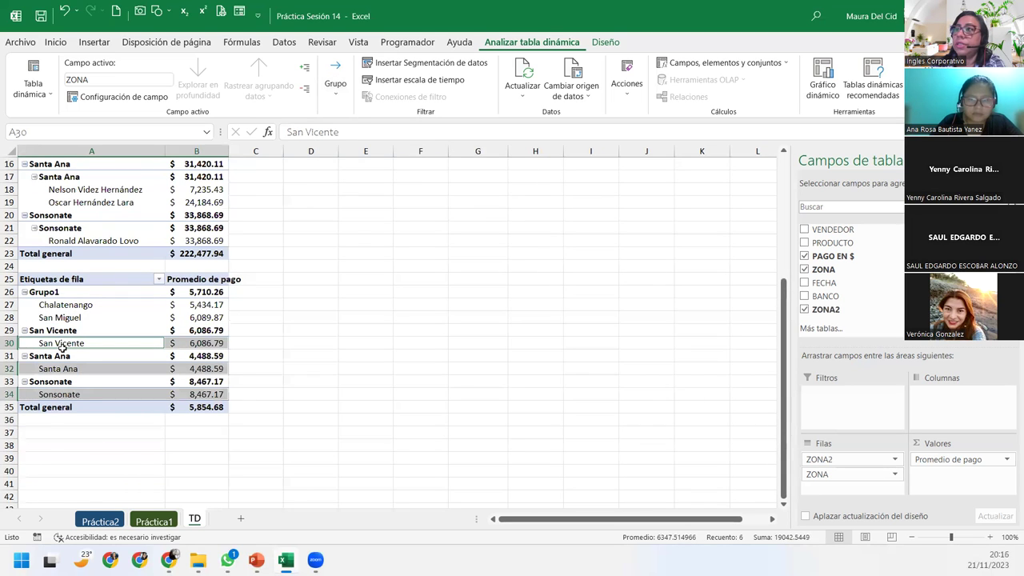
left_click(330, 87)
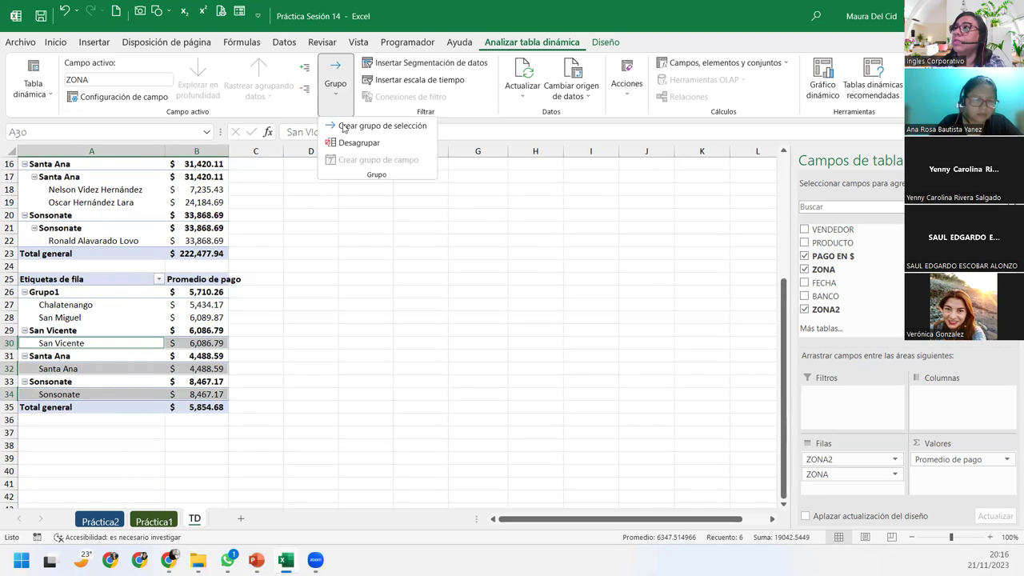
left_click(352, 126)
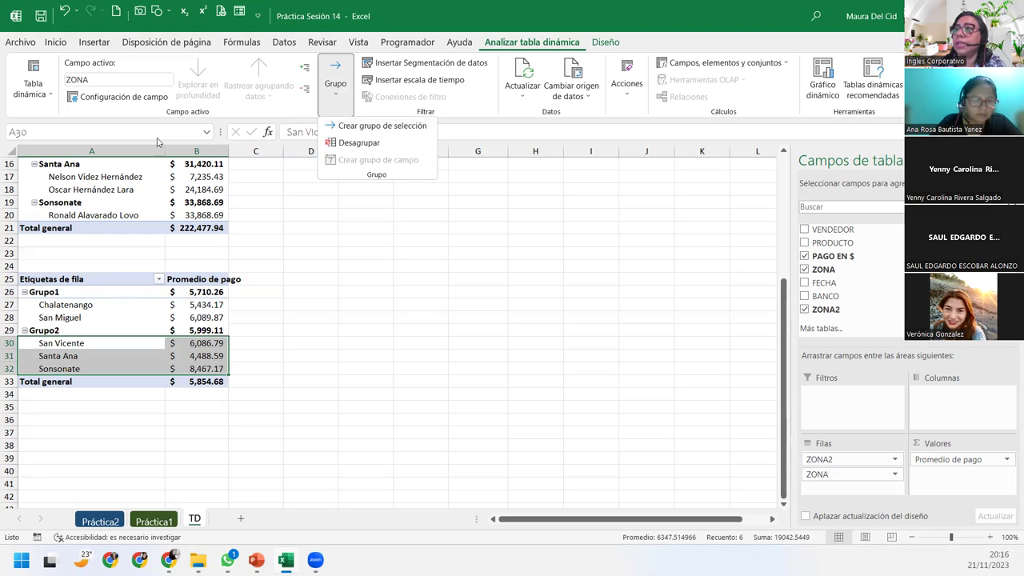
left_click(53, 329)
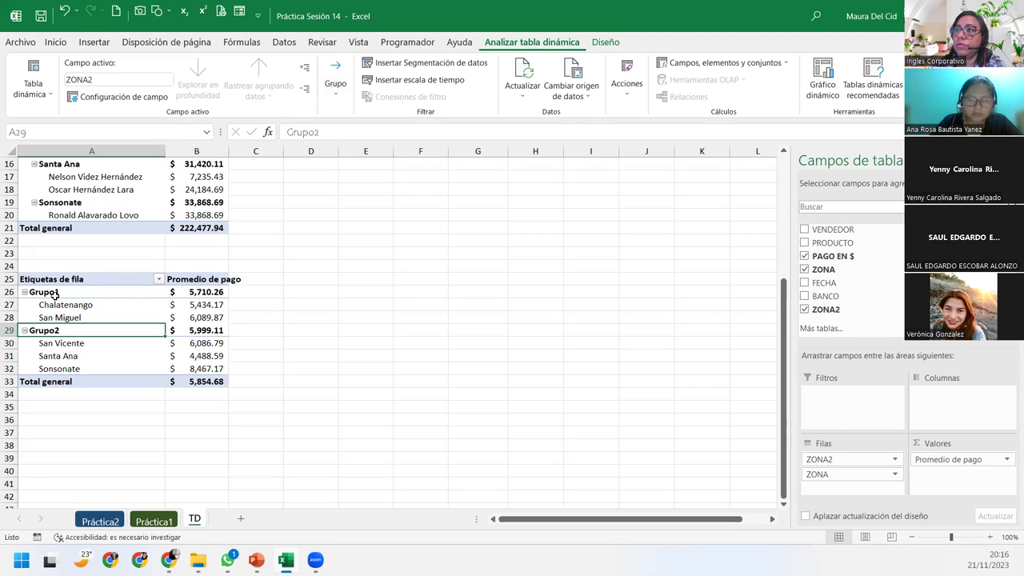
left_click(54, 292)
left_click(58, 331, "ctrl")
left_click(58, 330)
left_click(71, 357)
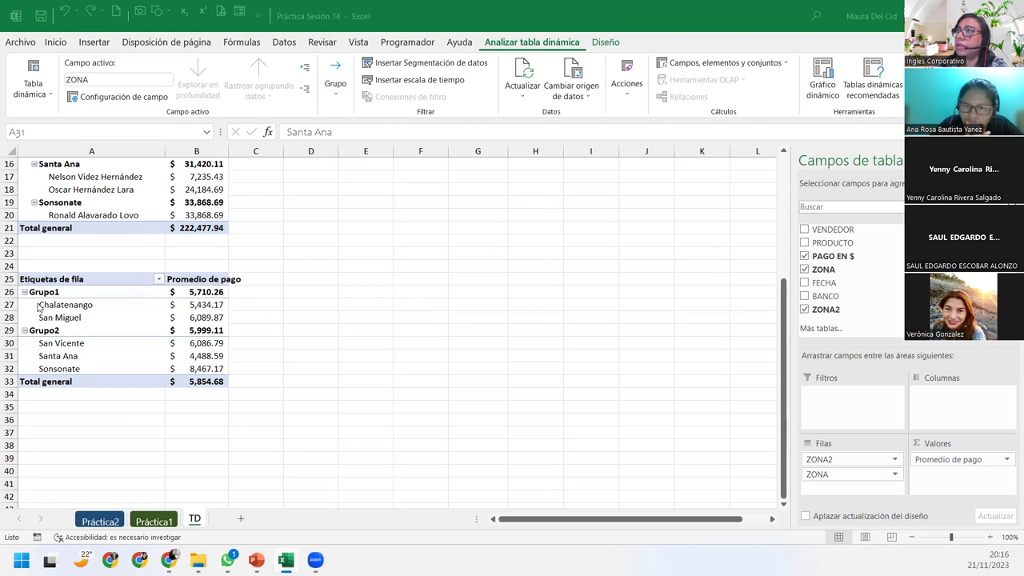
left_click_drag(34, 304, 35, 317)
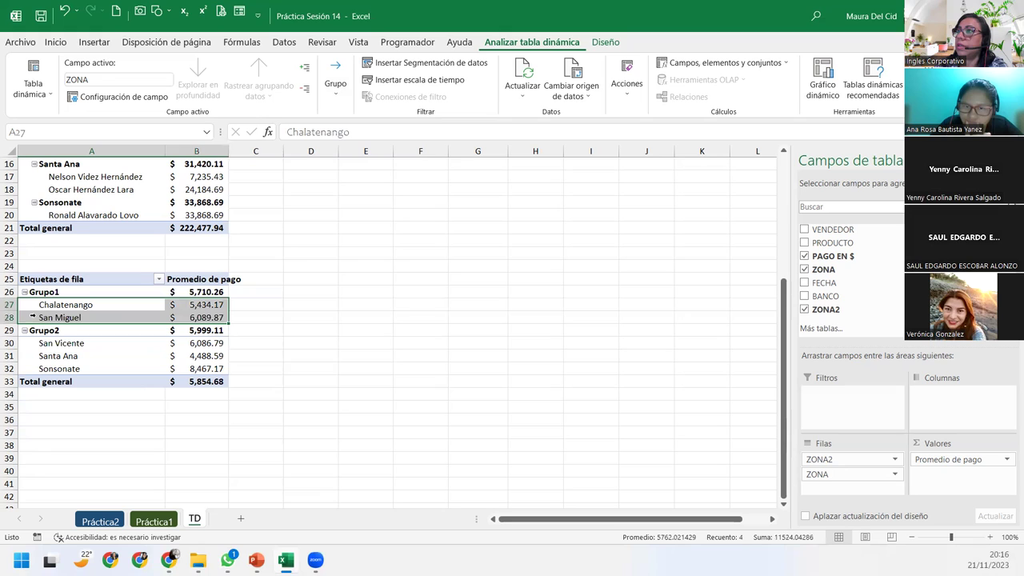
left_click(349, 93)
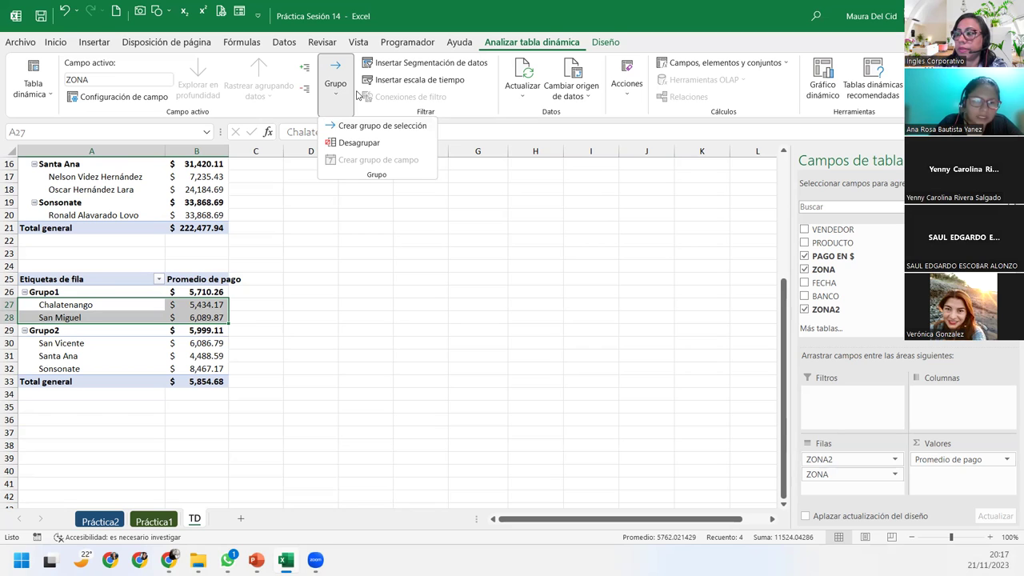
Step: Undo the two grouping changes so the pivot lists the five zones again, then select San Vicente
left_click(66, 9)
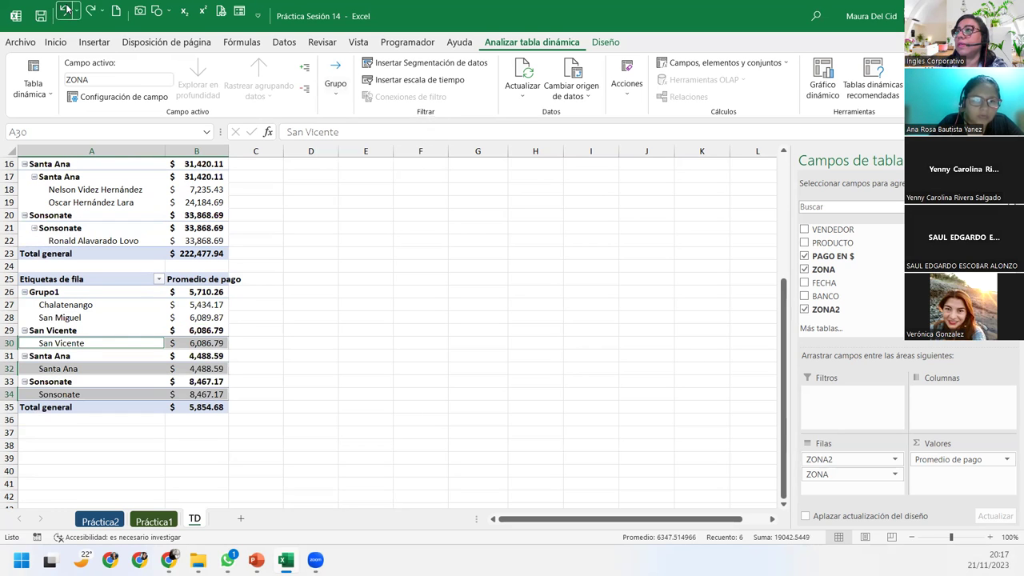
left_click(65, 10)
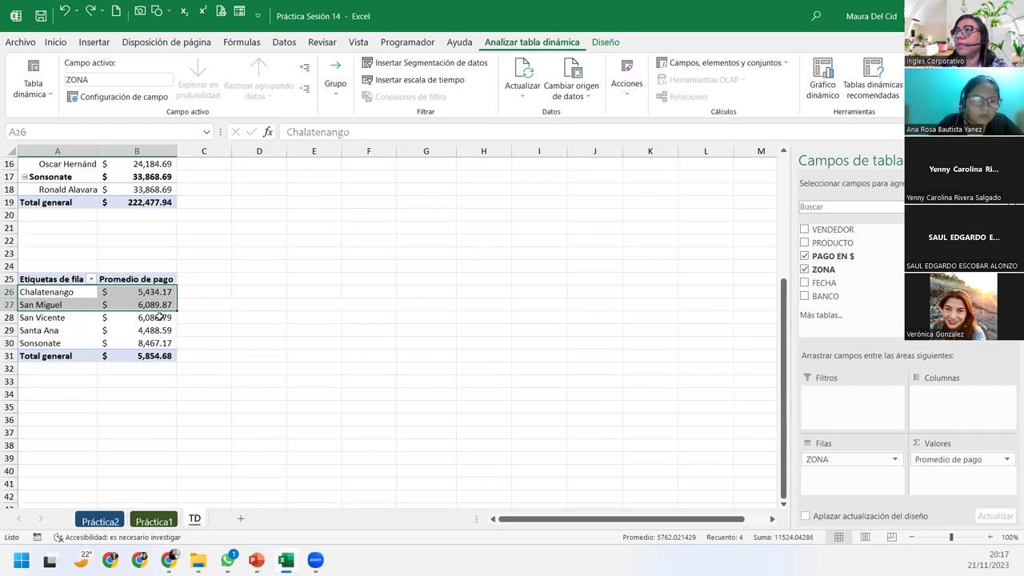
left_click(58, 319)
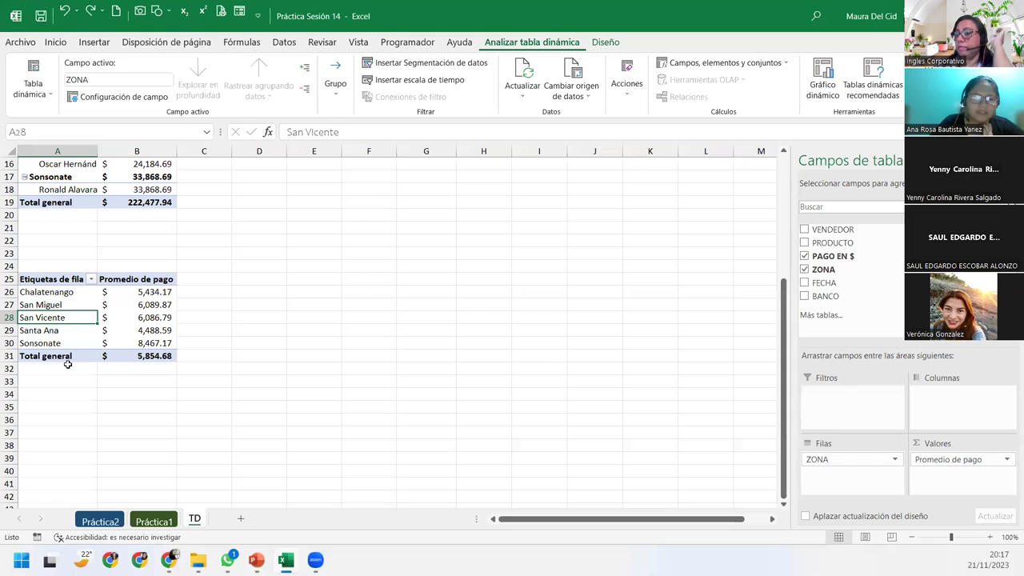
Step: Group Chalatenango and San Miguel into Grupo1, after a failed single-cell grouping attempt
left_click(63, 292)
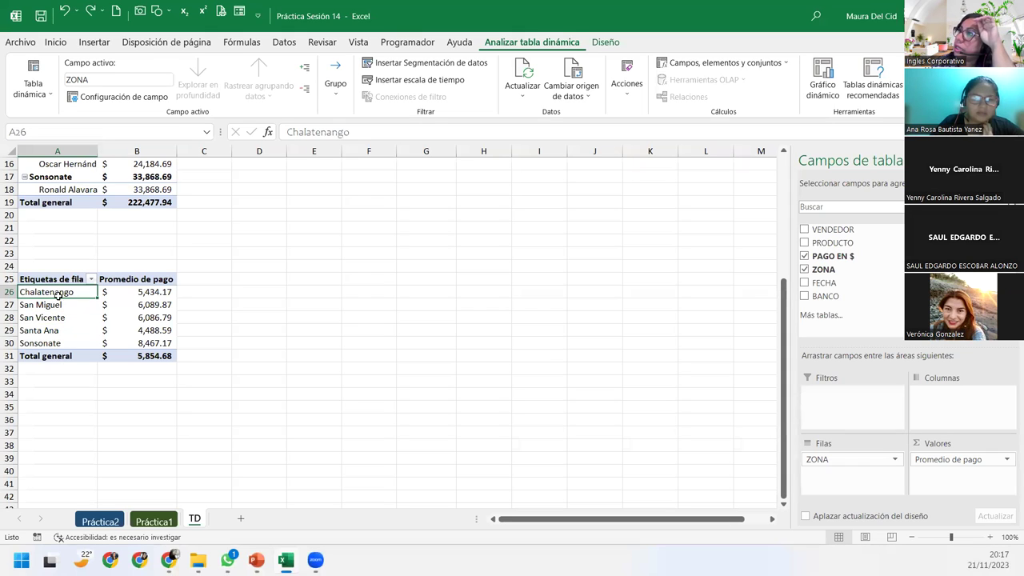
left_click(335, 83)
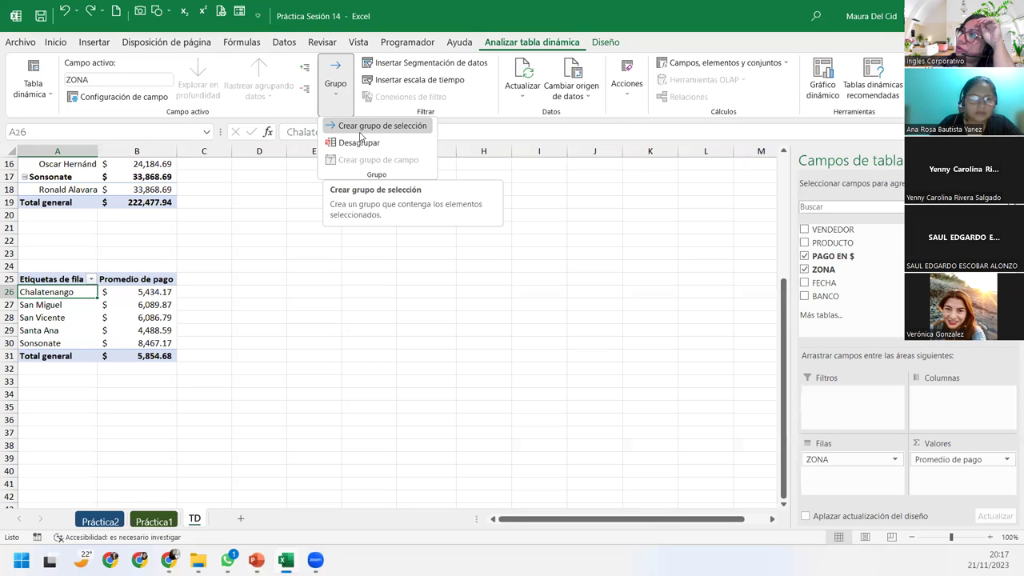
left_click(364, 127)
left_click(515, 313)
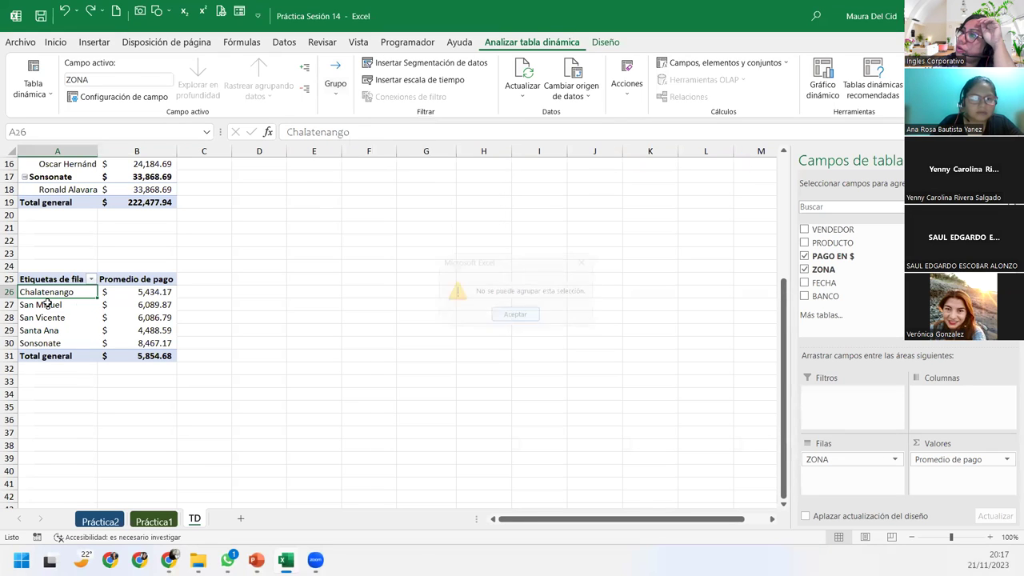
mouse_move(69, 293)
left_mouse_down()
mouse_move(163, 296)
mouse_move(163, 309)
left_mouse_up()
left_click(335, 84)
left_click(359, 131)
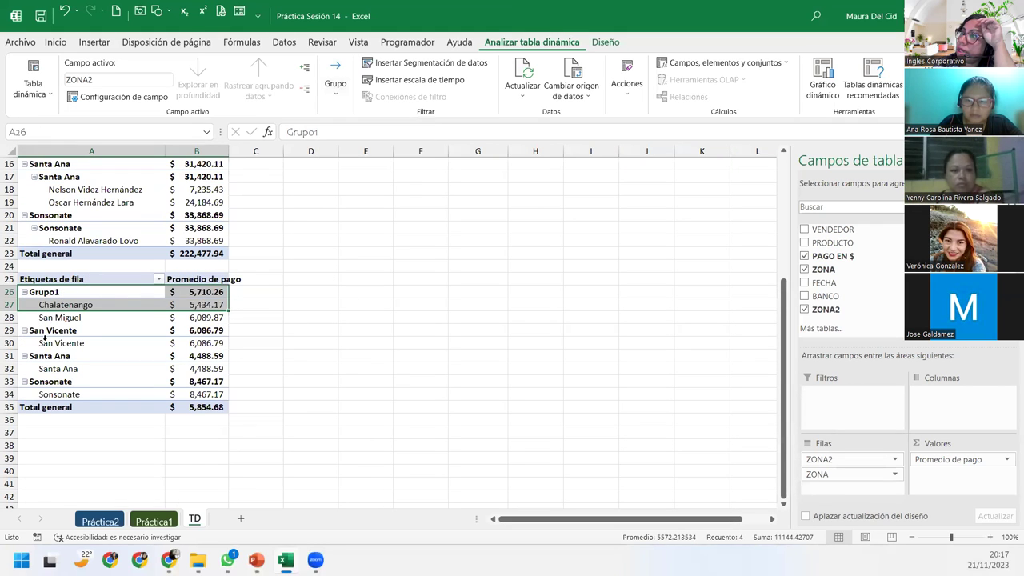
Step: Select Santa Ana and zoom the sheet to 130%
left_click(46, 357)
left_click(48, 358)
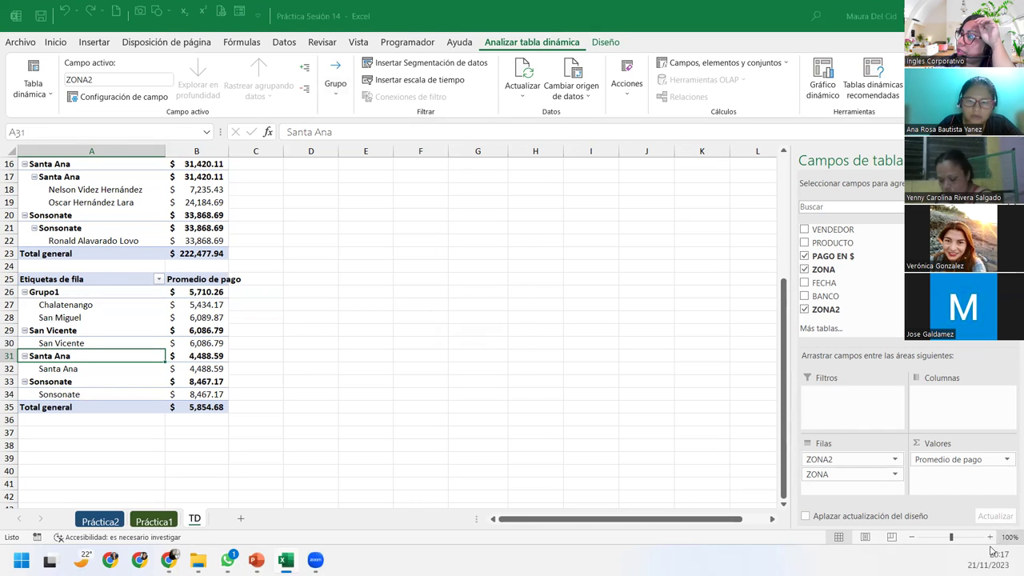
left_click(497, 371)
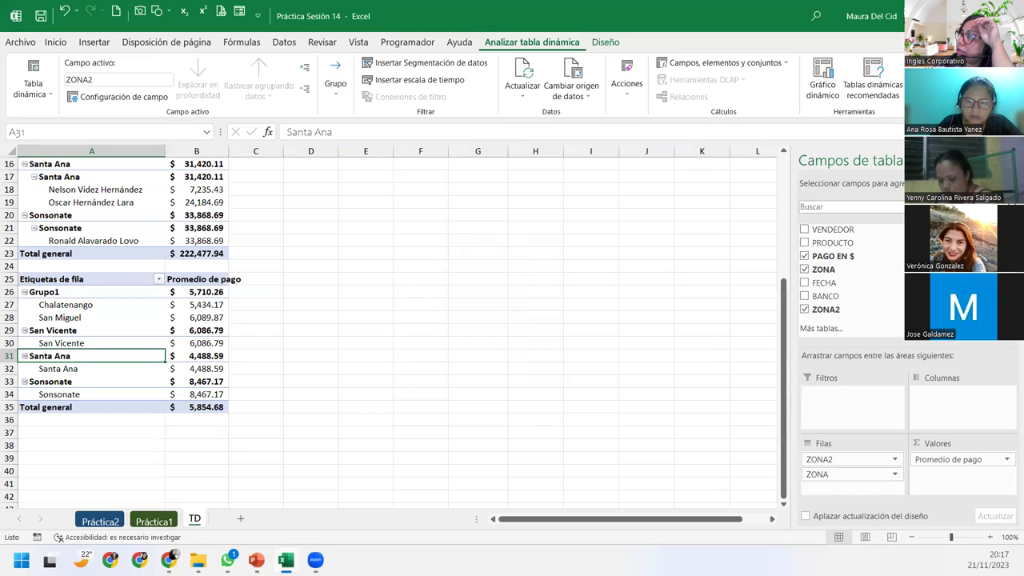
left_click(991, 538)
left_click(991, 538)
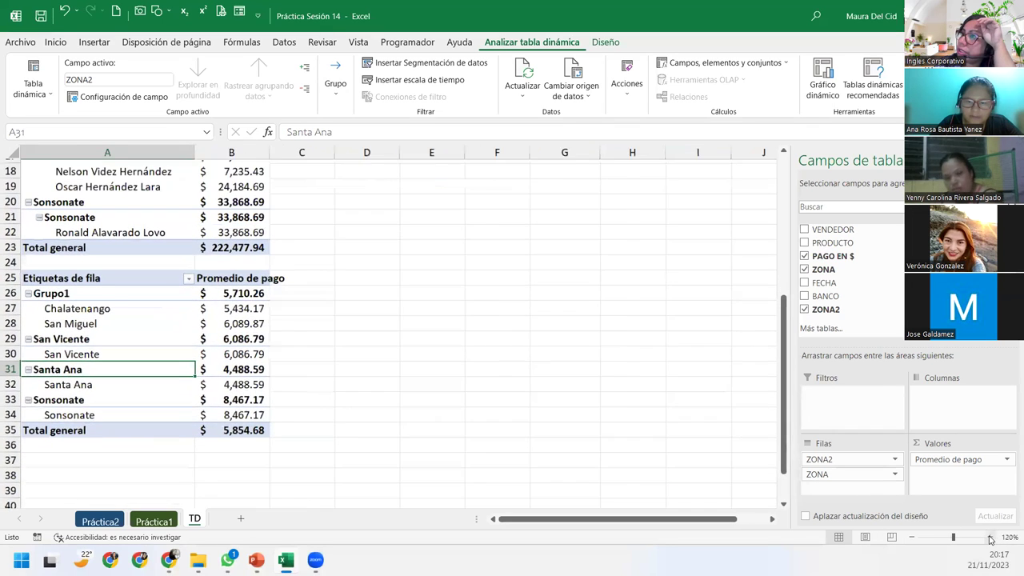
left_click(991, 538)
Step: Group the San Vicente, Santa Ana and Sonsonate rows into Grupo2
scroll(334, 377, "down", 1)
left_click(32, 302)
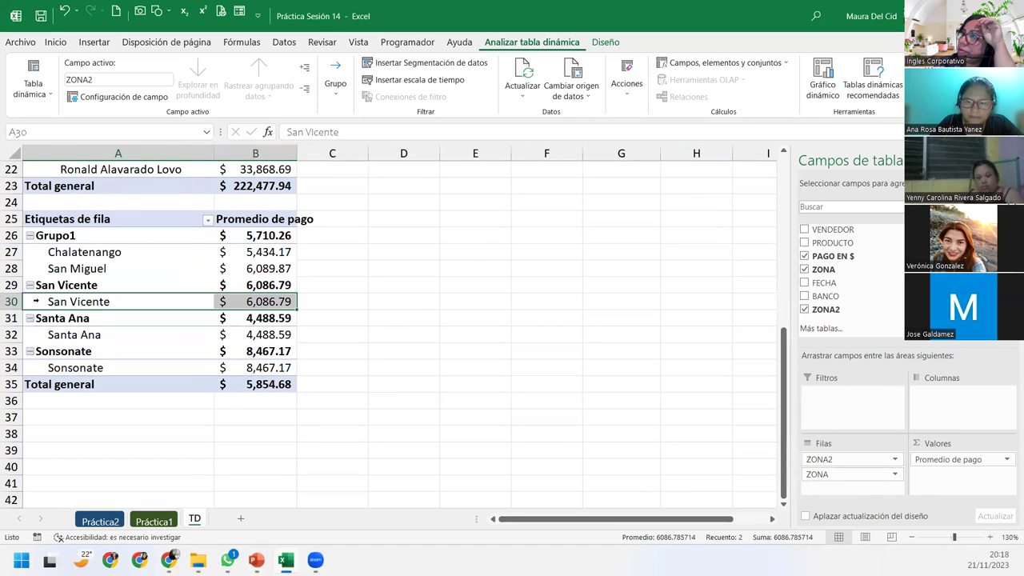
left_click(33, 335, "ctrl")
left_click(33, 368, "ctrl")
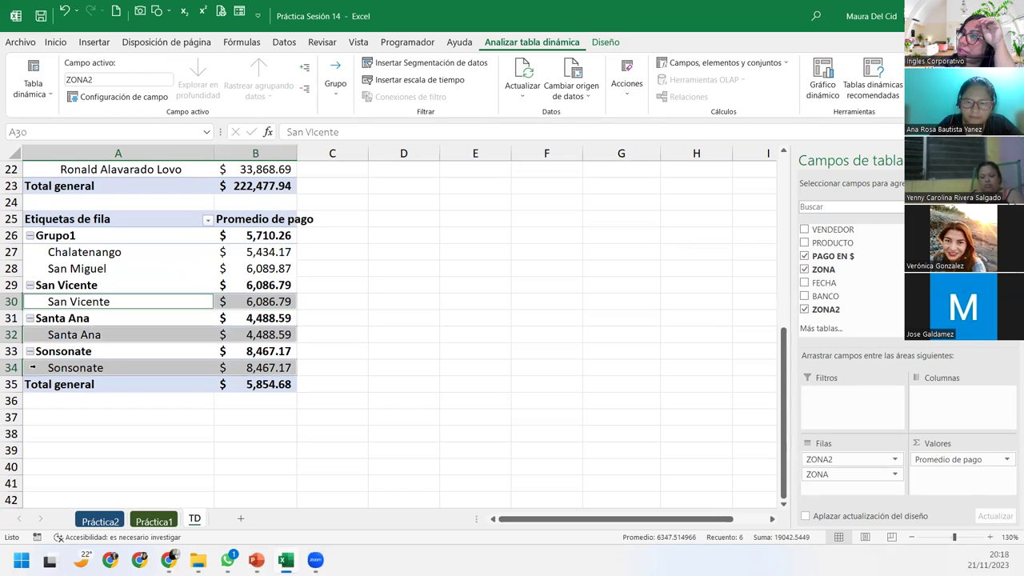
left_click(335, 80)
left_click(374, 128)
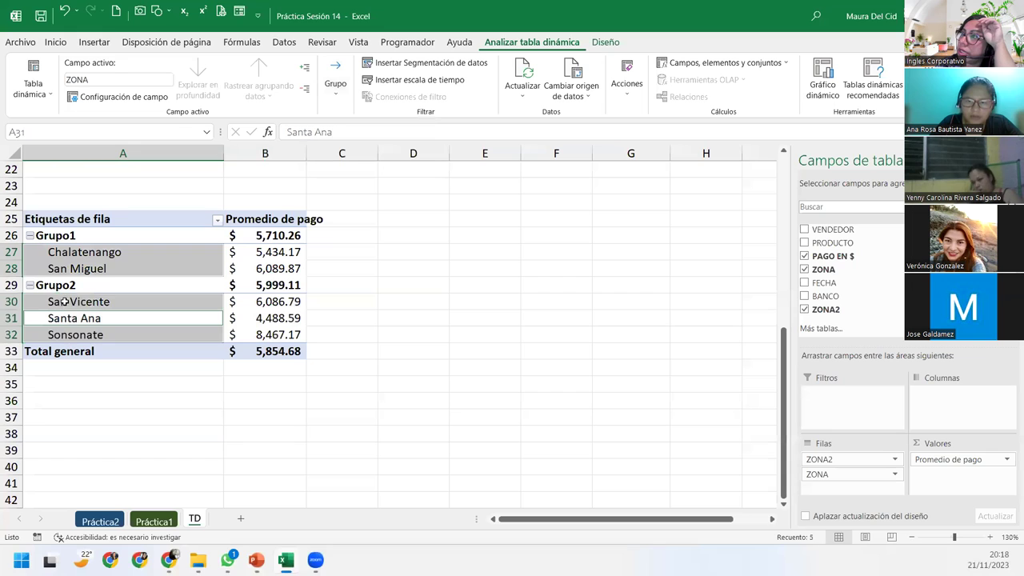
left_click(62, 303)
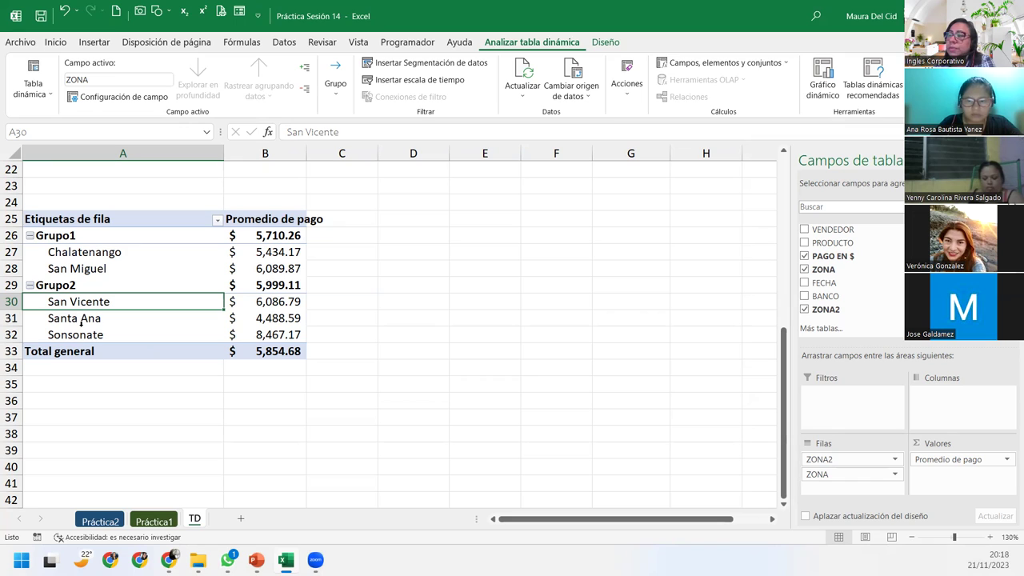
Step: Select the Grupo1 label in A26 and begin editing it in the formula bar
left_click(80, 318)
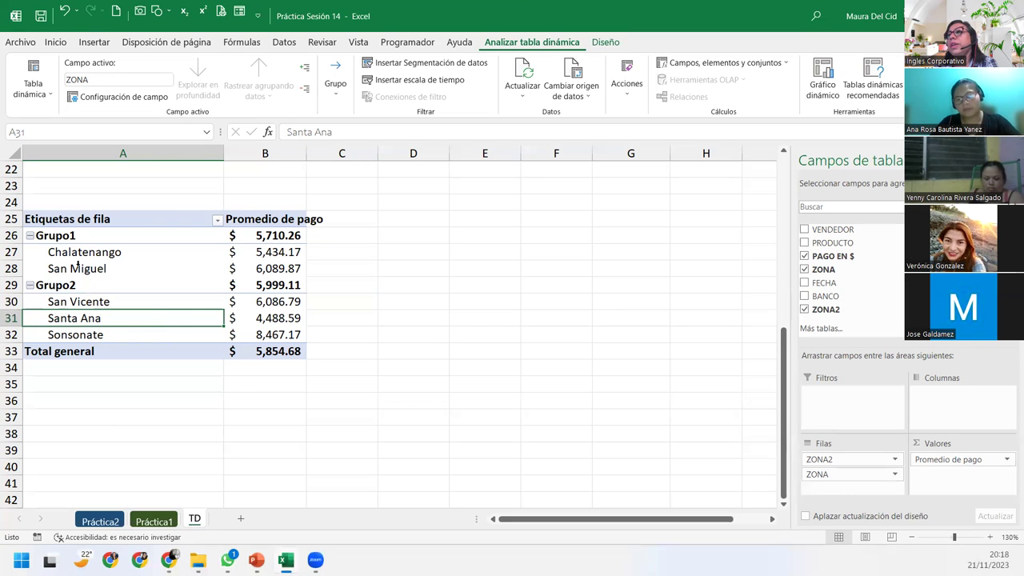
left_click(74, 235)
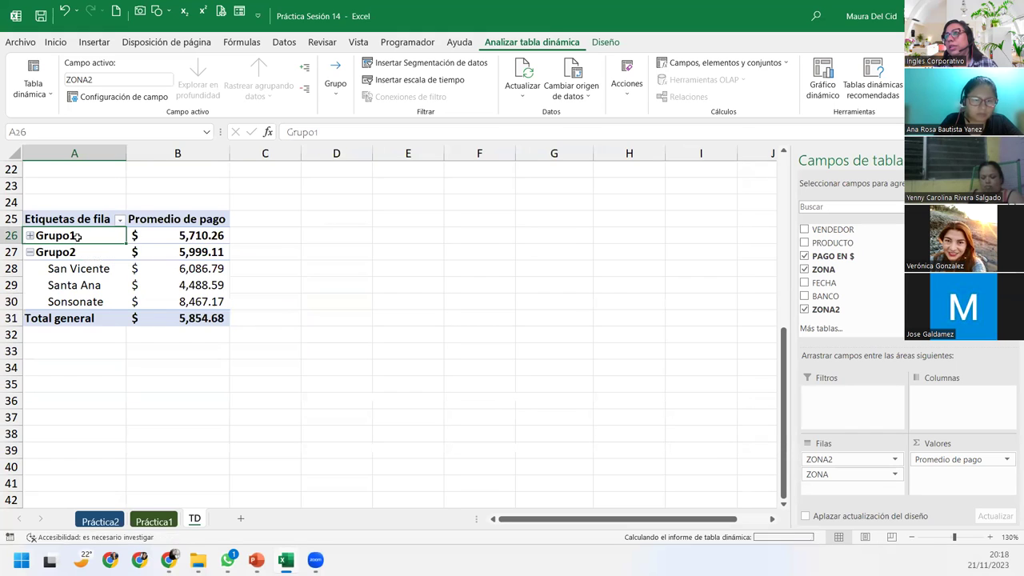
double_click(344, 132)
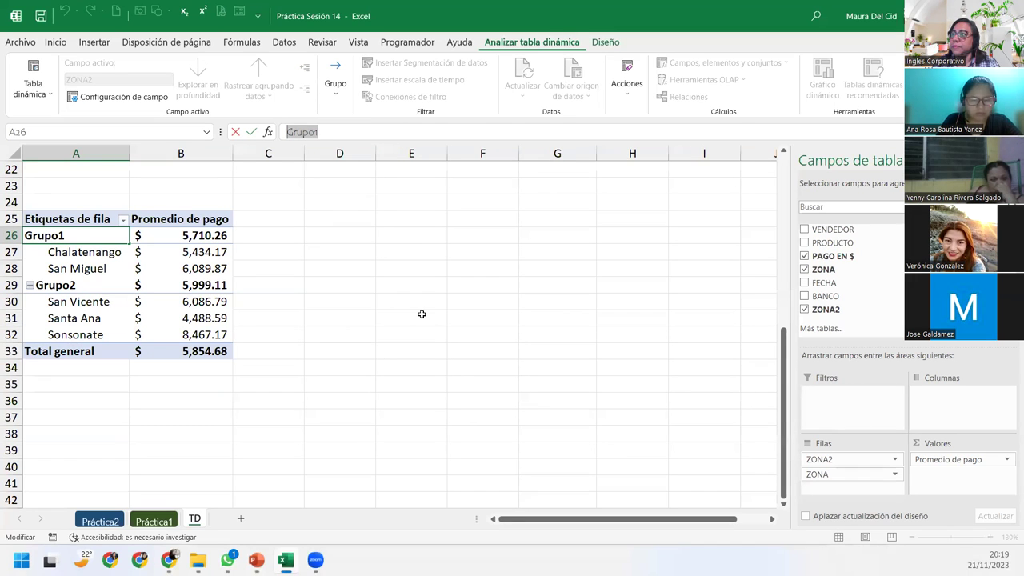
Step: Relabel the groups: Grupo1 becomes 'Zona A' and Grupo2 becomes 'Zona B'
type("Zona")
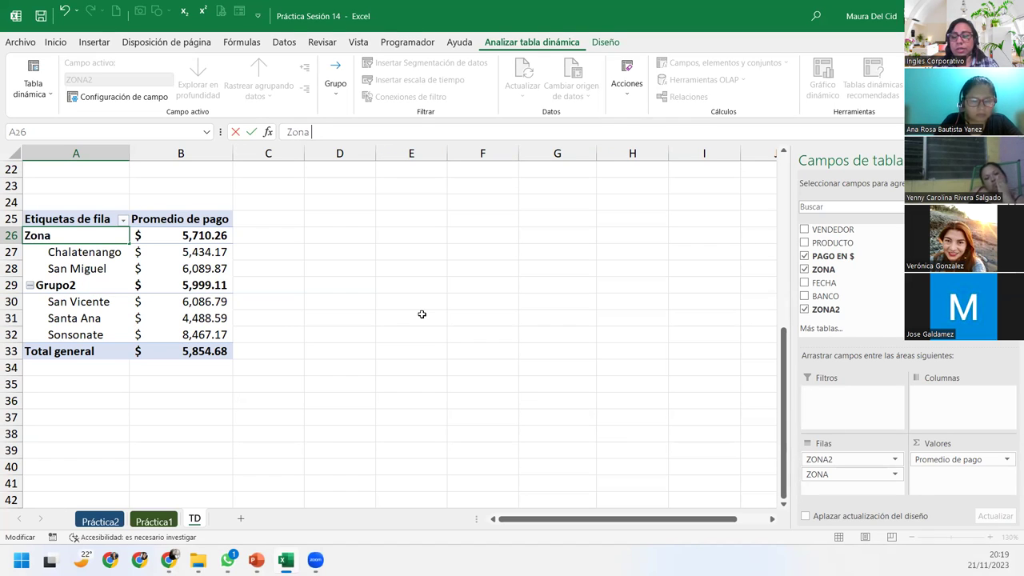
type(" A")
key("Return")
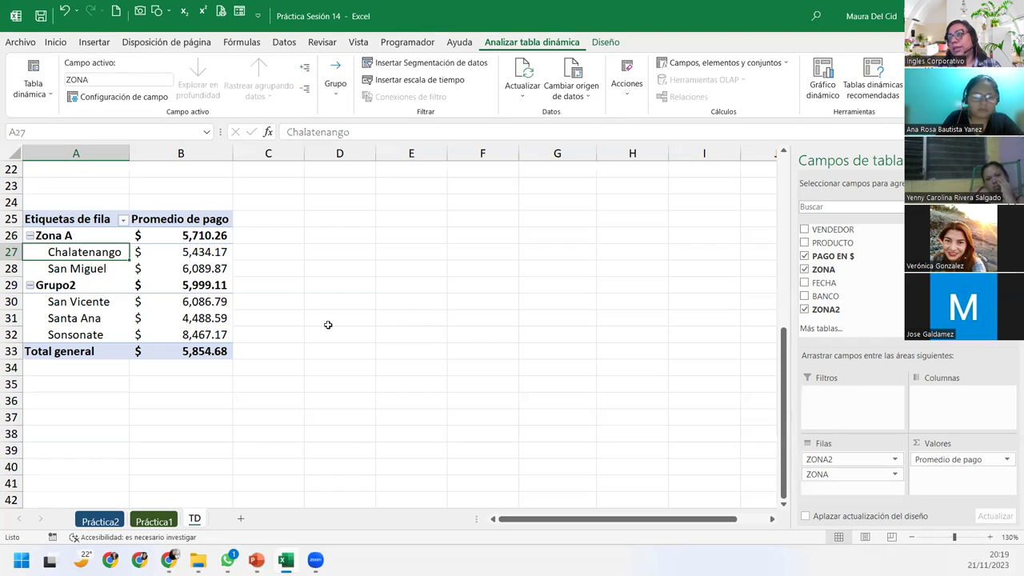
left_click(96, 289)
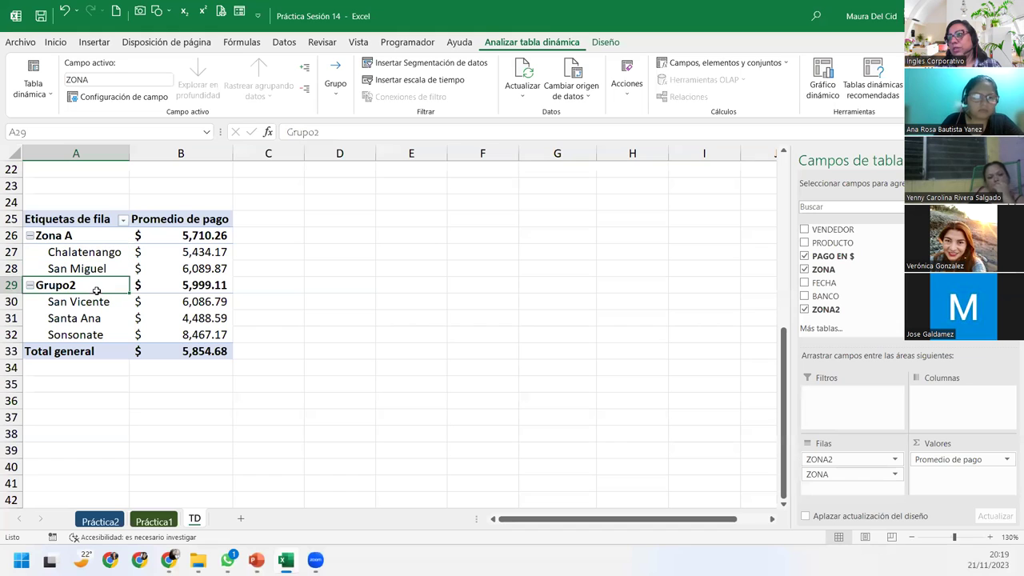
double_click(343, 127)
type("Zona B")
key("Return")
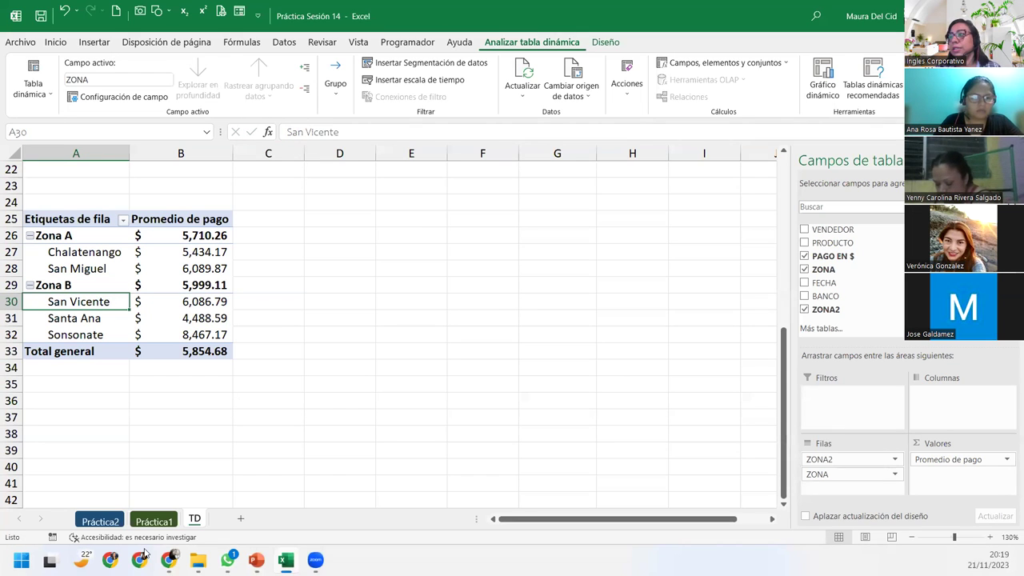
mouse_move(169, 557)
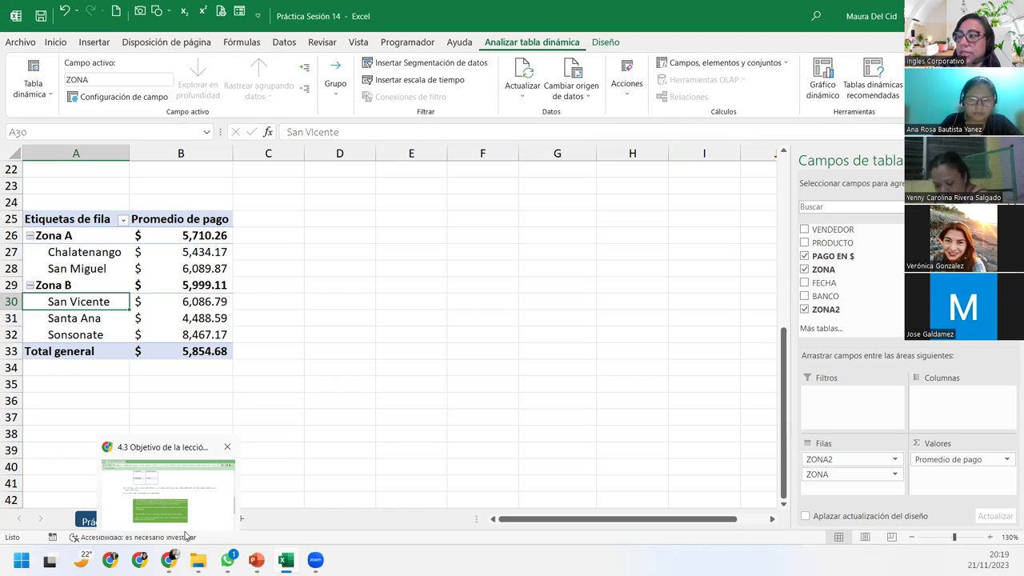
left_click(170, 311)
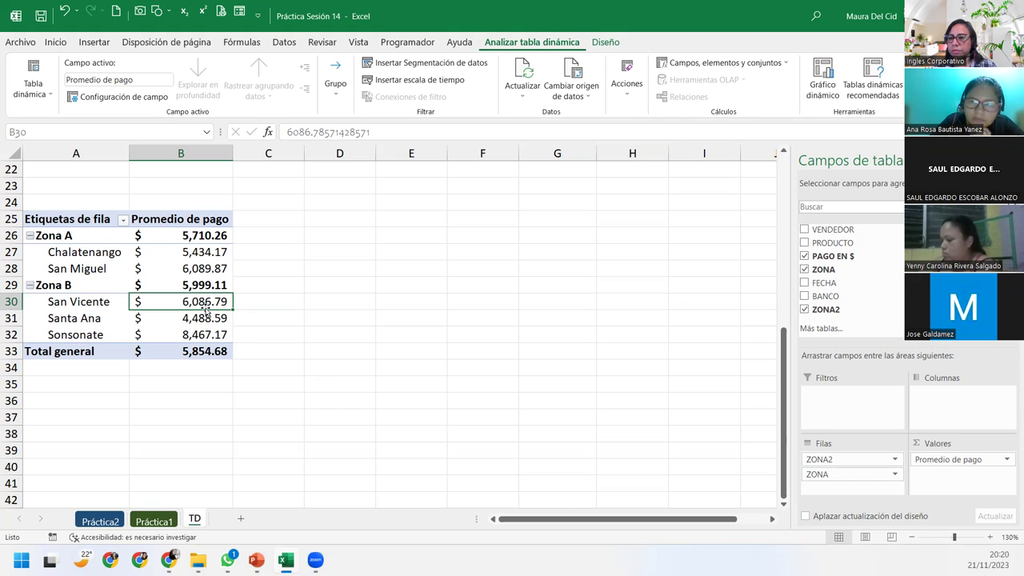
Step: Undo the Zona B rename and every grouping step until ZONA2 is removed from Rows
left_click(73, 302)
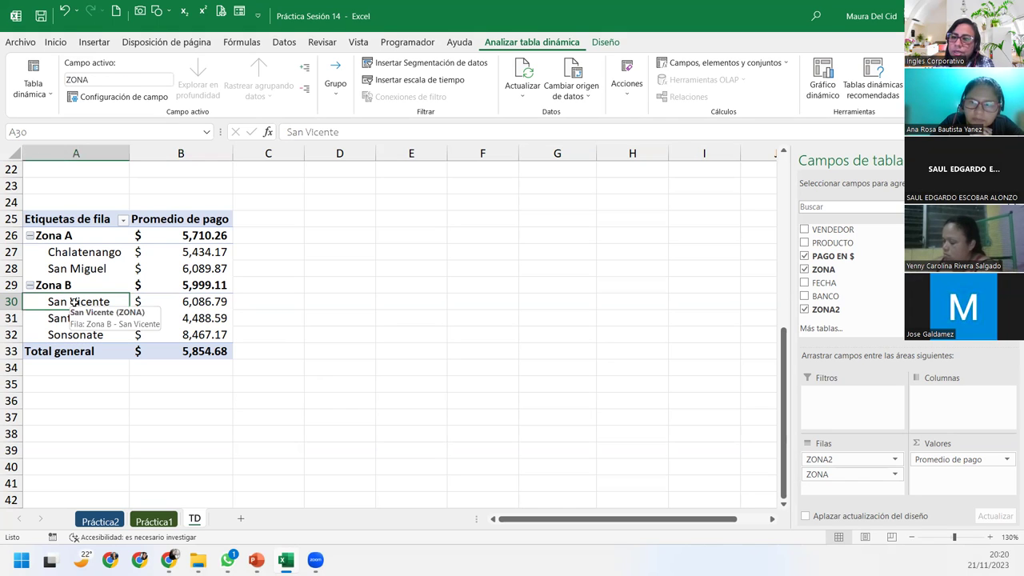
left_click(75, 318)
left_click(69, 333)
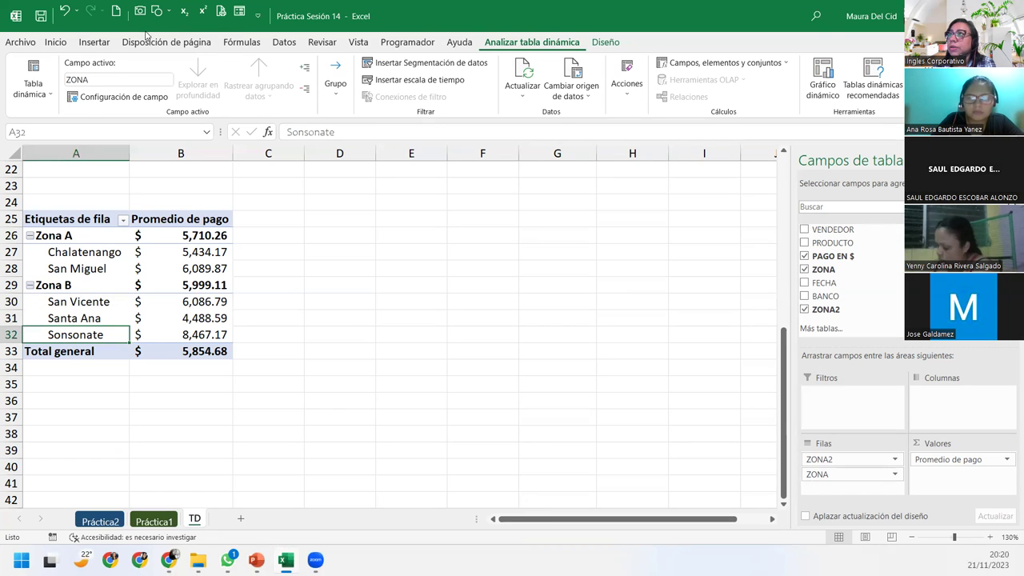
left_click(65, 11)
left_click(65, 11)
left_click(65, 11)
left_click(65, 11)
left_click(65, 11)
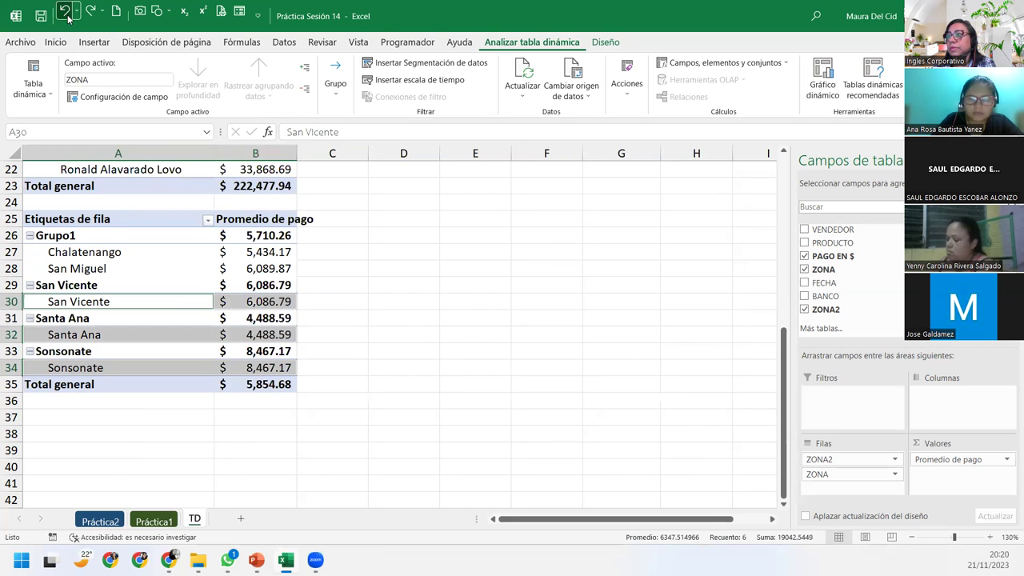
left_click(65, 11)
left_click(65, 11)
left_click(64, 11)
left_click(68, 16)
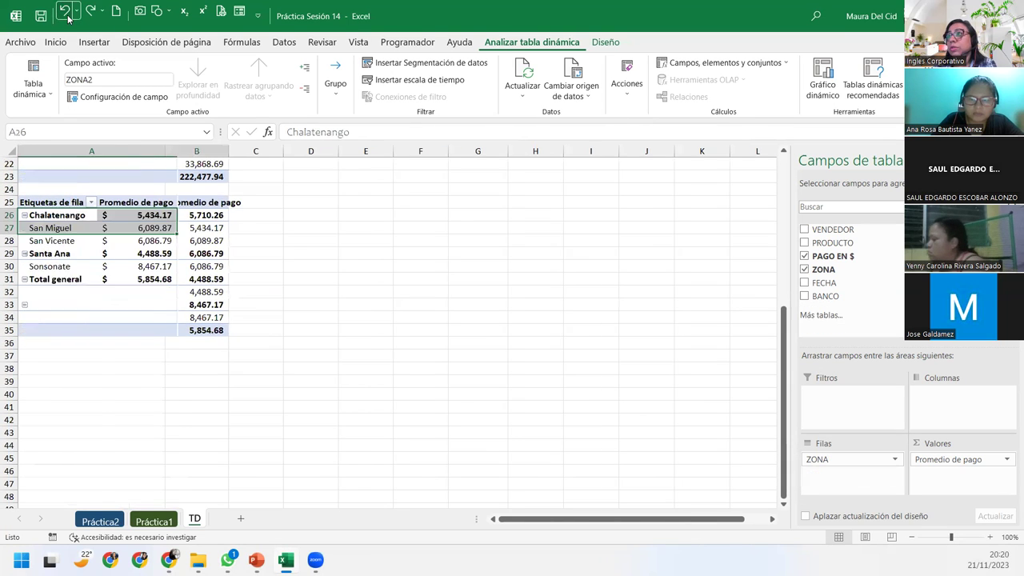
left_click(68, 16)
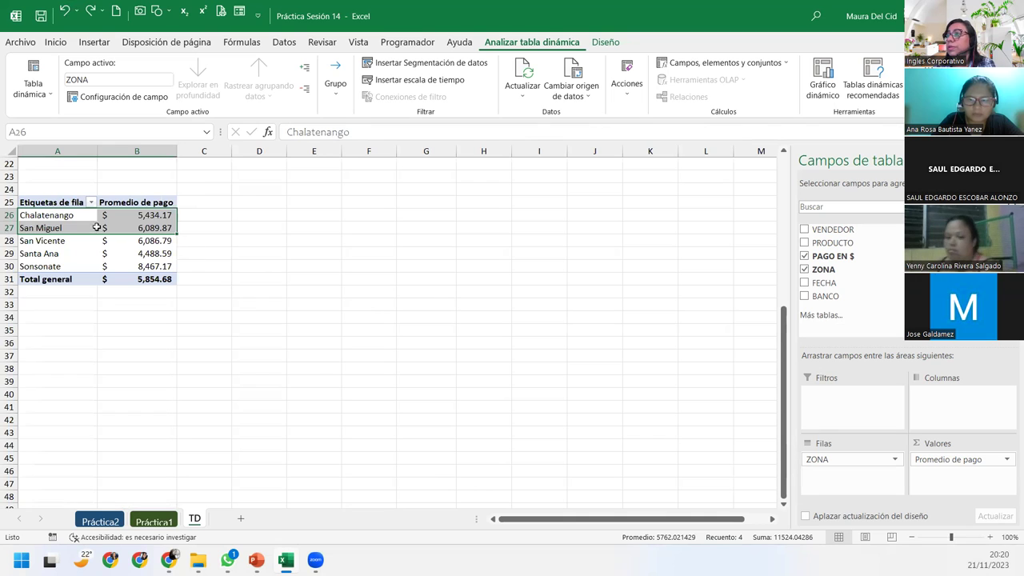
Step: Zoom to 160% and select A26:B27, Chalatenango and San Miguel with their averages
left_click(70, 215)
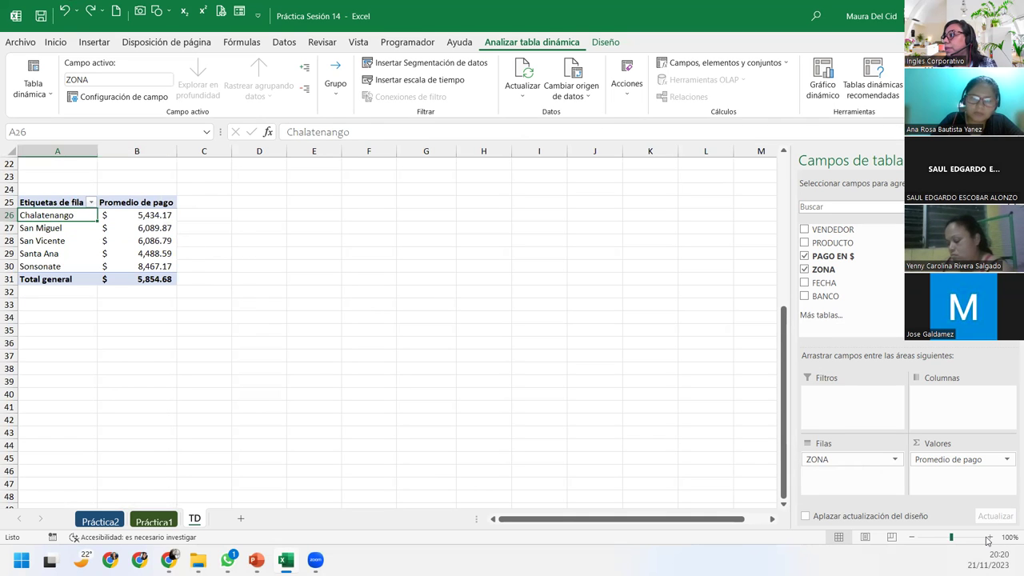
left_click(990, 537)
left_click(990, 538)
left_click(990, 537)
left_click(989, 537)
left_click(989, 538)
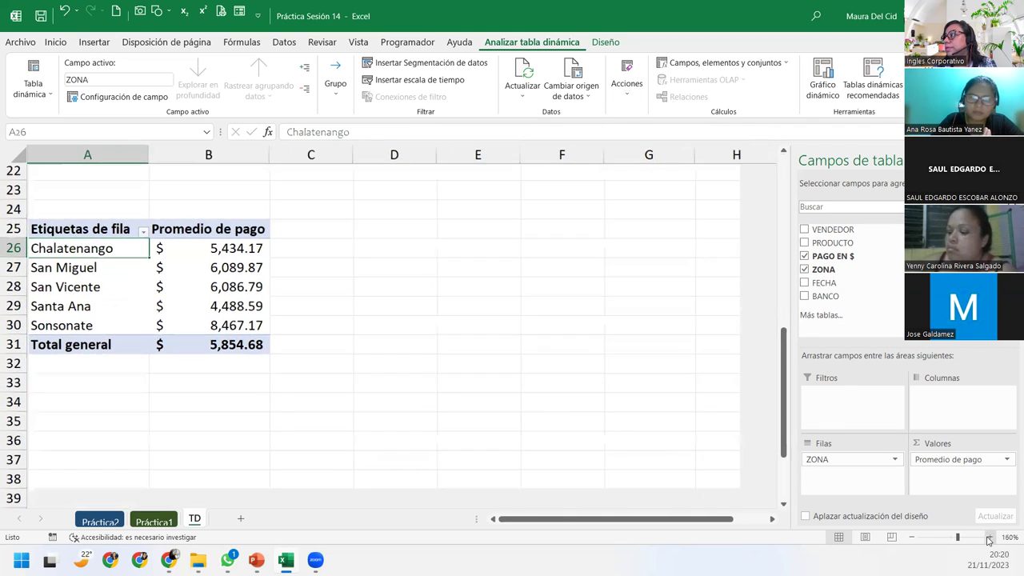
left_click(989, 538)
key("shift+Right")
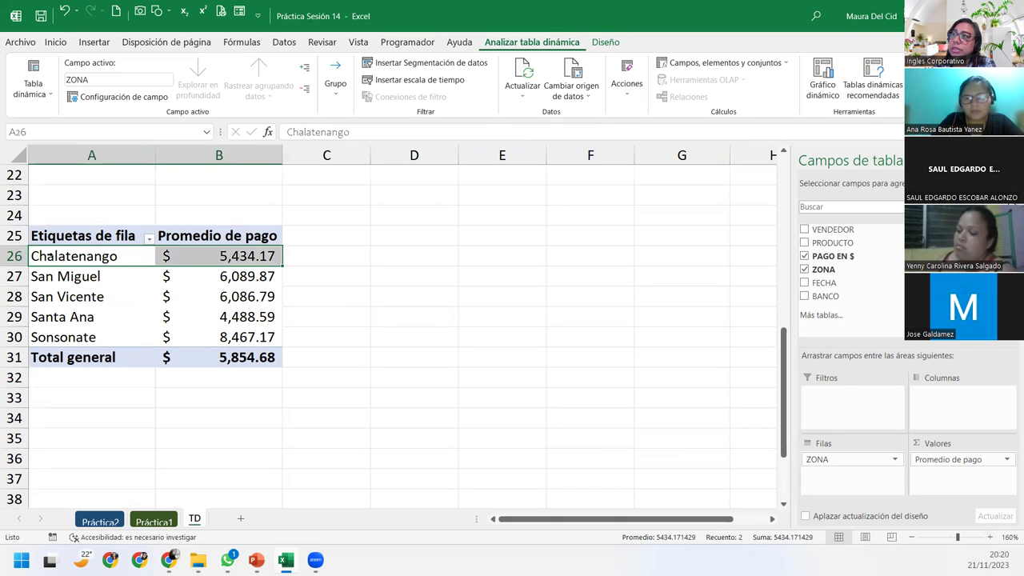
key("shift+Down")
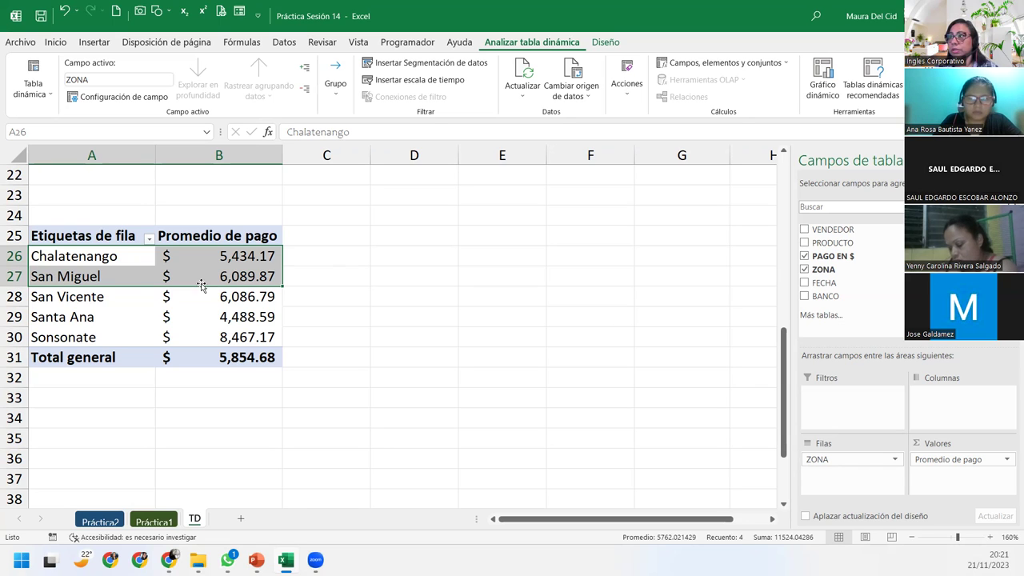
Step: Group Chalatenango and San Miguel into Grupo1
left_click(333, 93)
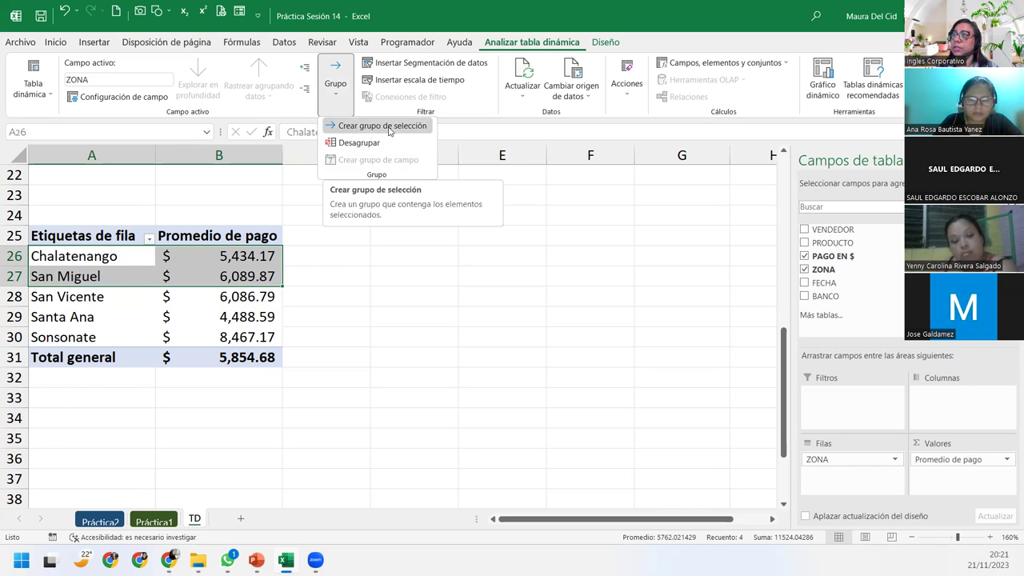
left_click(383, 126)
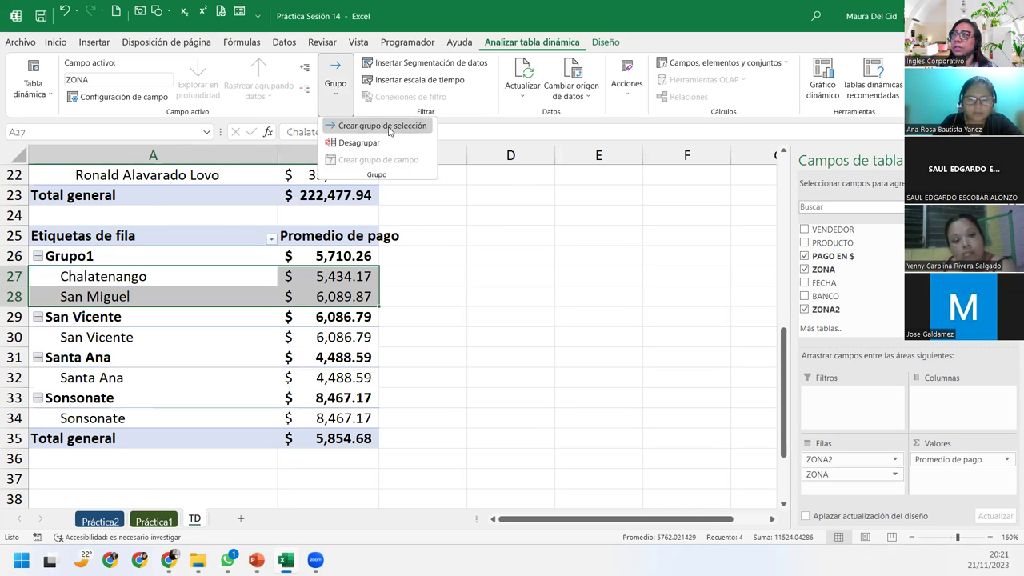
left_click(84, 256)
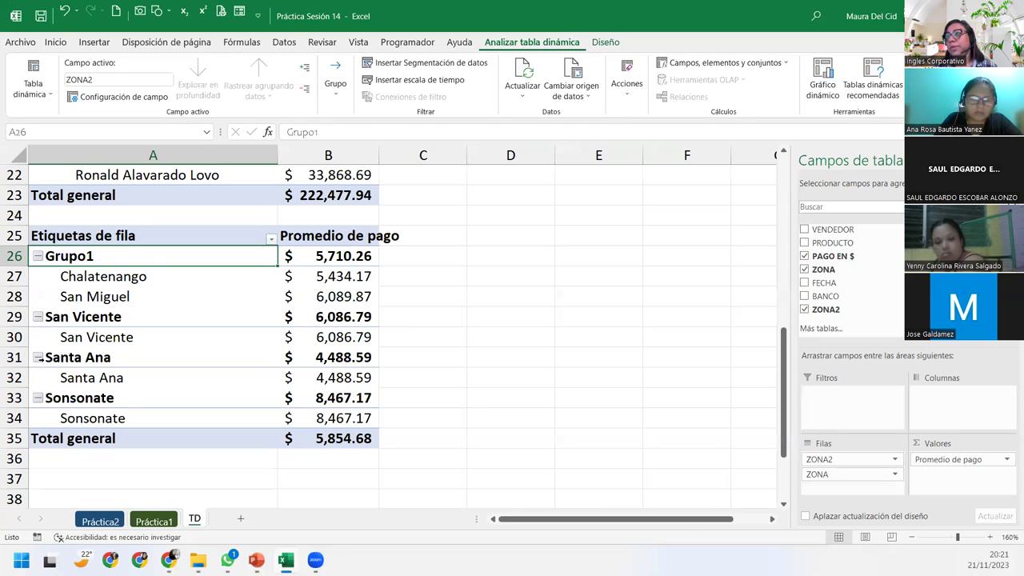
Step: Group San Vicente, Santa Ana and Sonsonate into Grupo2
left_click(47, 337)
left_click(48, 377, "ctrl")
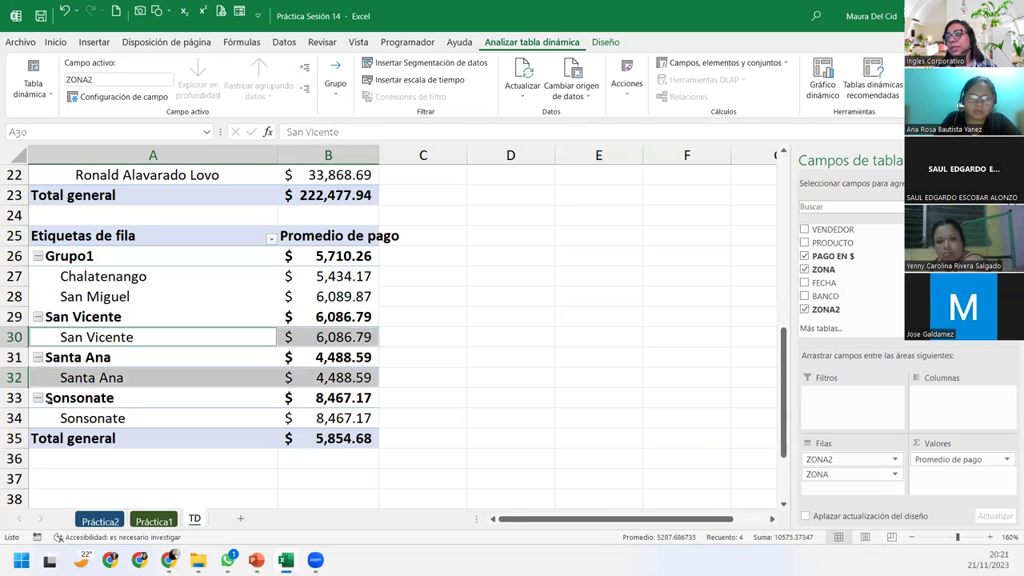
left_click(50, 414, "ctrl")
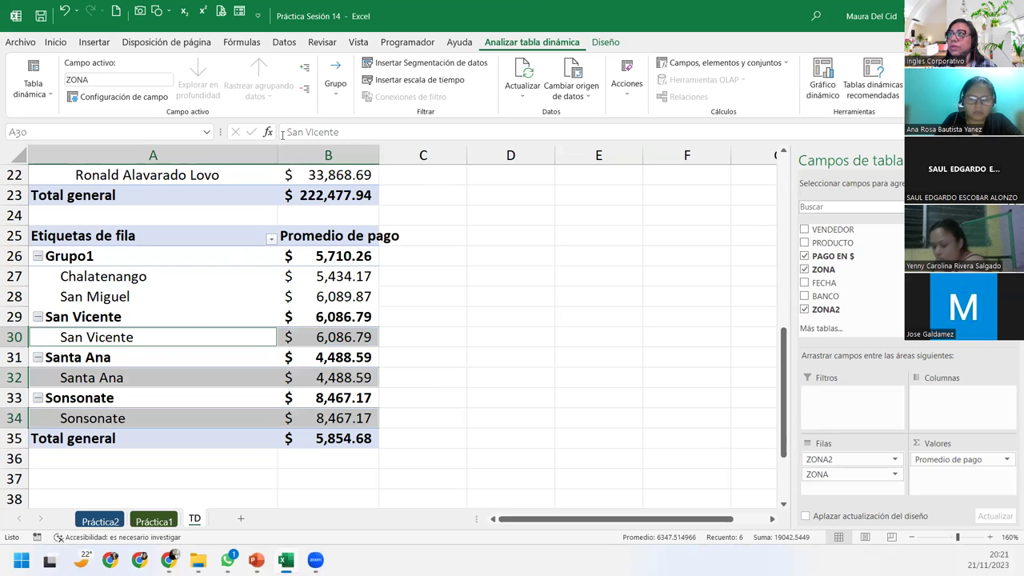
left_click(335, 86)
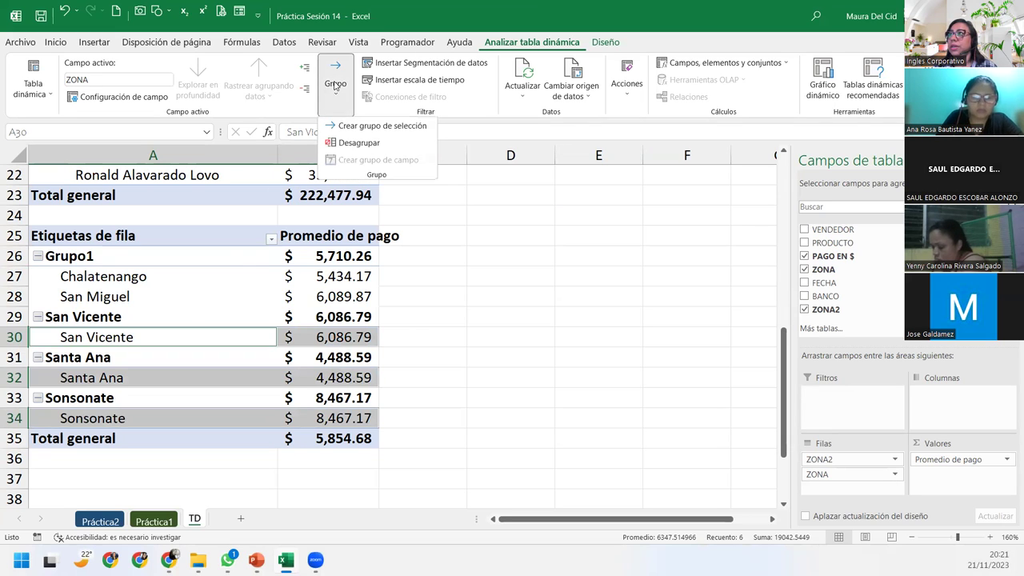
left_click(355, 128)
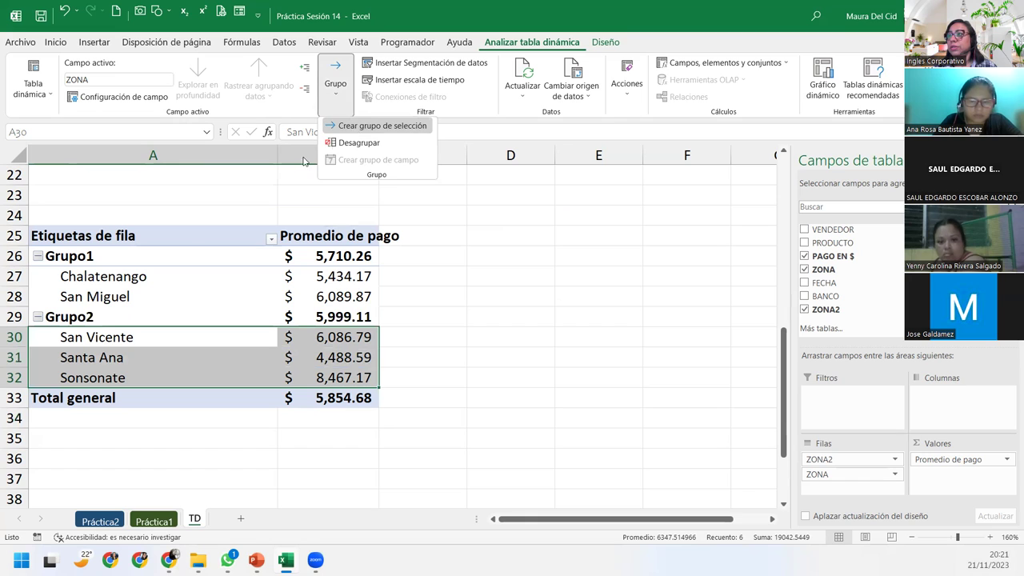
left_click(88, 337)
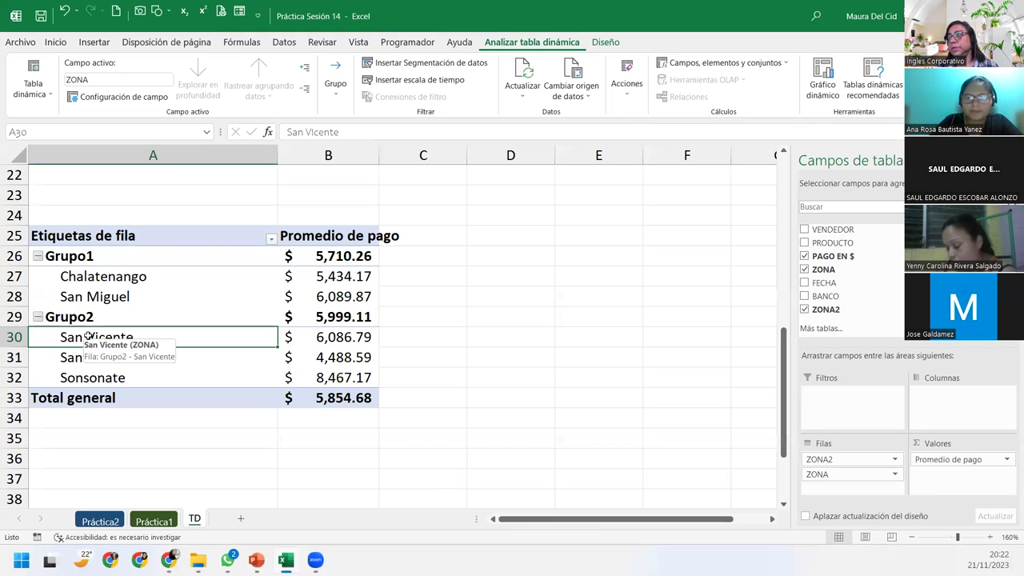
Step: Rename the Grupo1 label in A26 to 'Zona A'
left_click(122, 256)
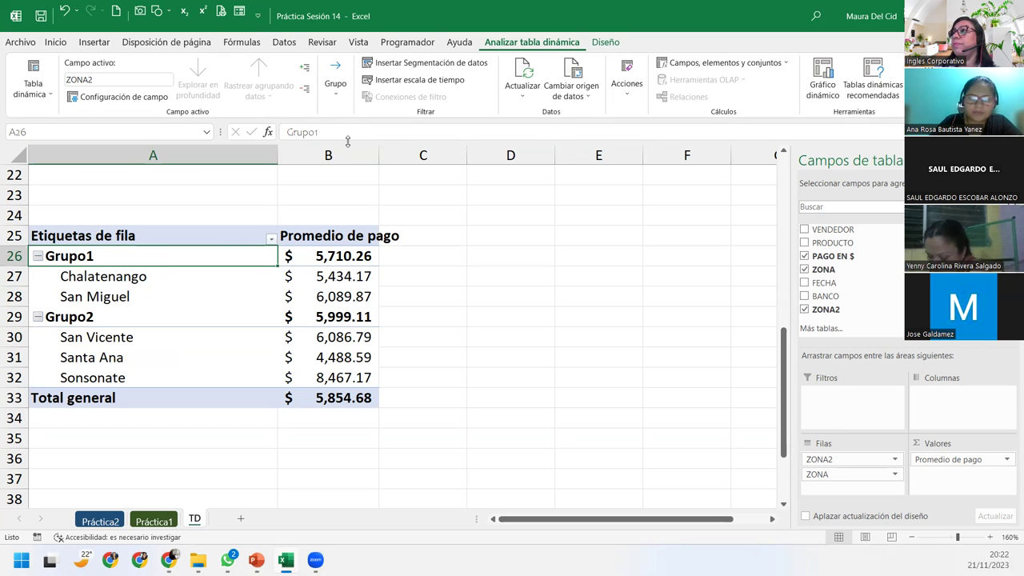
left_click_drag(344, 130, 246, 133)
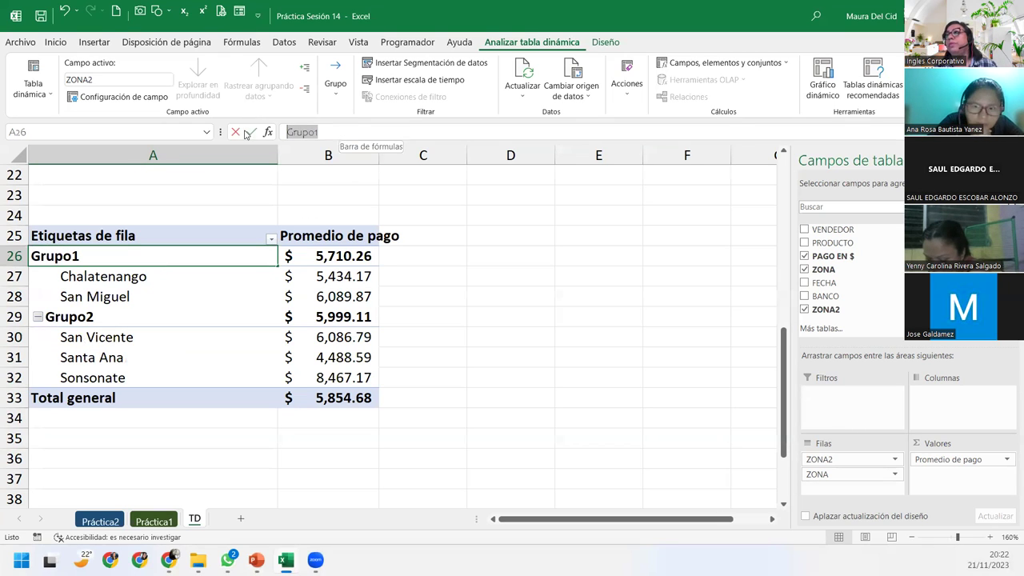
type("Zona A")
key("Return")
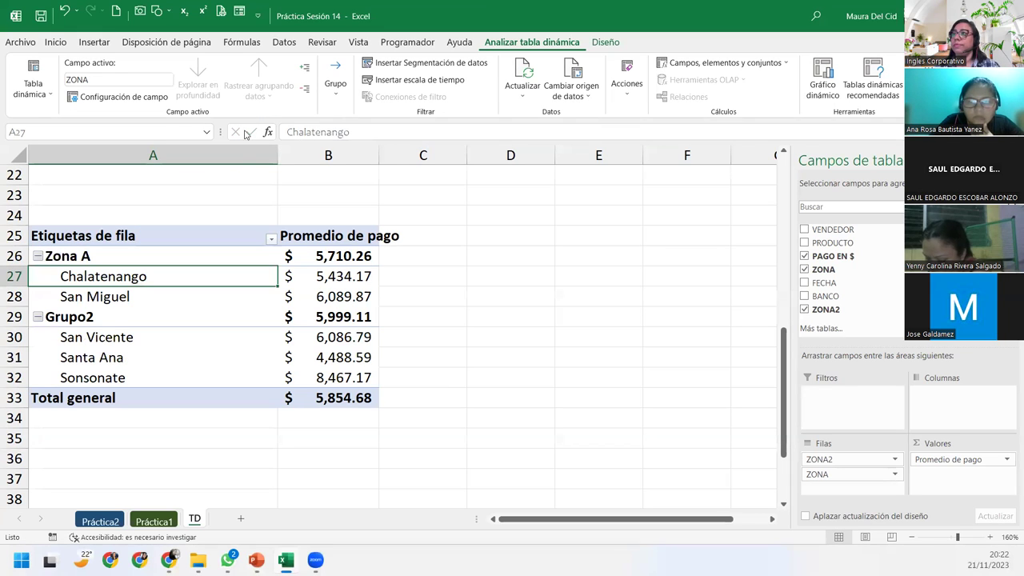
Step: Rename the Grupo2 label to 'Zona B'
left_click(137, 316)
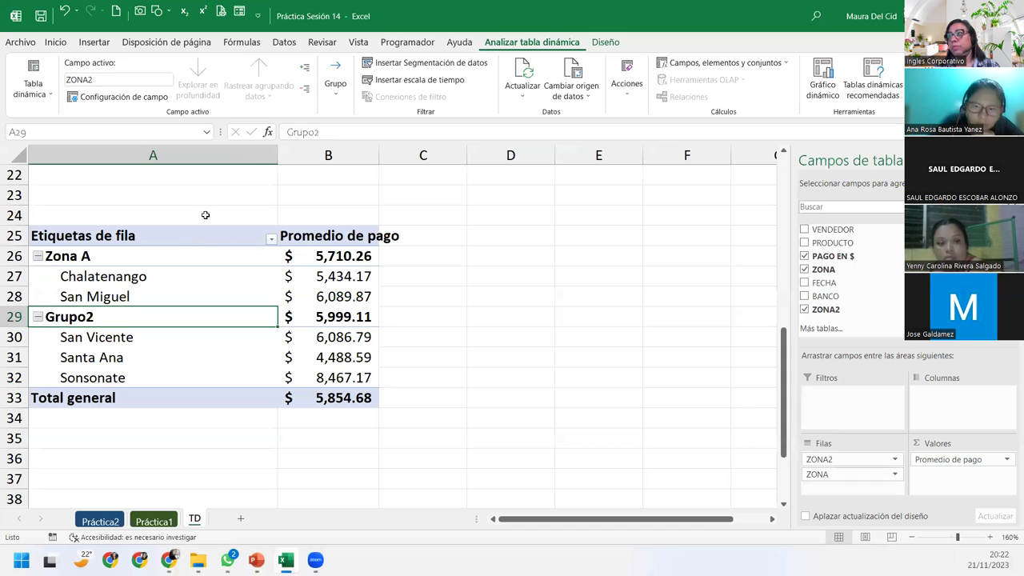
double_click(303, 132)
type("Zona B")
key("Return")
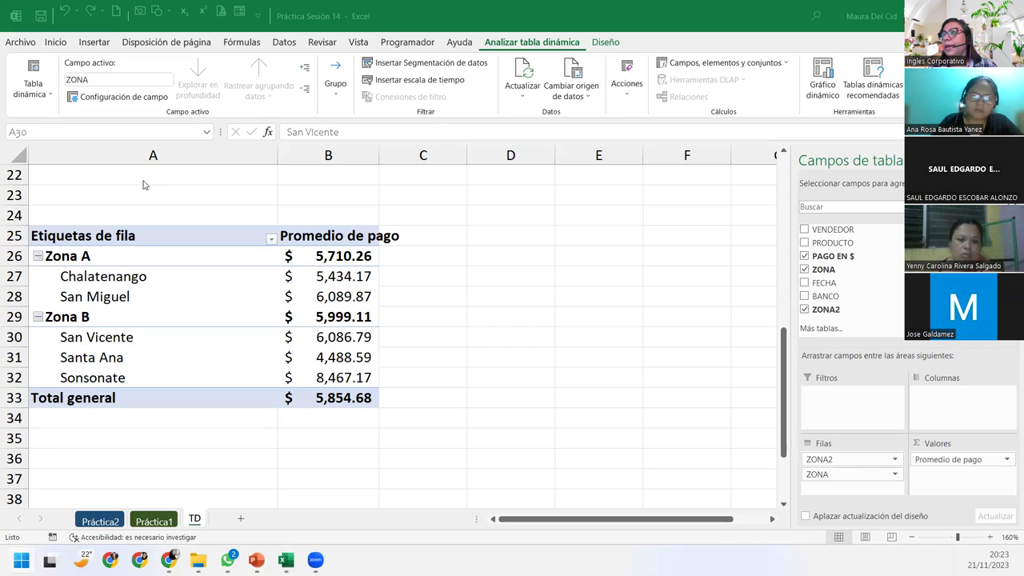
Step: Autofit column B so the pivot's average payments are fully visible
left_click(112, 257)
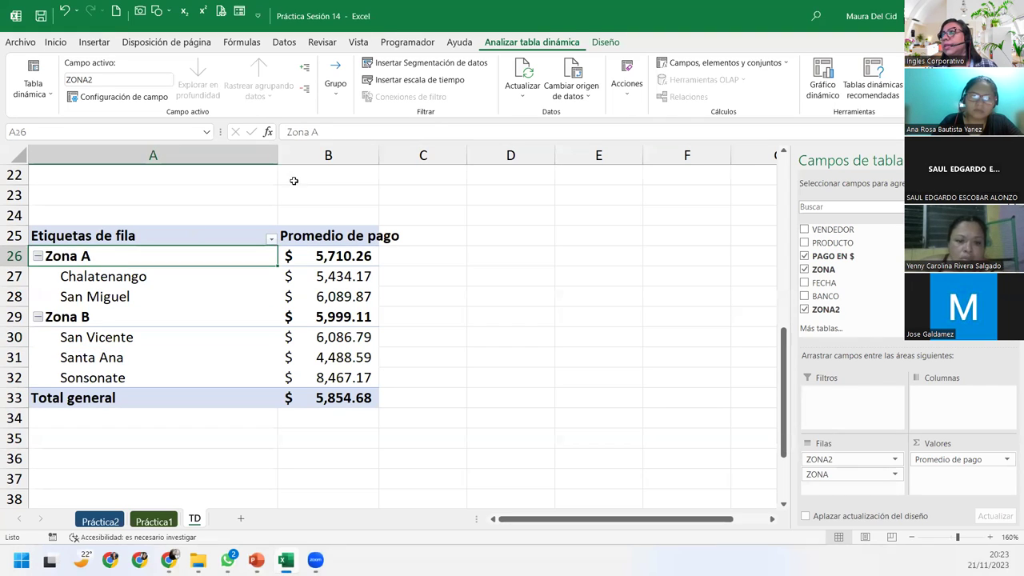
double_click(380, 156)
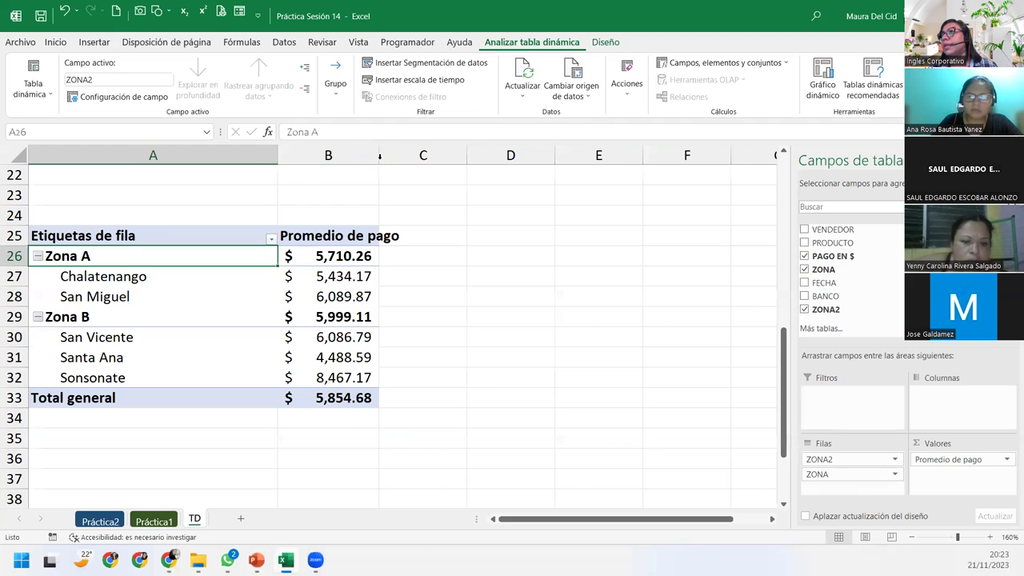
left_click(166, 300)
Step: Browse the Diseño tab's Subtotales, Totales generales, Diseño de informe and blank-row menus
left_click(602, 41)
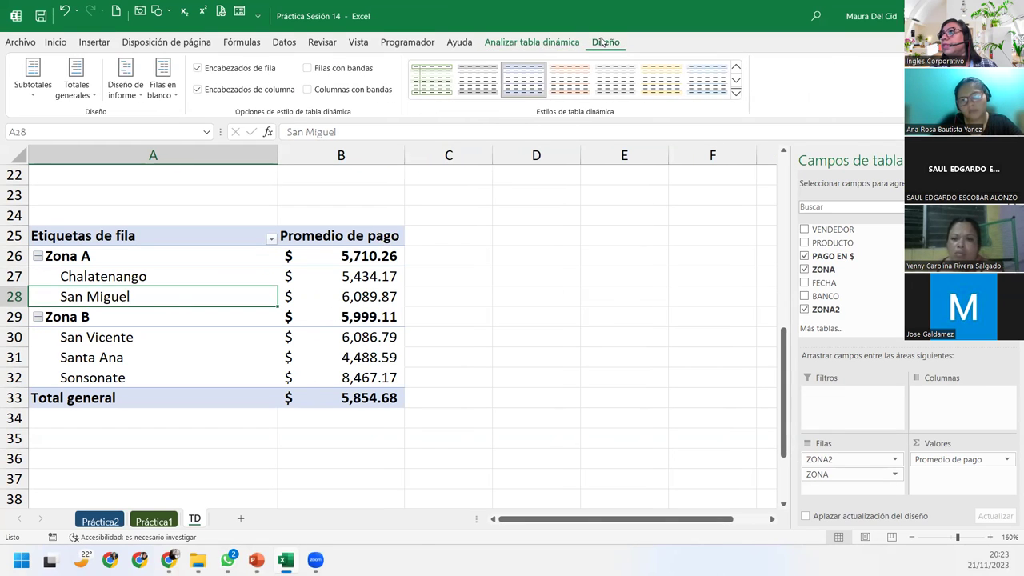
left_click(30, 96)
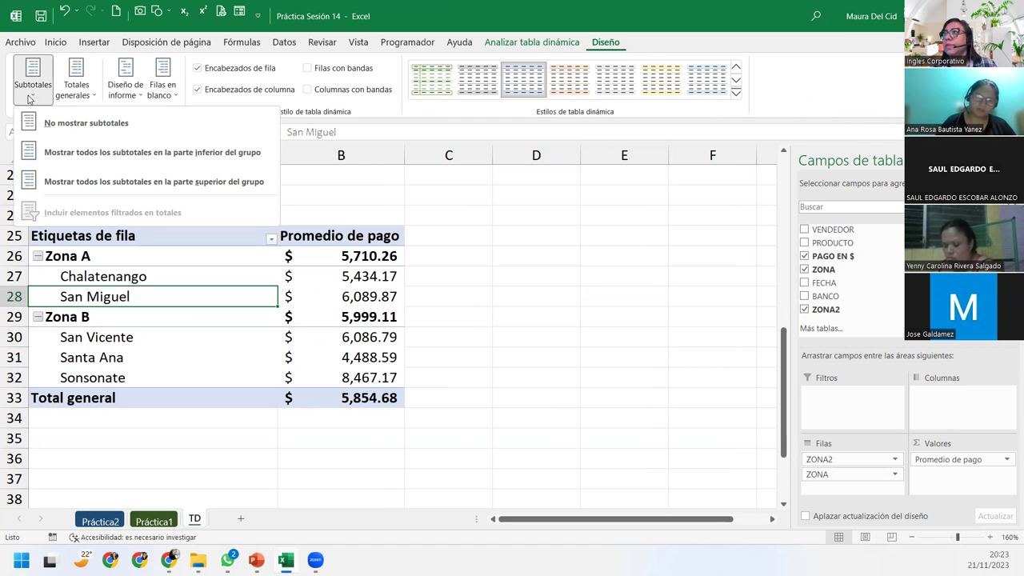
left_click(72, 95)
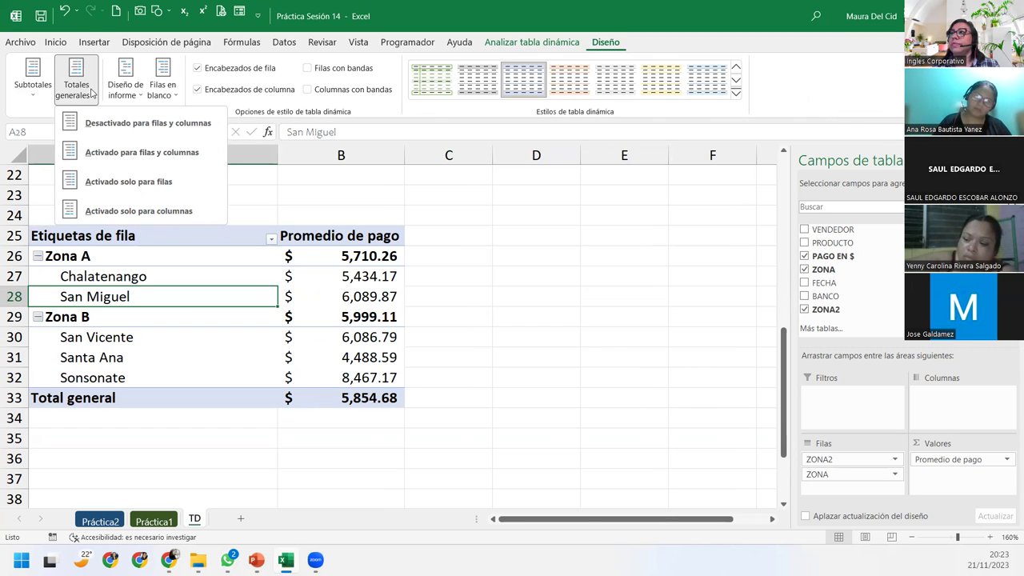
left_click(135, 95)
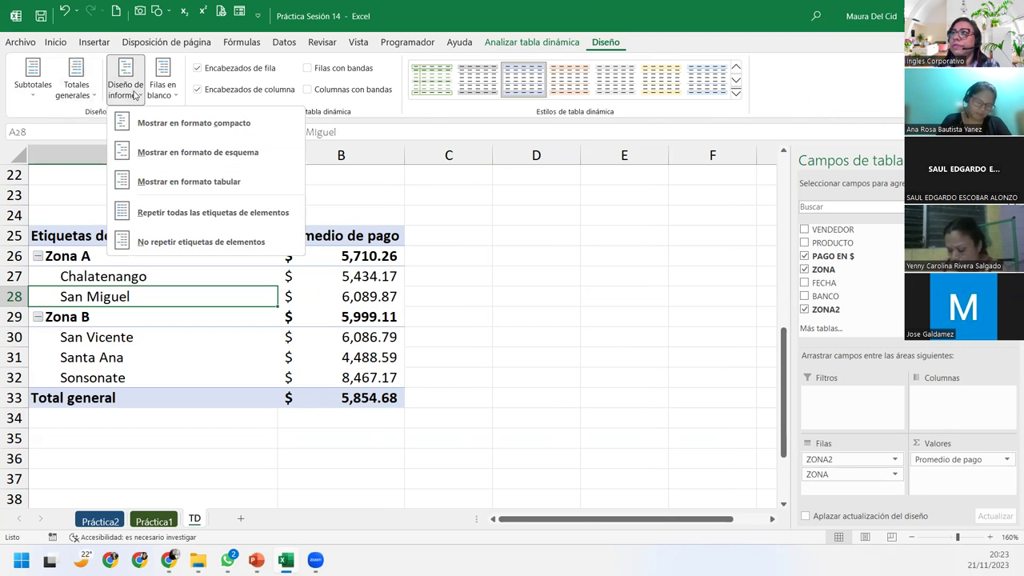
left_click(155, 95)
left_click(124, 95)
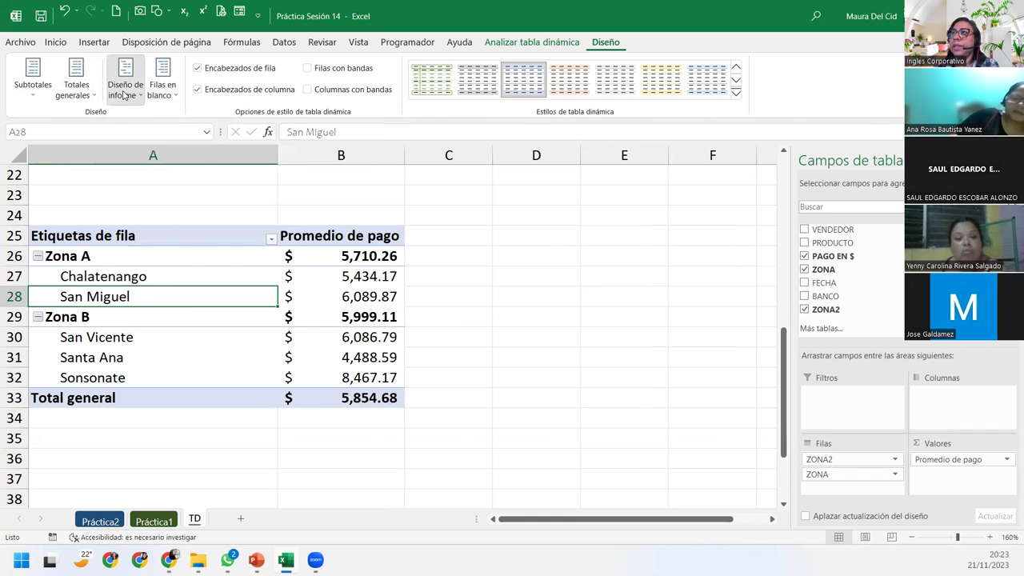
left_click(124, 95)
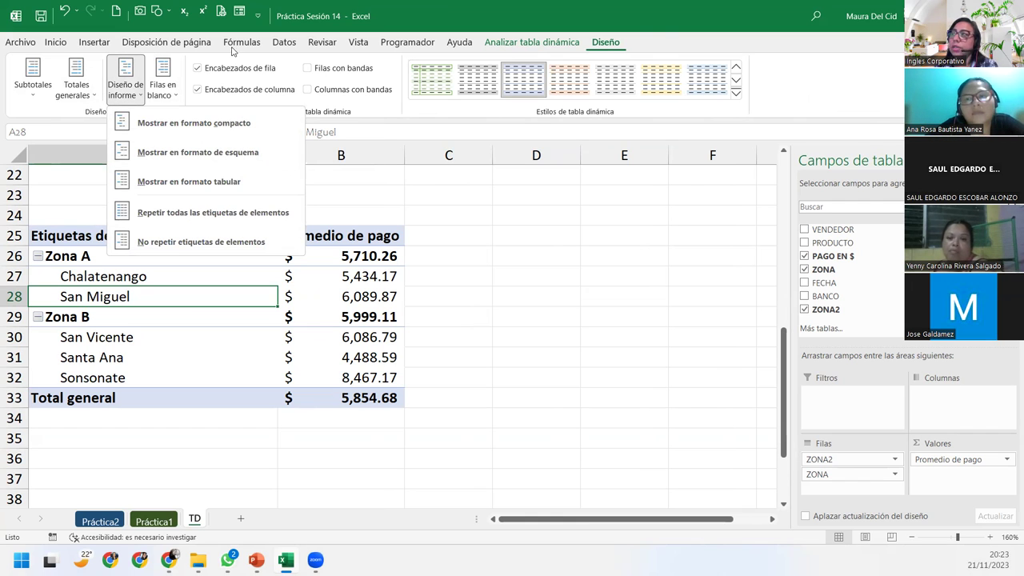
left_click(602, 46)
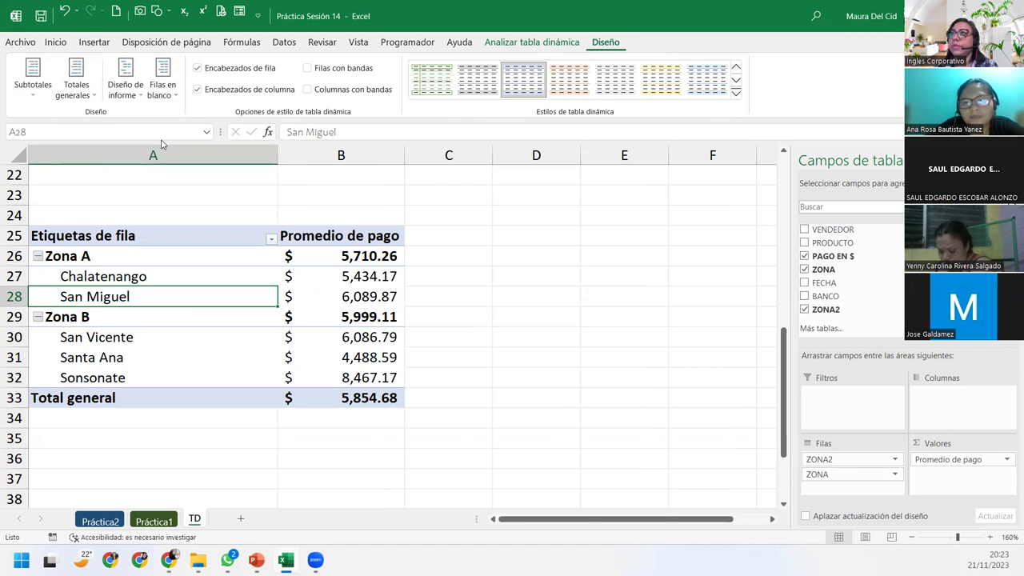
Step: Hide the zone subtotals and check the now-empty Zona A value cell
left_click(26, 88)
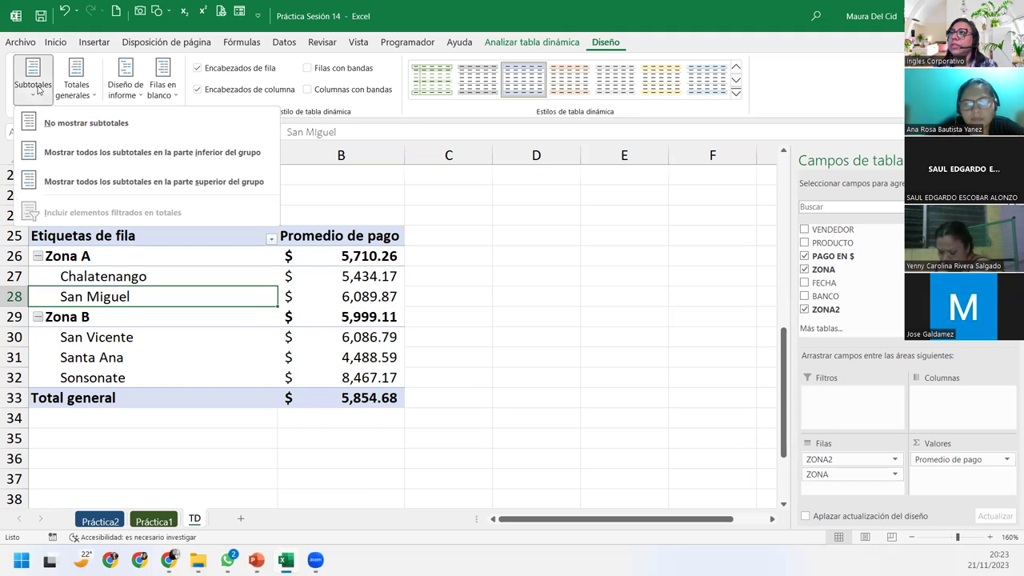
left_click(87, 124)
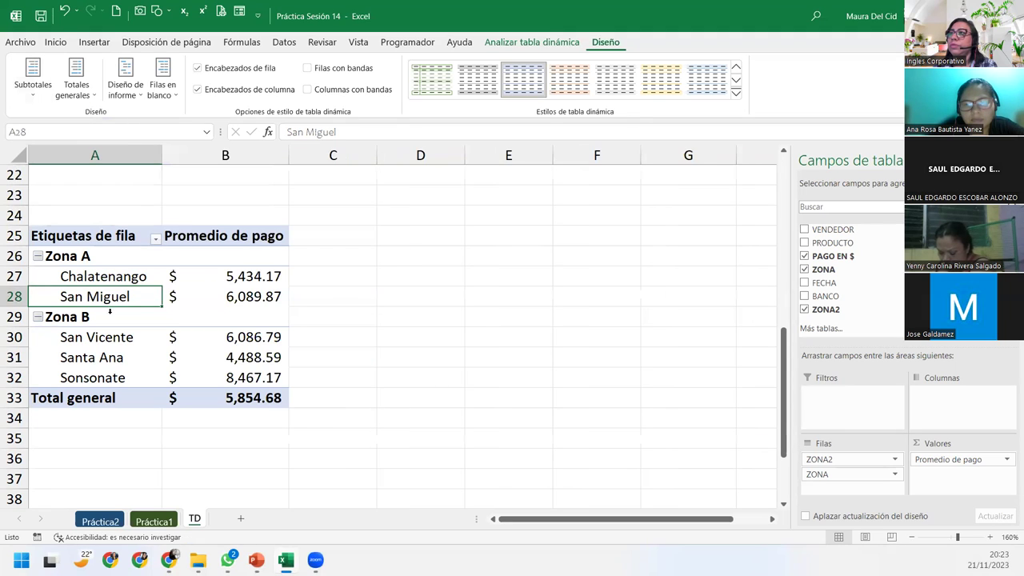
left_click(200, 300)
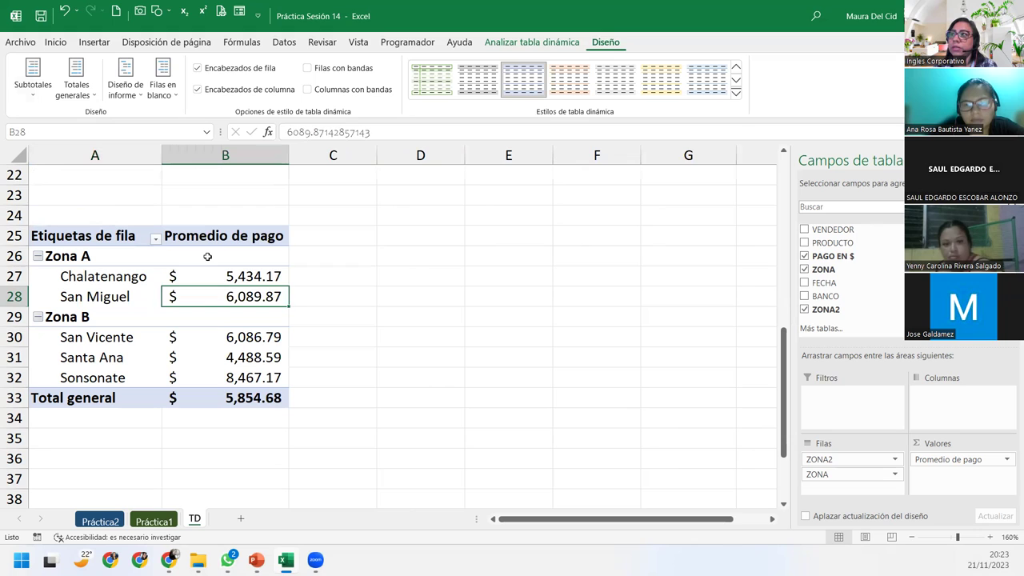
left_click(192, 261)
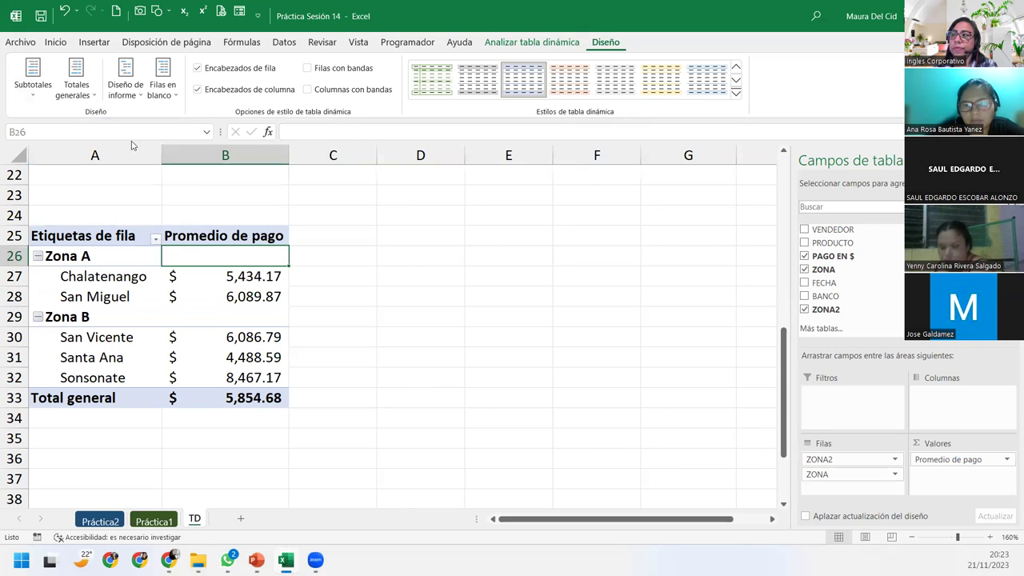
Step: Show zone subtotals at the bottom of each group, then switch them to the top
left_click(43, 104)
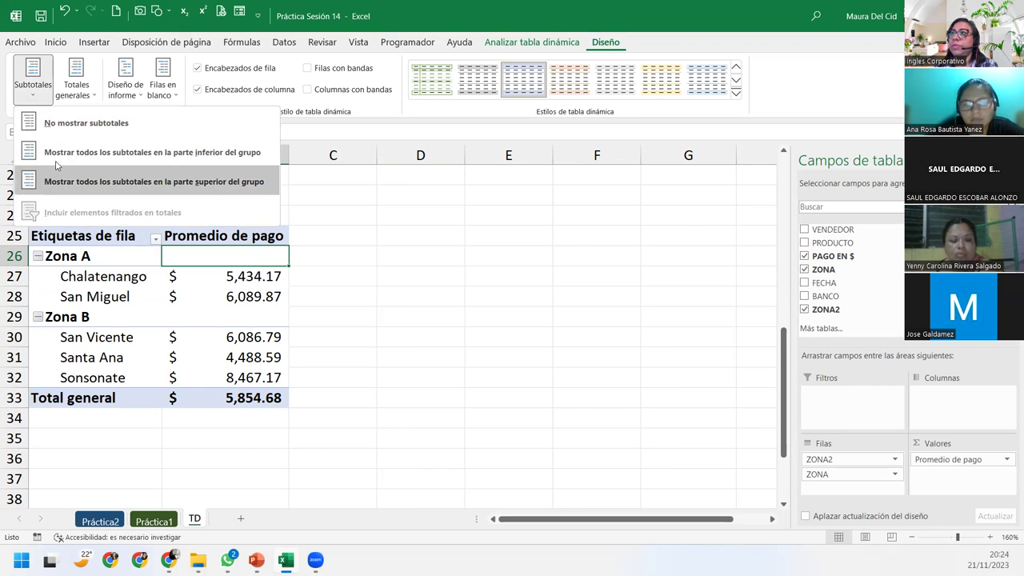
left_click(120, 152)
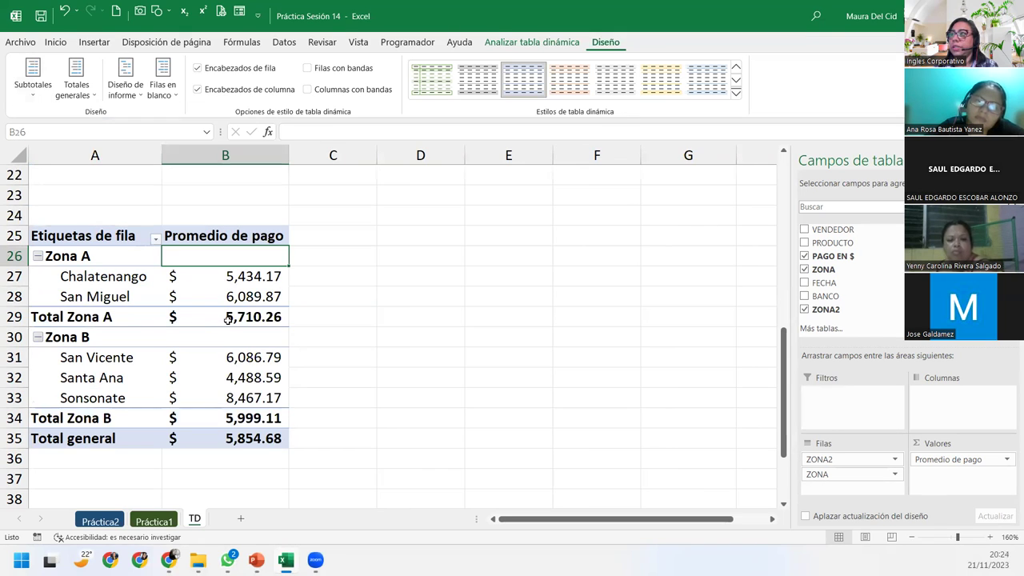
left_click(32, 78)
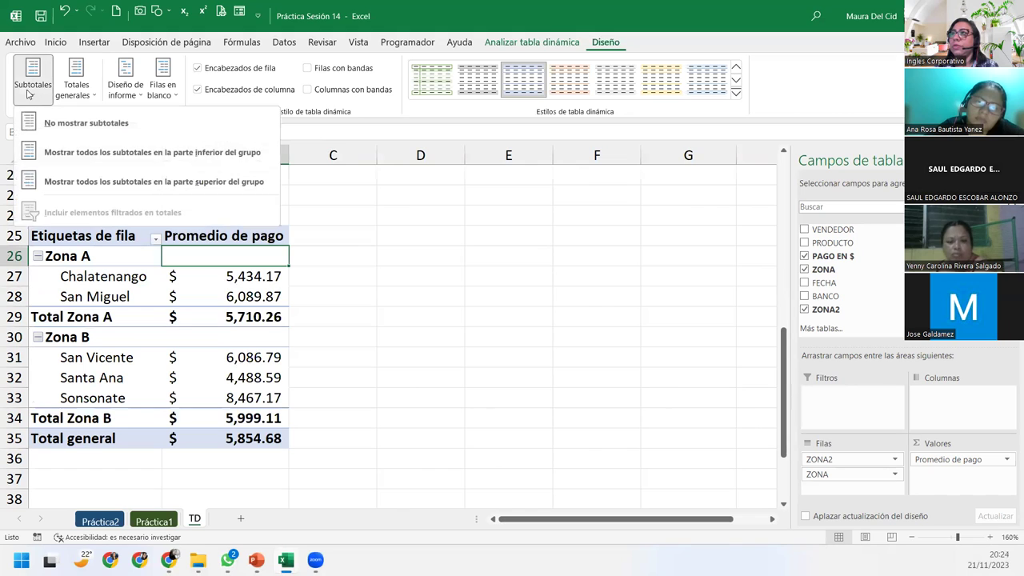
left_click(56, 183)
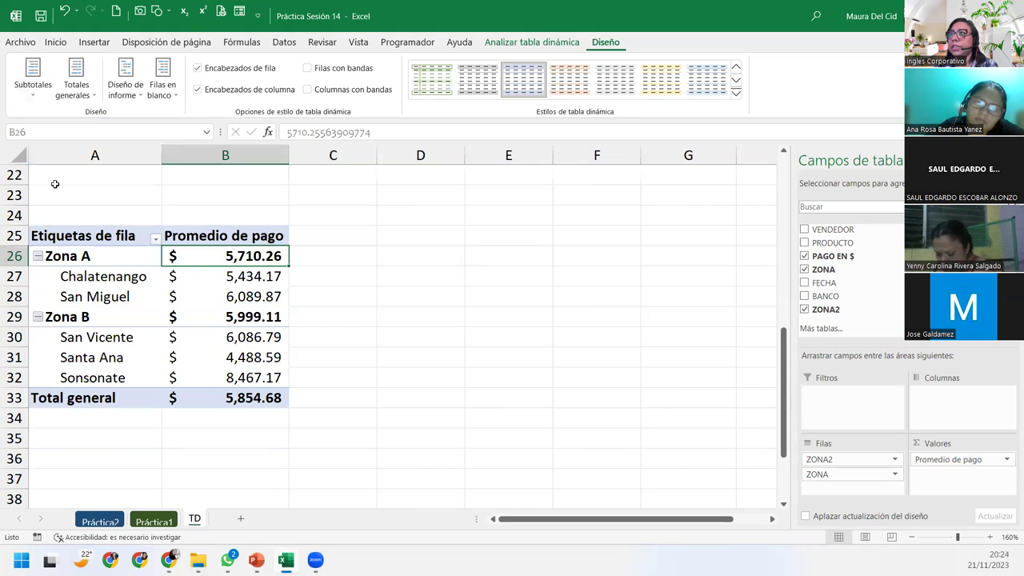
mouse_move(226, 405)
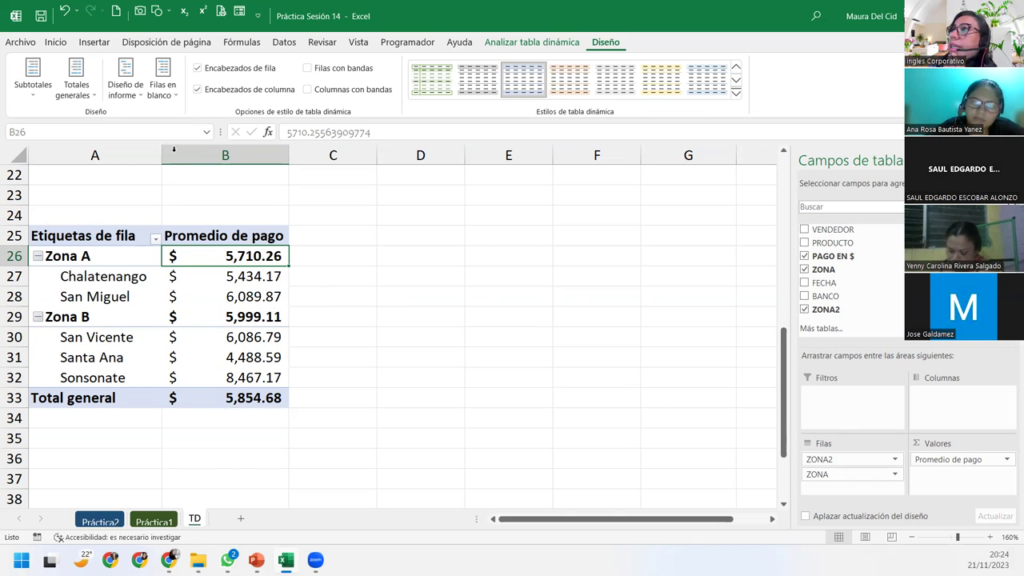
left_click(115, 92)
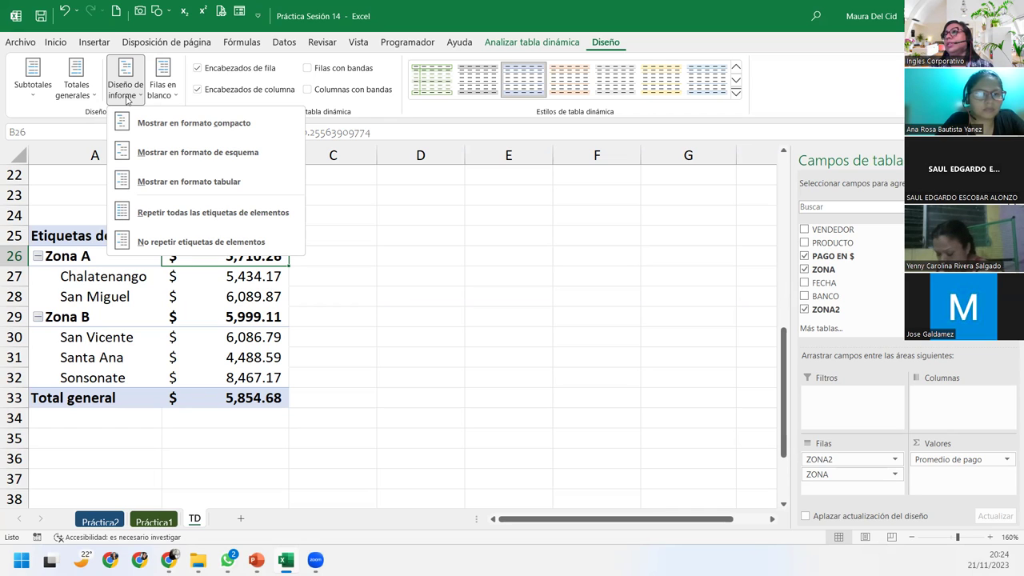
Step: Try the pivot in outline layout, then in tabular layout
left_click(144, 121)
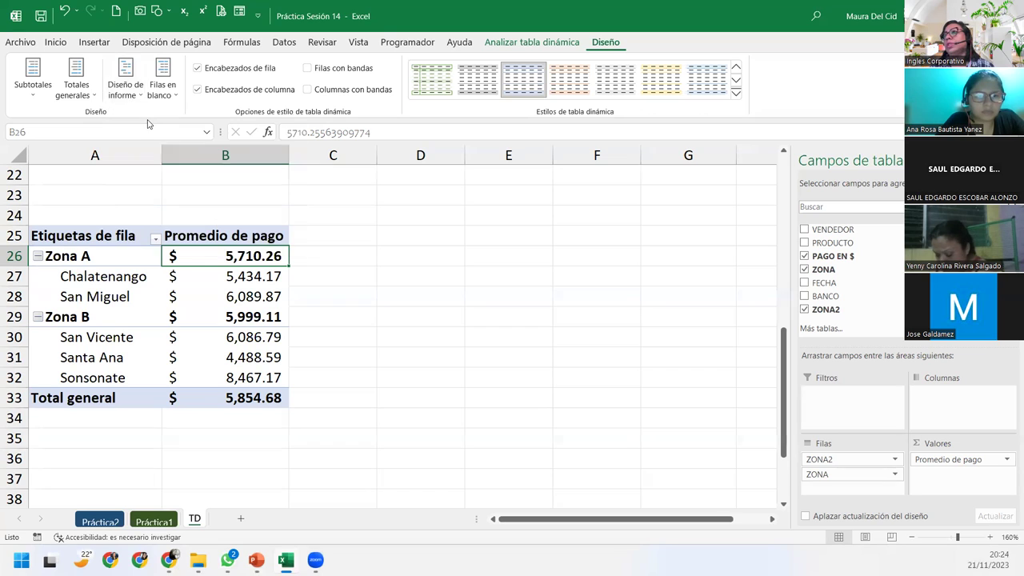
left_click(126, 88)
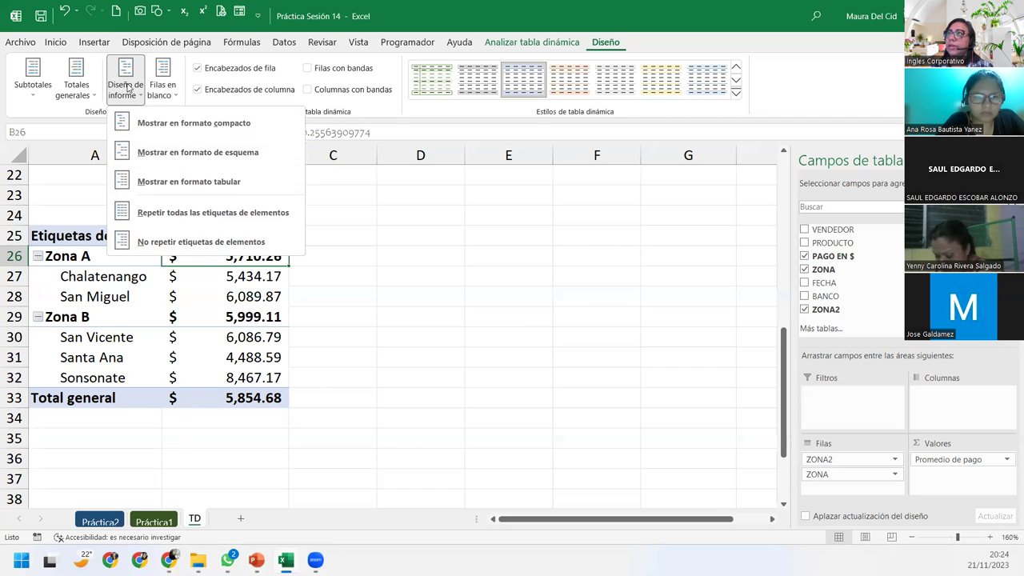
left_click(159, 153)
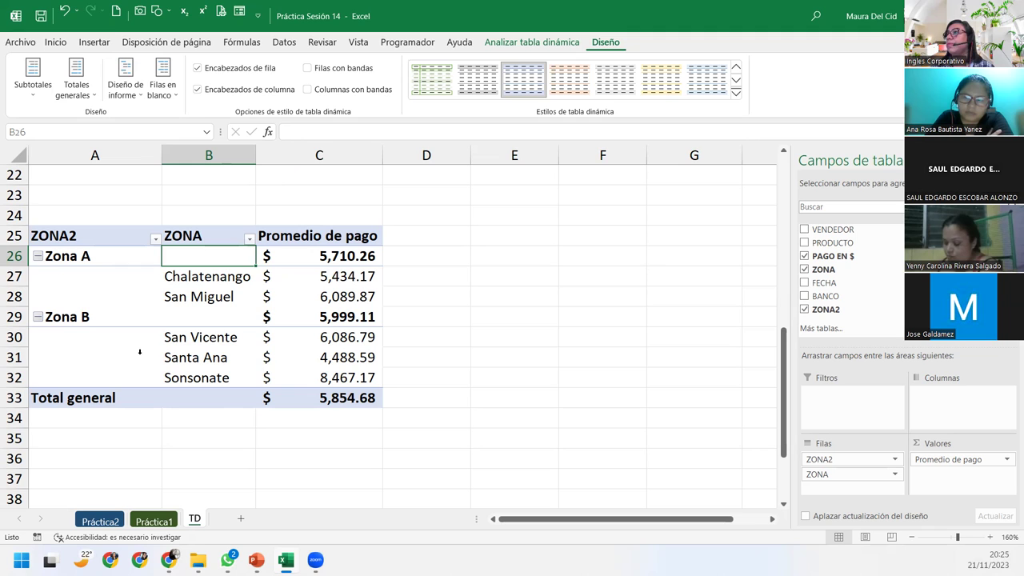
left_click(128, 95)
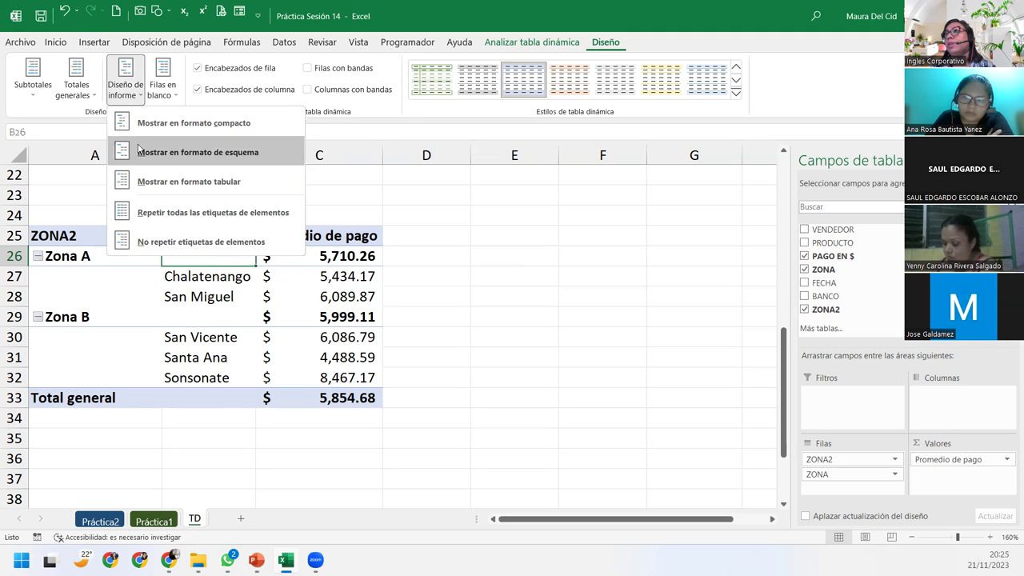
left_click(147, 184)
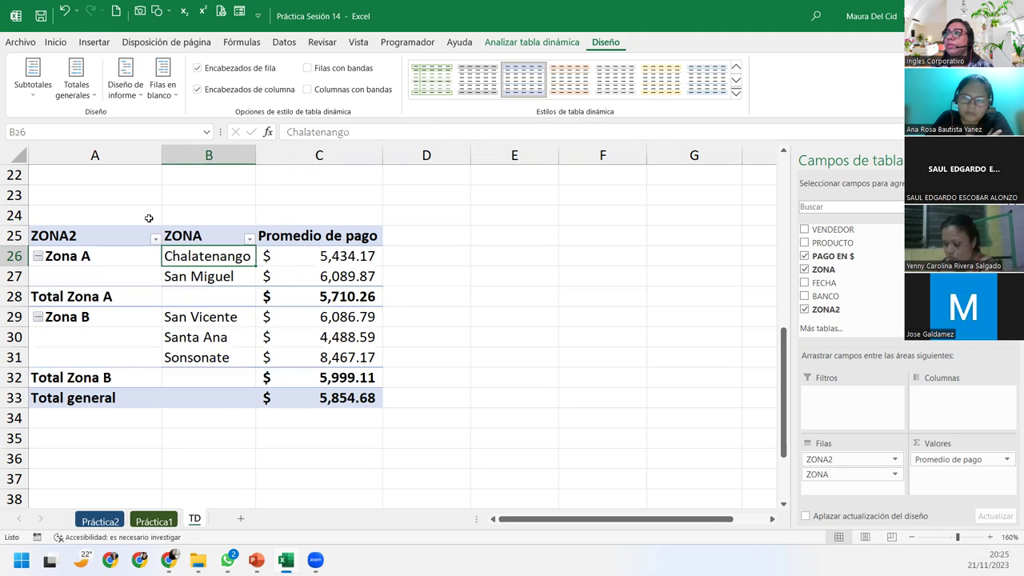
Step: Toggle repeated zone labels on and off, then settle on the outline layout
left_click(112, 96)
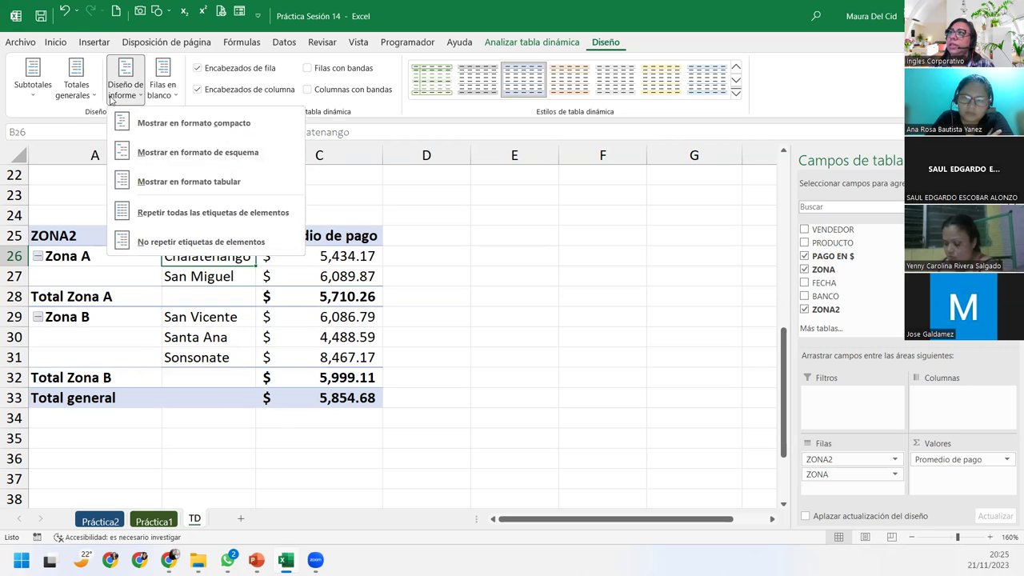
left_click(150, 210)
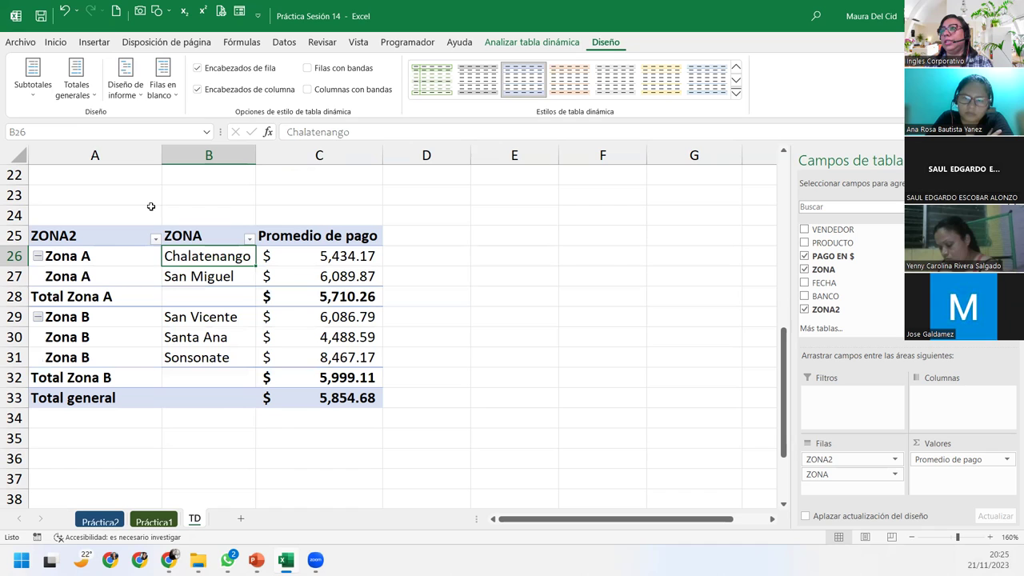
left_click(129, 96)
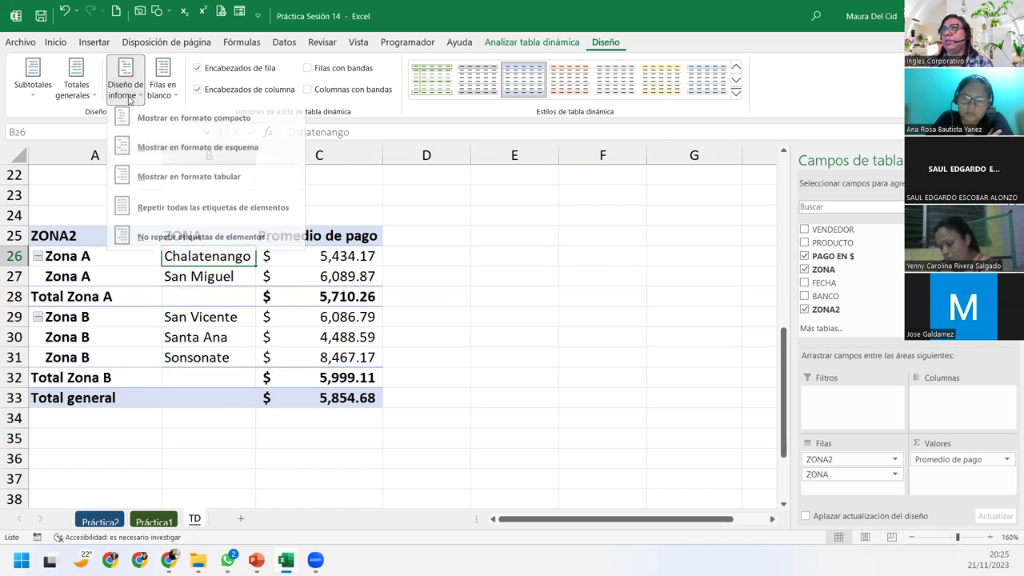
left_click(167, 242)
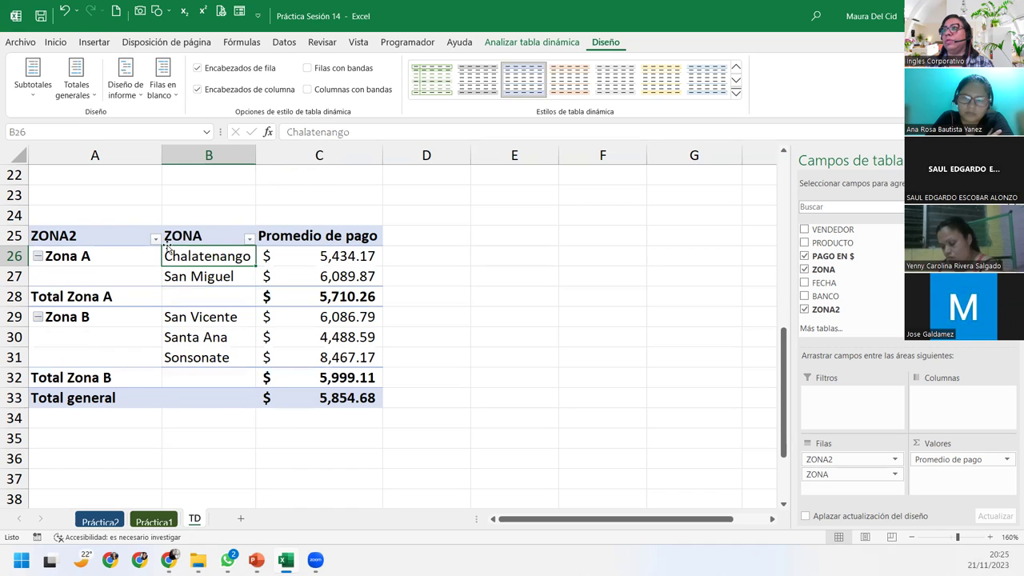
left_click(120, 88)
left_click(138, 152)
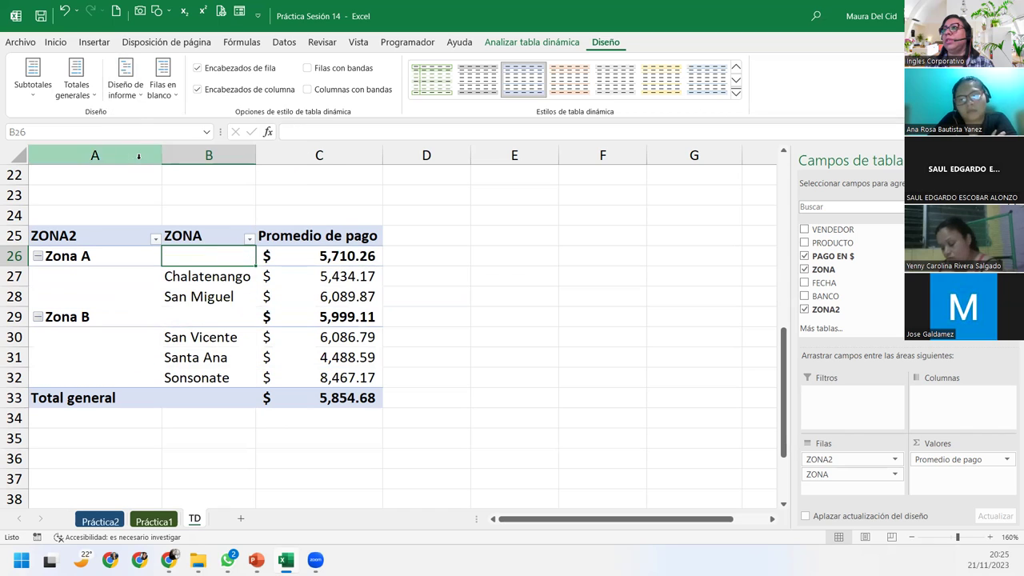
left_click(136, 94)
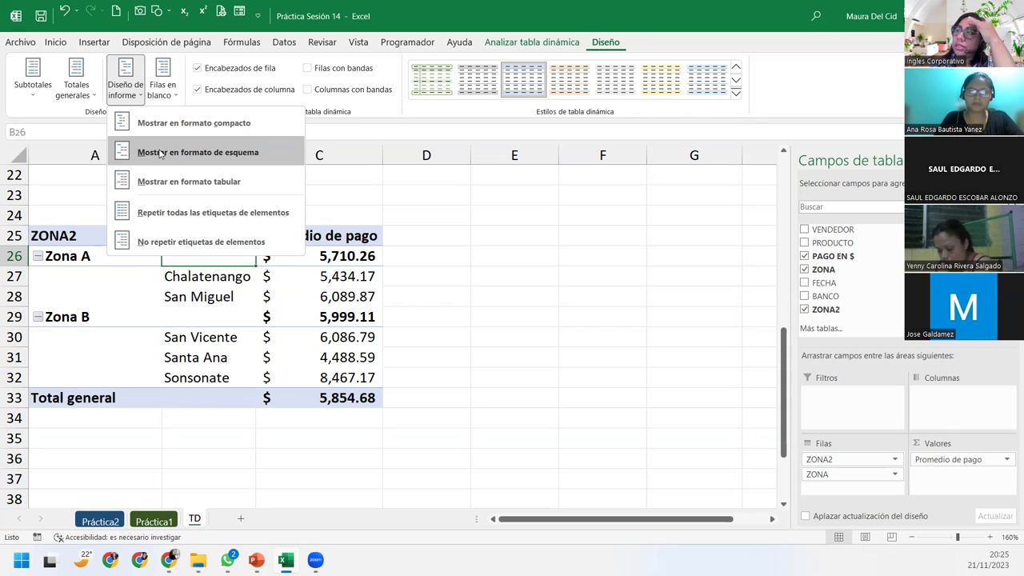
left_click(95, 304)
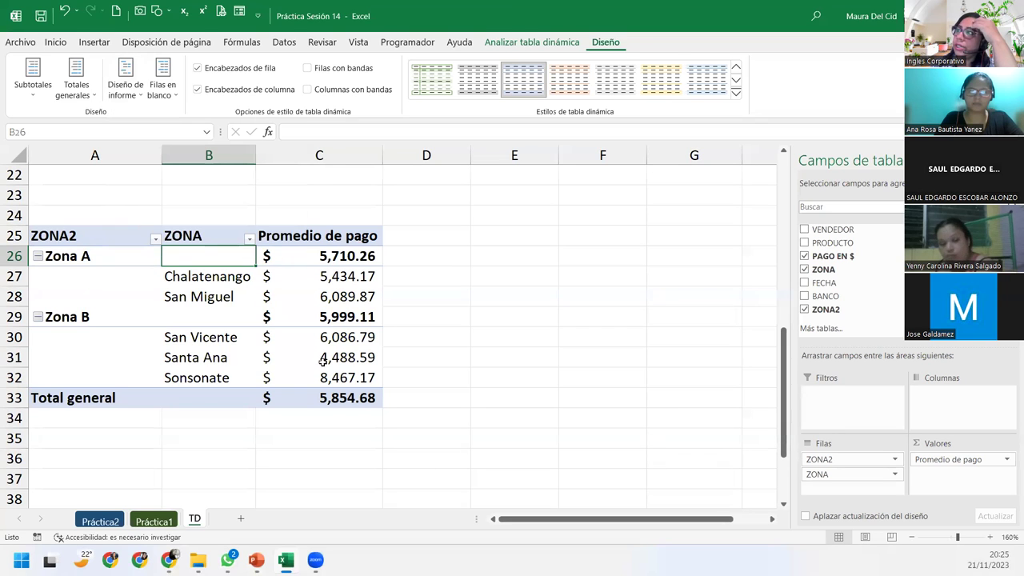
mouse_move(318, 355)
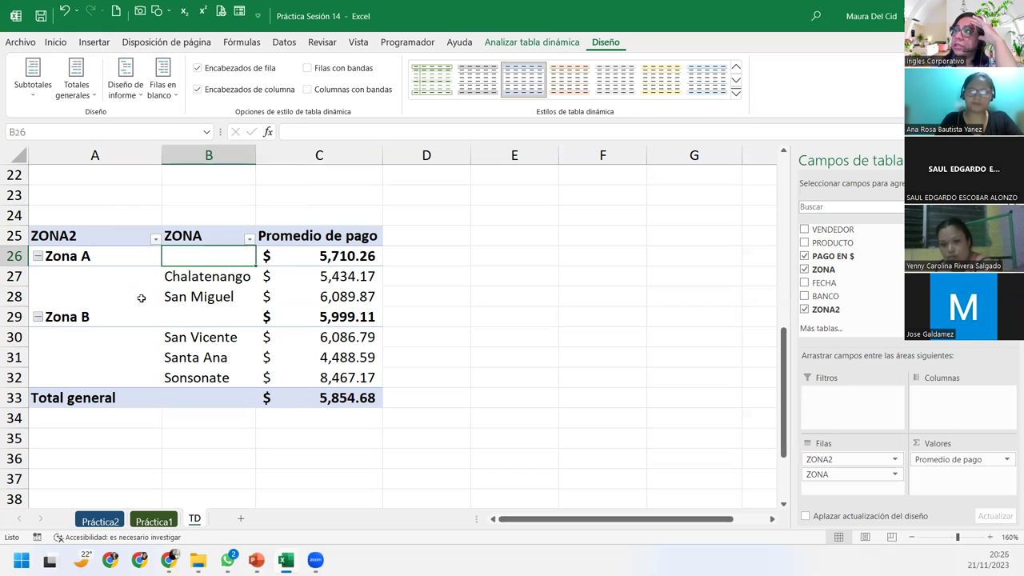
Step: Autofit column B so the upper pivot's totals replace the #### marks
left_click(112, 298)
scroll(115, 298, "up", 3)
scroll(115, 298, "up", 4)
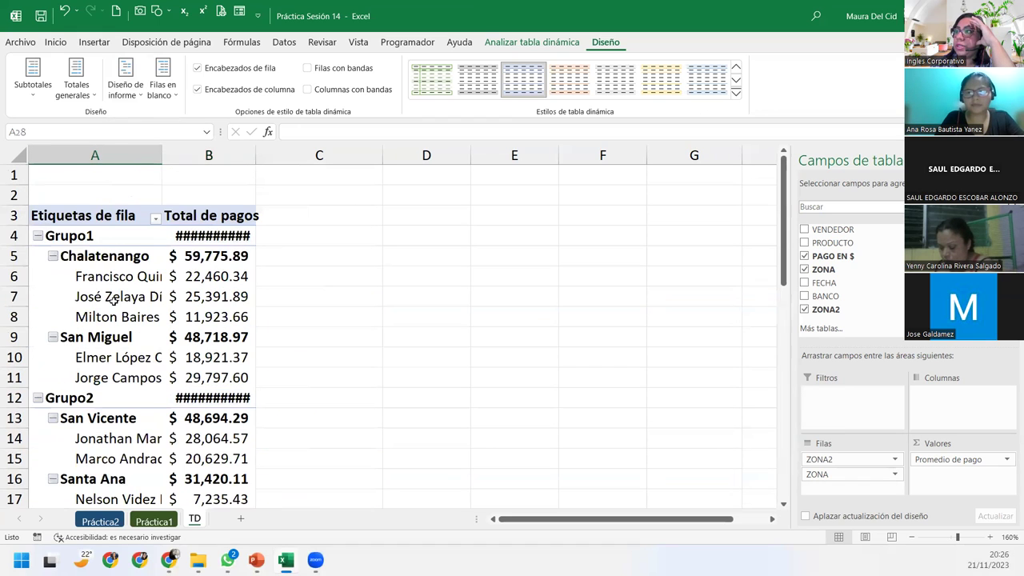
double_click(257, 149)
scroll(210, 359, "down", 5)
scroll(208, 367, "down", 4)
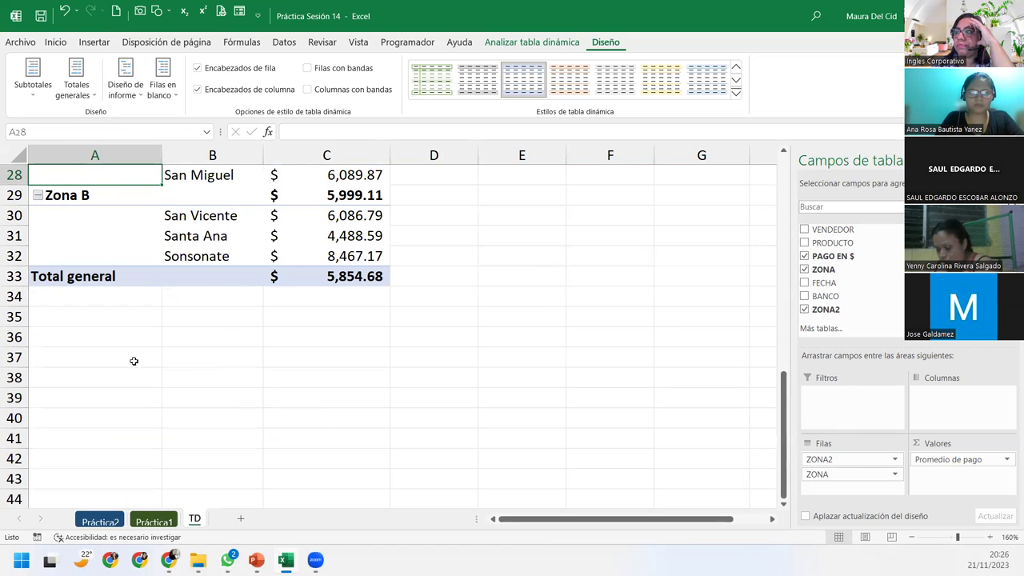
Step: Go to the Práctica1 sheet and select cell E5 in the sales data table
left_click(154, 522)
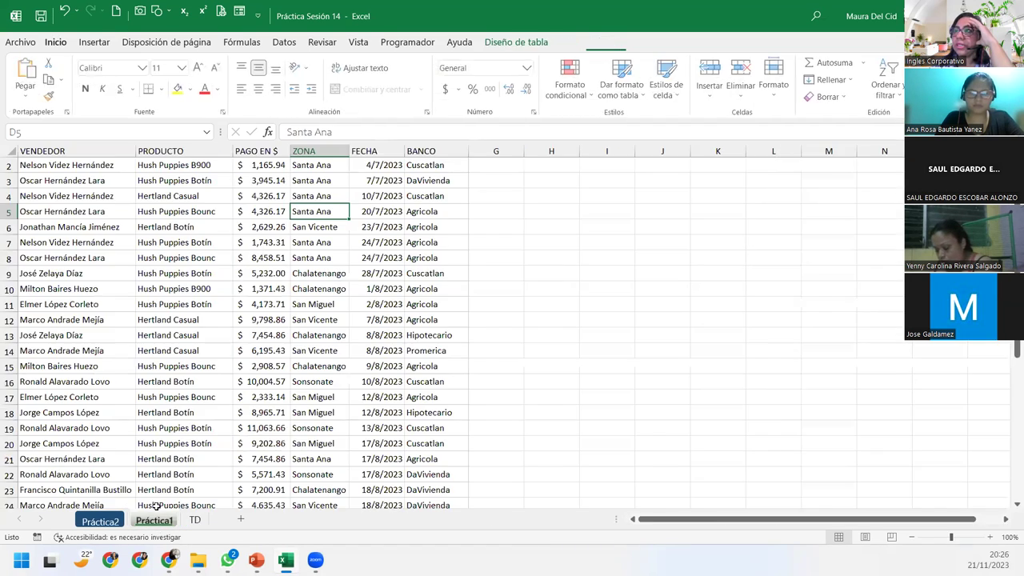
left_click(59, 181)
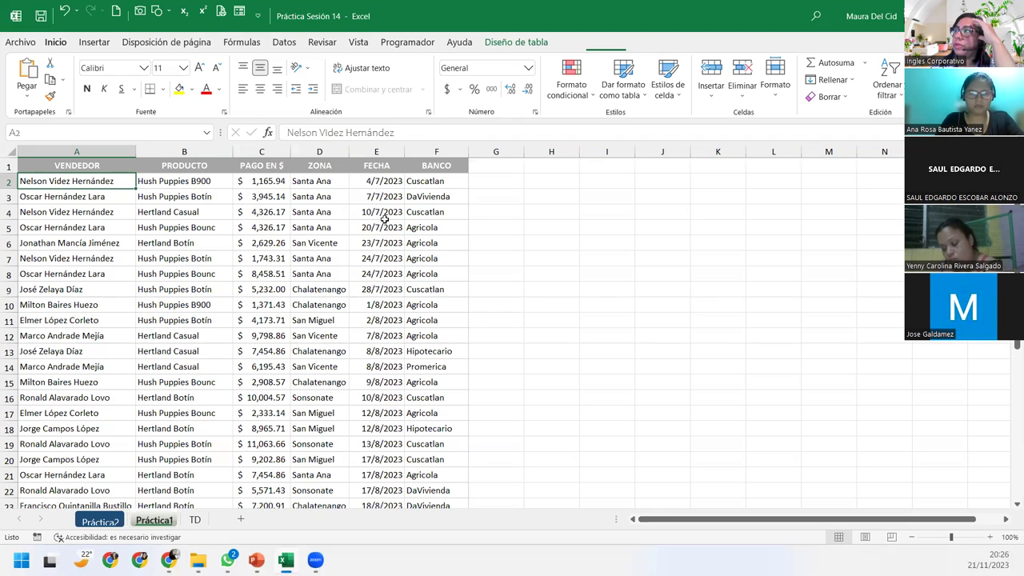
left_click(384, 221)
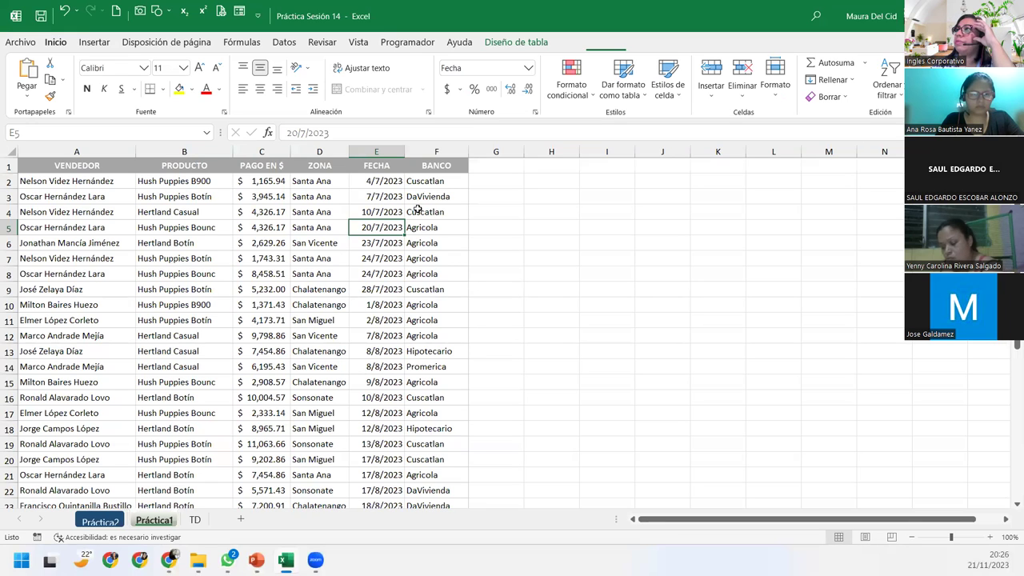
Step: Create a pivot table from Tabla1 located on the existing TD sheet at cell A40
left_click(94, 42)
left_click(30, 83)
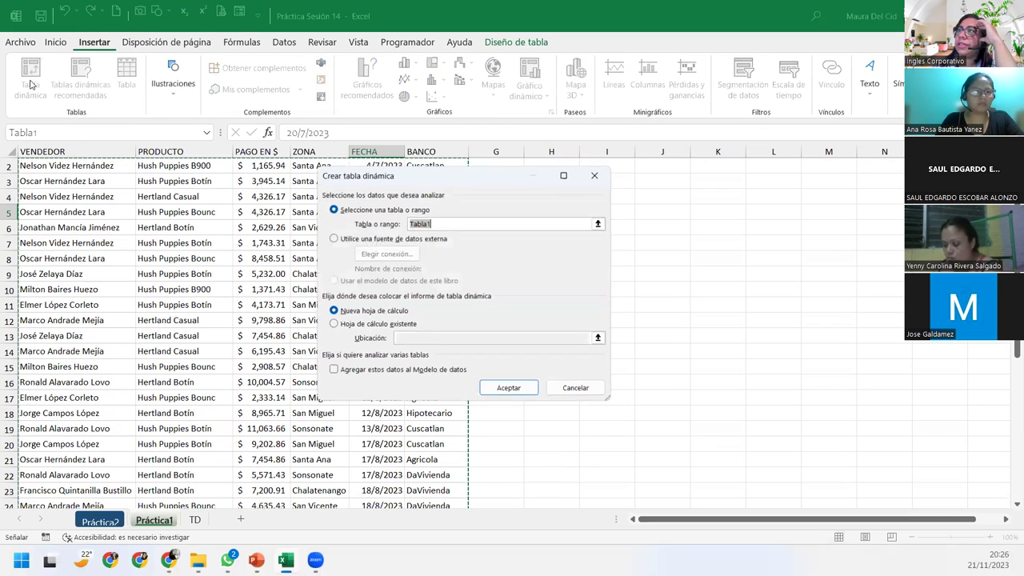
left_click(383, 324)
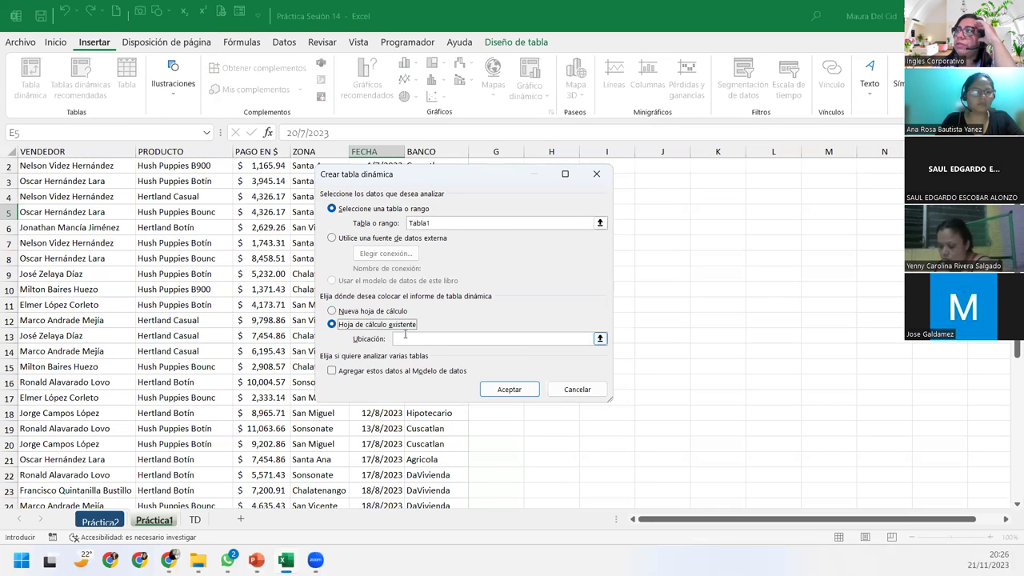
left_click(198, 518)
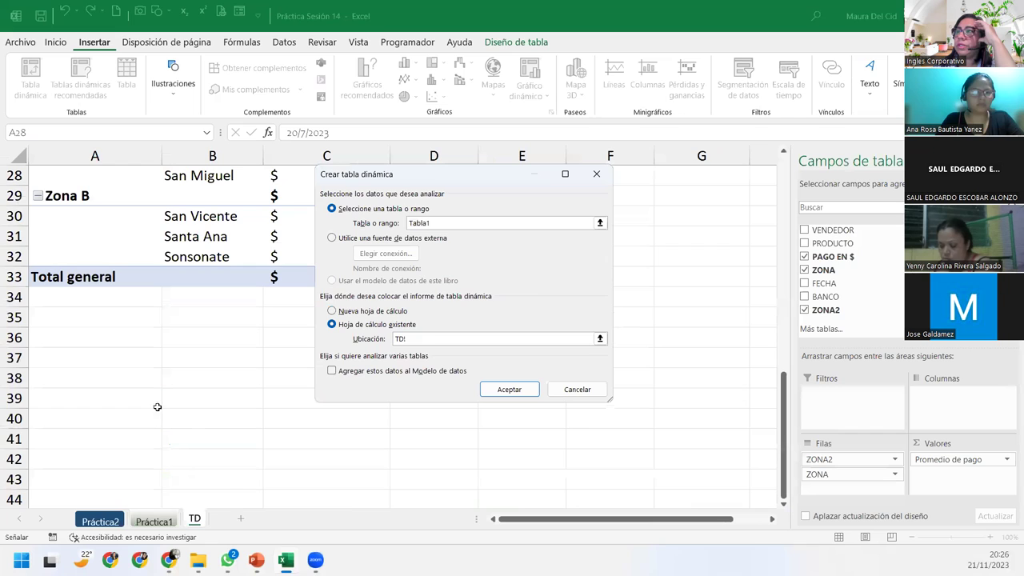
left_click(63, 427)
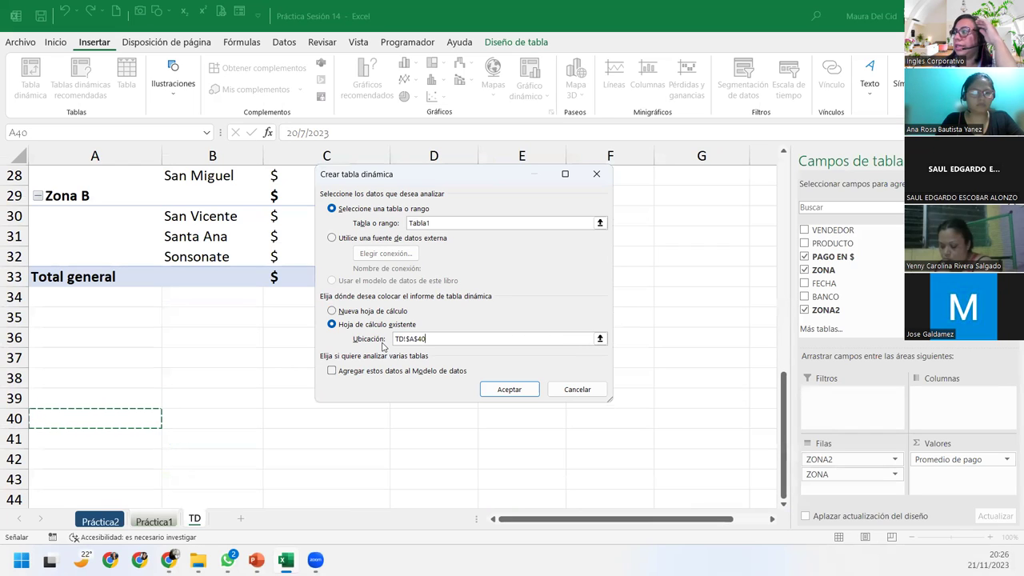
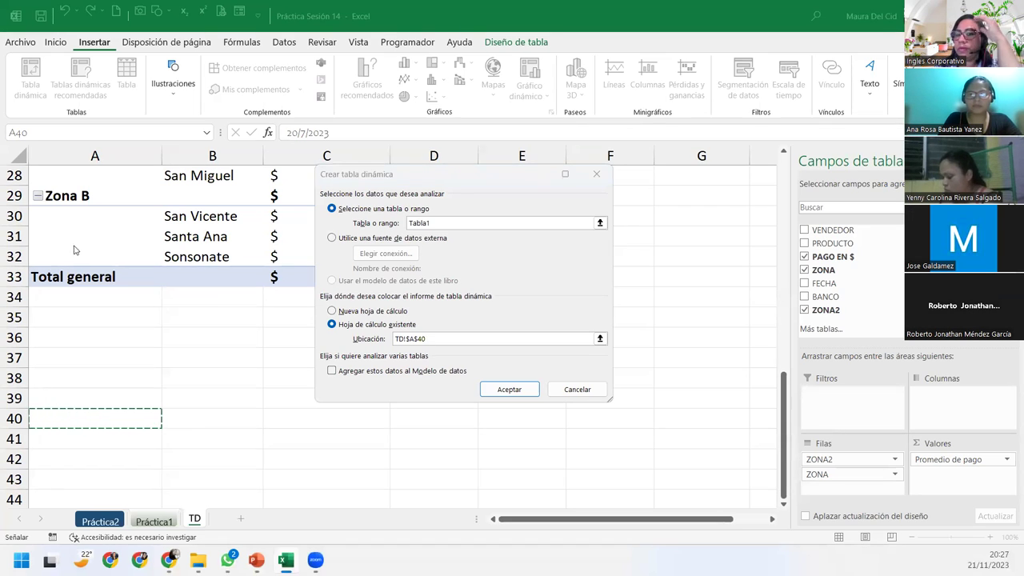
Step: Insert the pivot at TD!A40 with FECHA in rows and PAGO EN $ summed in values
left_click(504, 392)
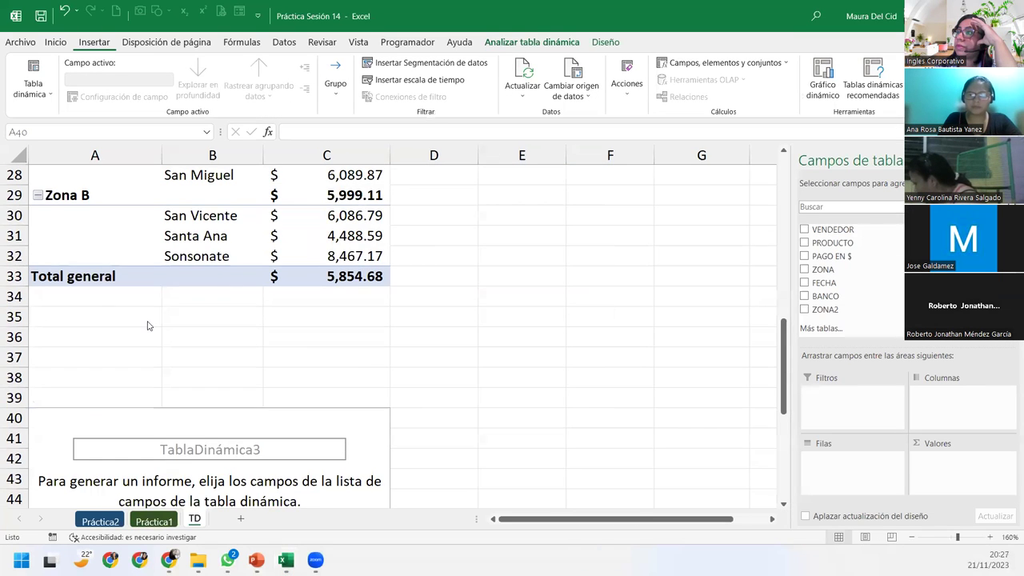
scroll(149, 325, "down", 2)
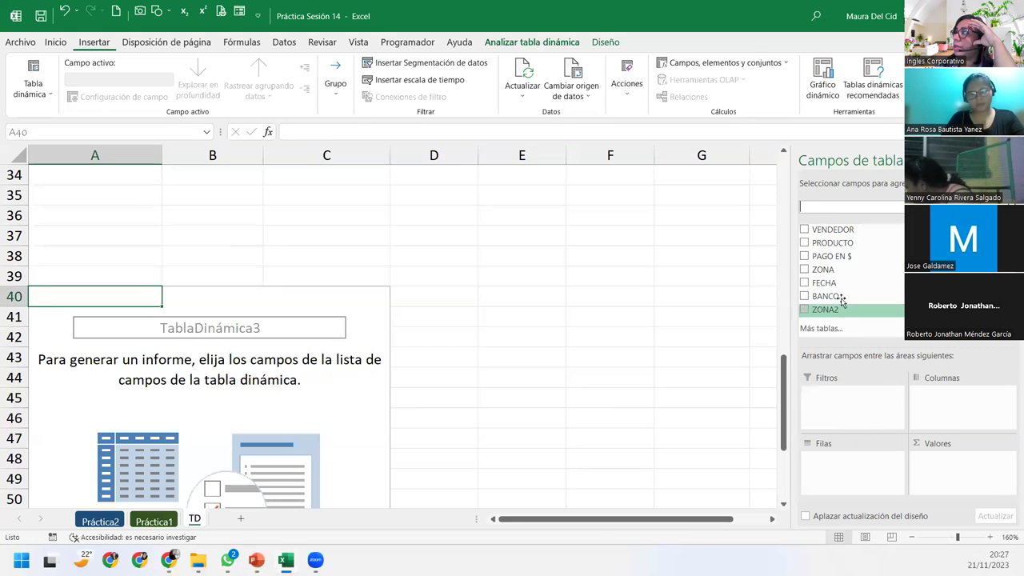
left_click_drag(823, 282, 880, 478)
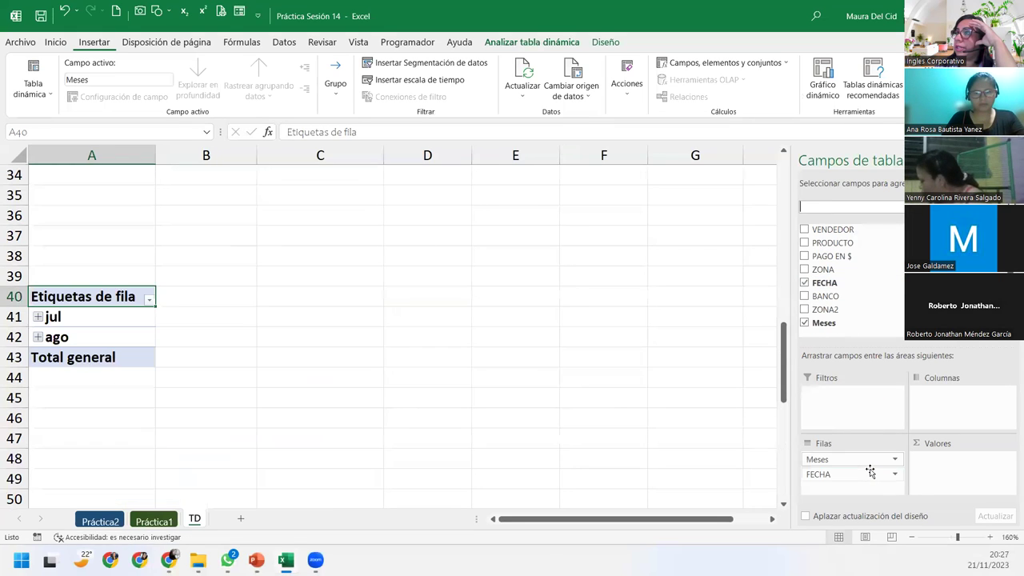
mouse_move(836, 255)
left_mouse_down()
mouse_move(975, 484)
mouse_move(960, 473)
left_mouse_up()
Step: Switch the payment value field to Máx. and rename it Pago Máximo
left_click(1007, 460)
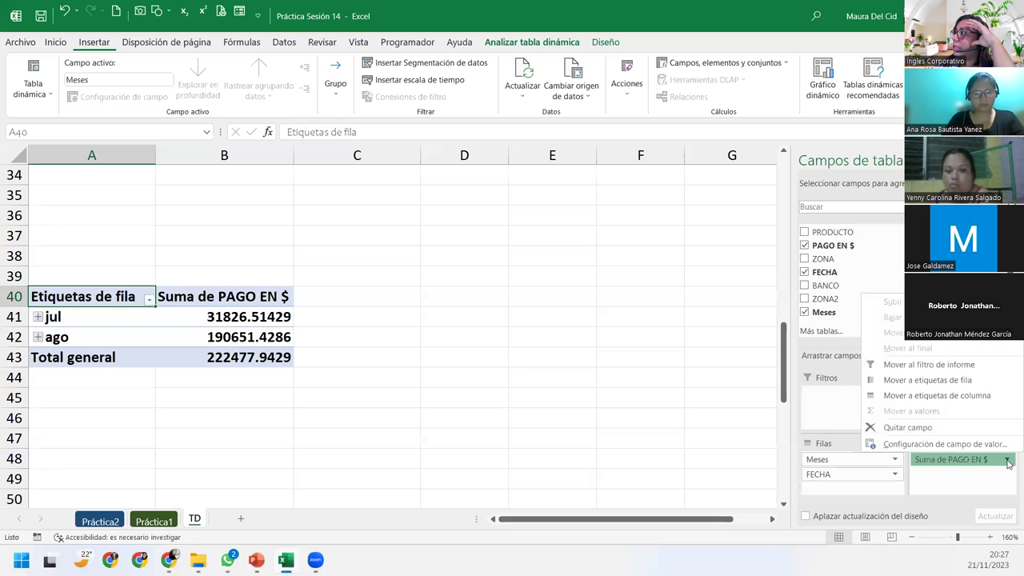
left_click(984, 446)
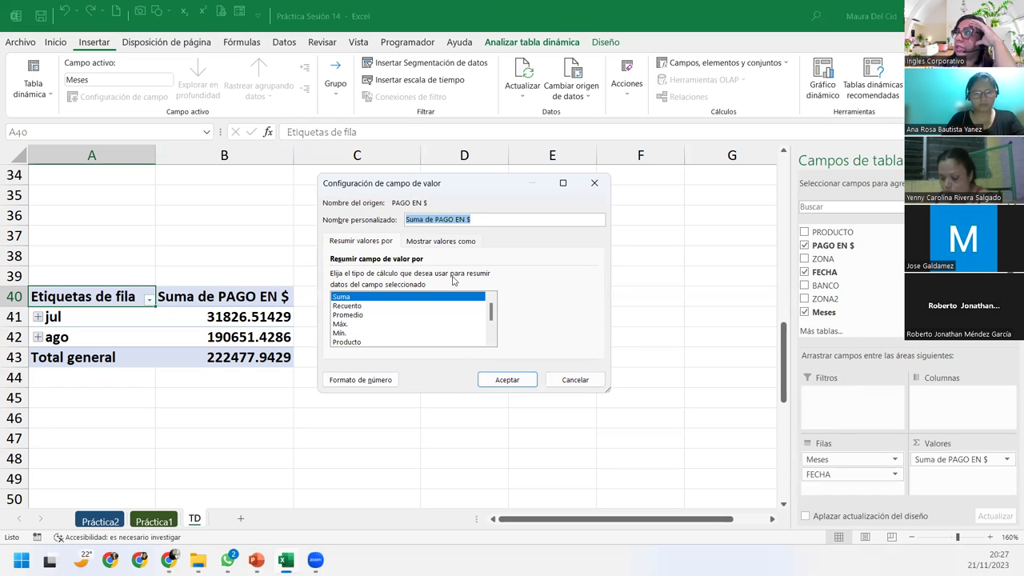
left_click(341, 324)
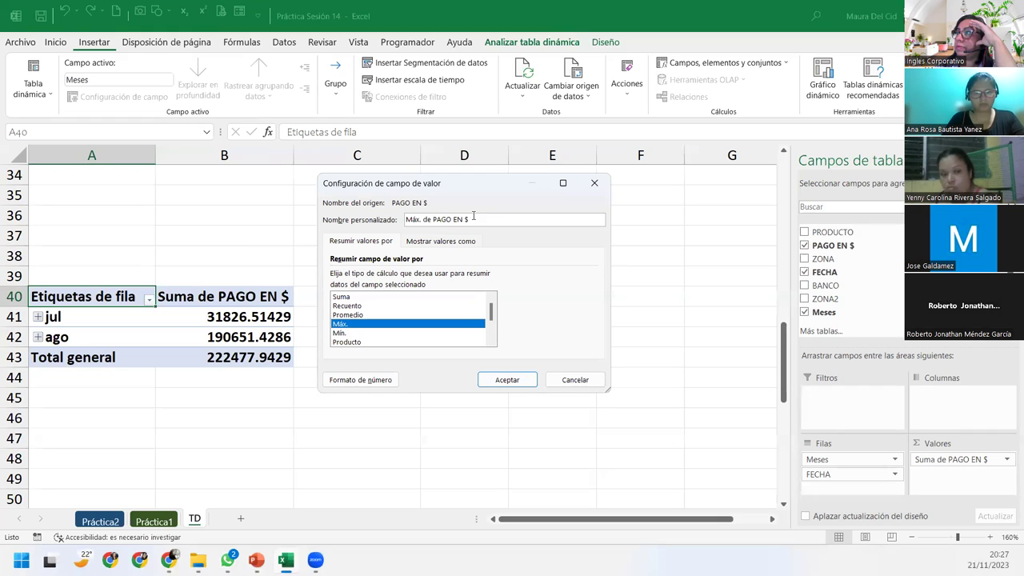
left_click_drag(472, 218, 228, 223)
type("Pago Máximo")
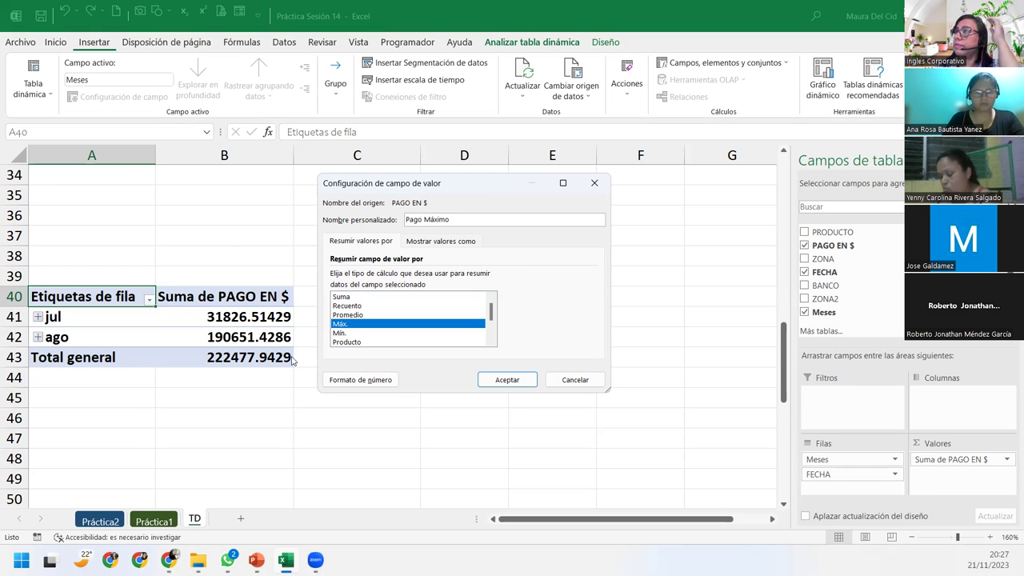
Step: Format the Pago Máximo values as Contabilidad with the $ Español (El Salvador) symbol
left_click(363, 381)
left_click(316, 207)
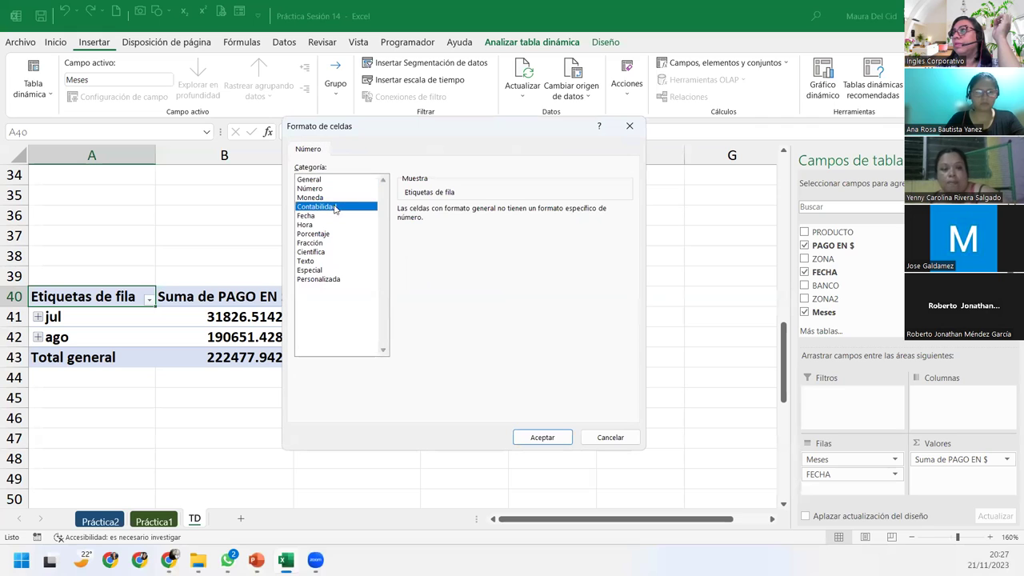
left_click(488, 226)
scroll(485, 372, "down", 2)
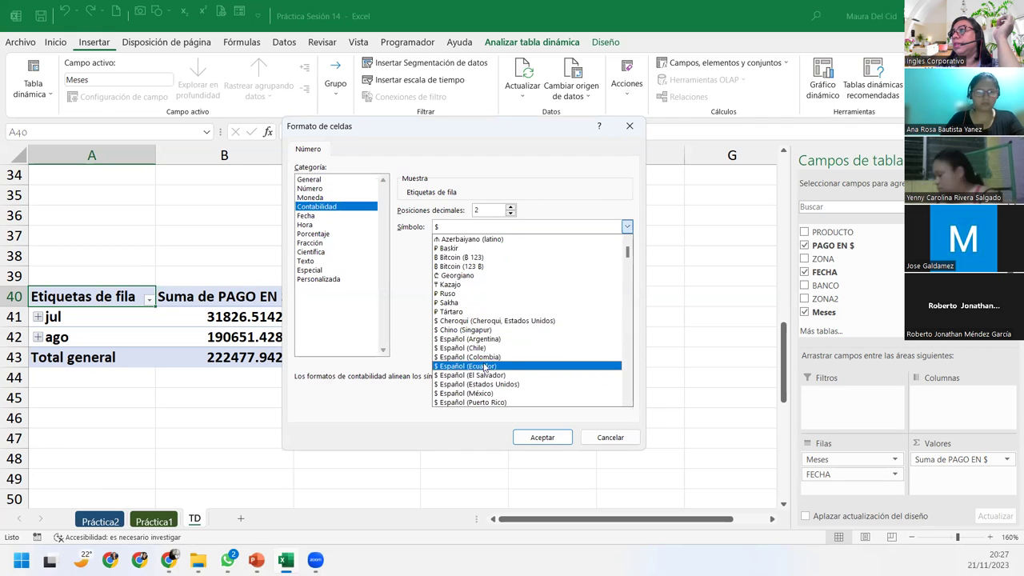
left_click(486, 375)
left_click(532, 435)
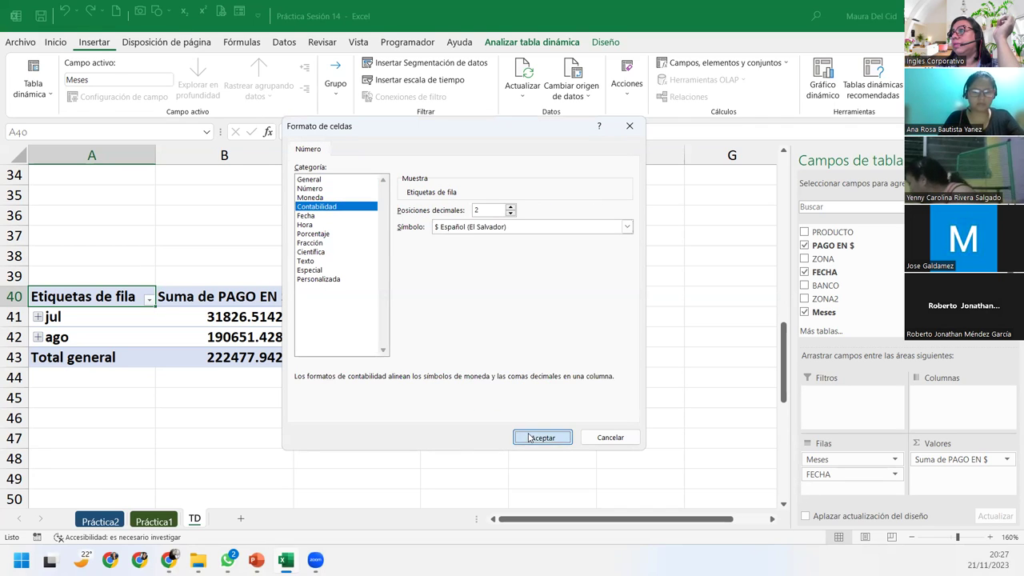
left_click(501, 379)
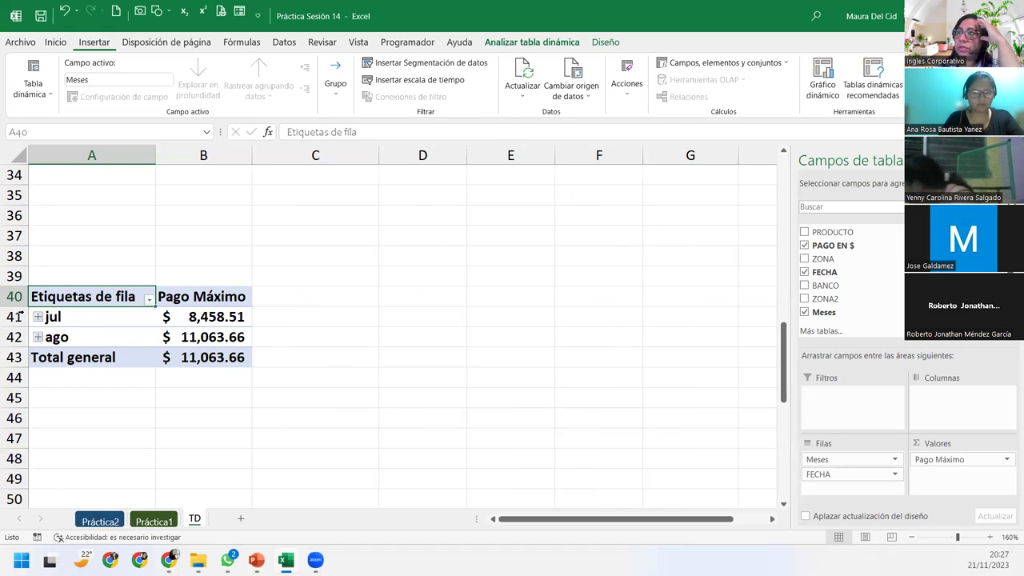
Step: Expand the jul and ago months to list each date's maximum payment
left_click(37, 317)
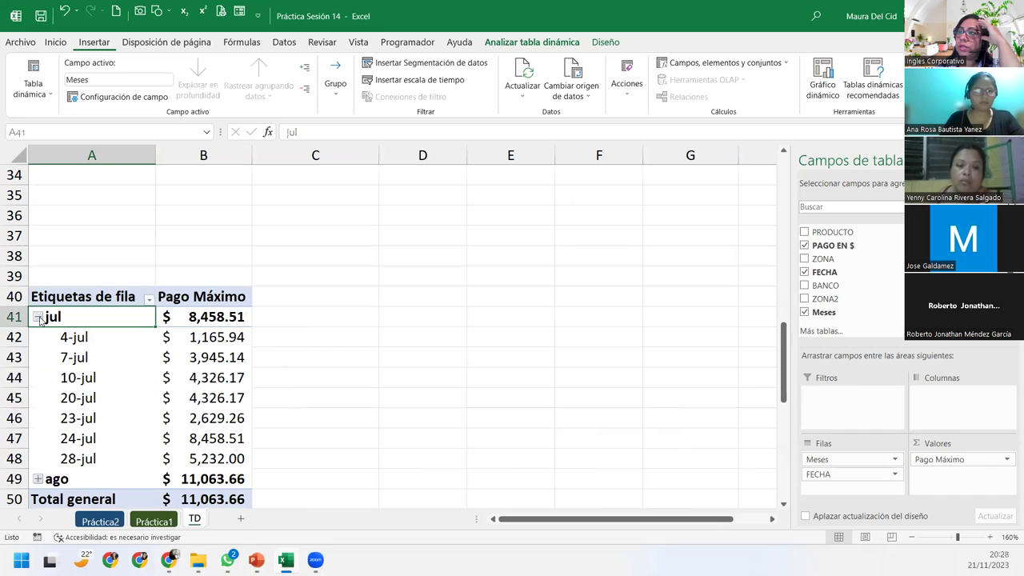
scroll(40, 320, "down", 1)
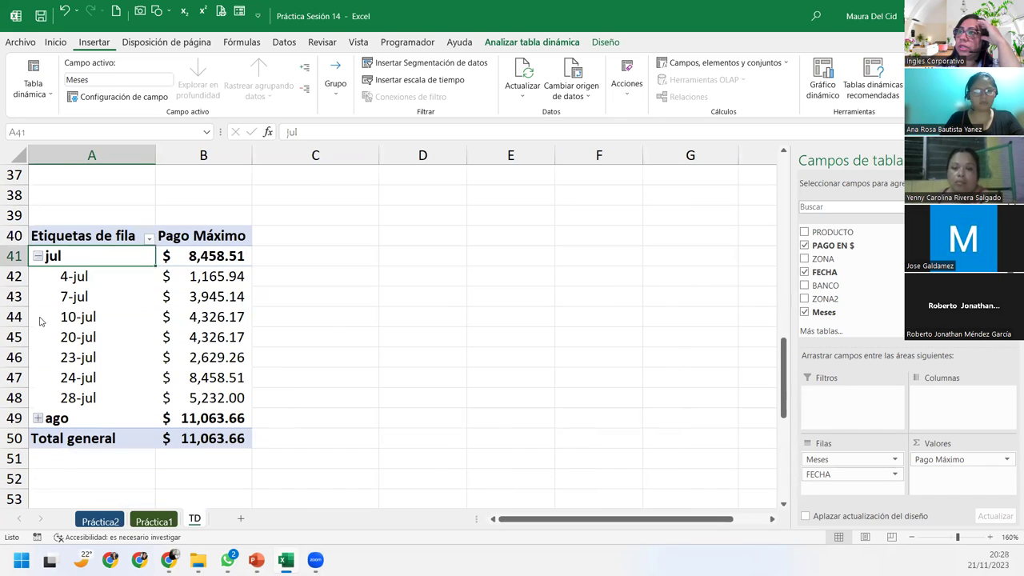
left_click(39, 418)
scroll(81, 405, "down", 3)
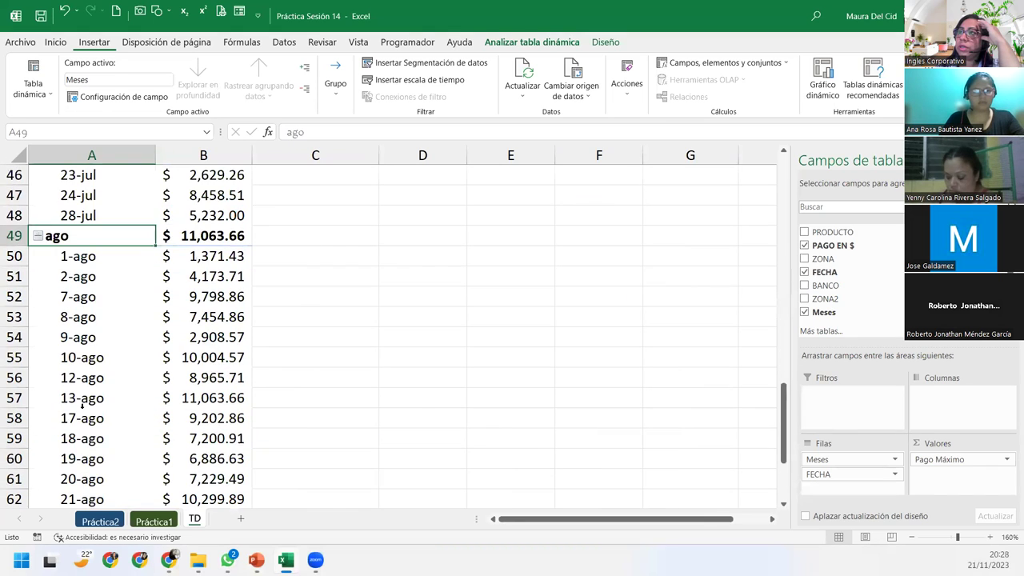
scroll(82, 406, "down", 3)
scroll(81, 406, "up", 2)
scroll(83, 404, "up", 2)
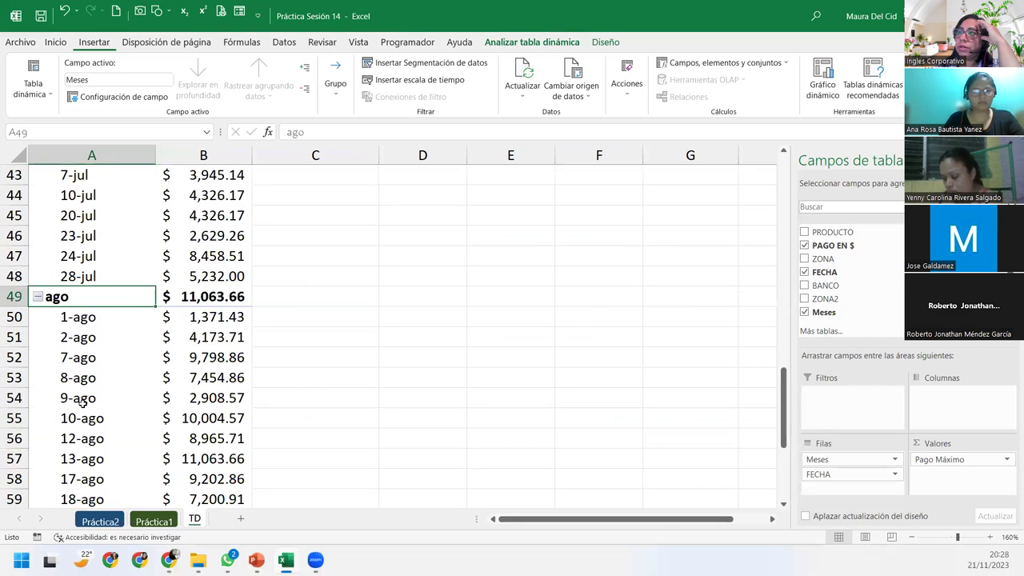
scroll(83, 402, "up", 1)
scroll(82, 402, "up", 2)
scroll(83, 403, "down", 1)
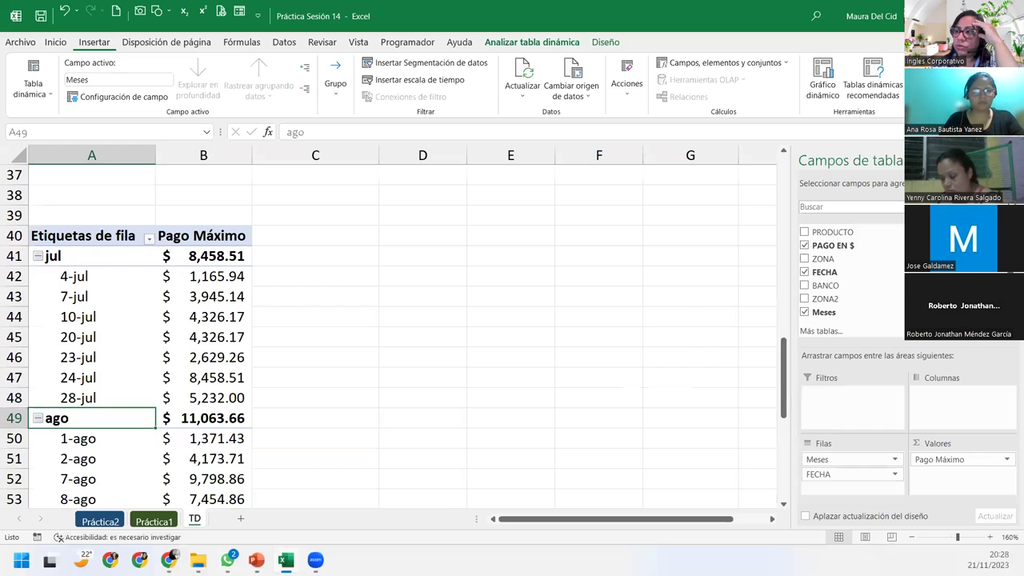
Step: Check the Práctica1 data sheet, then return to TD and select a pivot date item
left_click(160, 520)
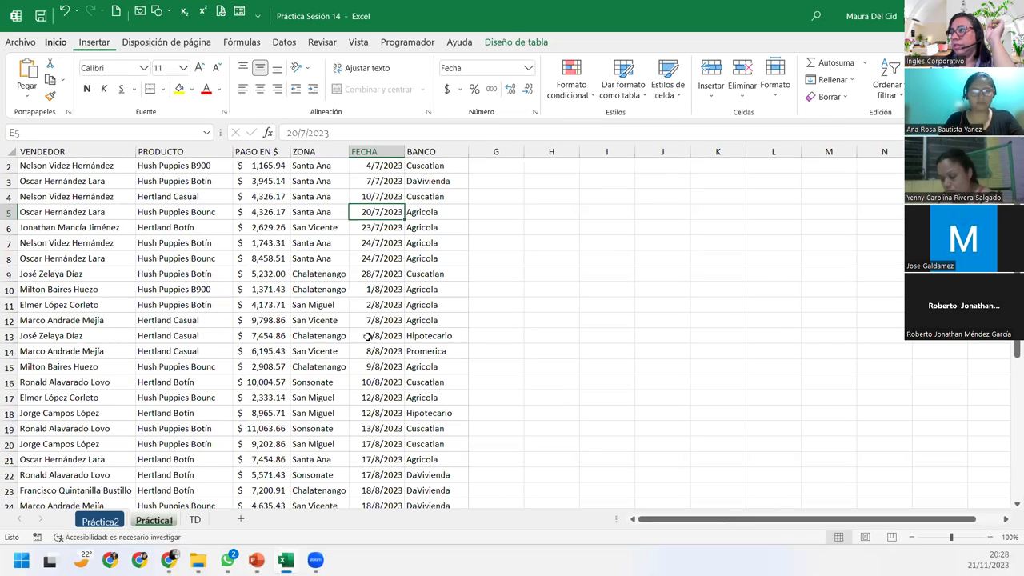
left_click(195, 519)
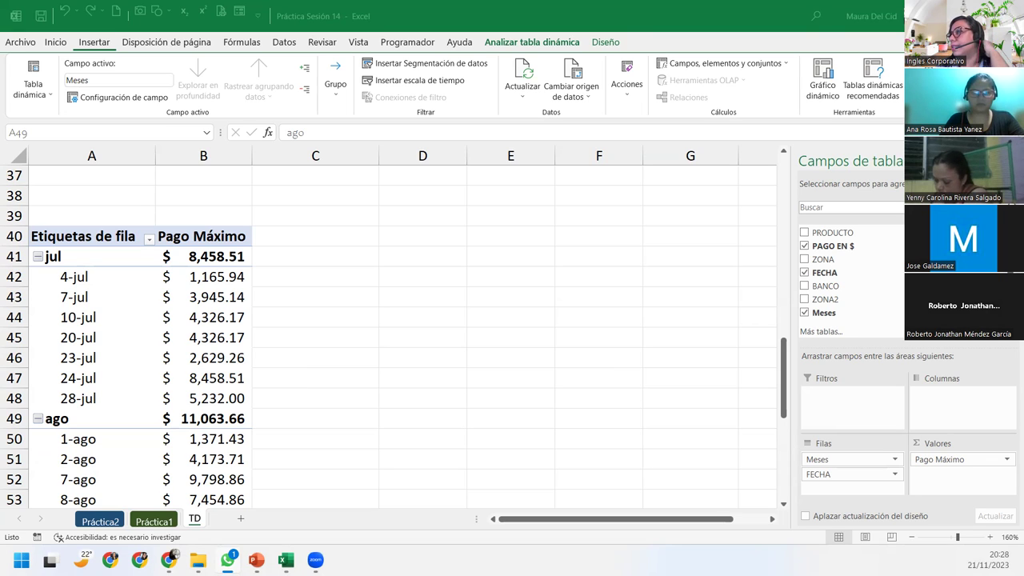
key("alt+Tab")
left_click(51, 290)
Step: Regroup FECHA by Meses only, dropping Días, so rows show just jul and ago
left_click(66, 299)
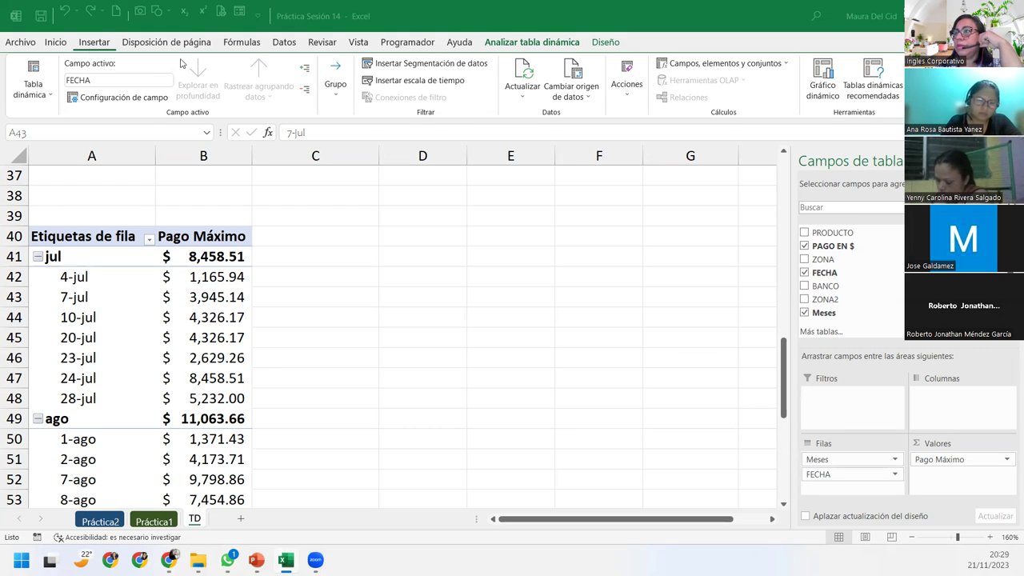
left_click(85, 291)
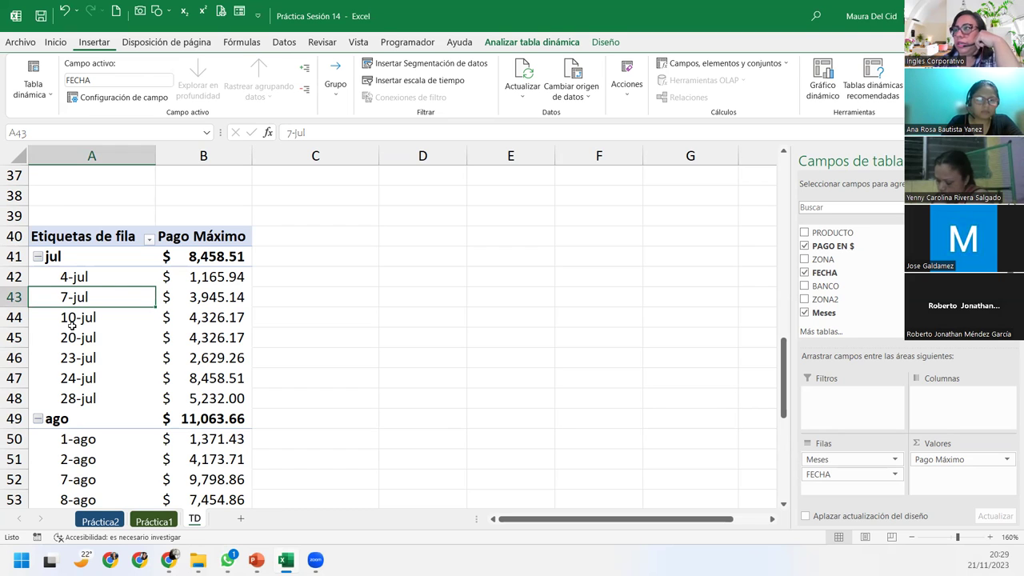
scroll(73, 318, "down", 4)
scroll(73, 318, "up", 5)
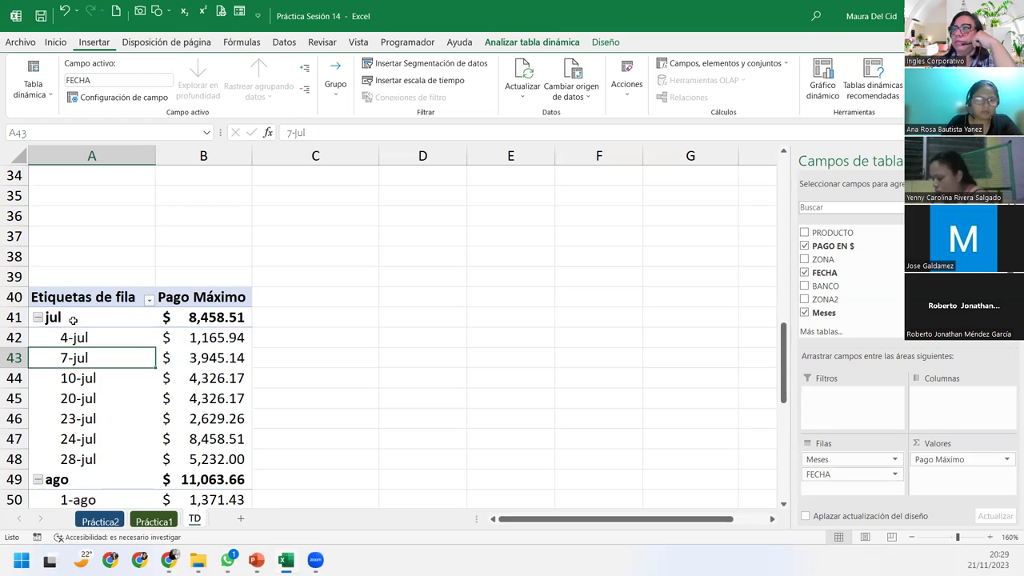
scroll(73, 320, "up", 1)
scroll(73, 318, "down", 3)
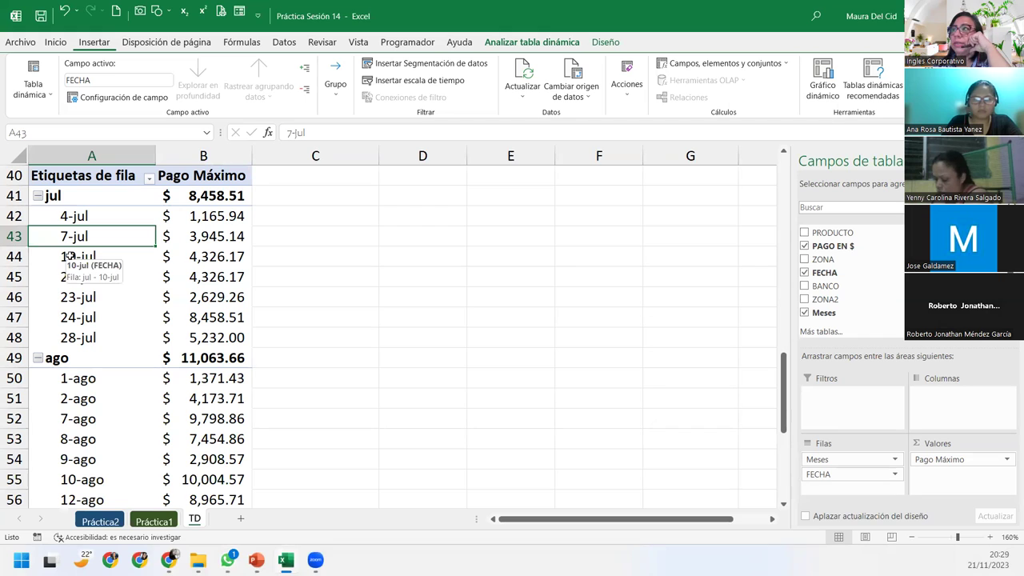
left_click(329, 89)
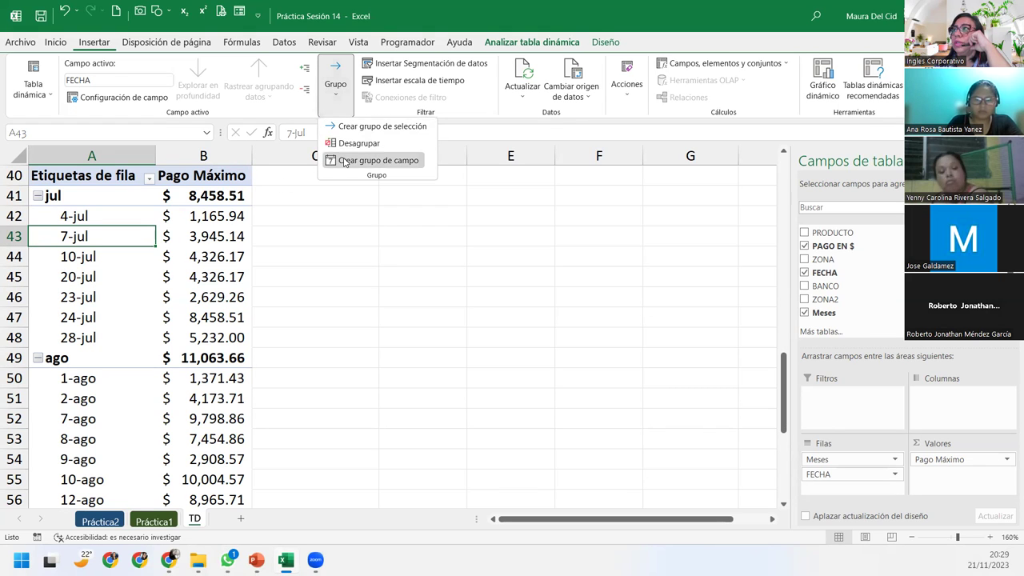
left_click(345, 161)
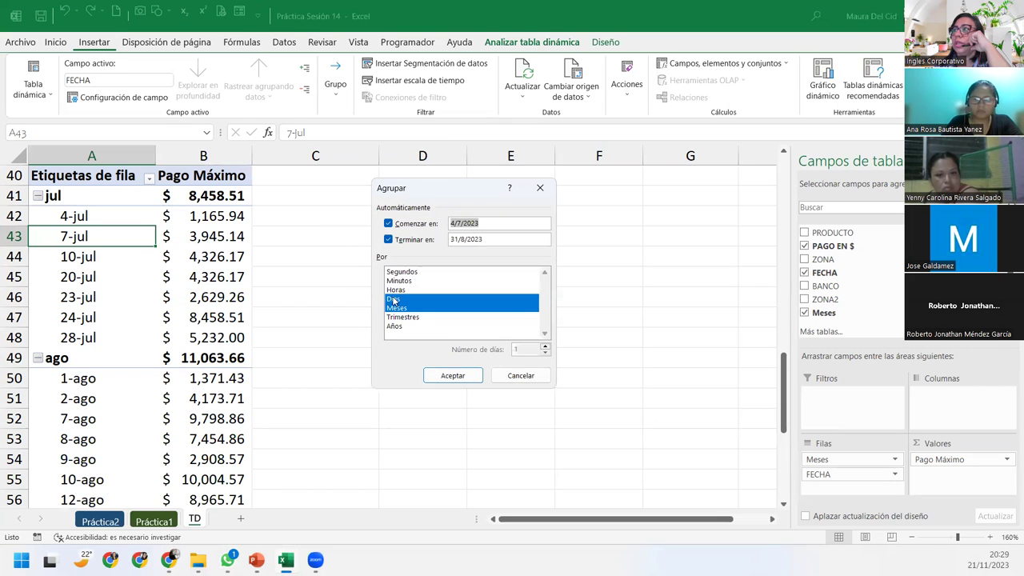
left_click(393, 299)
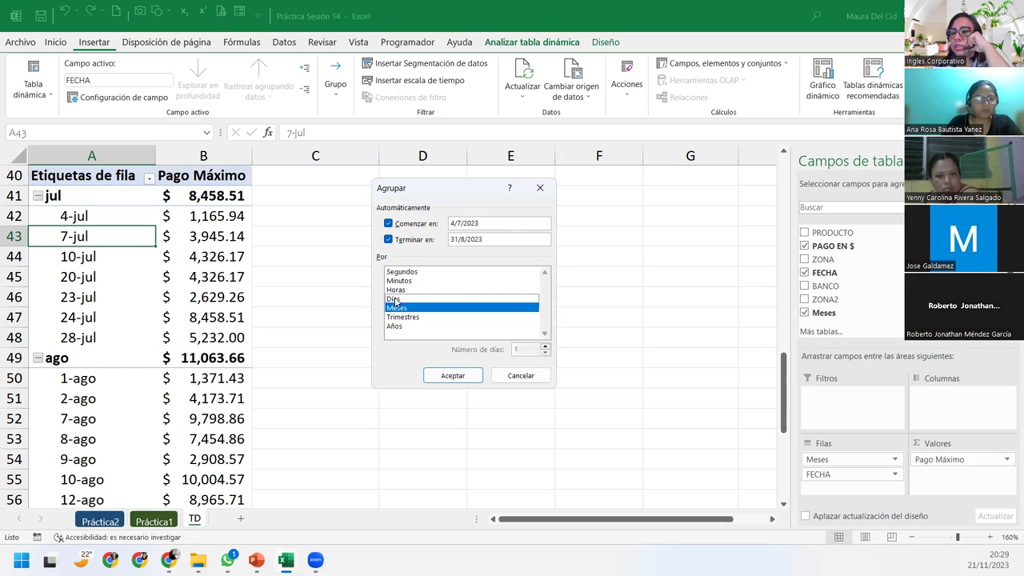
left_click(463, 375)
left_click(145, 205)
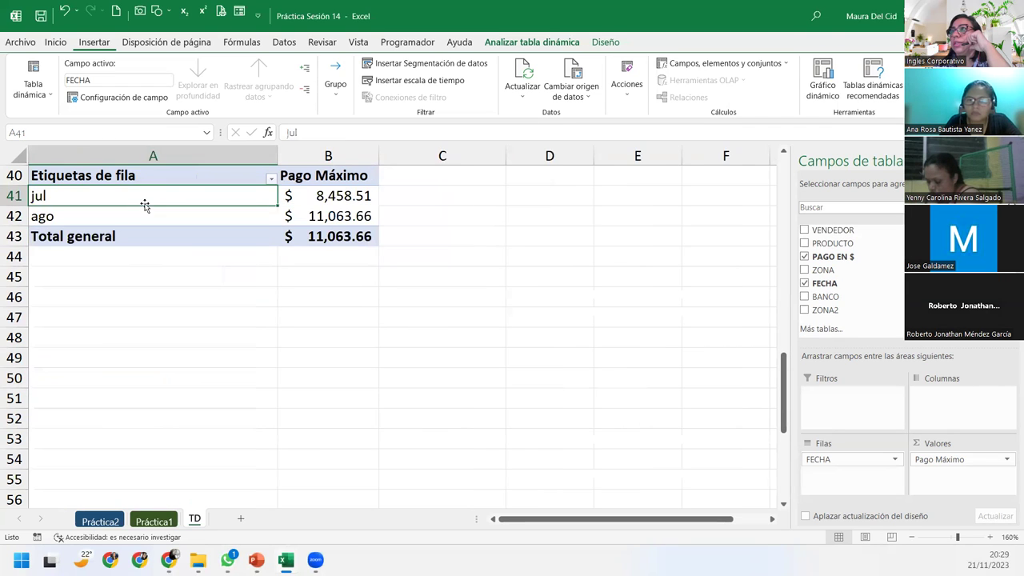
left_click(332, 80)
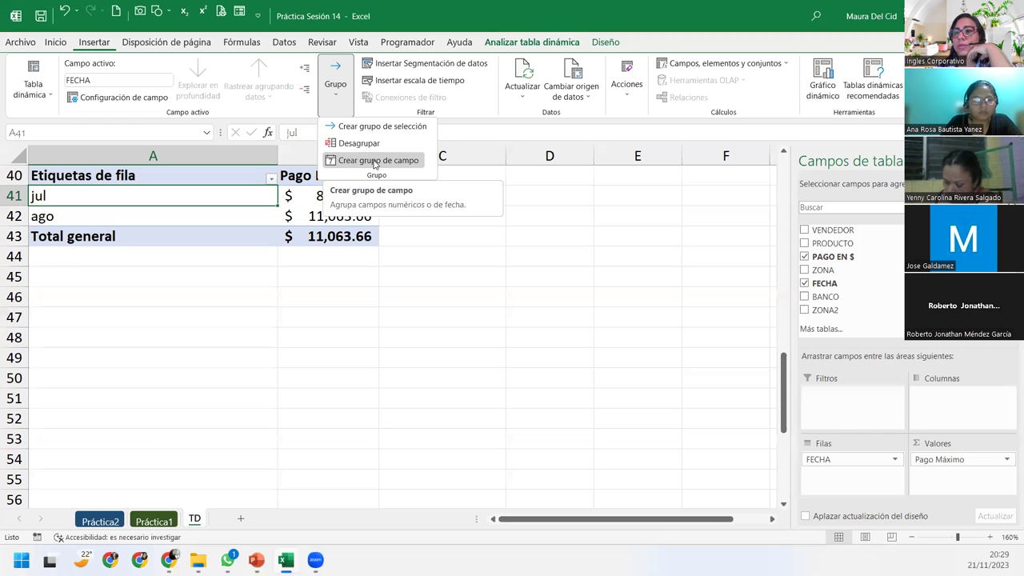
left_click(374, 161)
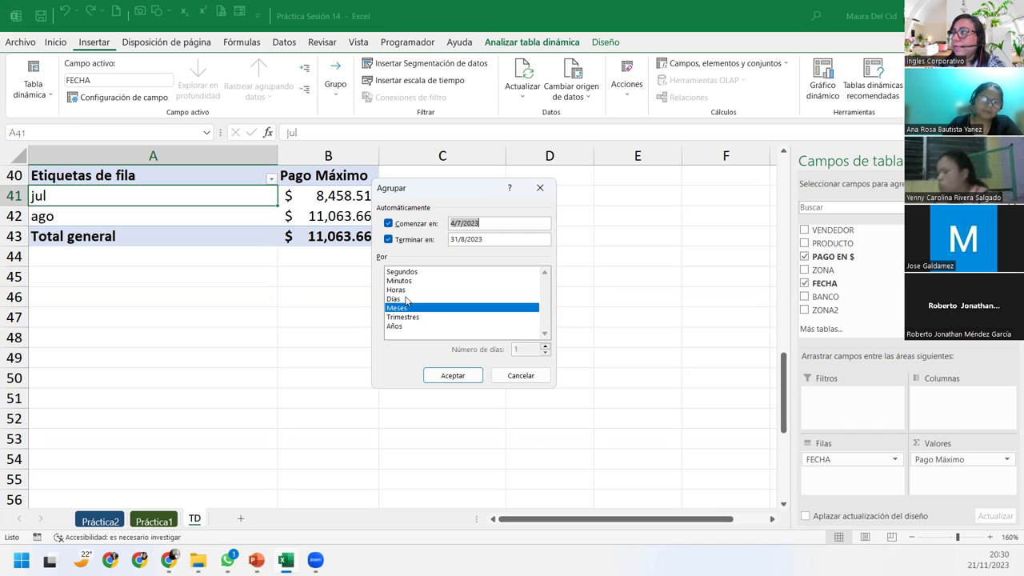
left_click(452, 376)
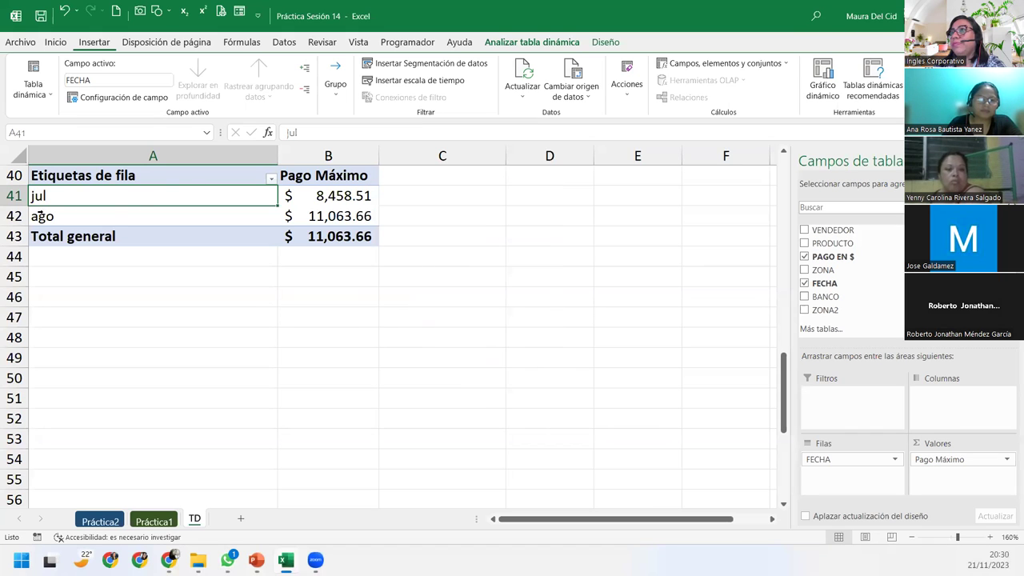
left_click(55, 211)
left_click(80, 199)
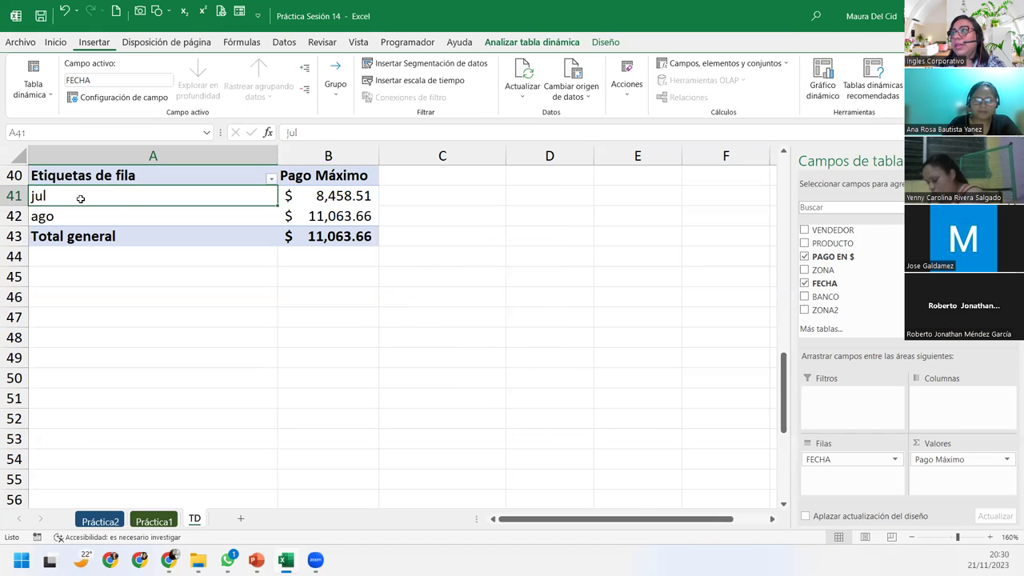
scroll(145, 210, "up", 1)
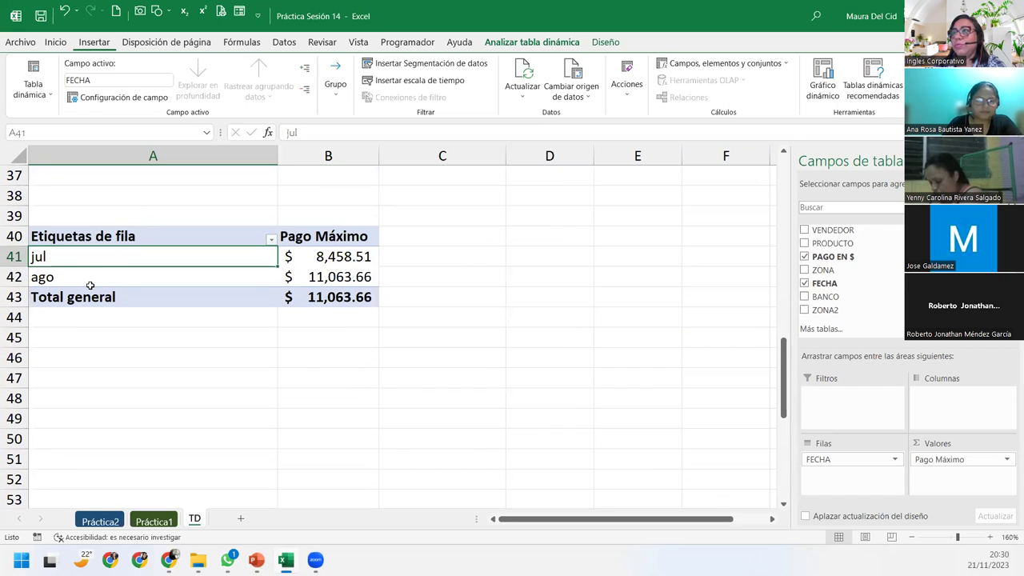
Step: Review the Total de pagos and Pago Máximo pivots on TD, then go to Práctica1
left_click(91, 279)
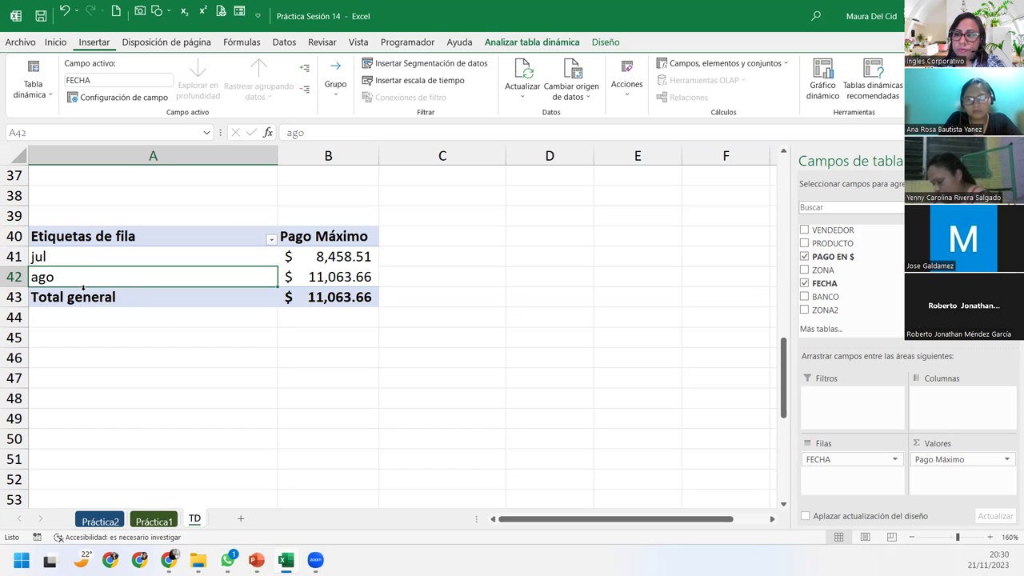
scroll(284, 272, "up", 9)
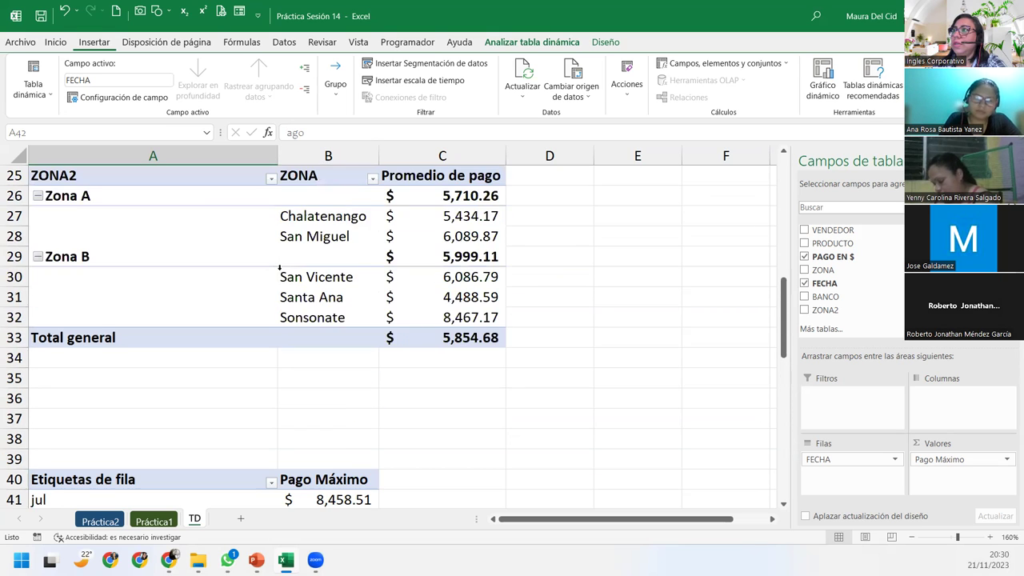
scroll(280, 269, "up", 3)
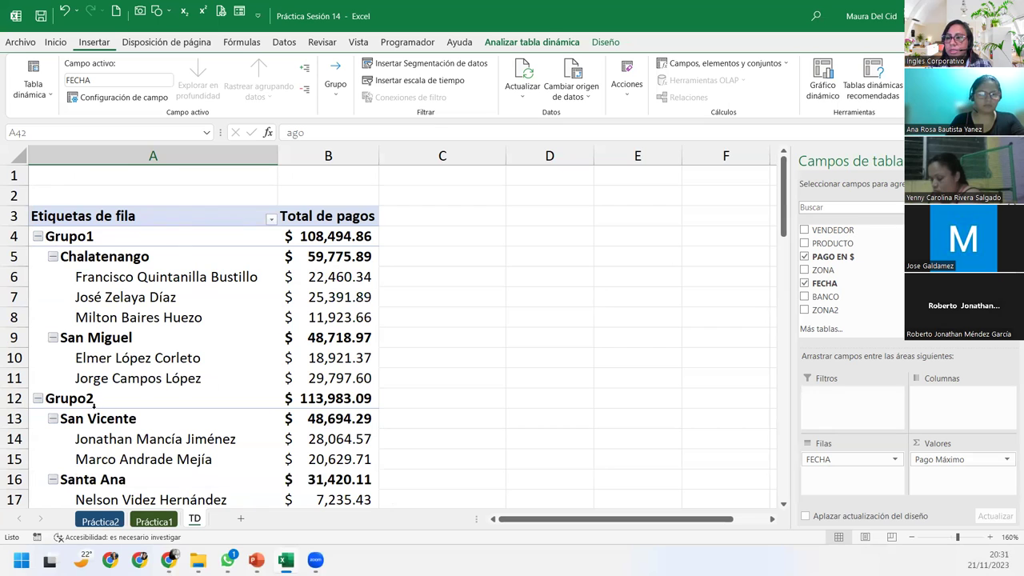
scroll(142, 345, "down", 5)
scroll(142, 345, "down", 5)
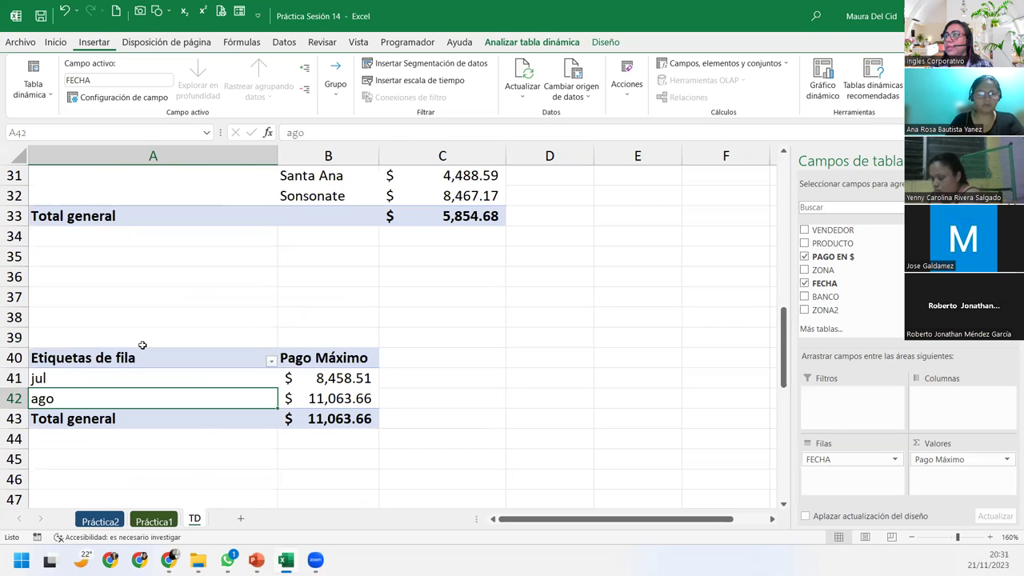
scroll(142, 345, "up", 6)
scroll(142, 345, "up", 2)
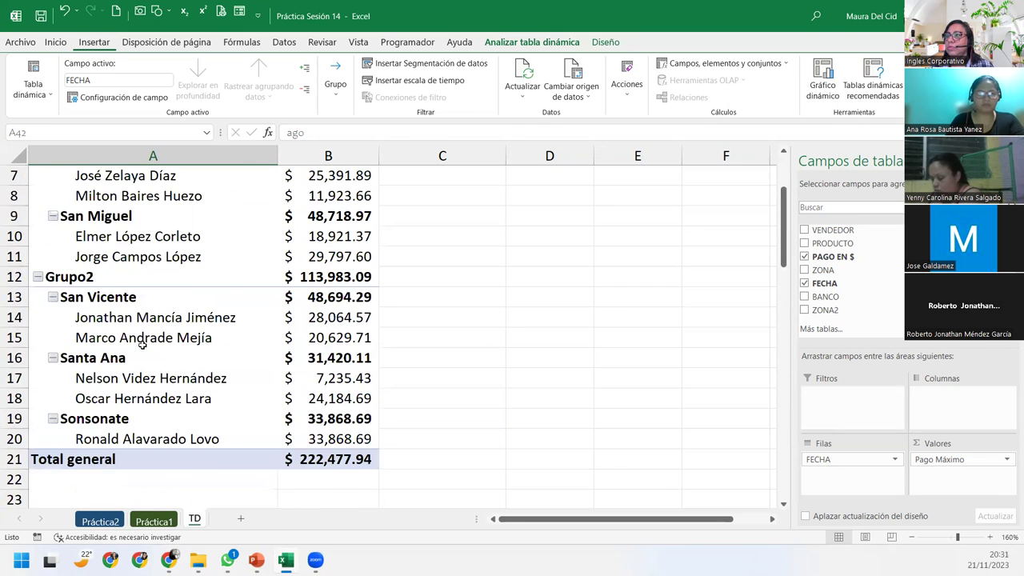
scroll(142, 345, "up", 2)
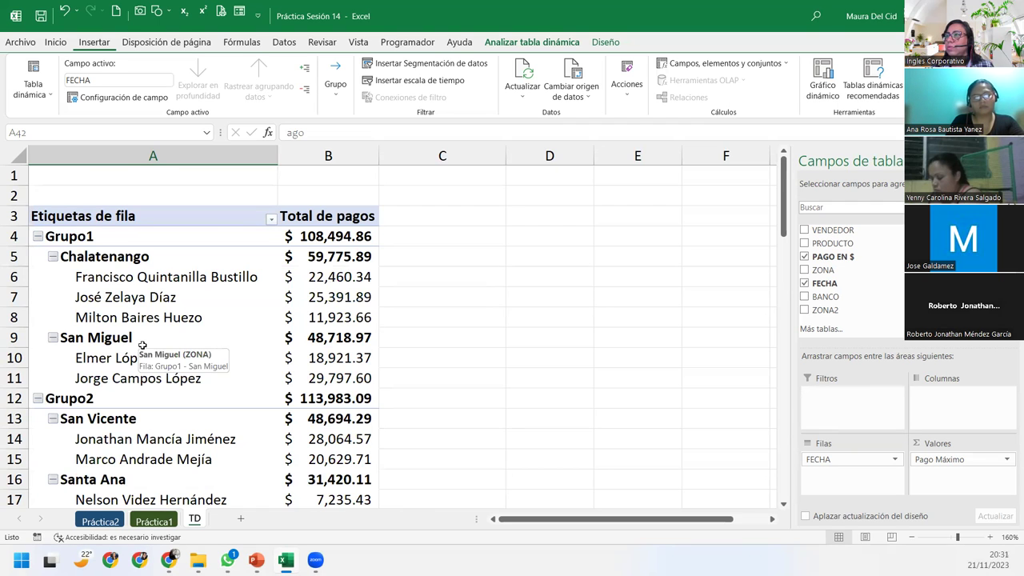
left_click(157, 521)
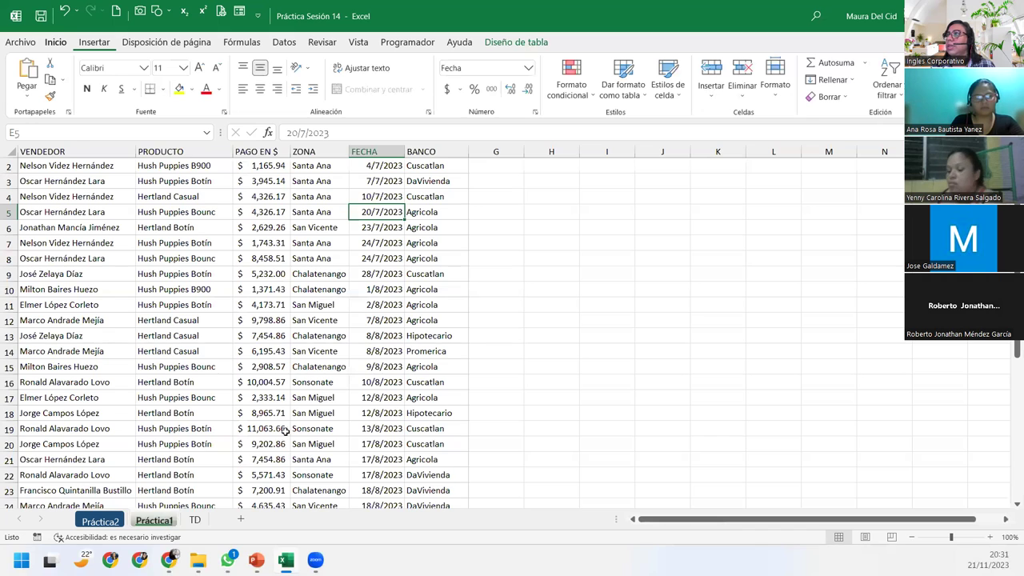
Step: Insert a Tabla1 pivot at Práctica1!H1 summing PAGO EN $ by PRODUCTO
scroll(285, 428, "up", 1)
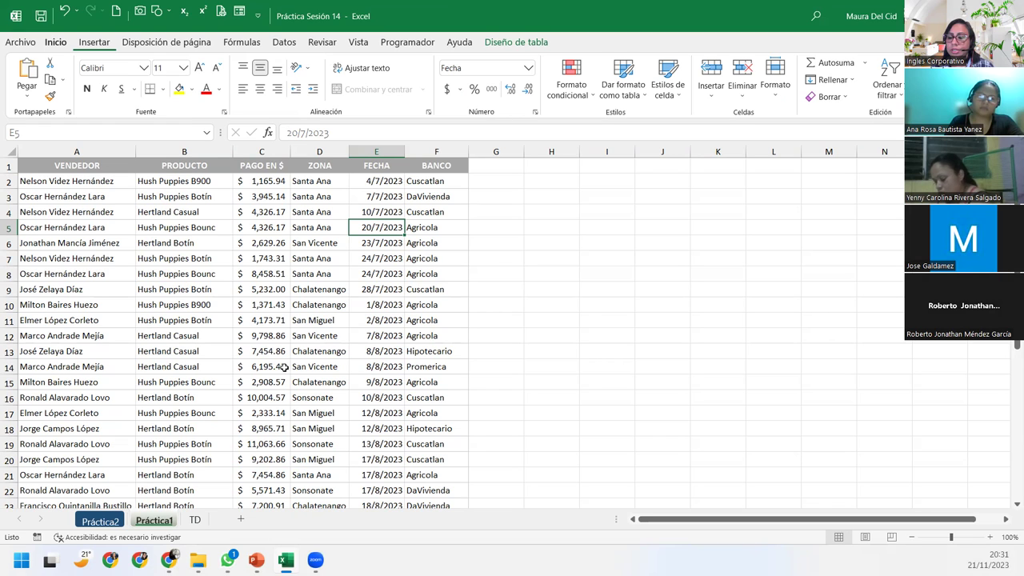
left_click(89, 43)
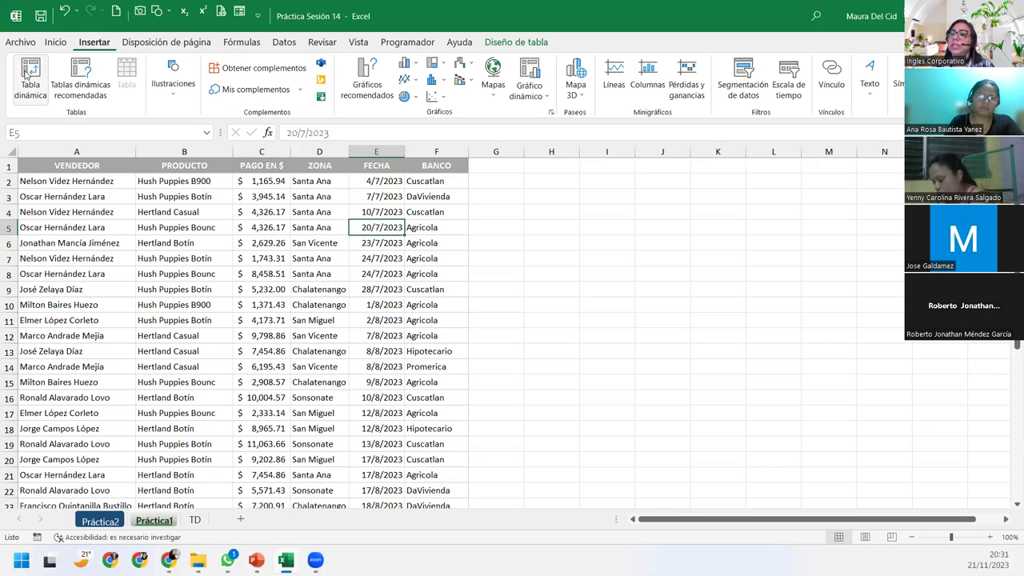
left_click(30, 73)
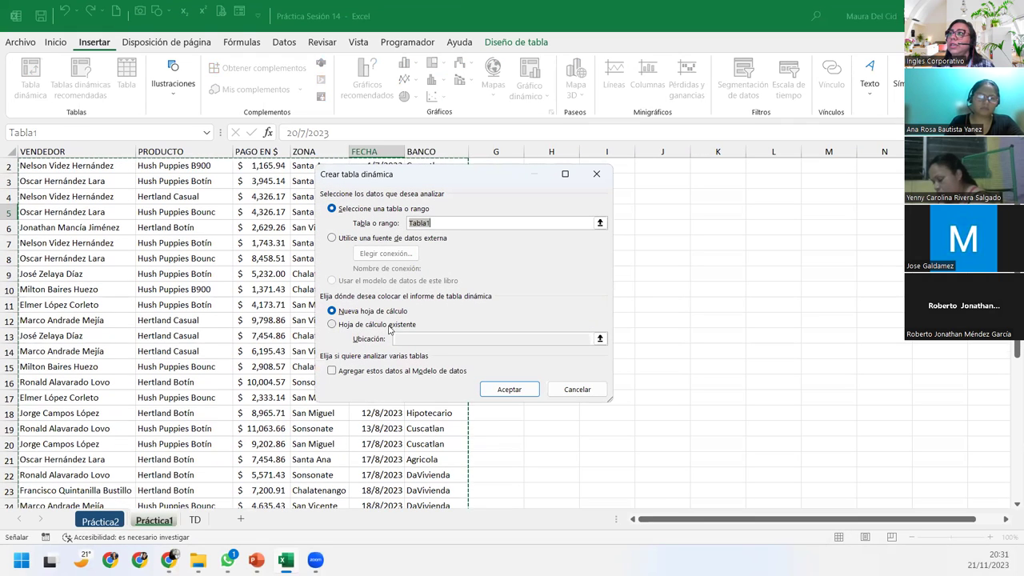
left_click(392, 325)
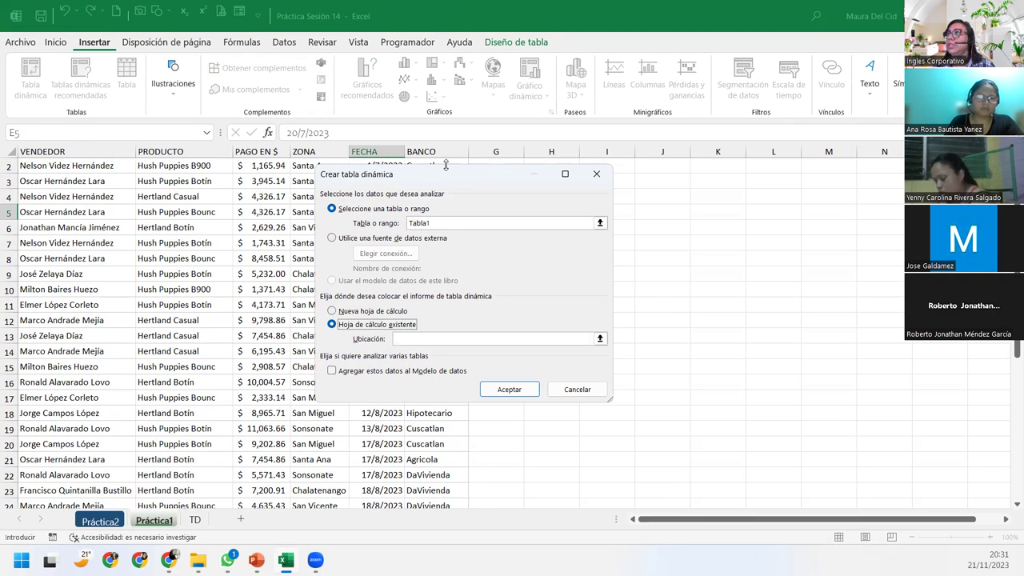
left_click_drag(435, 175, 261, 194)
scroll(563, 207, "up", 1)
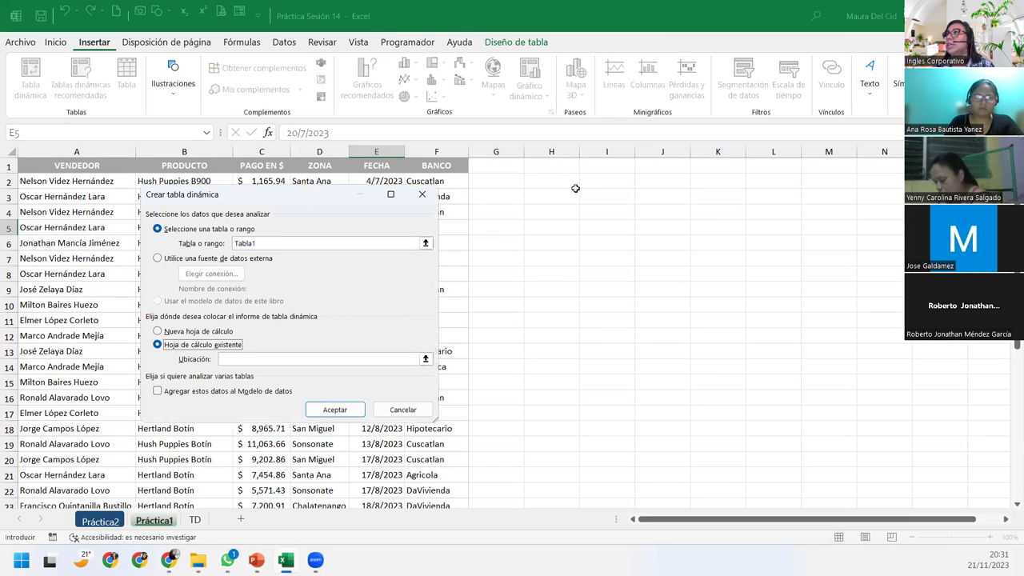
left_click(575, 167)
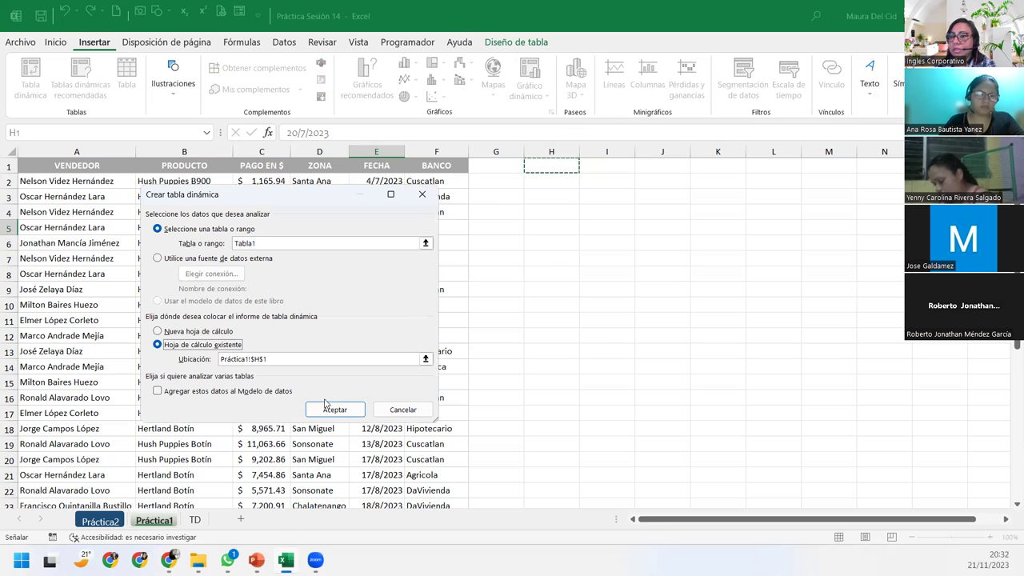
left_click(331, 409)
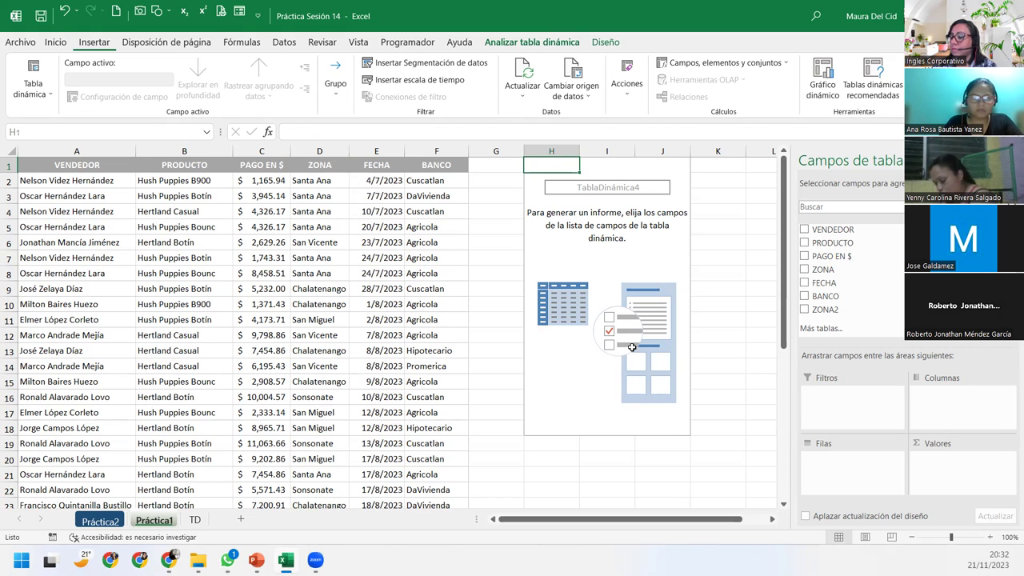
left_click_drag(831, 242, 869, 477)
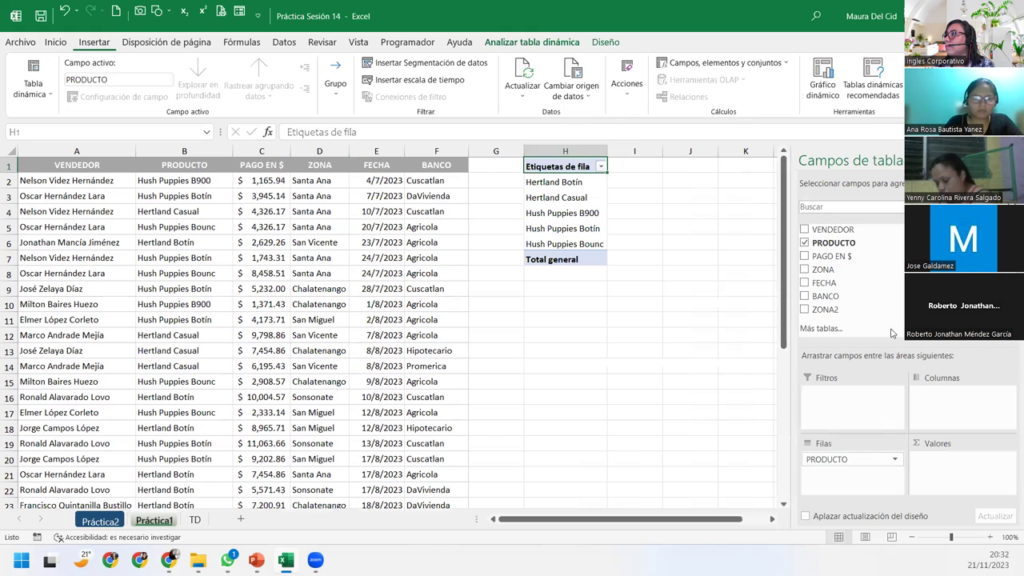
left_click_drag(842, 256, 935, 472)
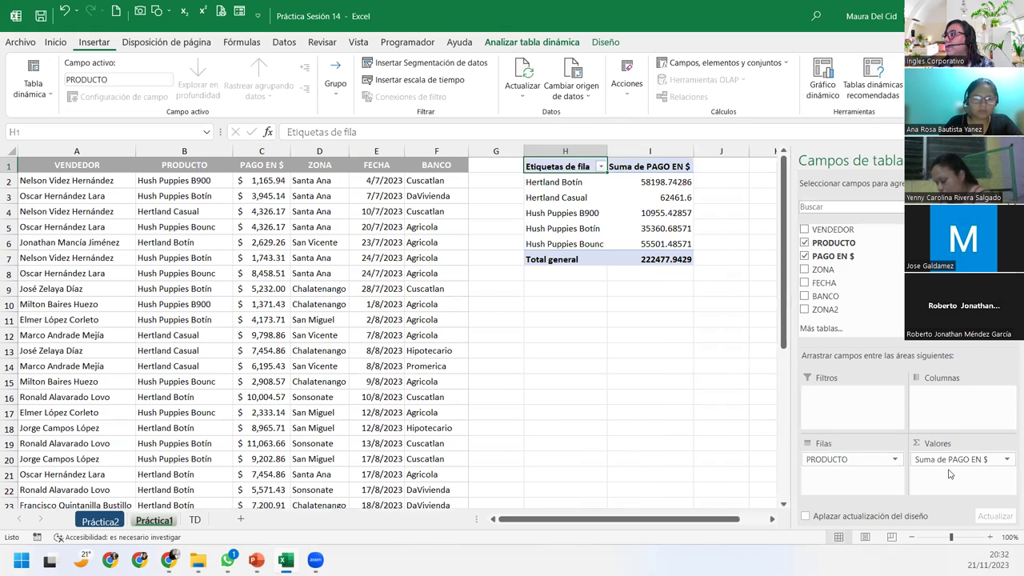
Step: Rename the Suma de PAGO EN $ value field to 'Total de pago'
left_click(1006, 460)
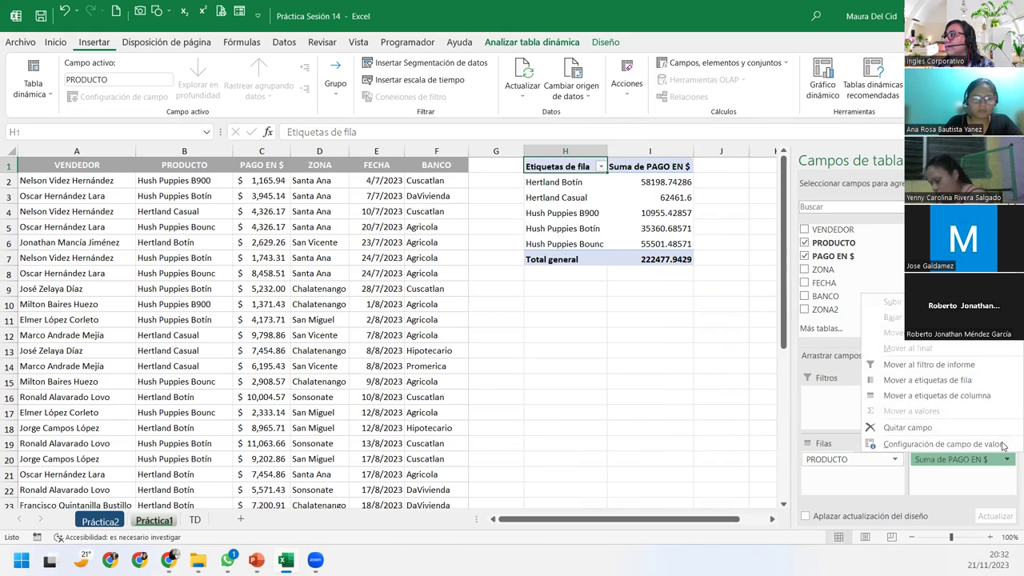
left_click(940, 444)
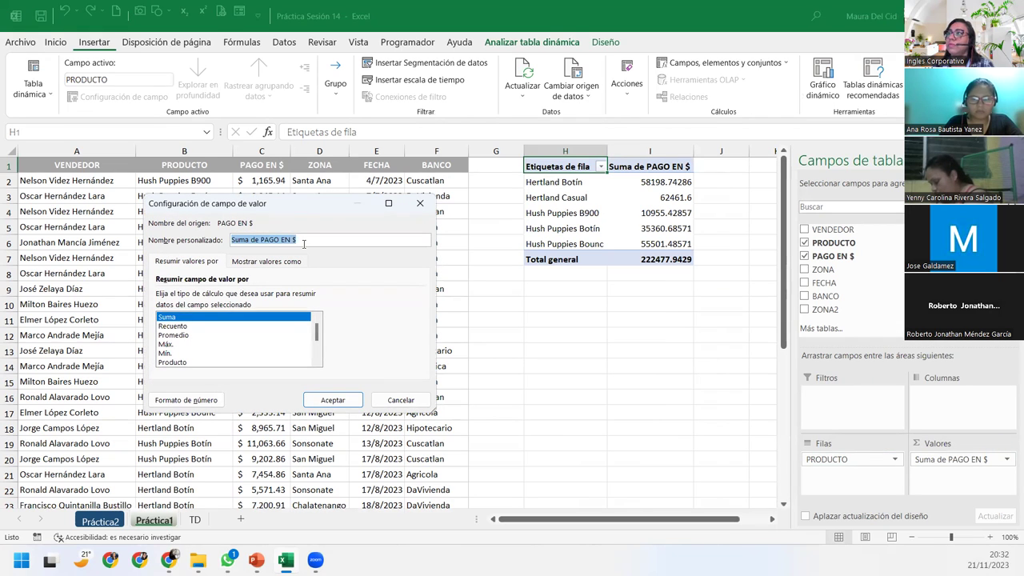
type("Pago Yo")
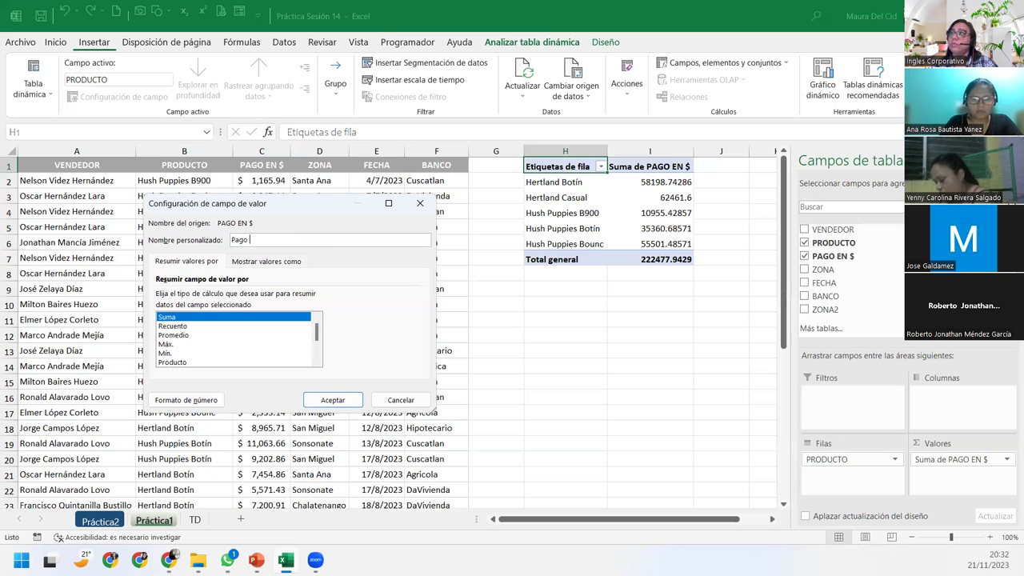
key("BackSpace")
key("BackSpace")
key("BackSpace")
key("BackSpace")
key("BackSpace")
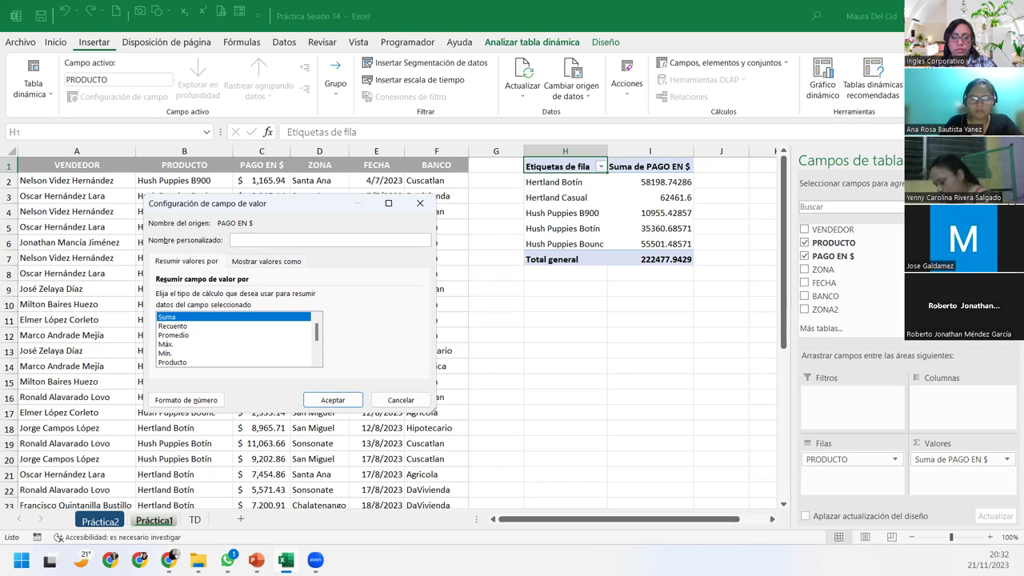
type("Total de pago")
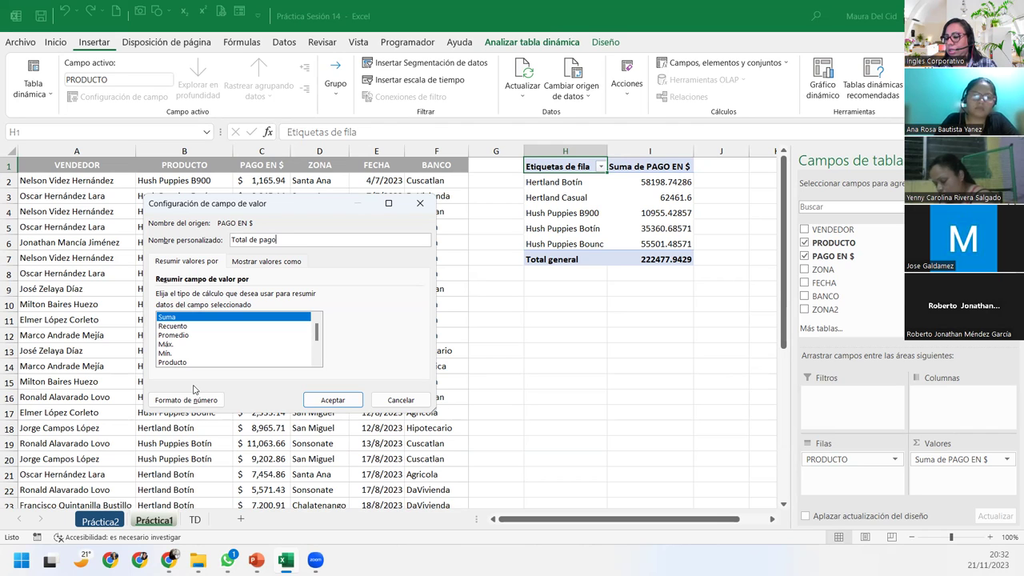
Step: Format the Total de pago values as Contabilidad with the $ symbol
left_click(186, 400)
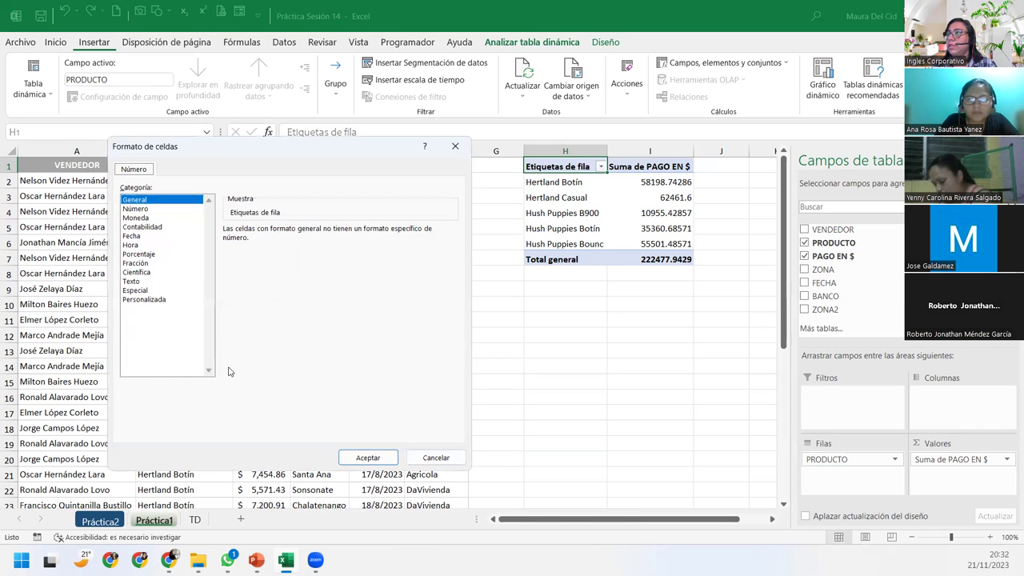
left_click(143, 226)
left_click(299, 248)
scroll(319, 345, "down", 1)
left_click(320, 418)
left_click(368, 457)
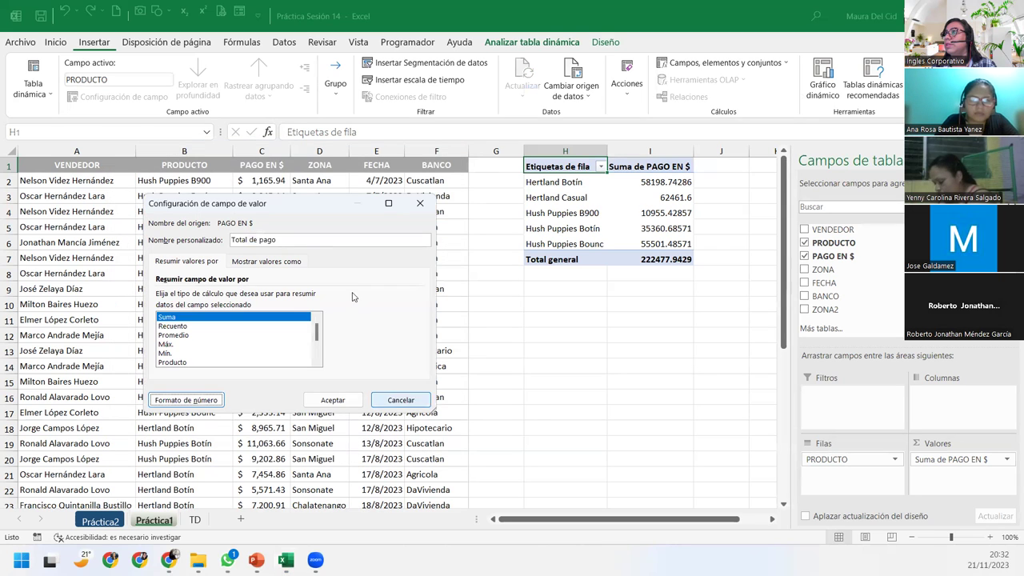
left_click(333, 400)
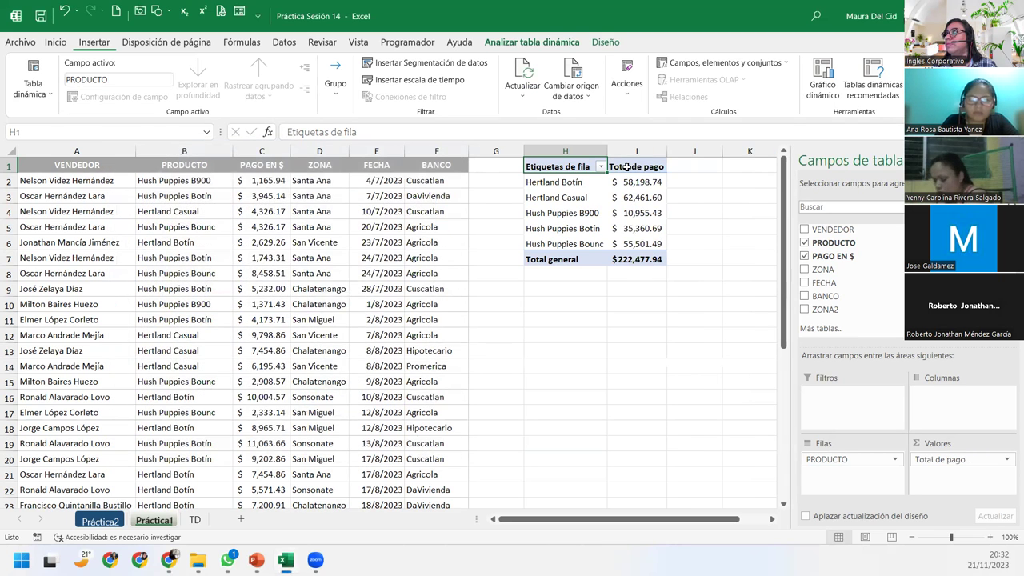
left_click(650, 213)
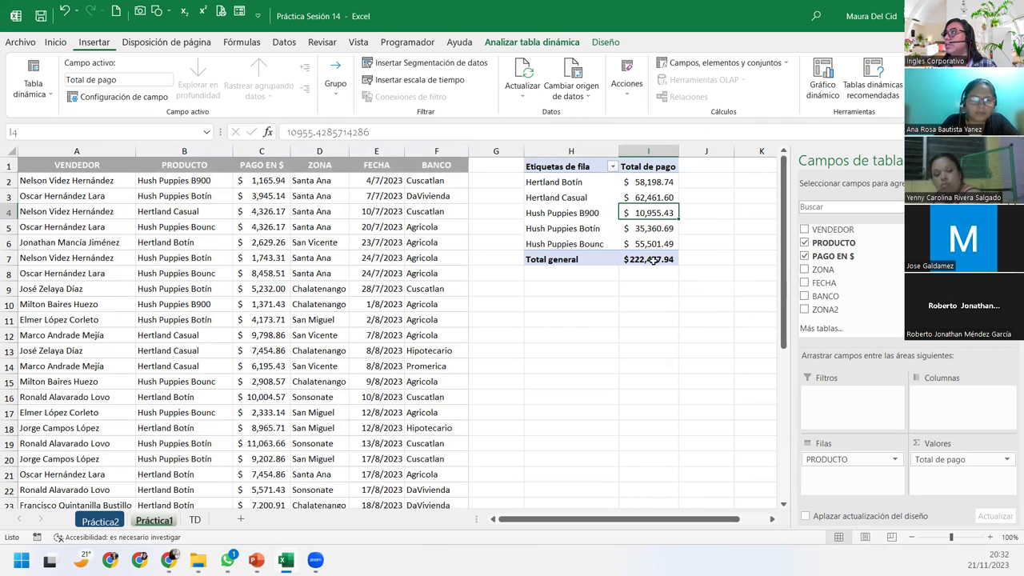
left_click(772, 520)
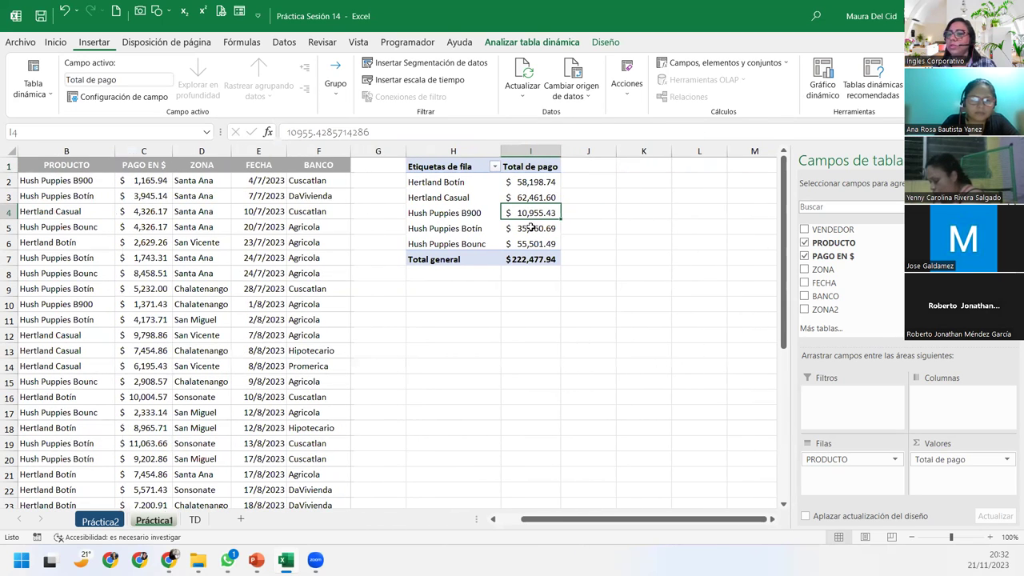
Step: Show the Analizar tabla dinámica ribbon tools for the Total de pago pivot
mouse_move(556, 241)
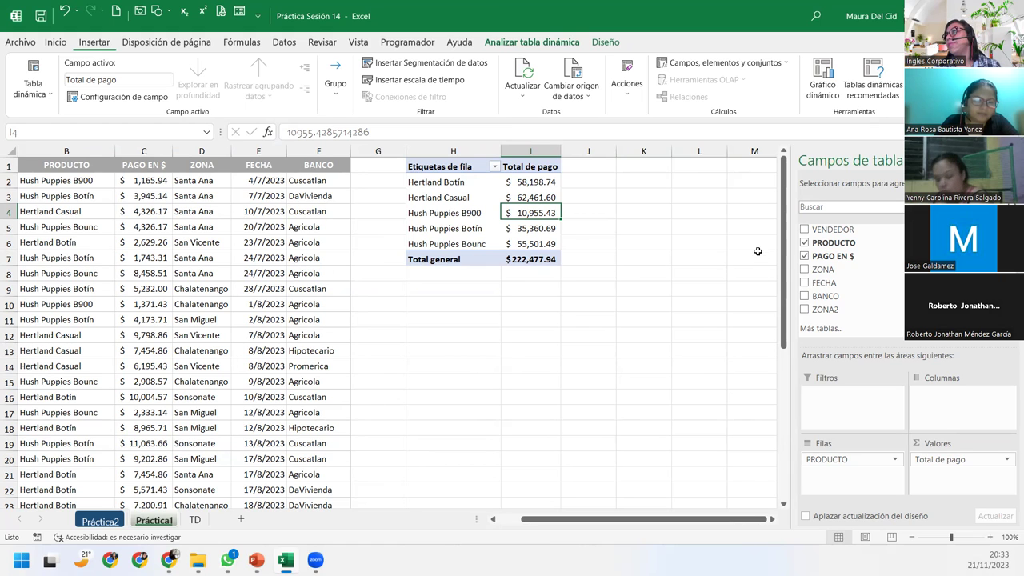
left_click(534, 45)
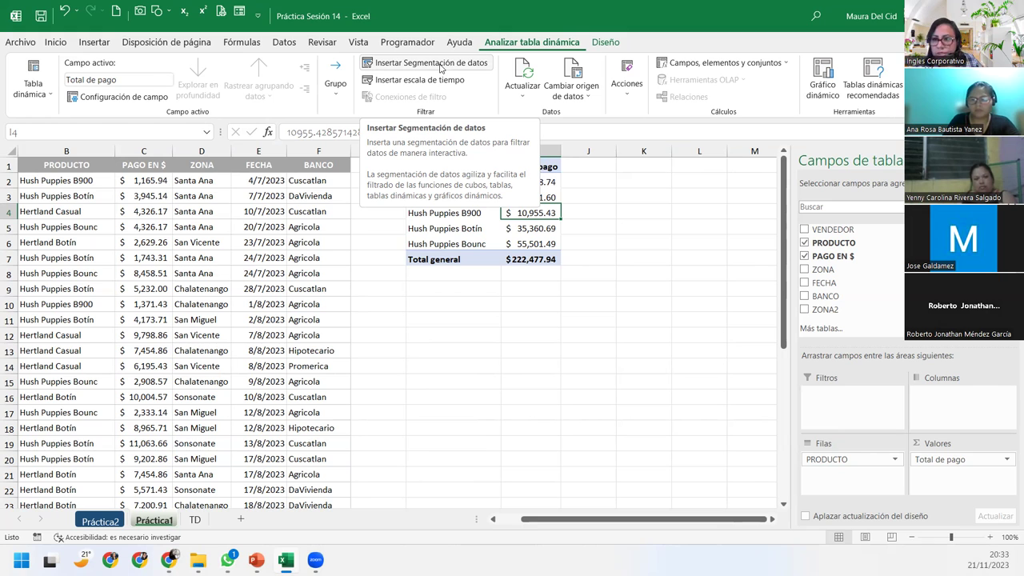
Step: Insert a BANCO slicer and move it beside the pivot at columns J–K
left_click(441, 69)
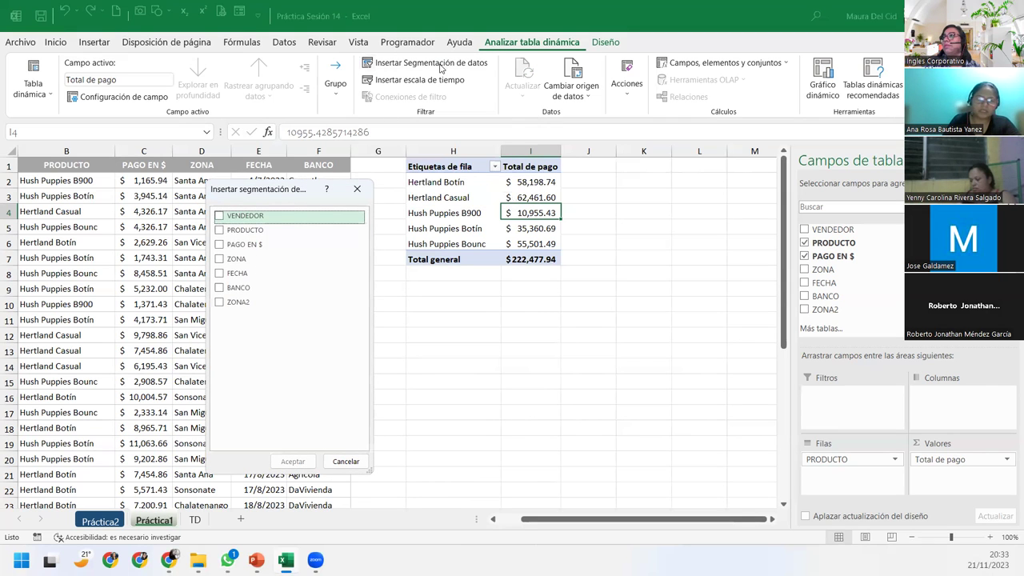
left_click(265, 215)
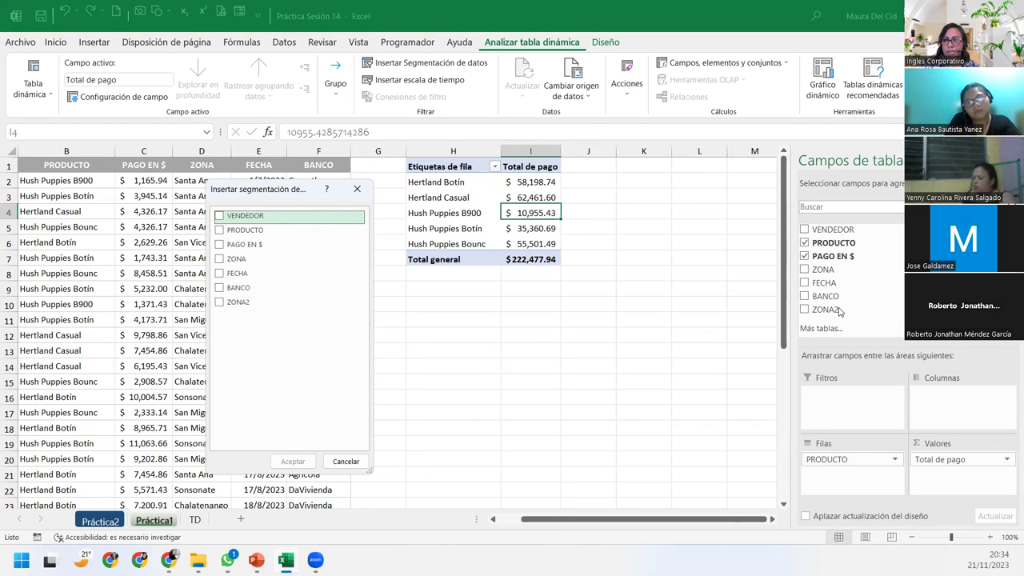
left_click(220, 289)
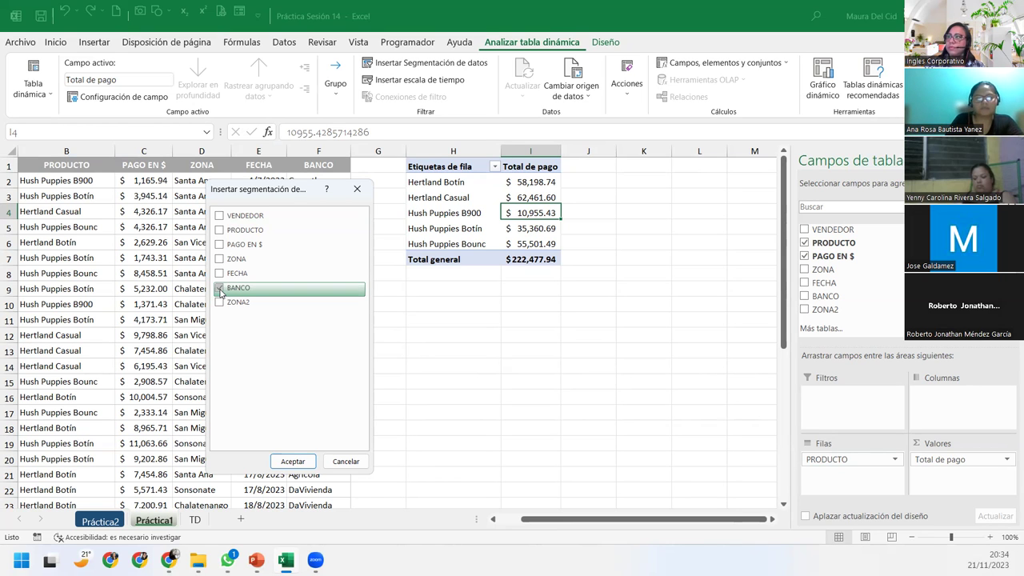
left_click(293, 461)
left_click_drag(362, 257, 577, 167)
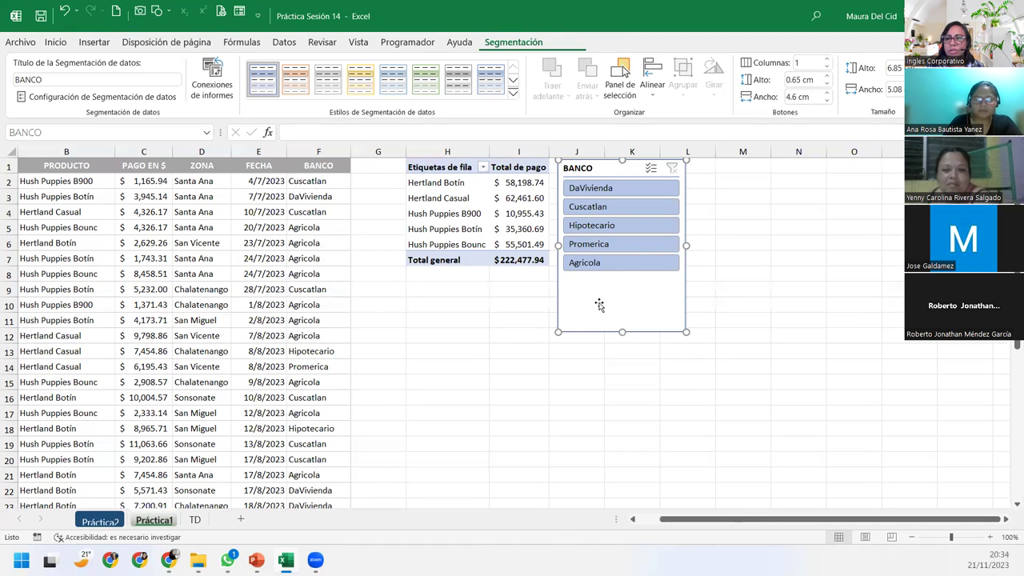
Step: Shrink the BANCO slicer to its five banks, test each bank filter, then clear it
left_click_drag(617, 332, 637, 281)
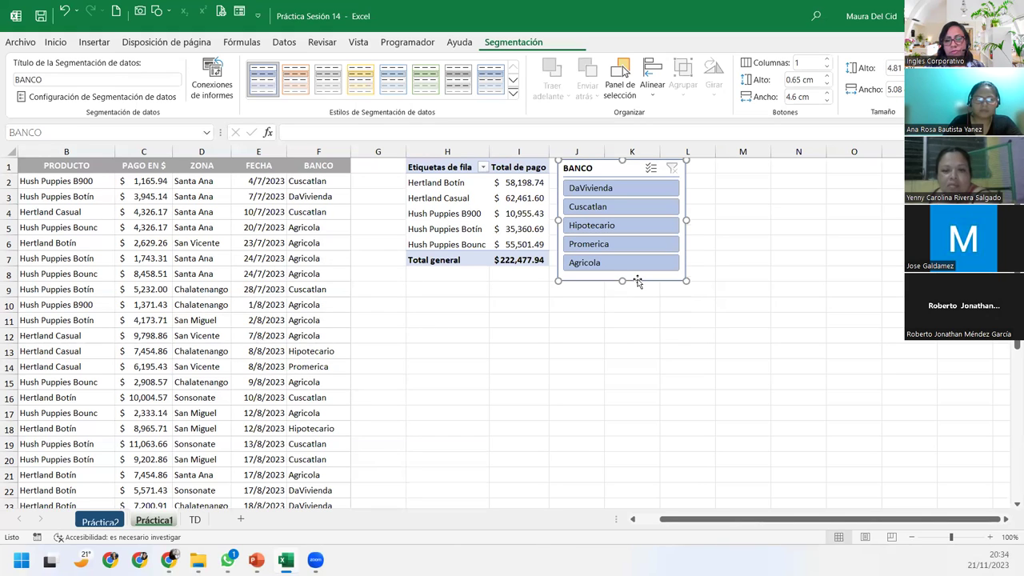
left_click(620, 205)
left_click(620, 188)
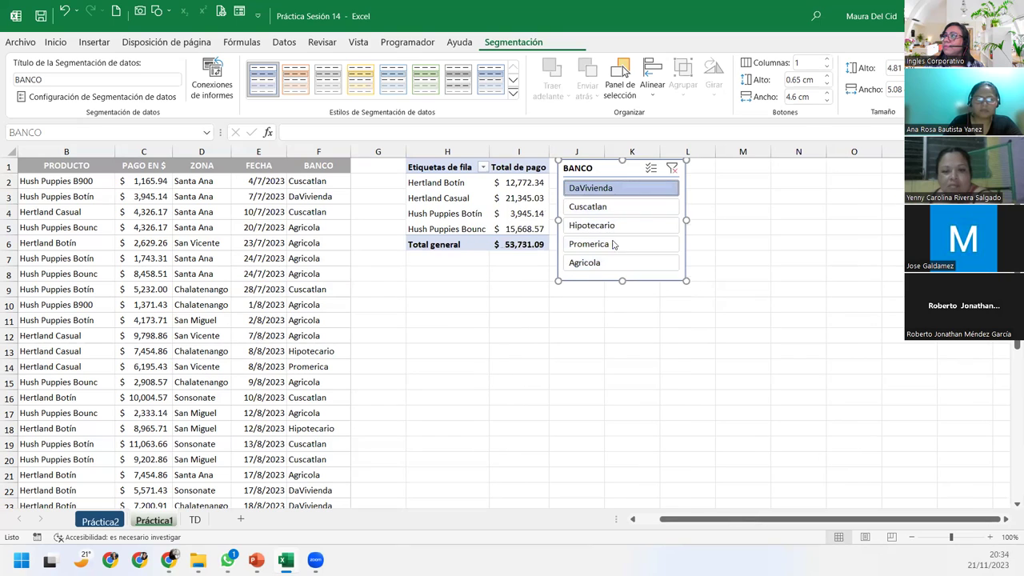
left_click(614, 245)
left_click(614, 227)
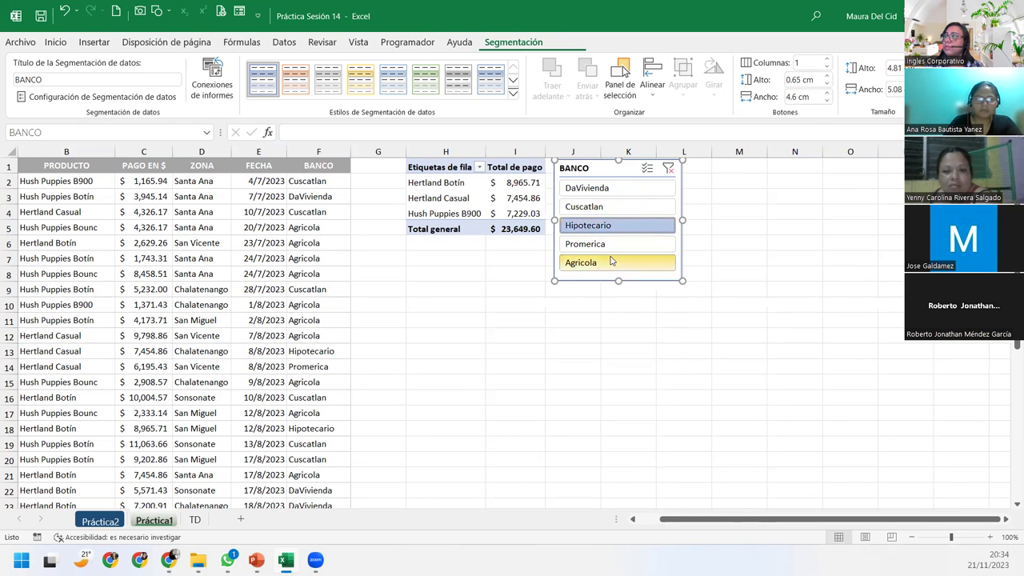
left_click(613, 261)
left_click(670, 170)
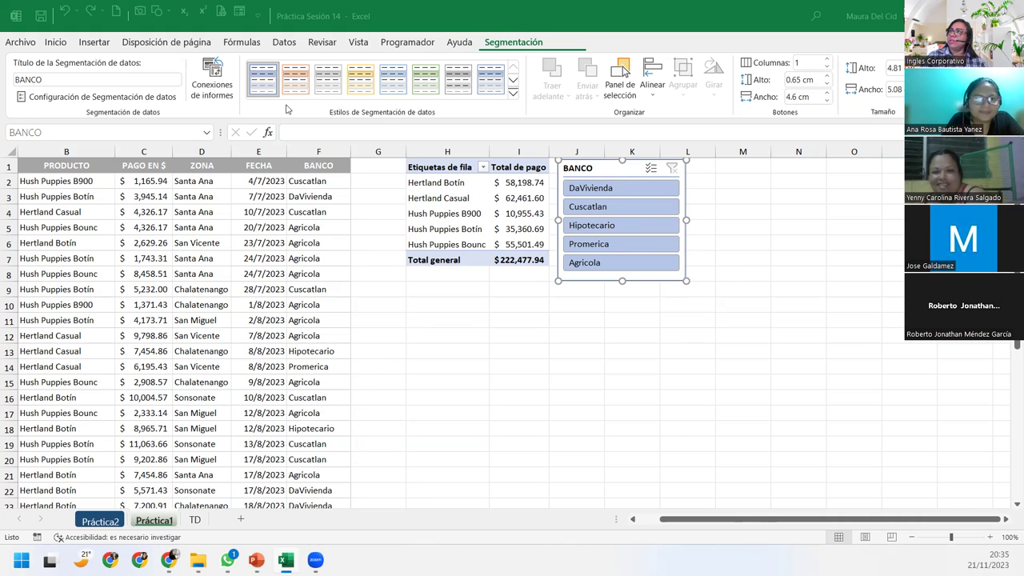
Step: Give the BANCO slicer the first dark Oscuro style, 2 button columns, and a compact size
left_click(514, 93)
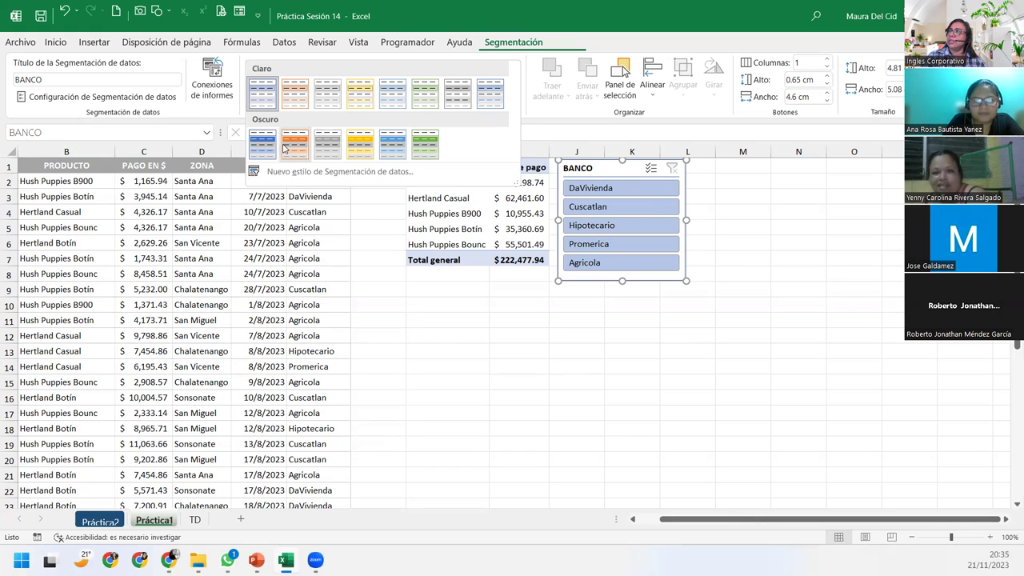
left_click(264, 143)
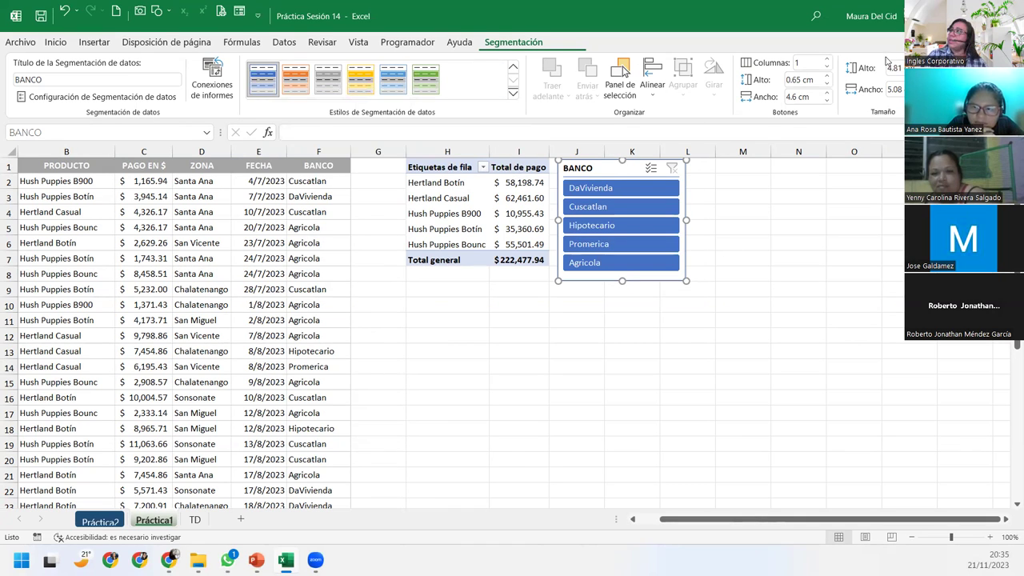
left_click(828, 62)
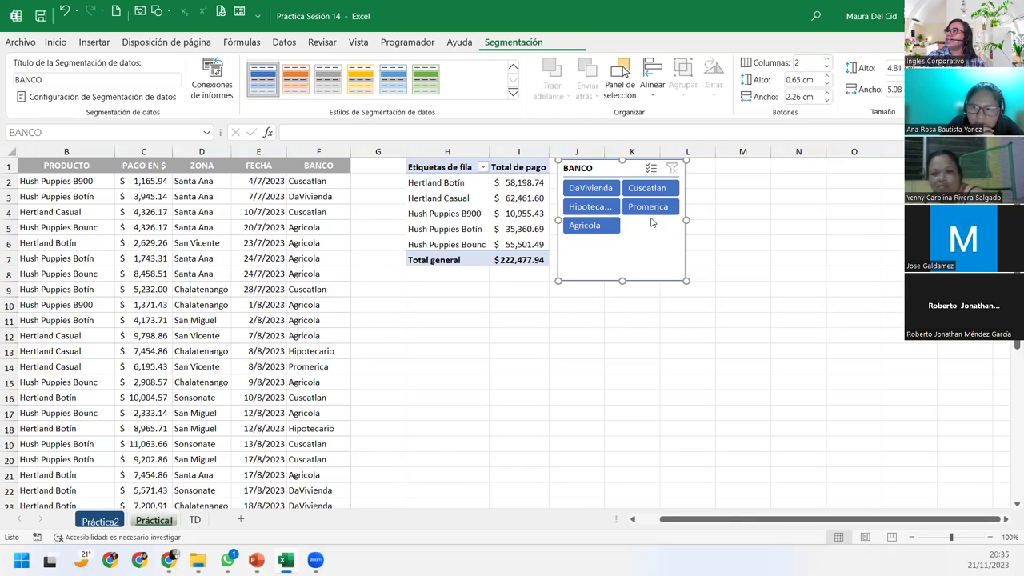
left_click(828, 62)
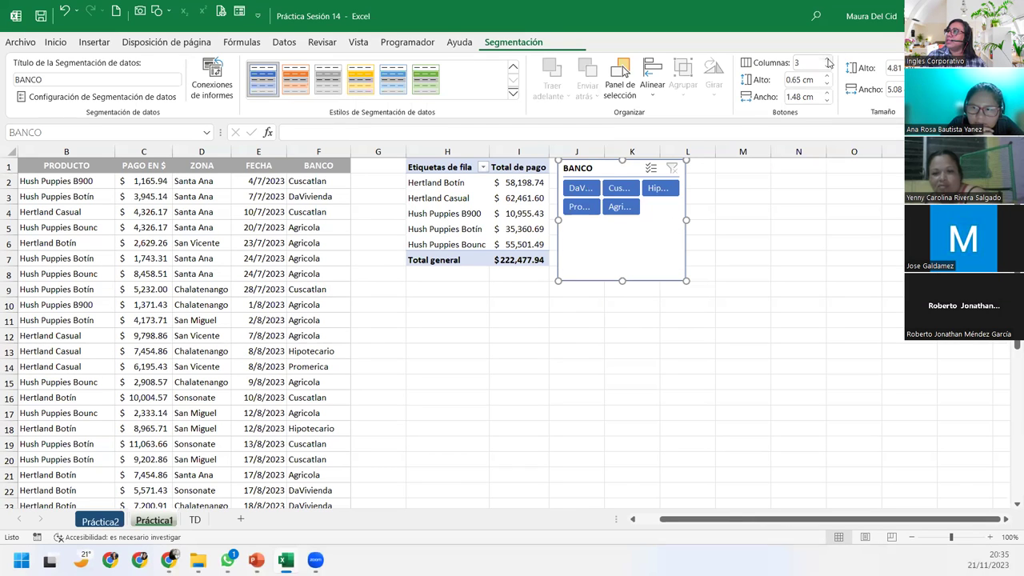
left_click(828, 70)
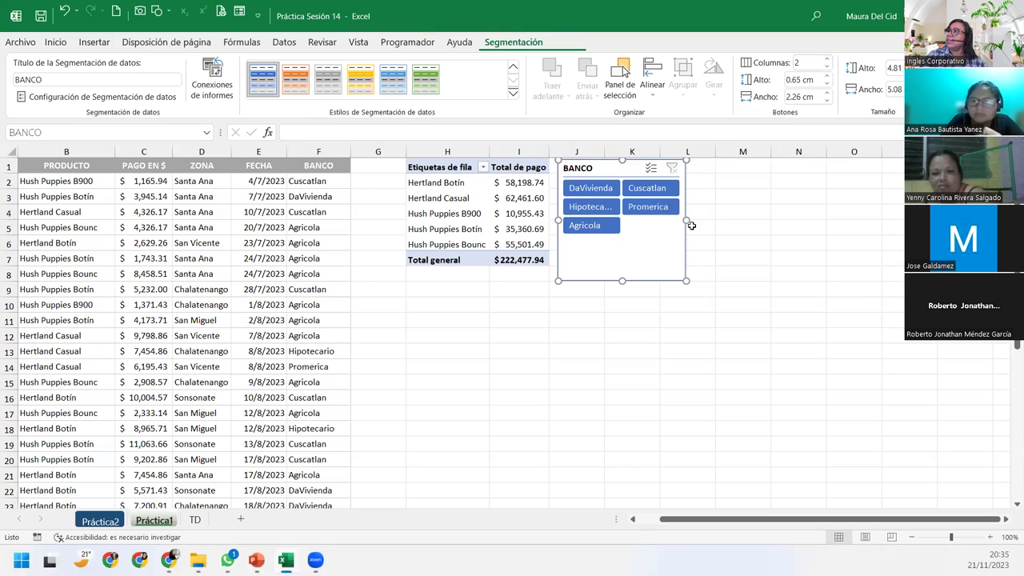
left_click_drag(686, 219, 701, 219)
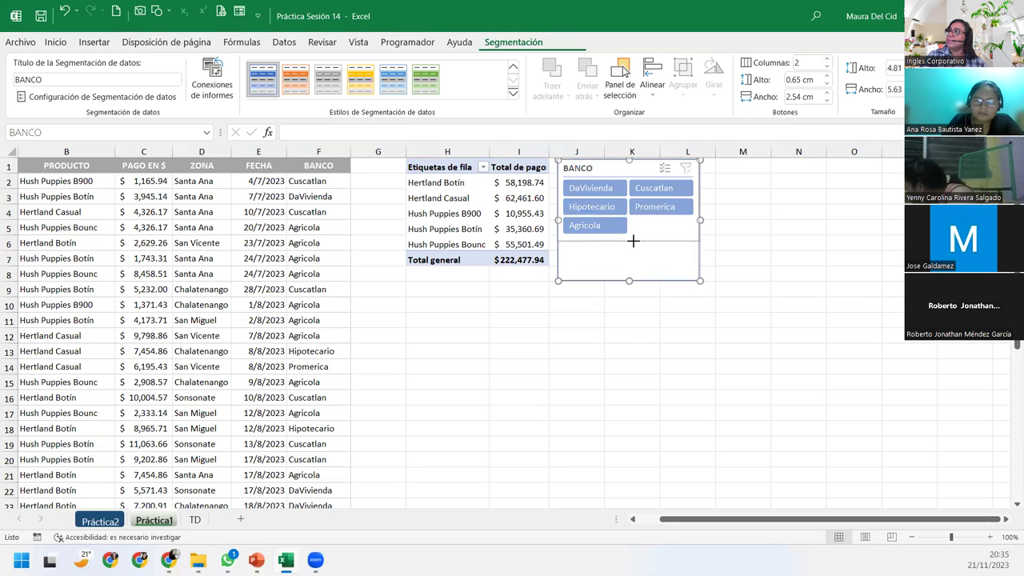
left_click_drag(630, 257, 628, 242)
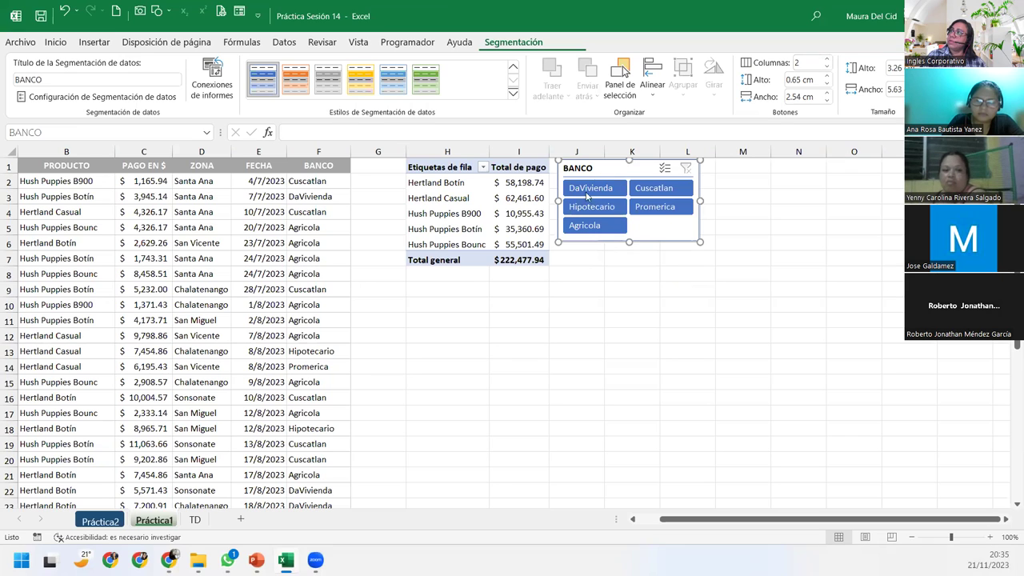
left_click(589, 190)
left_click(591, 207)
left_click(654, 207)
left_click(675, 192)
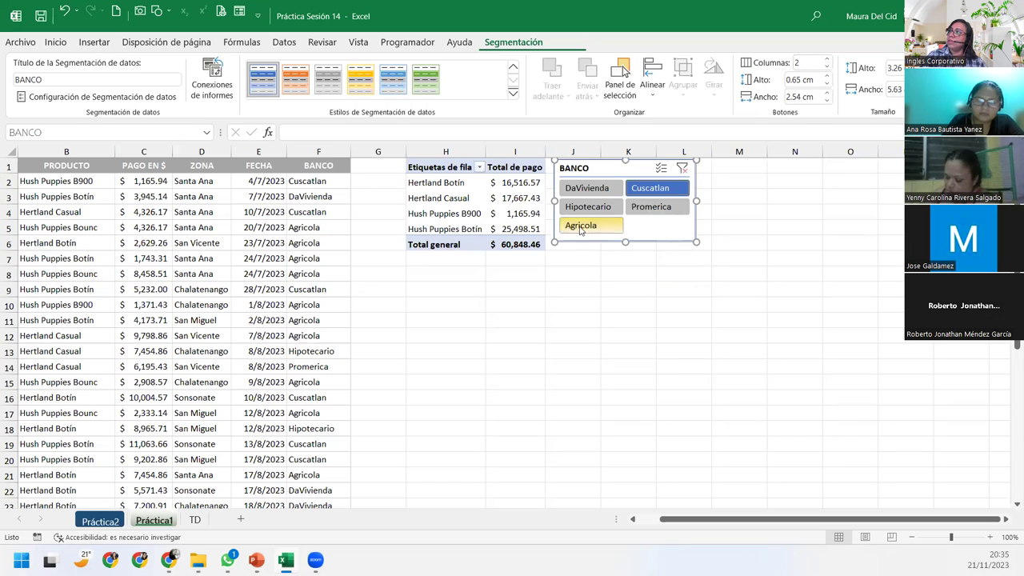
left_click(581, 228)
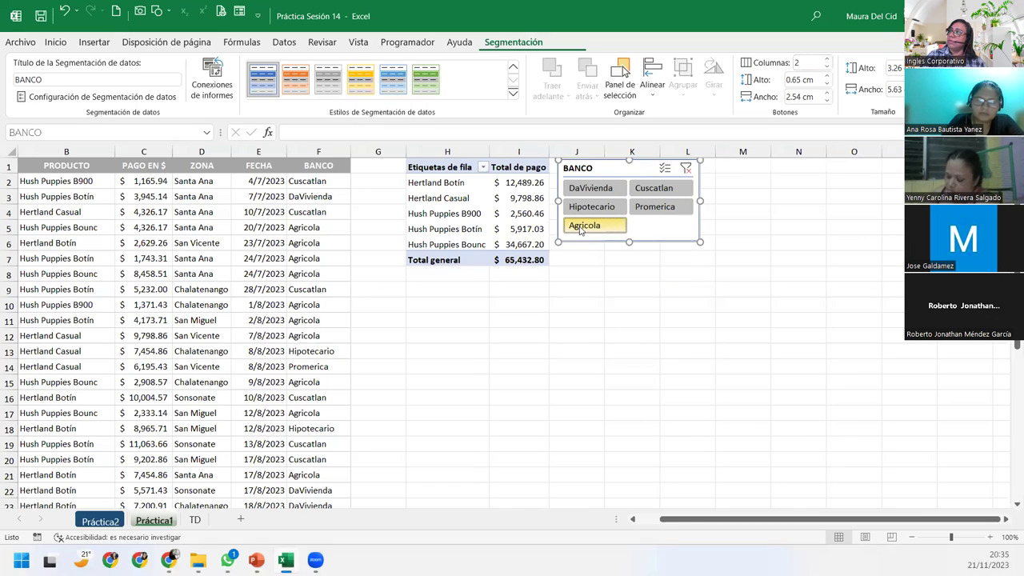
left_click(686, 168)
left_click(667, 168)
left_click(664, 169)
left_click(619, 207)
left_click(640, 189)
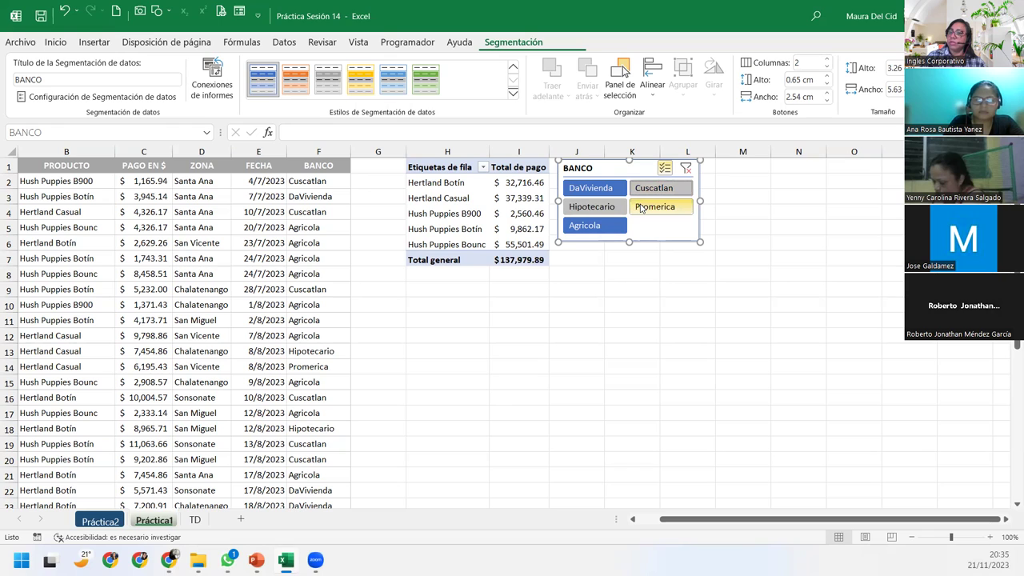
left_click(689, 169)
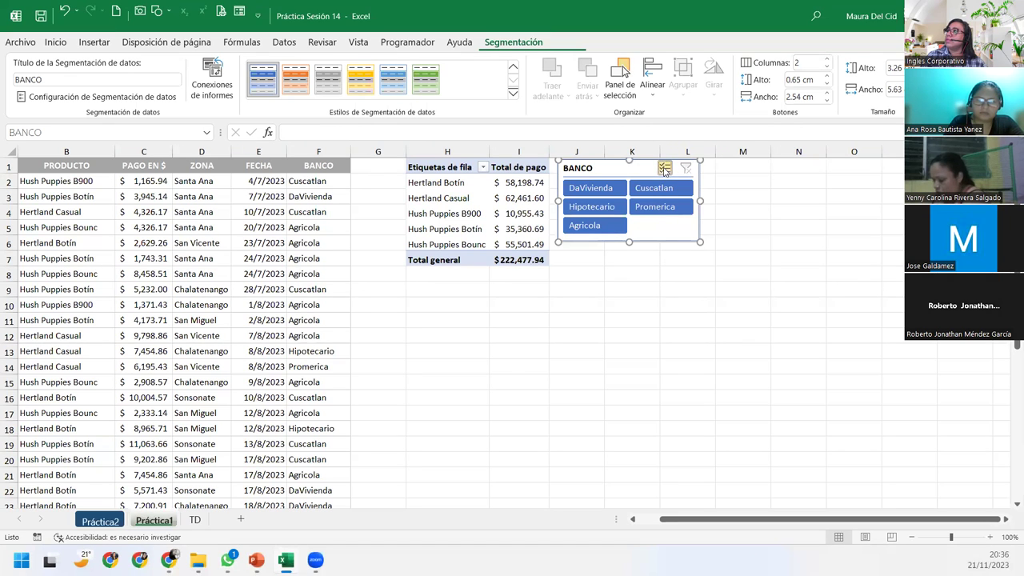
left_click(589, 188)
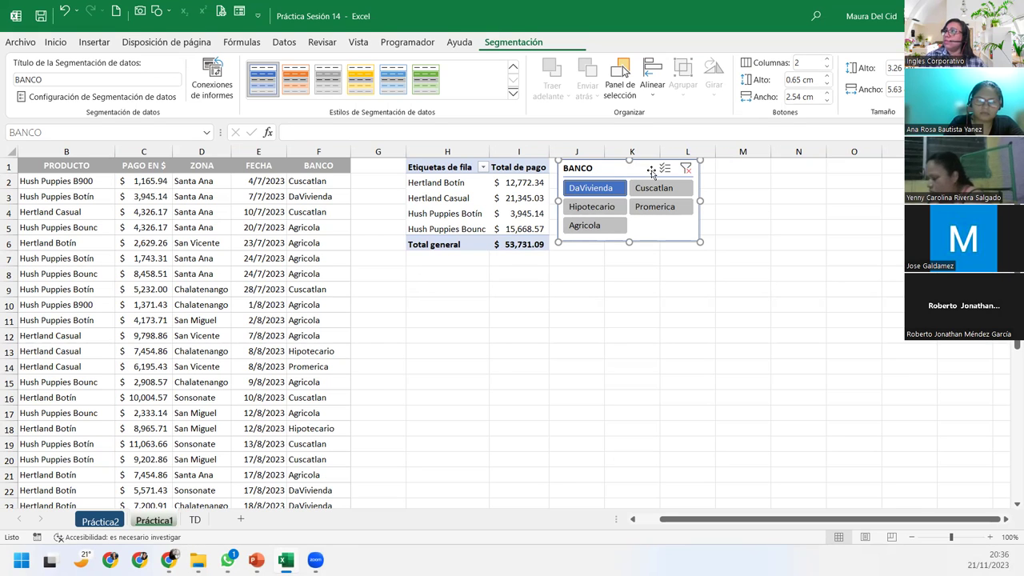
left_click(603, 210)
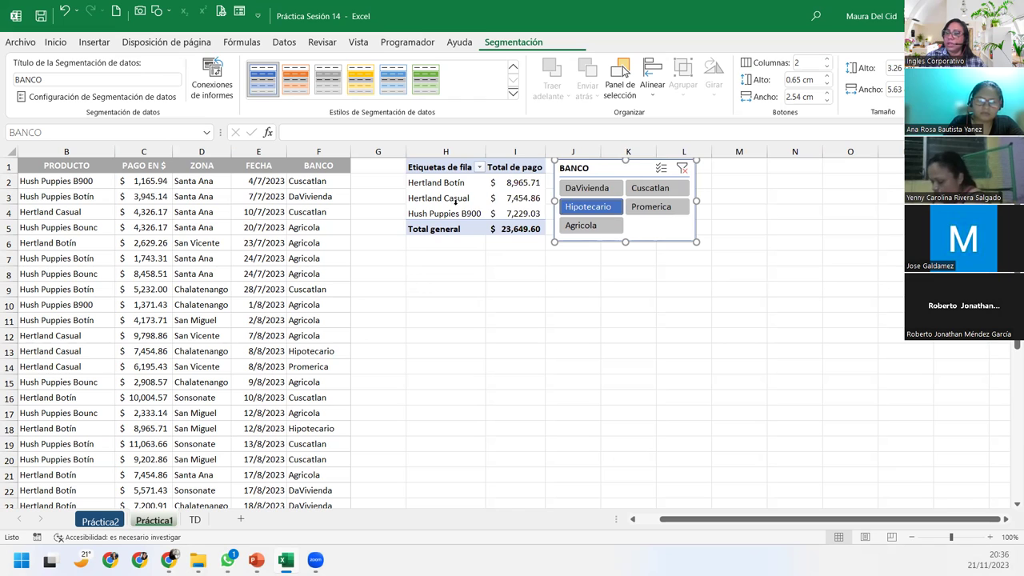
left_click(632, 208)
left_click(652, 189)
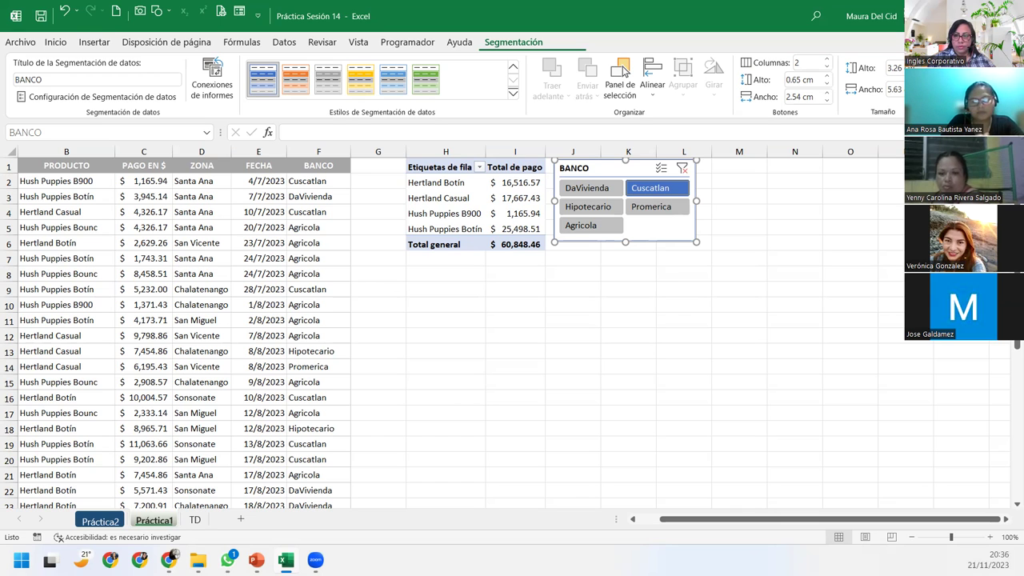
left_click(503, 227)
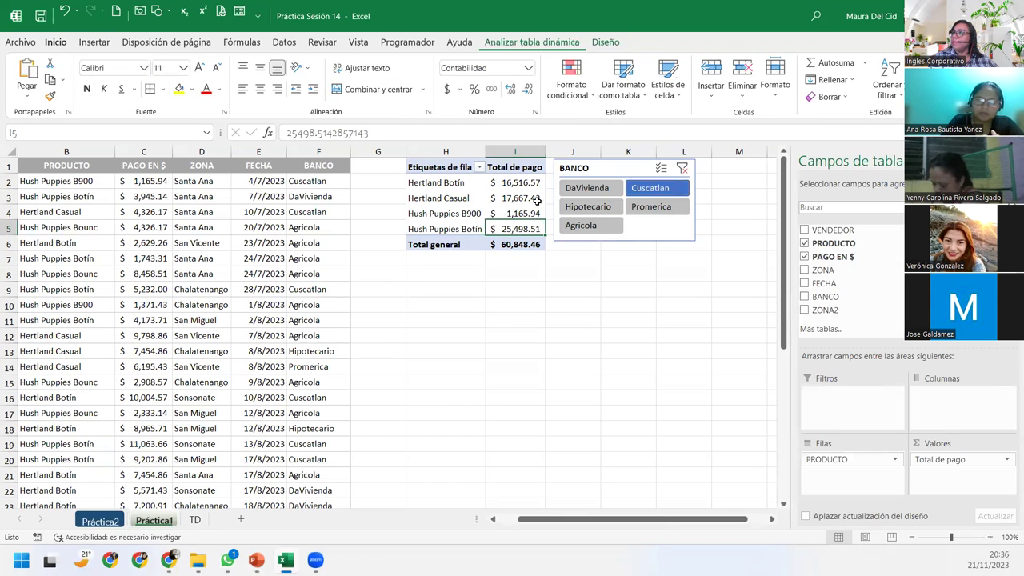
left_click(653, 171)
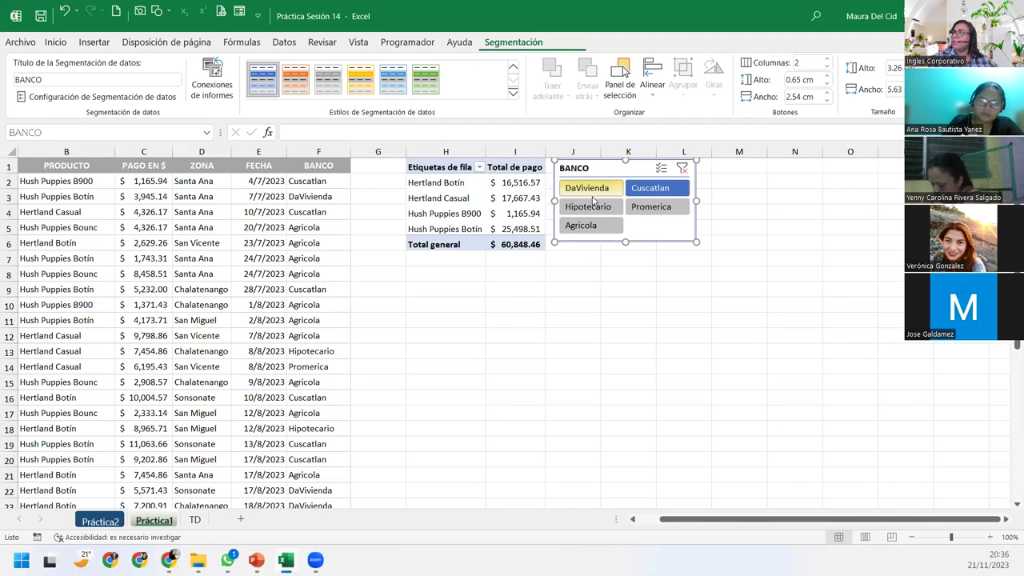
left_click(684, 170)
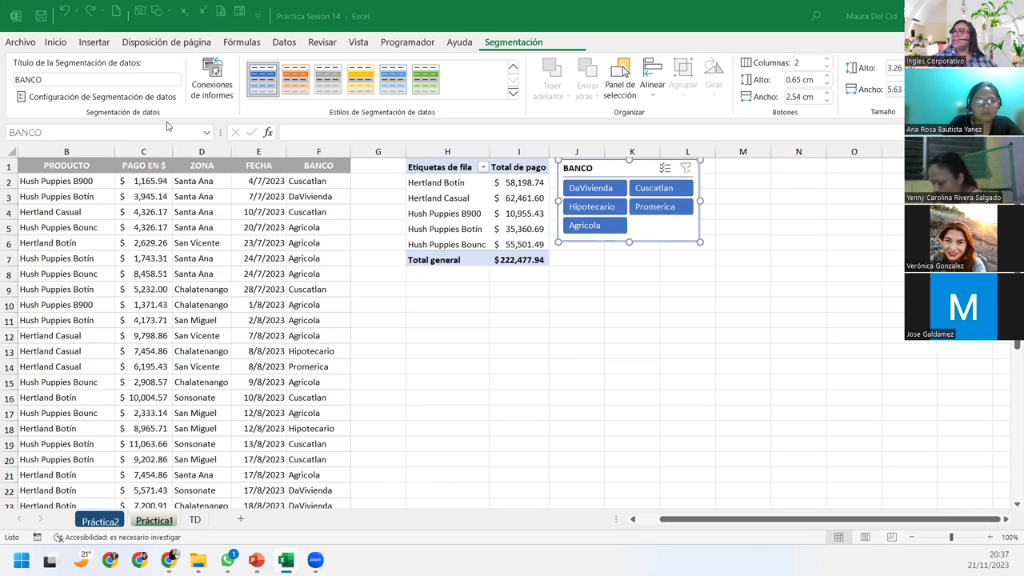
Step: Select a cell in the Total de pago pivot and show the Analizar tabla dinámica options
left_click(472, 197)
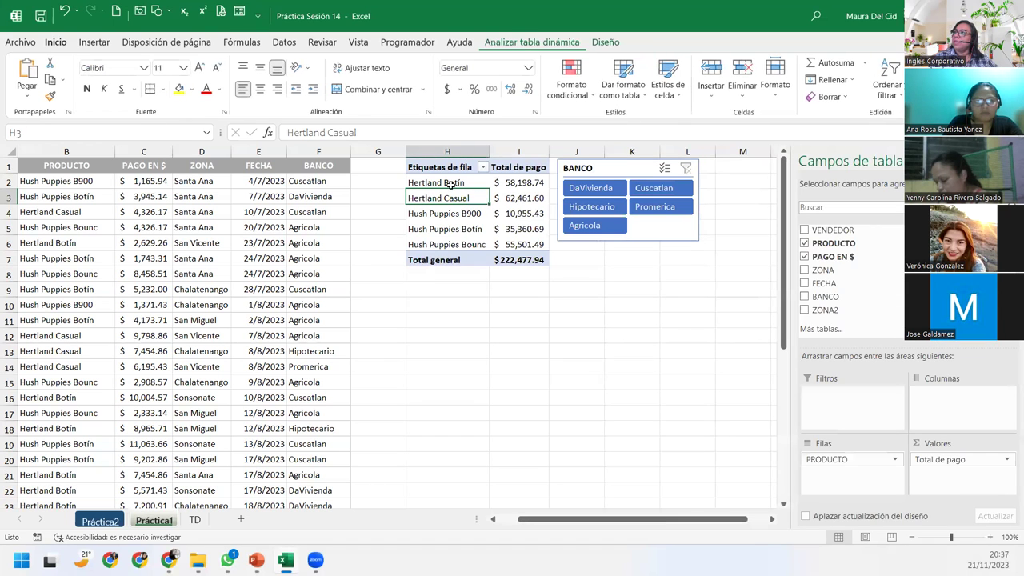
left_click(524, 44)
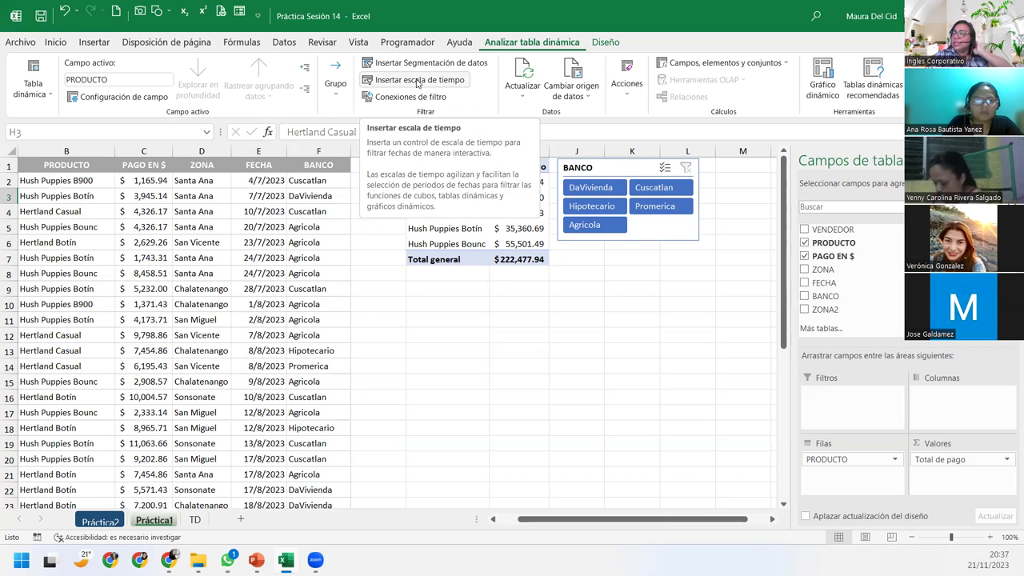
Step: Insert a FECHA timeline and place it under the BANCO slicer
left_click(417, 84)
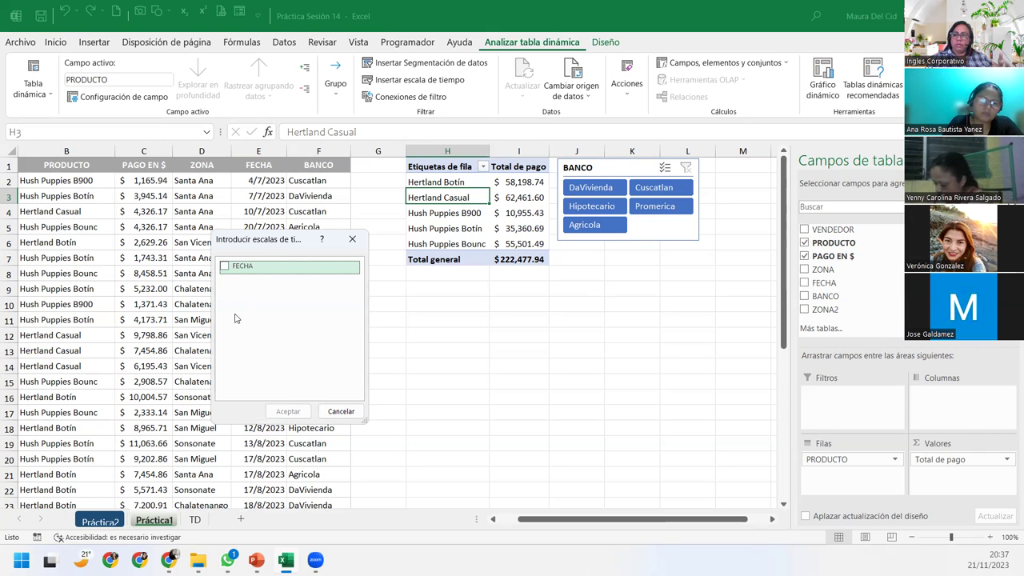
left_click(224, 267)
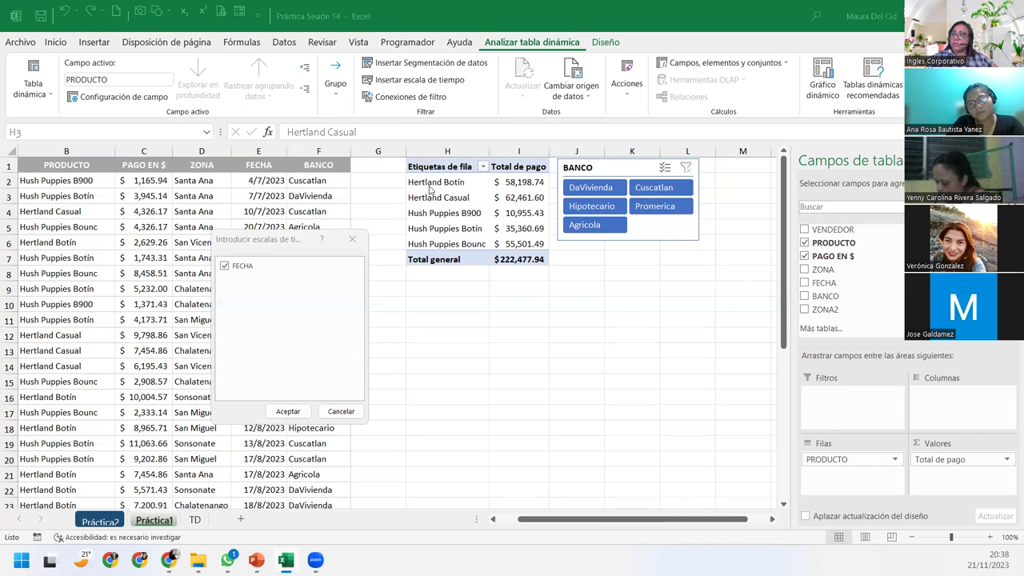
left_click(290, 412)
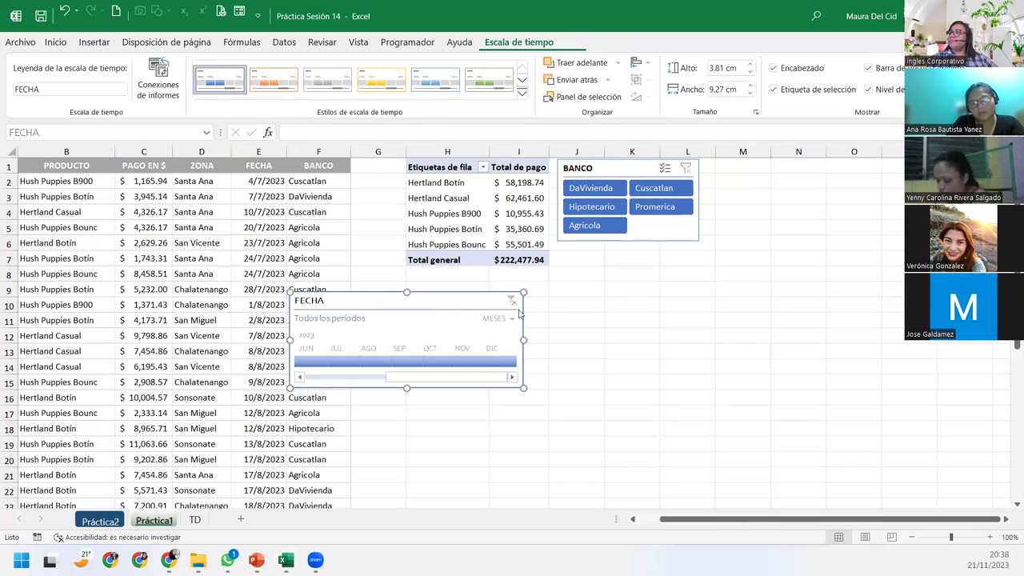
left_click_drag(433, 308, 702, 258)
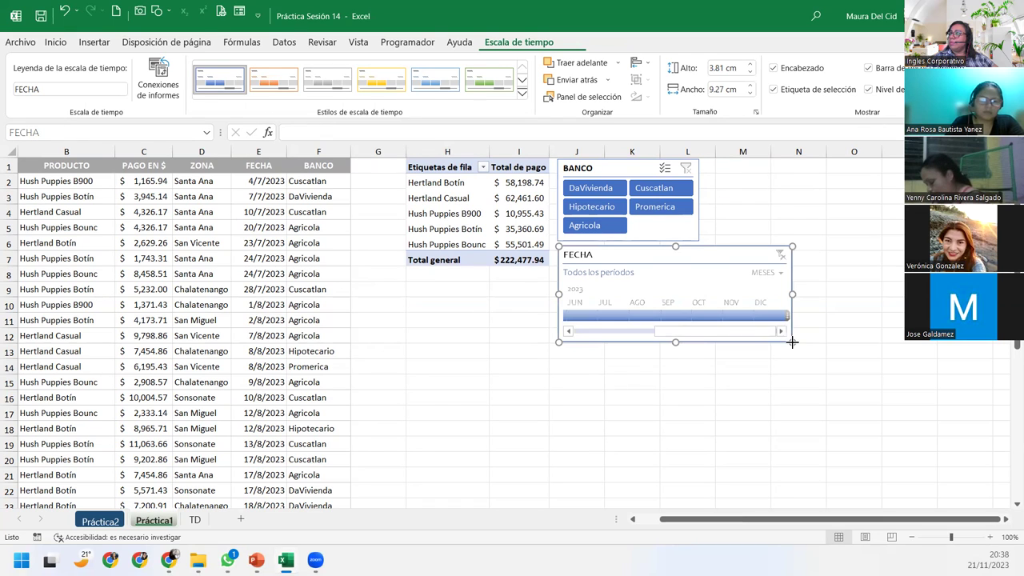
Step: Resize the FECHA timeline and filter it to September 2023
left_click_drag(792, 342, 754, 320)
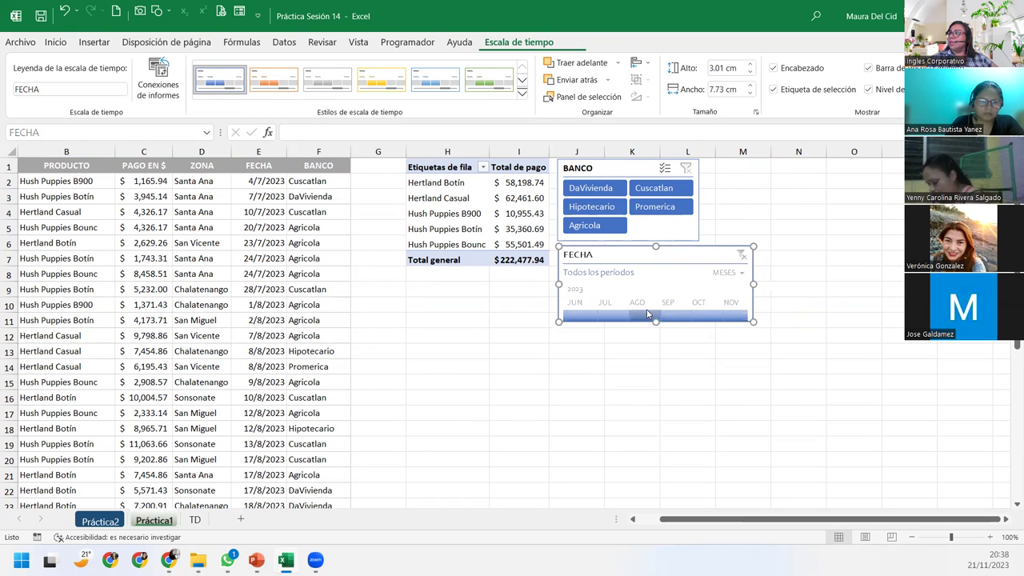
left_click(609, 316)
mouse_move(611, 318)
left_mouse_down()
mouse_move(668, 319)
mouse_move(602, 318)
mouse_move(640, 319)
left_mouse_up()
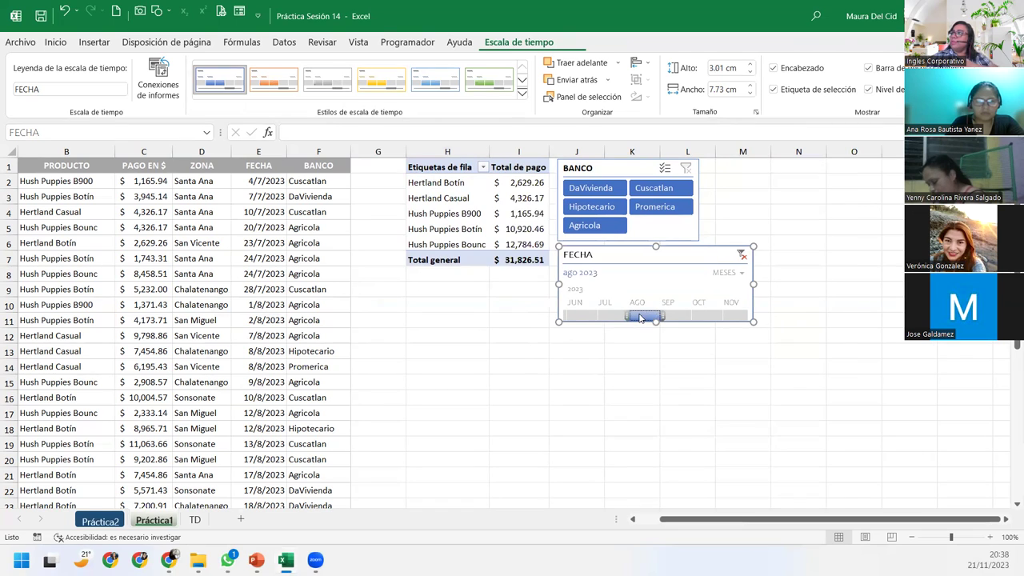
left_click(683, 318)
left_click_drag(695, 315, 726, 319)
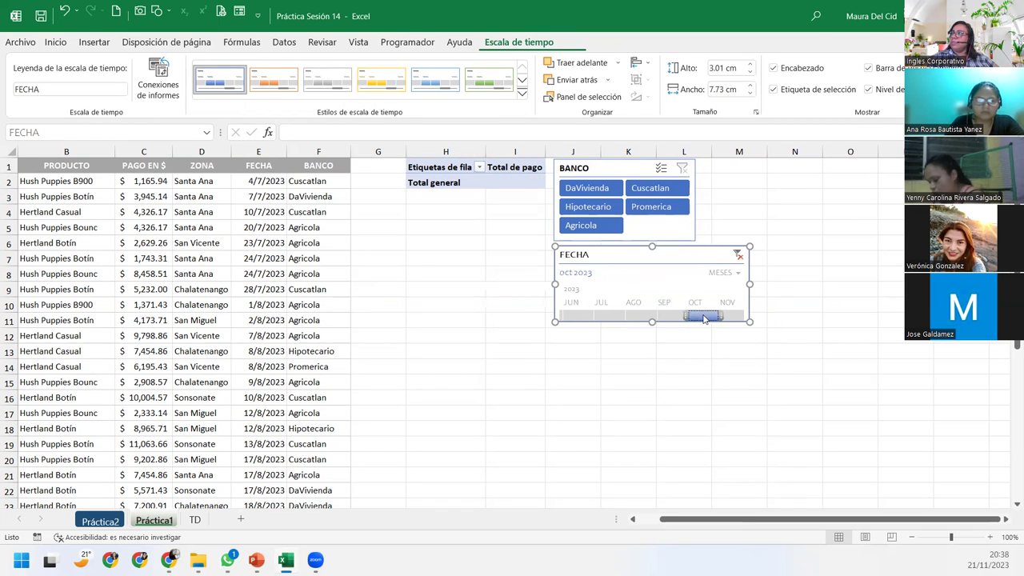
left_click(676, 318)
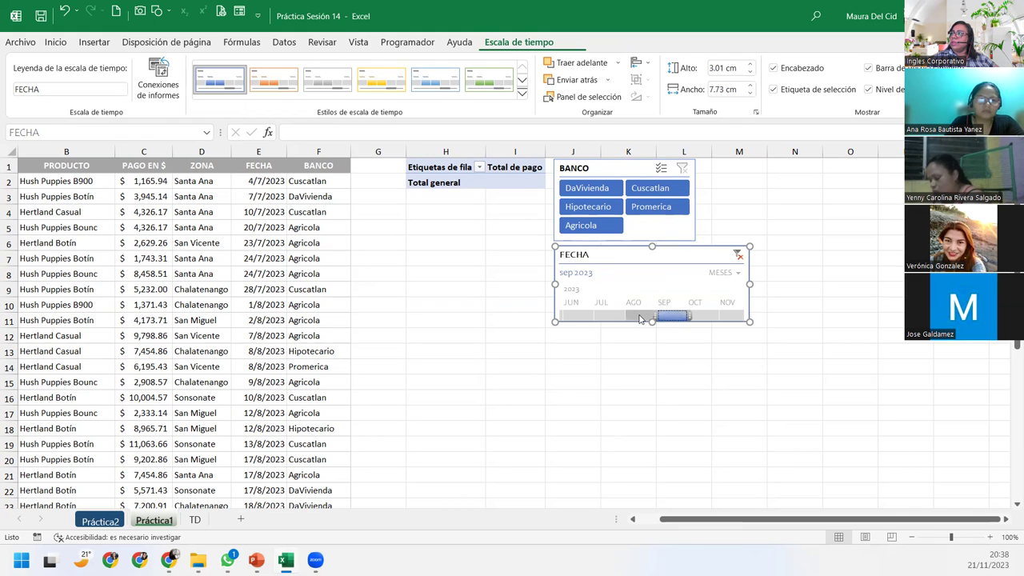
Step: Switch the FECHA timeline to the DÍAS level and enlarge it to show more days
left_click(722, 273)
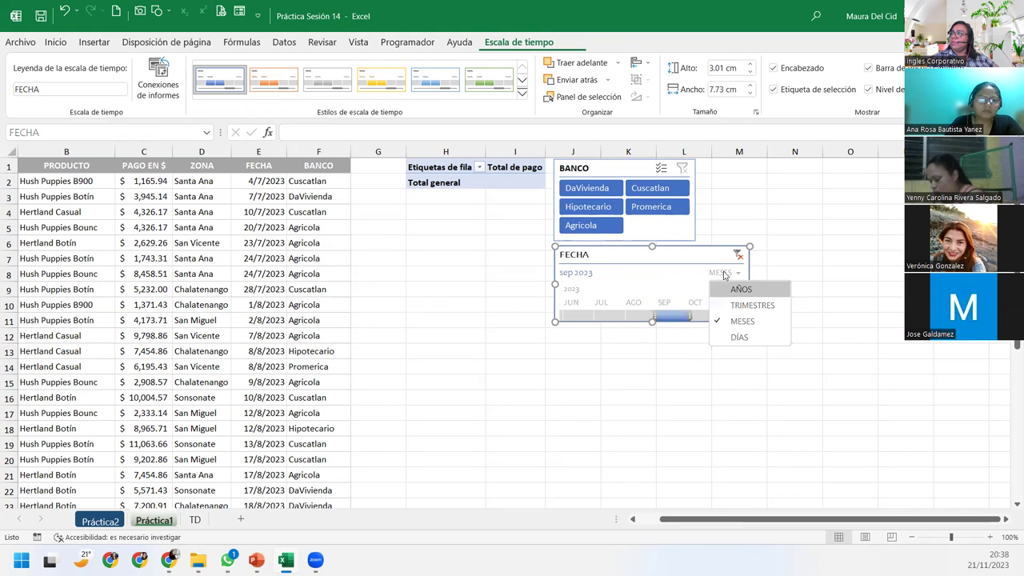
left_click(738, 337)
left_click_drag(748, 321, 775, 386)
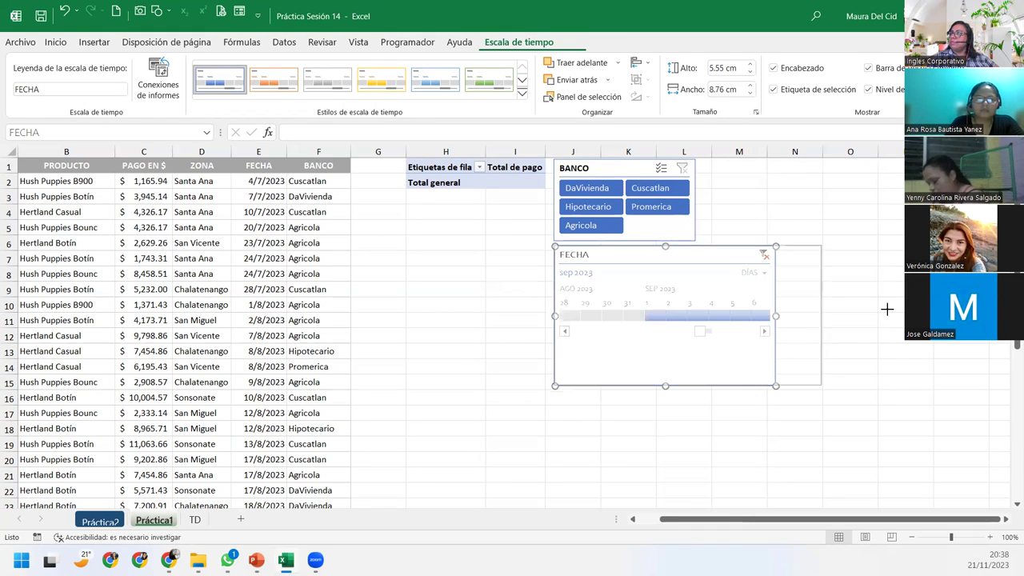
left_click_drag(775, 318, 934, 318)
left_click_drag(745, 384, 745, 346)
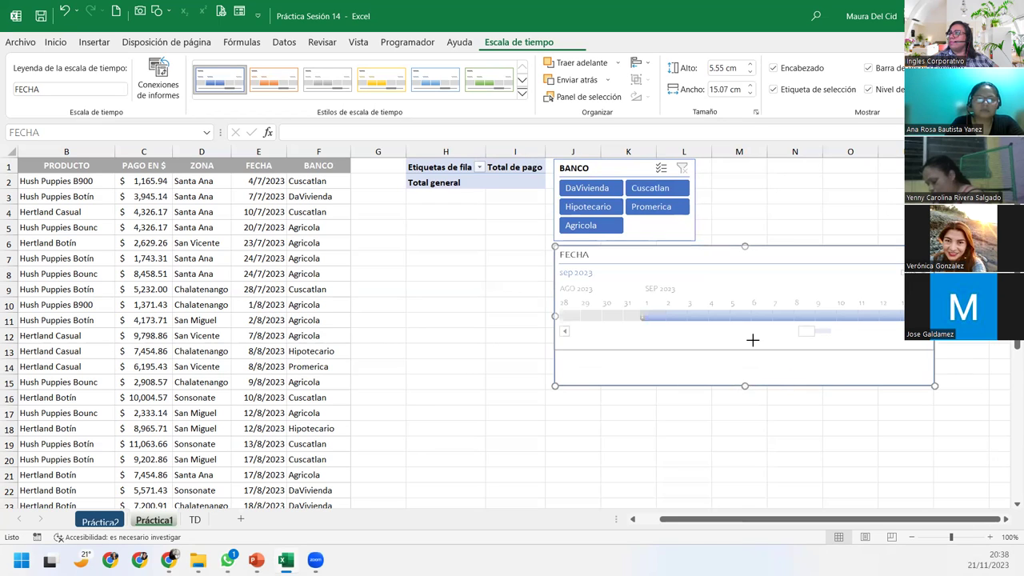
Step: Try the TRIMESTRES and AÑOS levels, return to MESES, then shrink the timeline to show May–December
left_click(901, 272)
left_click(911, 317)
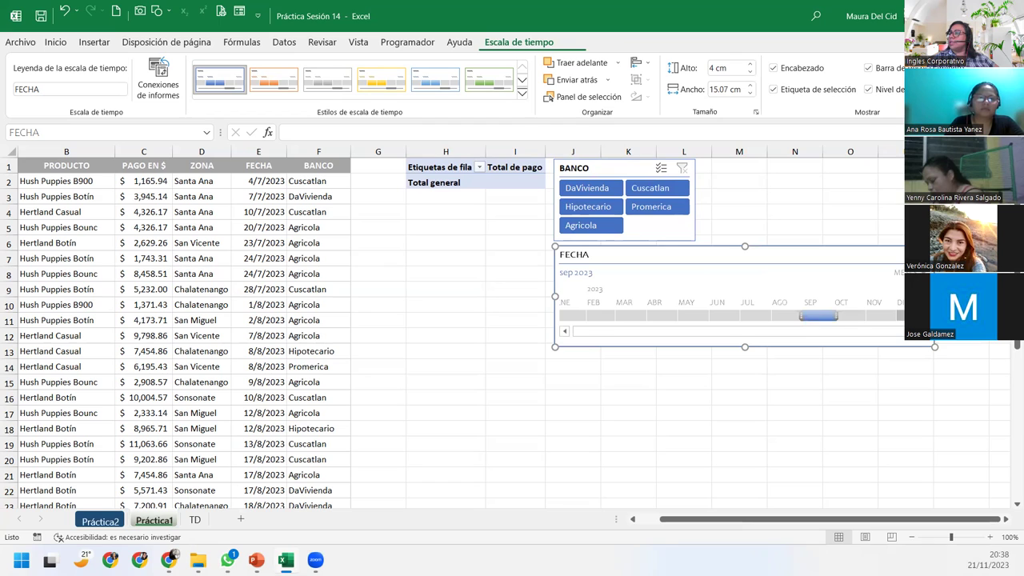
left_click(900, 271)
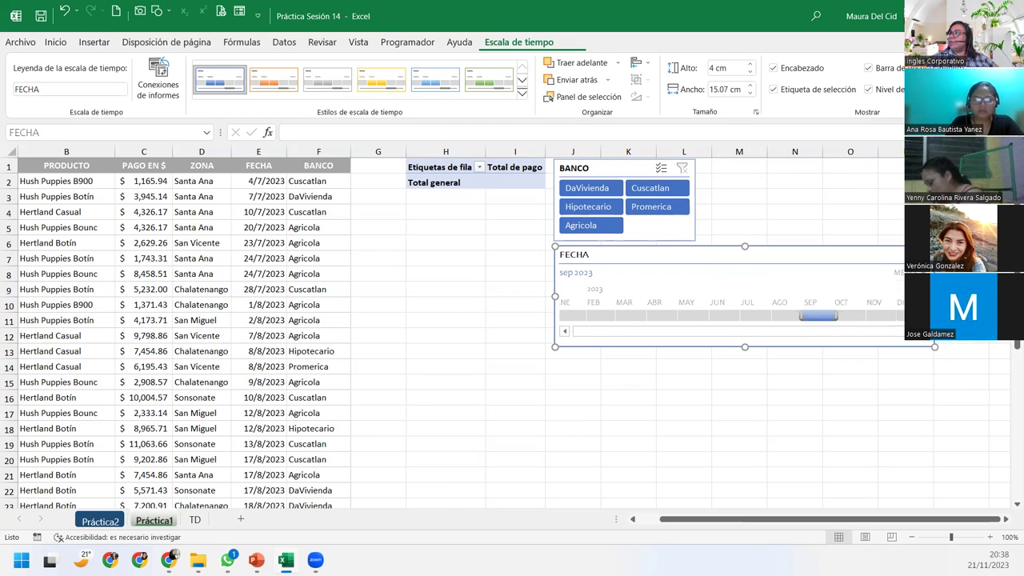
left_click(900, 300)
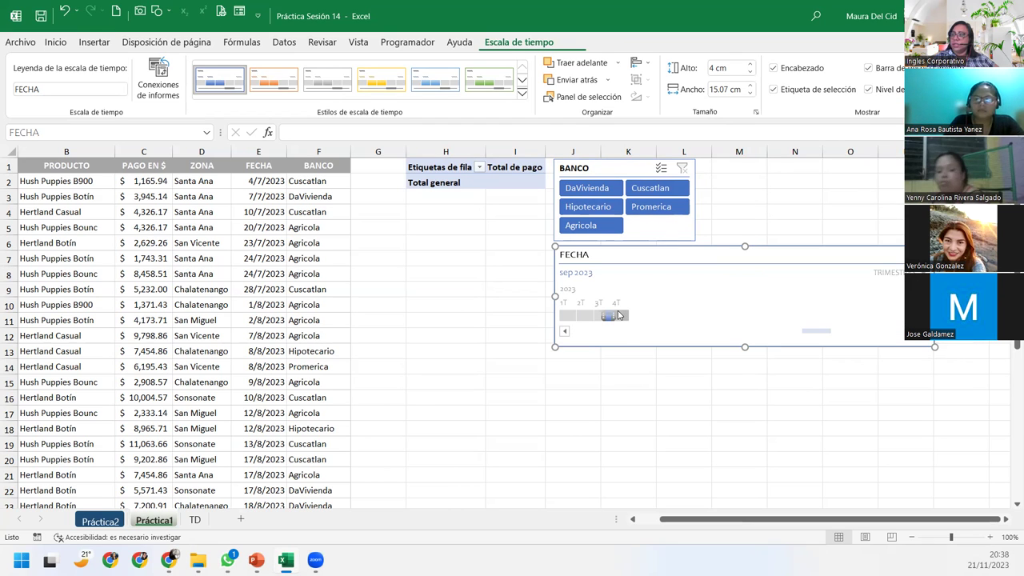
left_click(886, 274)
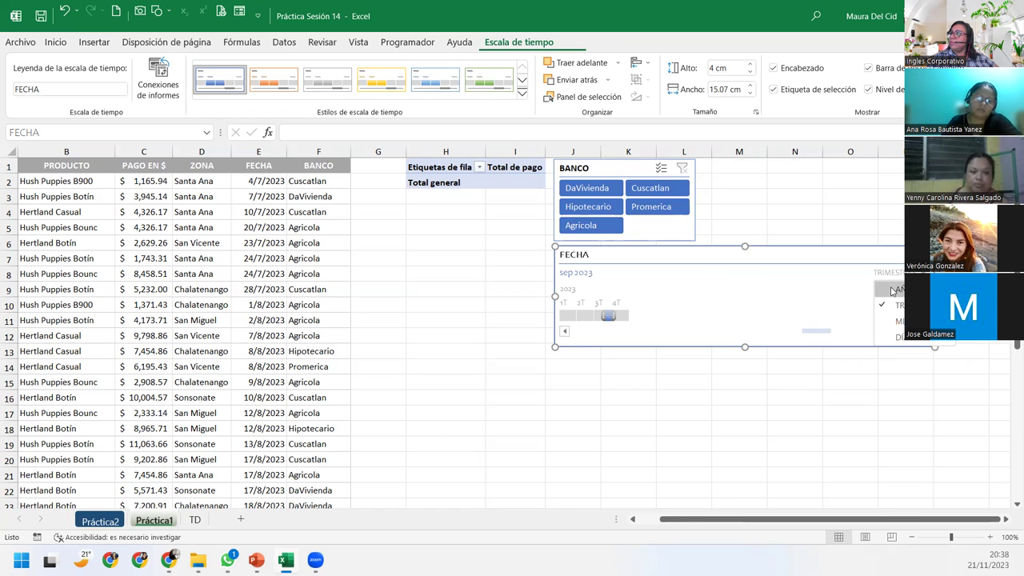
left_click(894, 288)
left_click(894, 272)
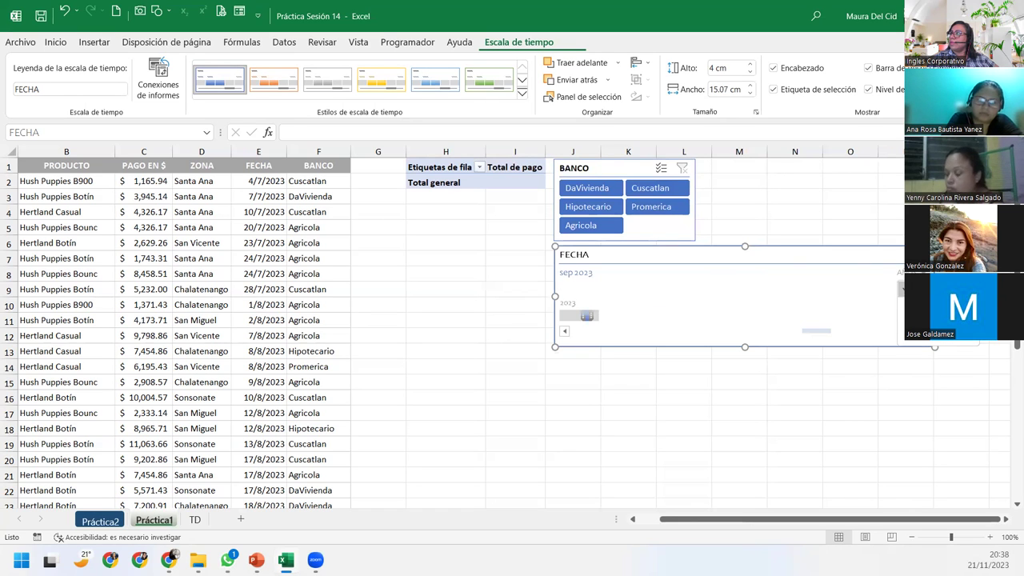
left_click(898, 314)
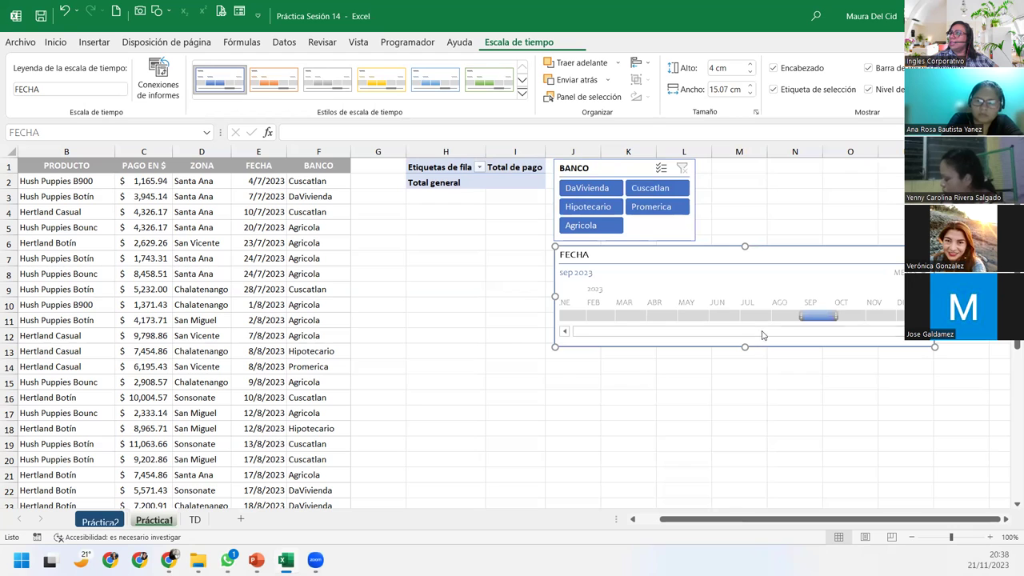
left_click_drag(934, 346, 824, 340)
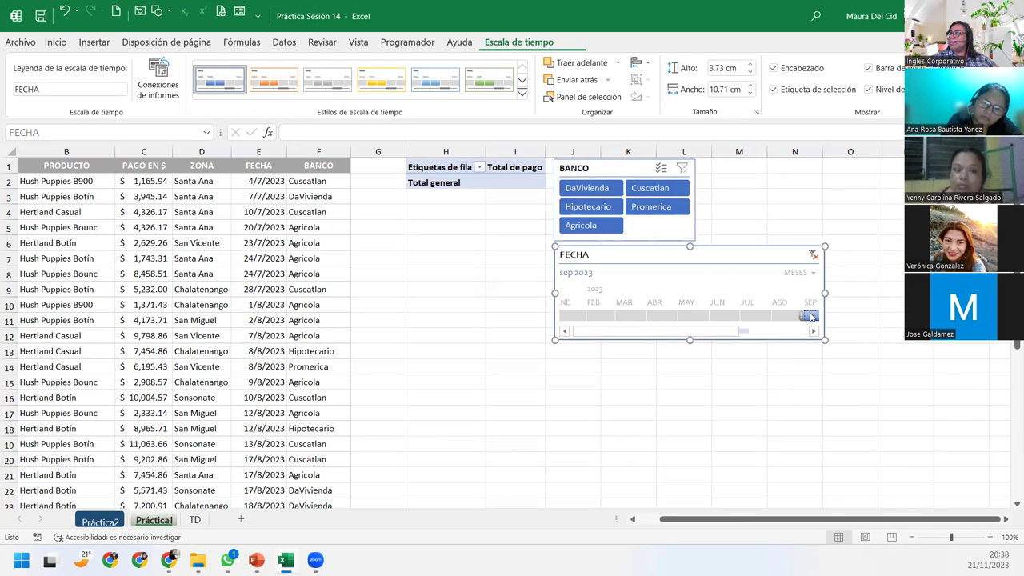
left_click_drag(673, 331, 751, 337)
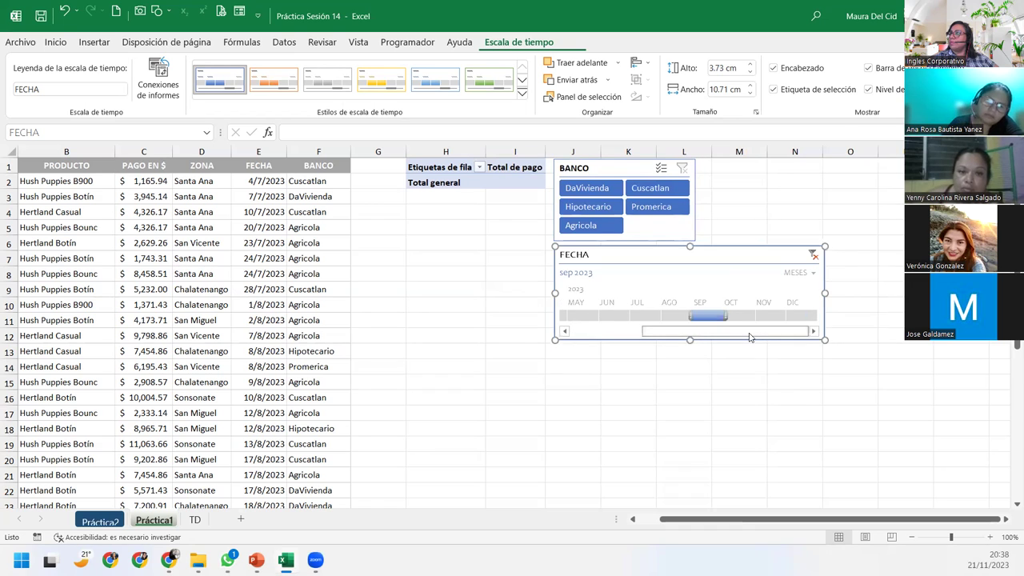
Step: Compare August, September and July 2023 on the timeline, ending on July with total $31,826.51
left_click(680, 316)
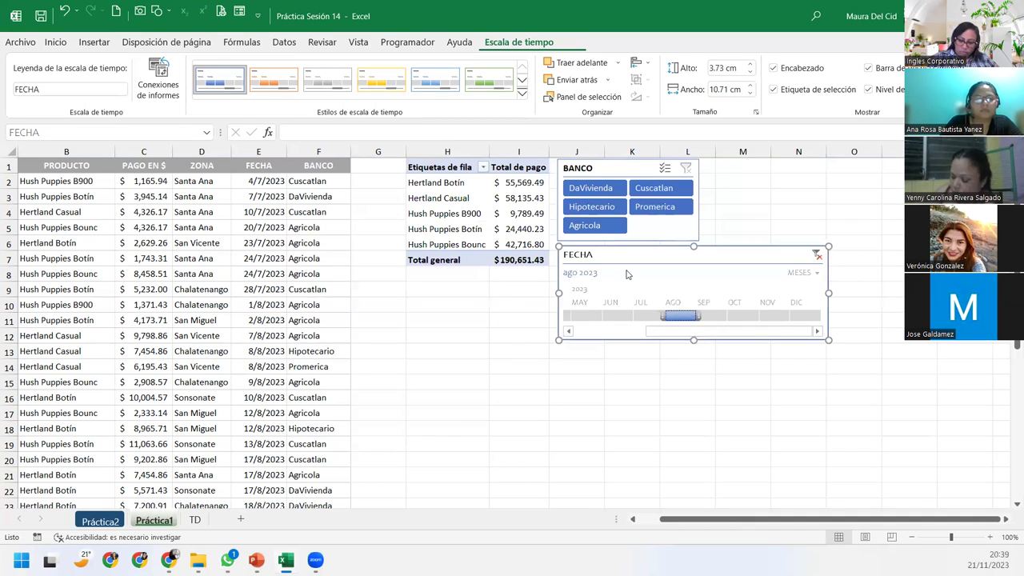
left_click(638, 318)
left_click(680, 315)
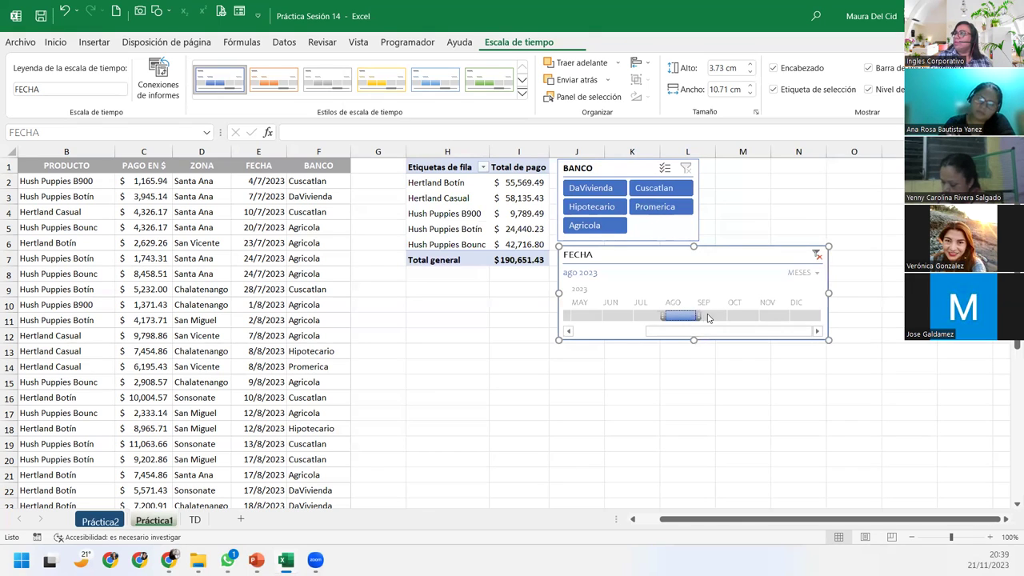
left_click(707, 317)
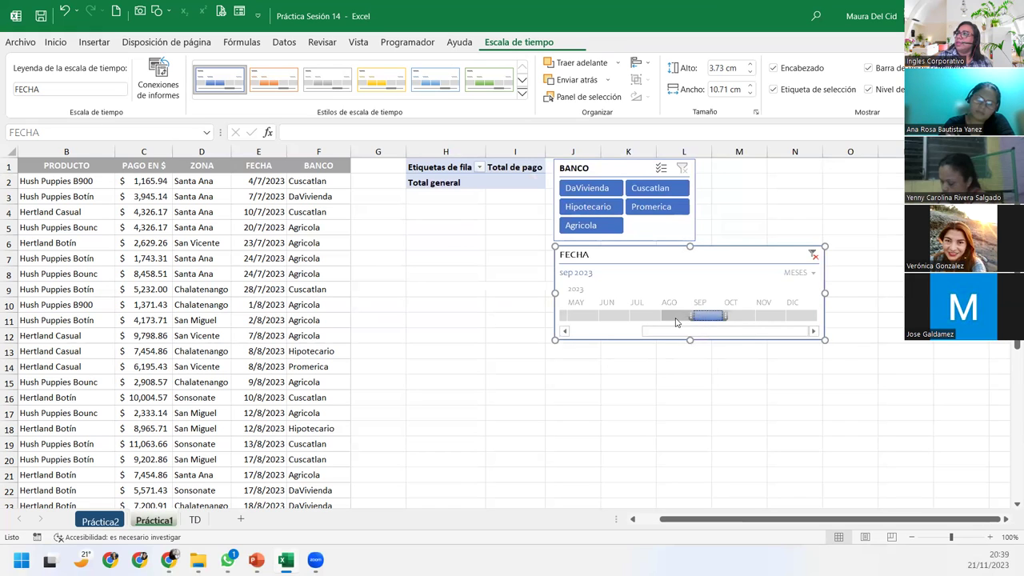
left_click(675, 317)
left_click(646, 315)
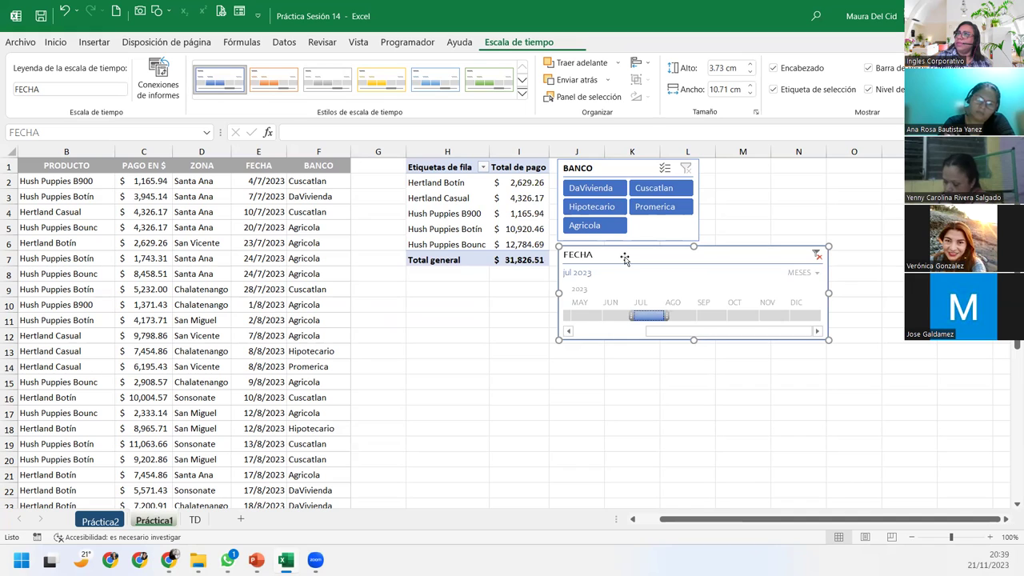
left_click(633, 167)
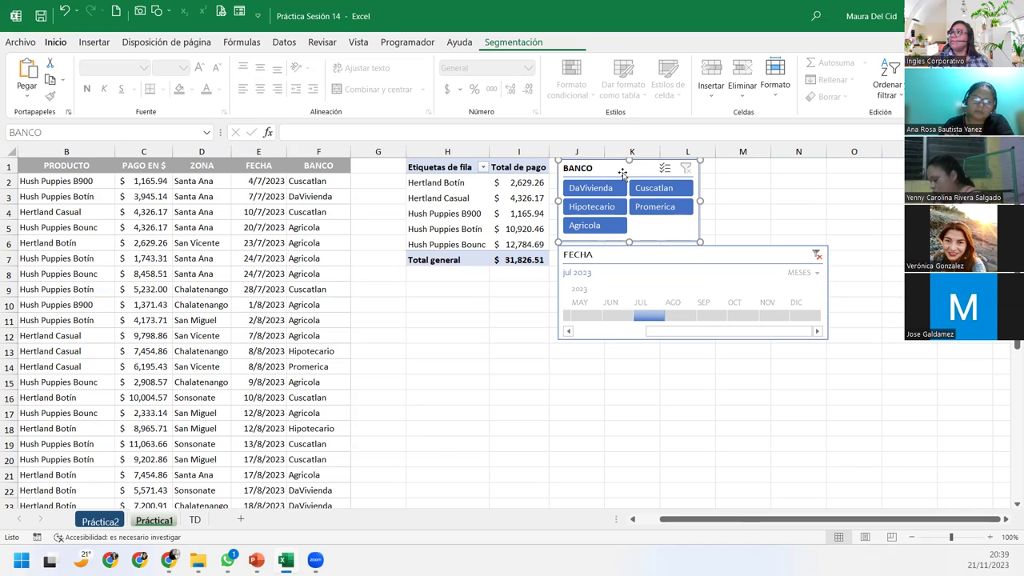
left_click(811, 273)
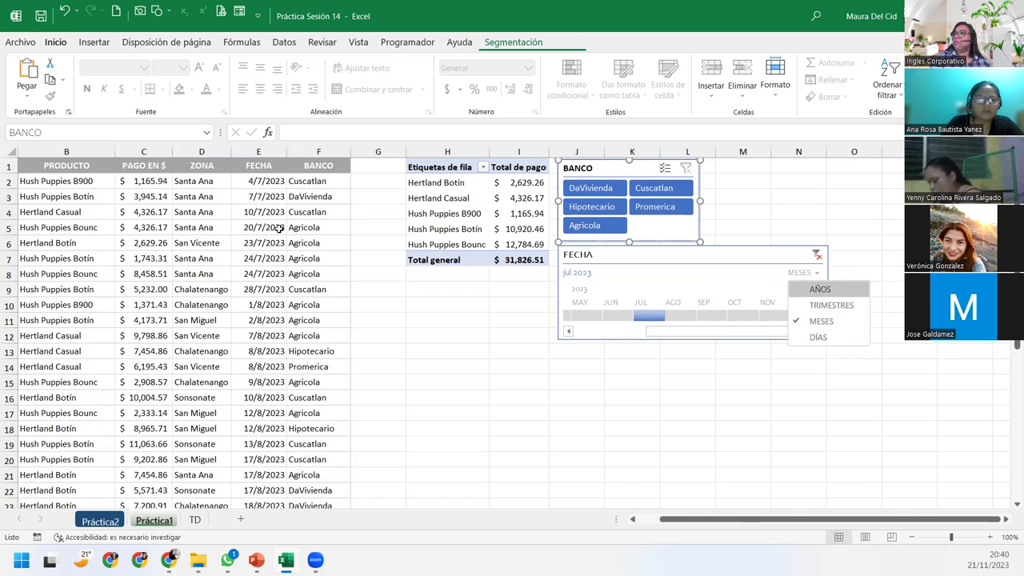
left_click(197, 338)
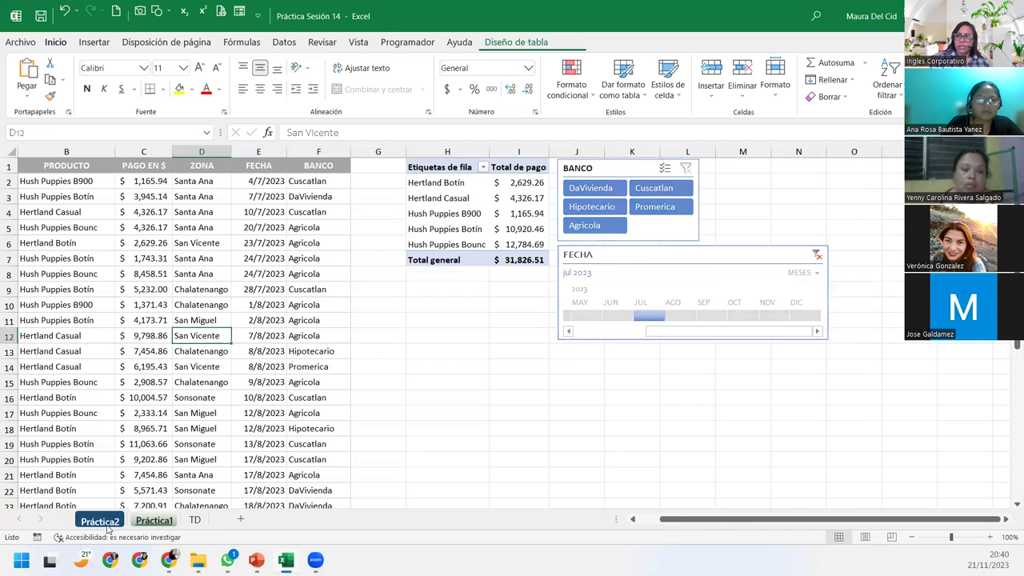
Step: On the Práctica2 order sheet, start a pivot table over Práctica2!$A$1:$E$800
left_click(154, 520)
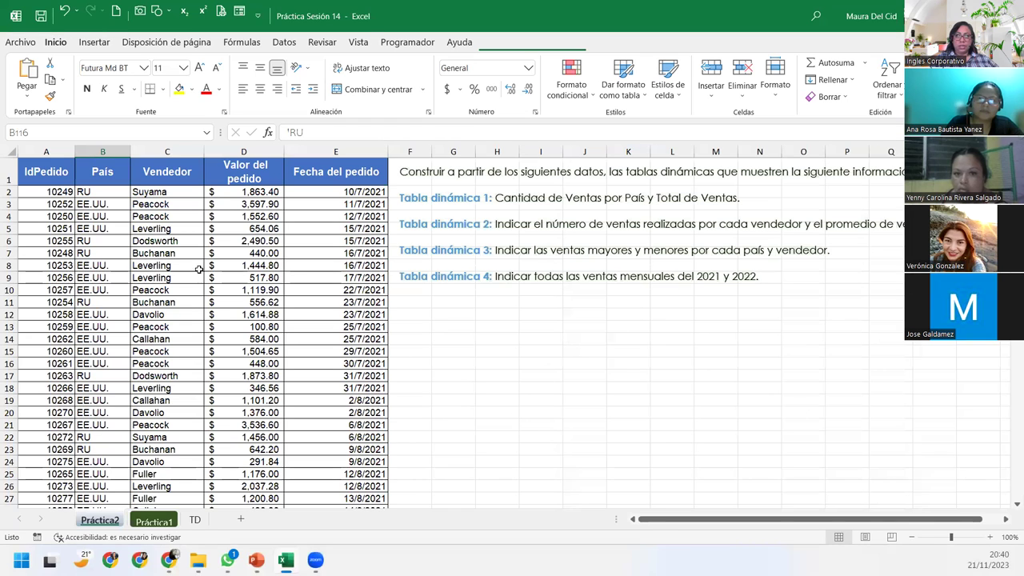
left_click(35, 238)
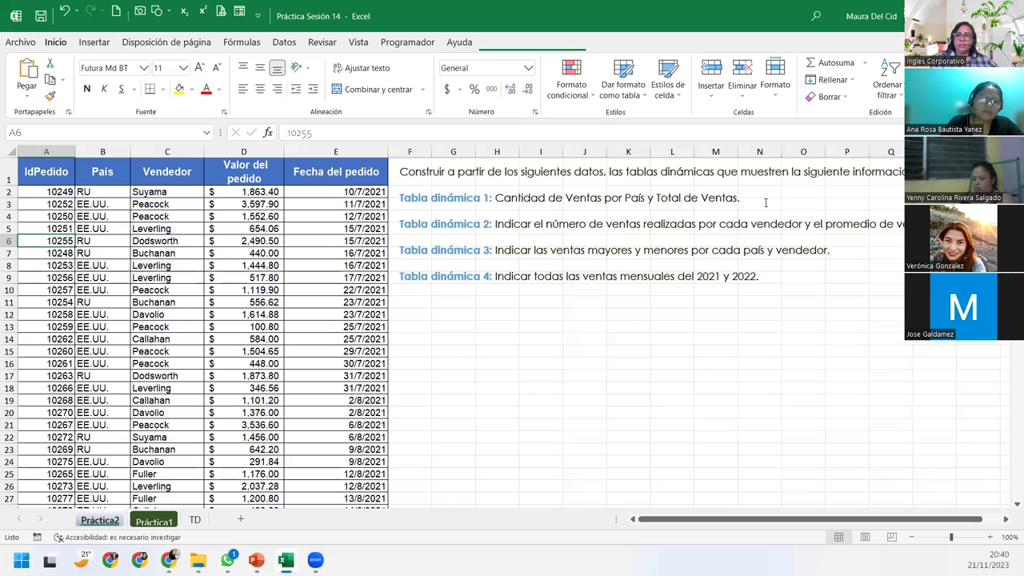
left_click(105, 193)
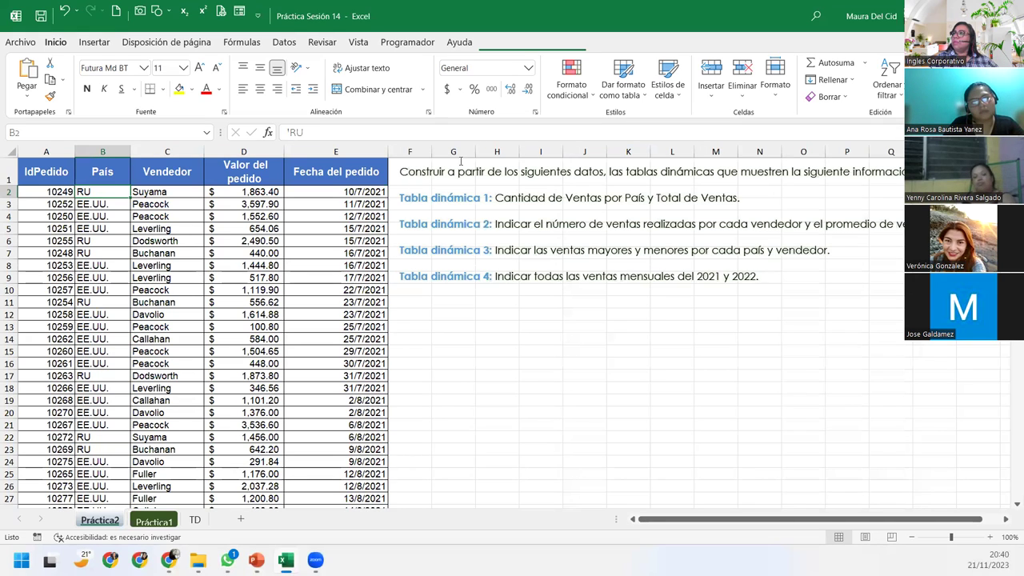
left_click(94, 42)
left_click(30, 80)
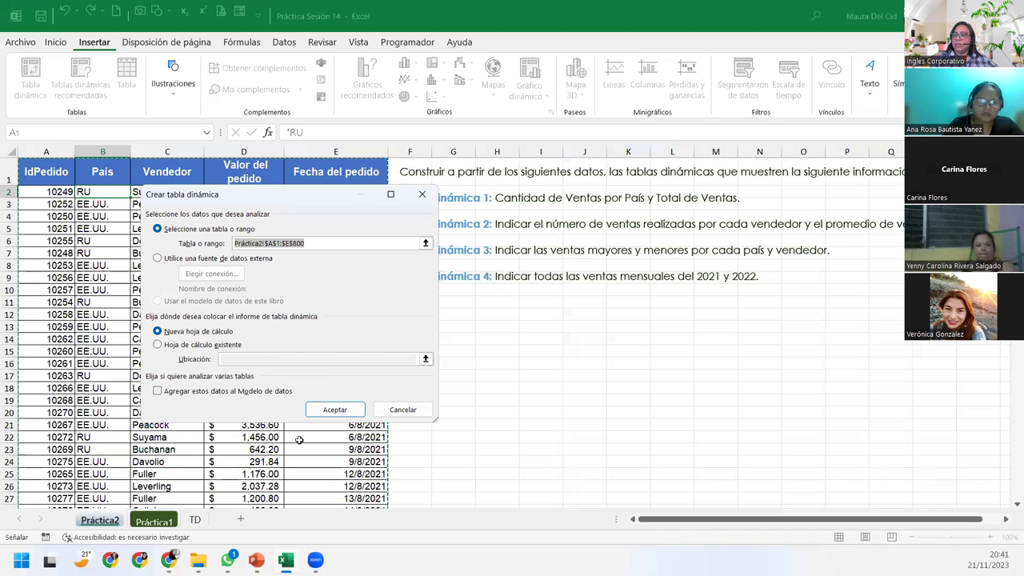
Step: Create the pivot on a new TD PRÁCTICA 2 sheet after Práctica2, with País as rows
left_click(312, 413)
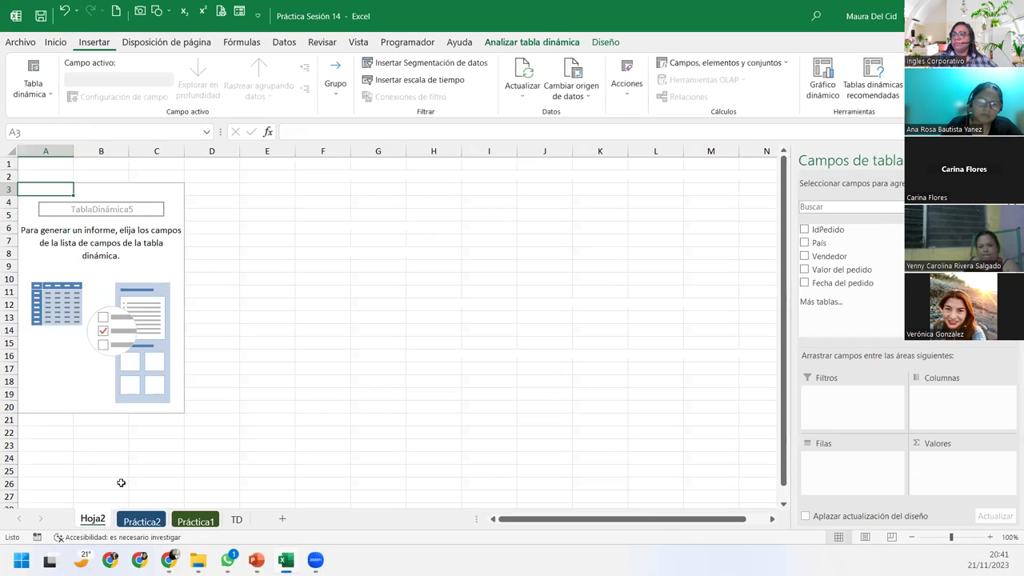
double_click(94, 520)
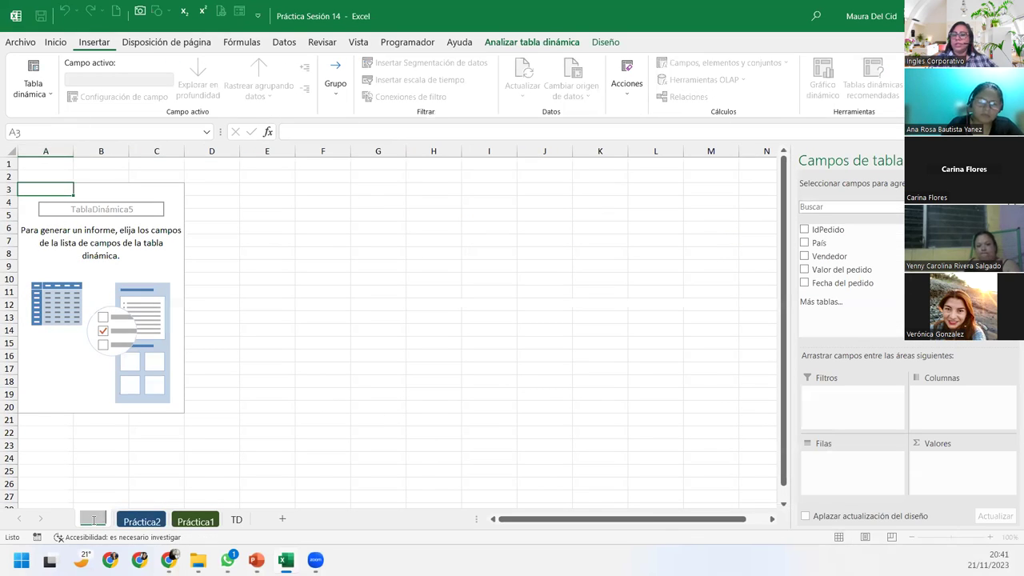
key("BackSpace")
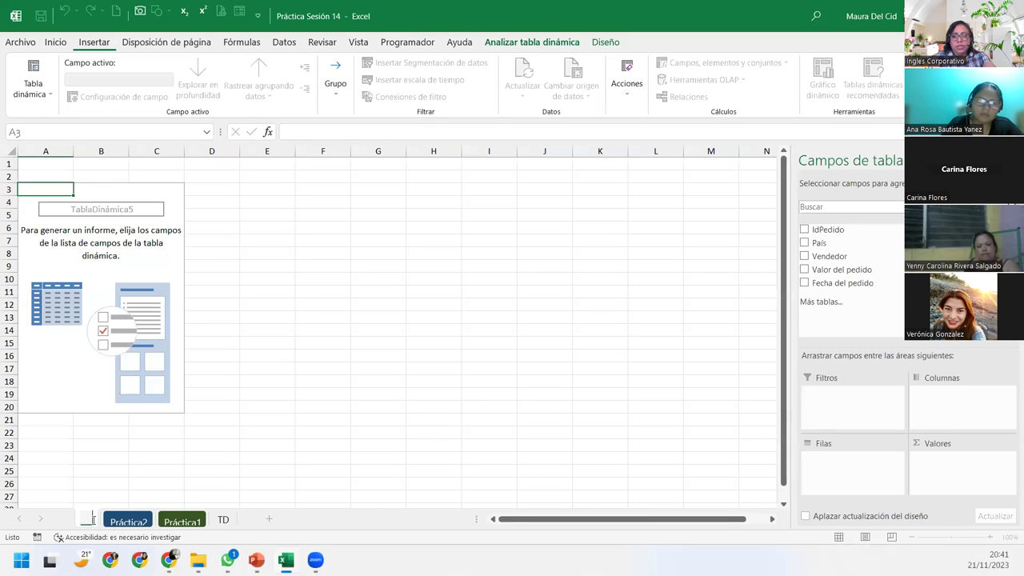
type("Práctica3")
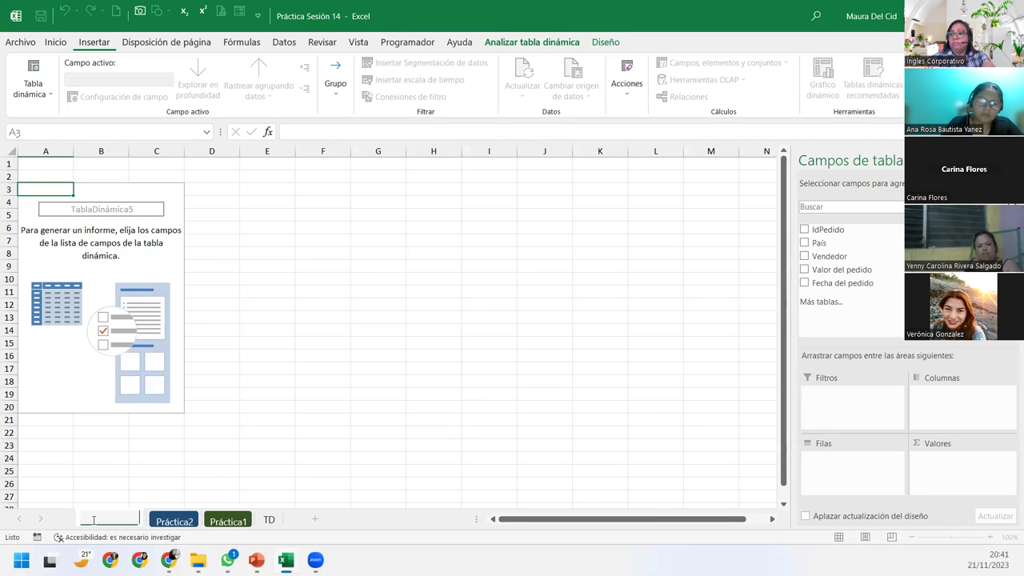
key("Return")
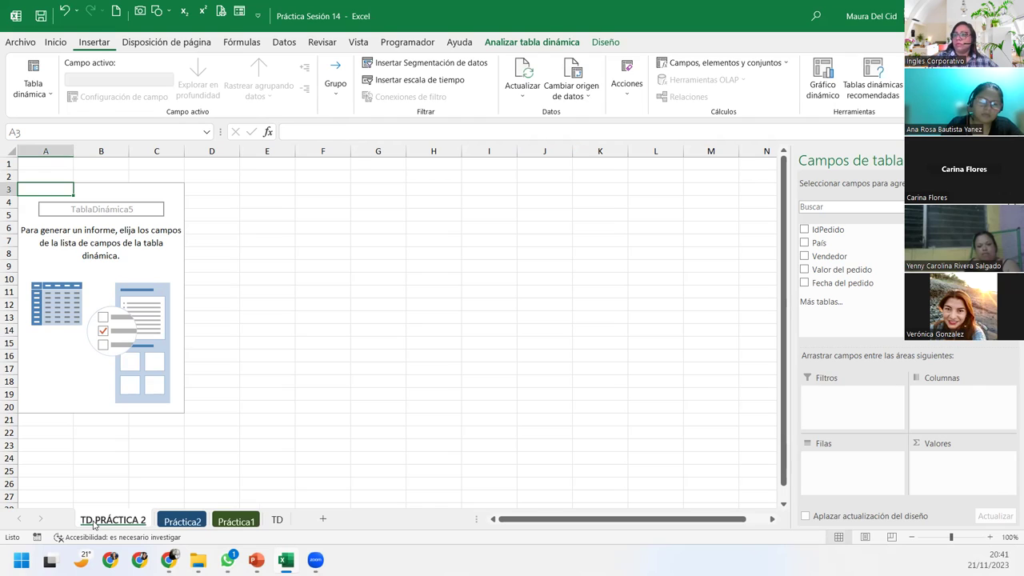
left_click_drag(99, 524, 209, 524)
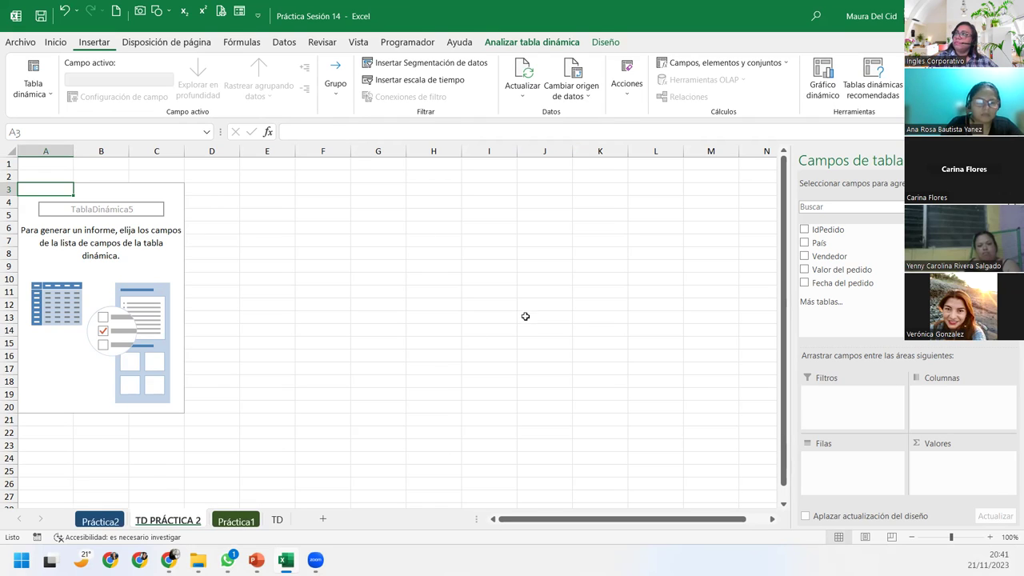
mouse_move(819, 242)
left_mouse_down()
mouse_move(854, 436)
mouse_move(846, 470)
left_mouse_up()
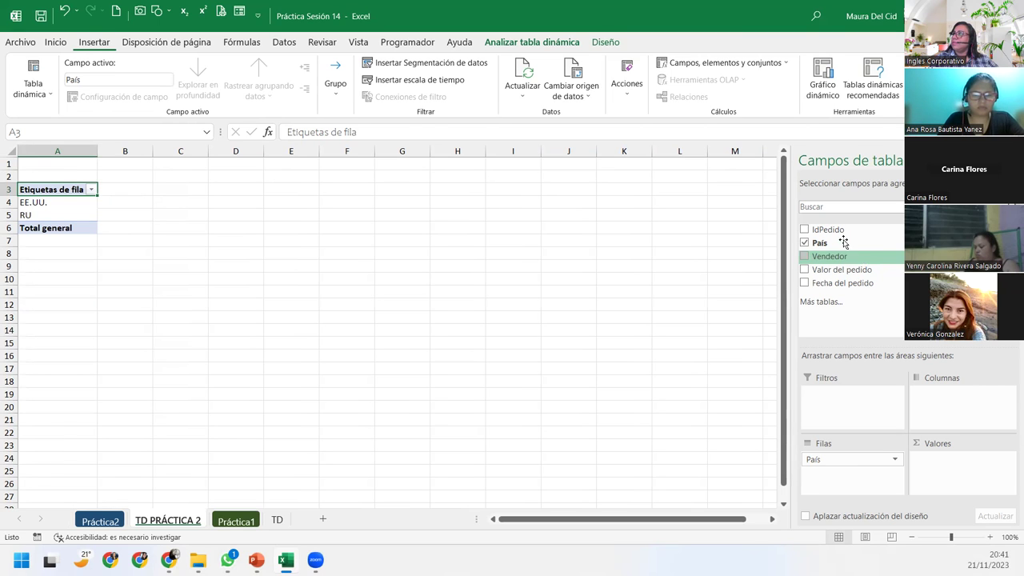
Step: Add IdPedido to Valores as a Recuento named "Número de ventas"
left_click_drag(828, 230, 939, 464)
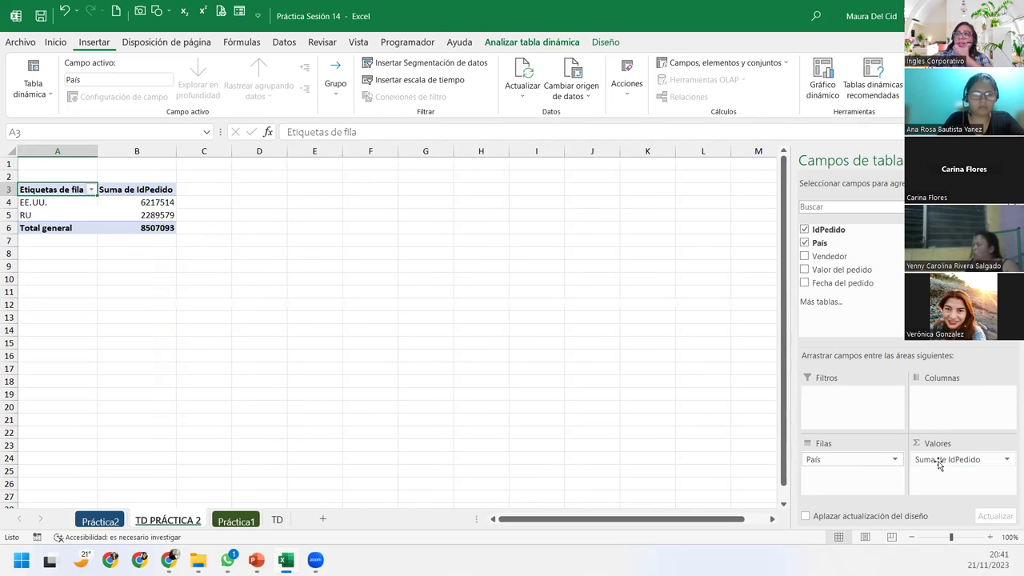
left_click(959, 458)
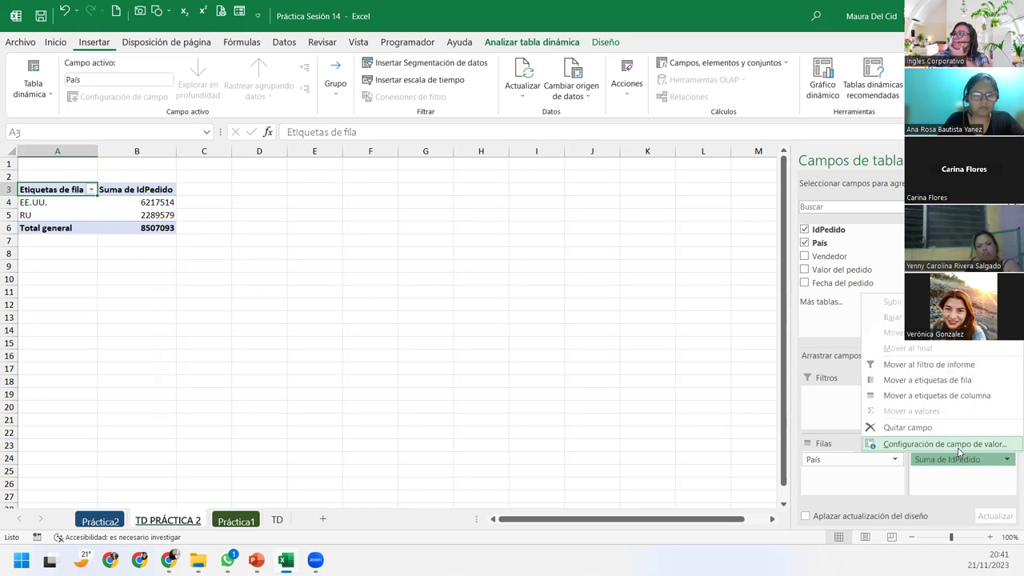
left_click(958, 445)
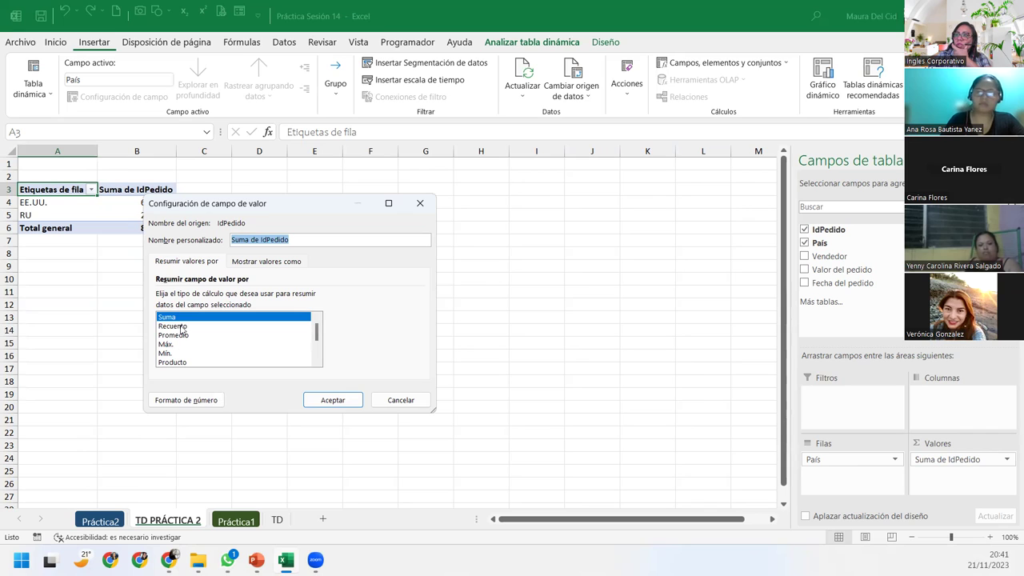
left_click(181, 326)
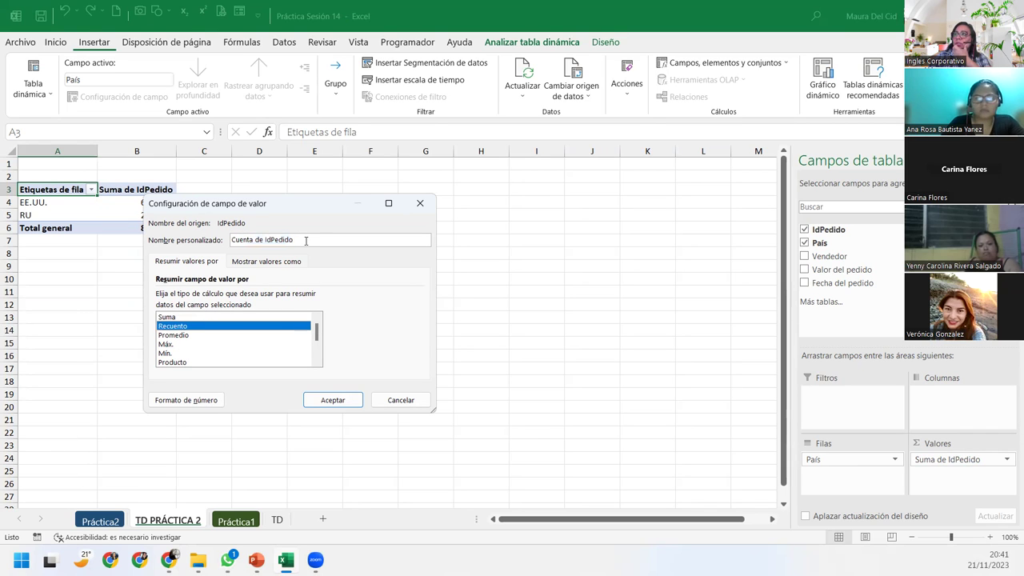
left_click_drag(306, 240, 105, 211)
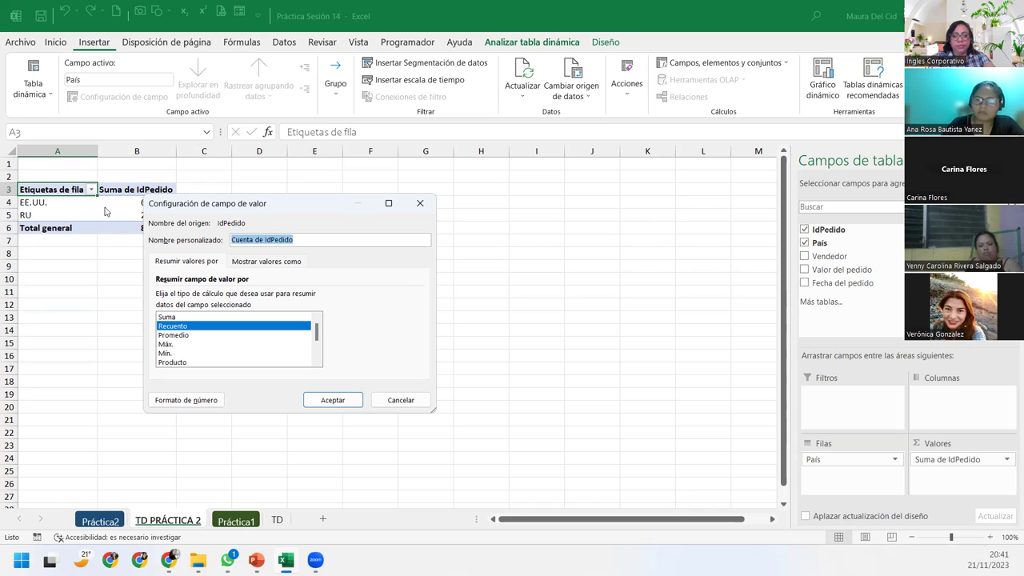
type("Número de ventas")
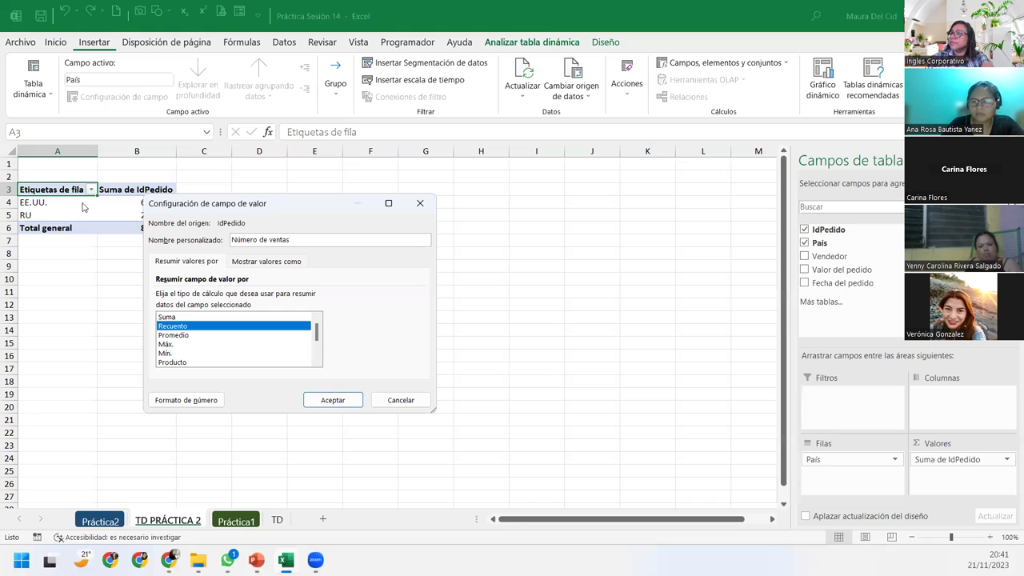
Step: Format the Número de ventas count as Número with 0 decimals and apply it
left_click(204, 400)
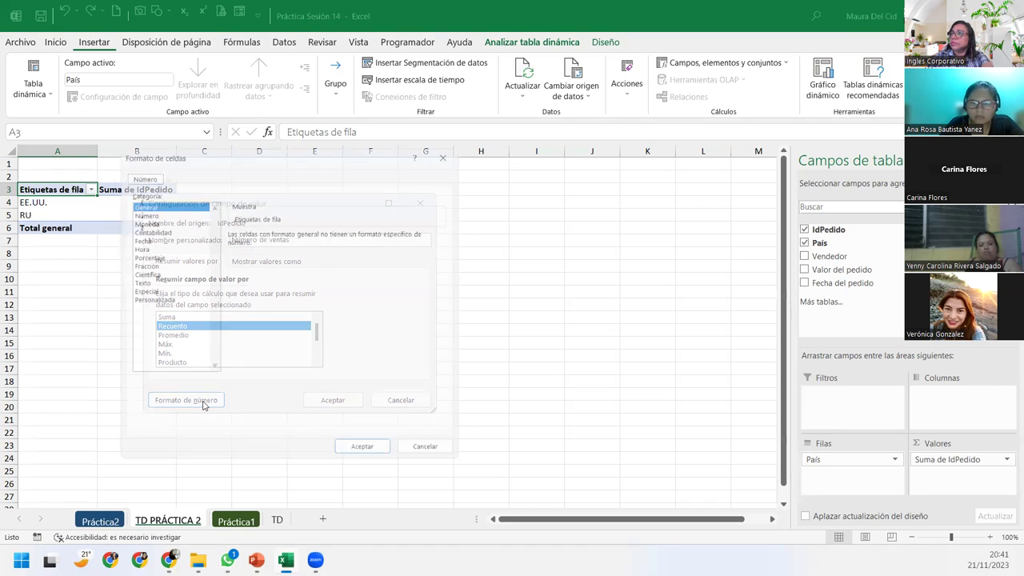
left_click(153, 208)
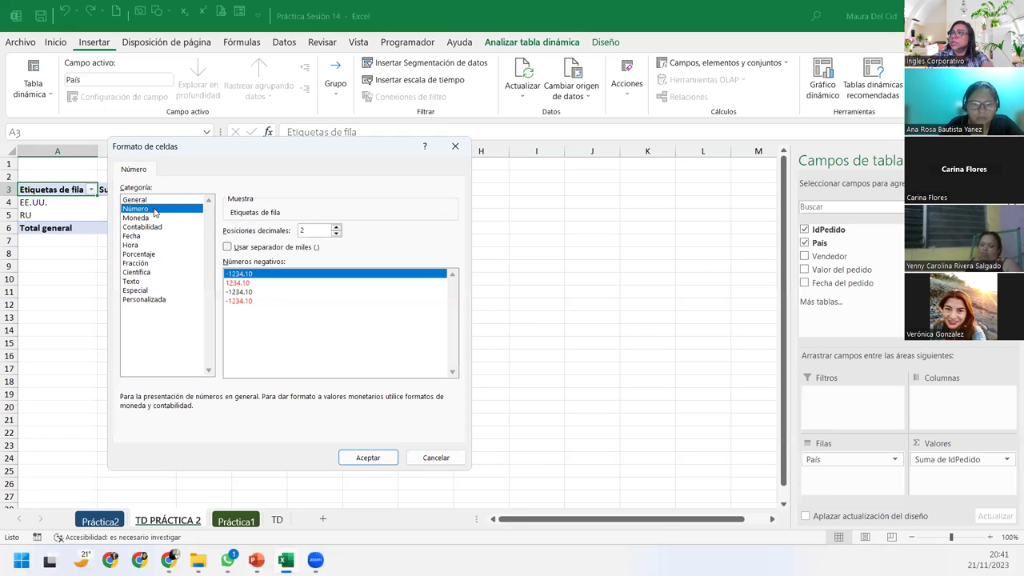
left_click(336, 234)
left_click(337, 234)
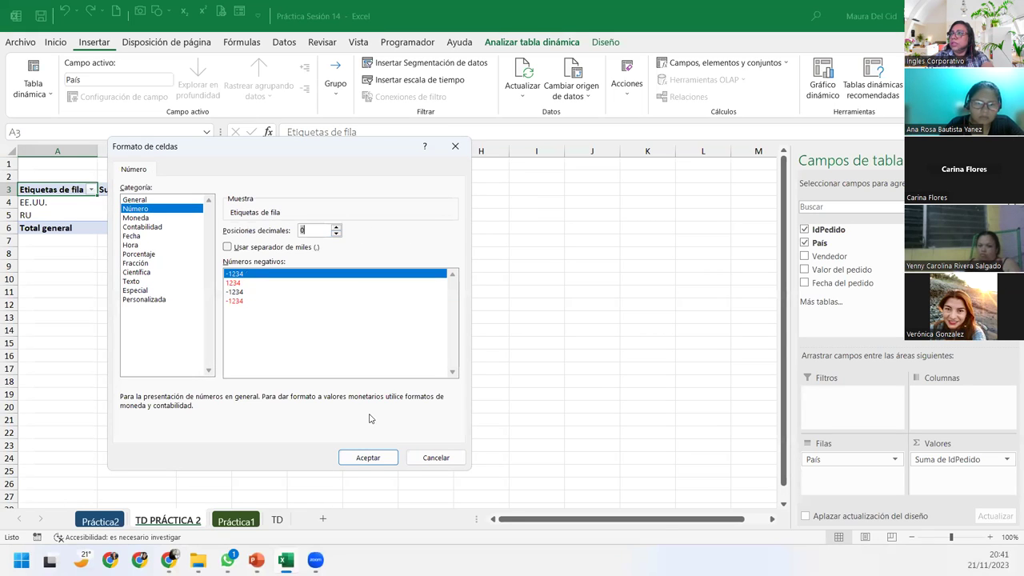
left_click(368, 457)
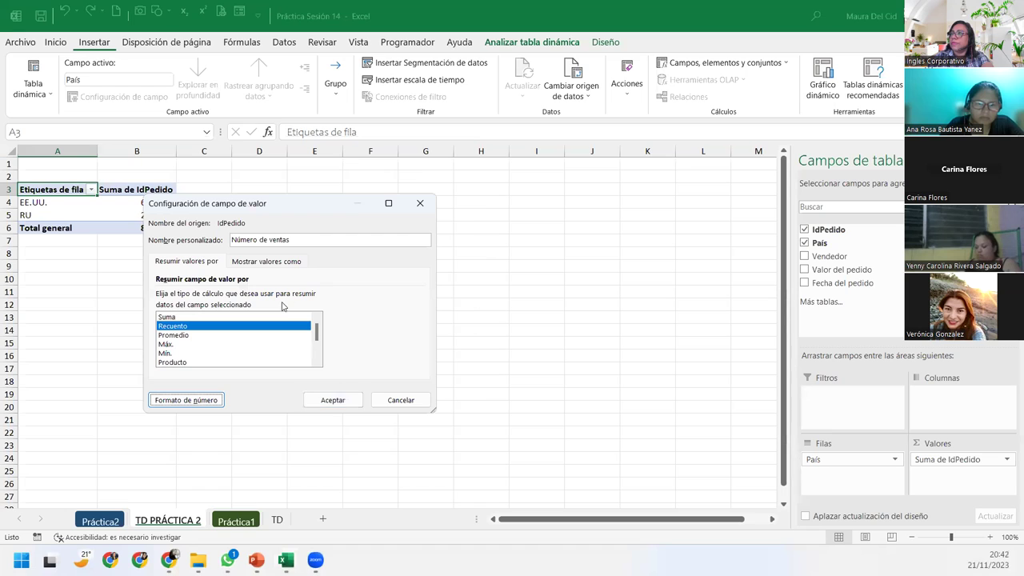
left_click(349, 402)
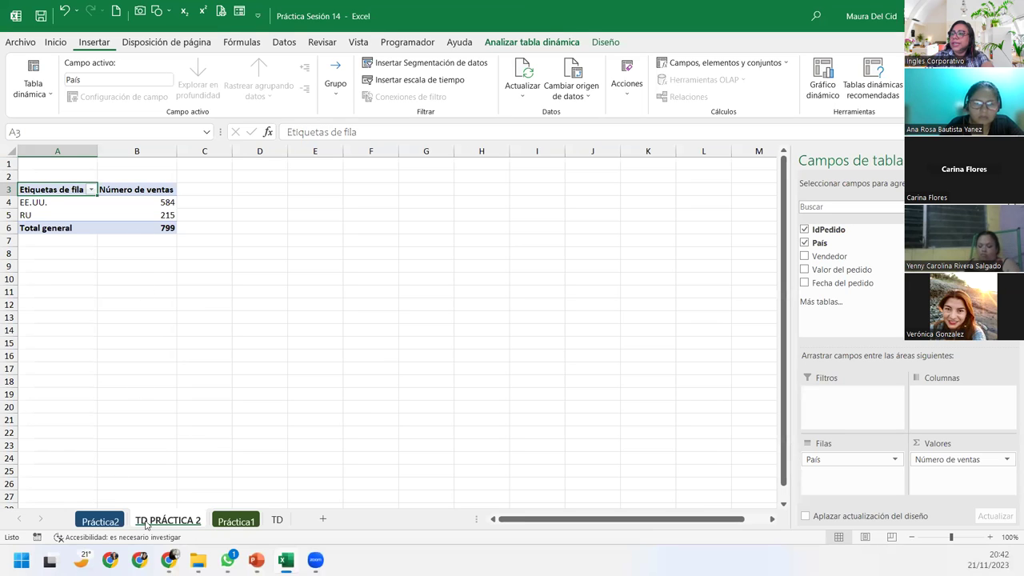
mouse_move(156, 215)
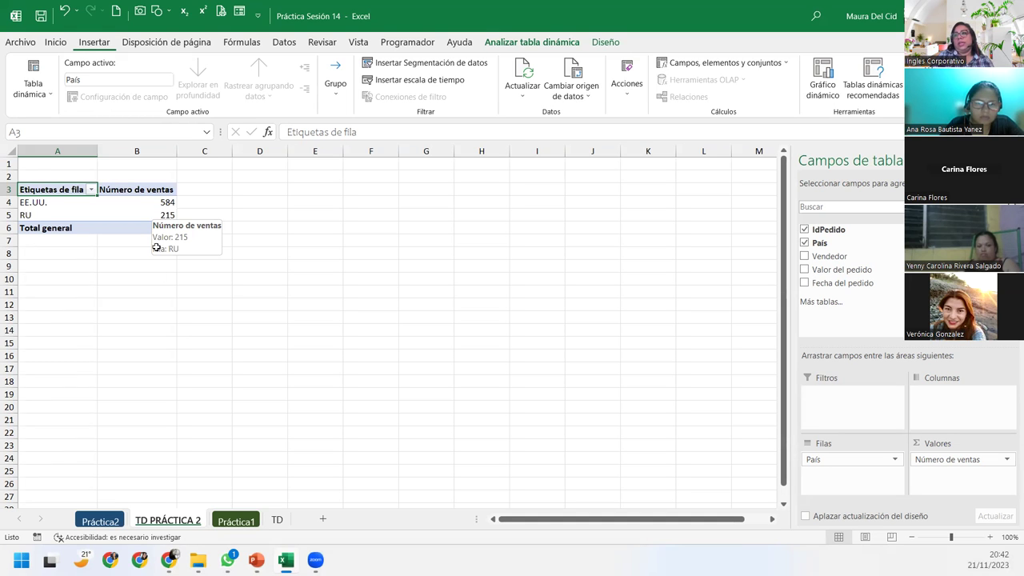
left_click(100, 521)
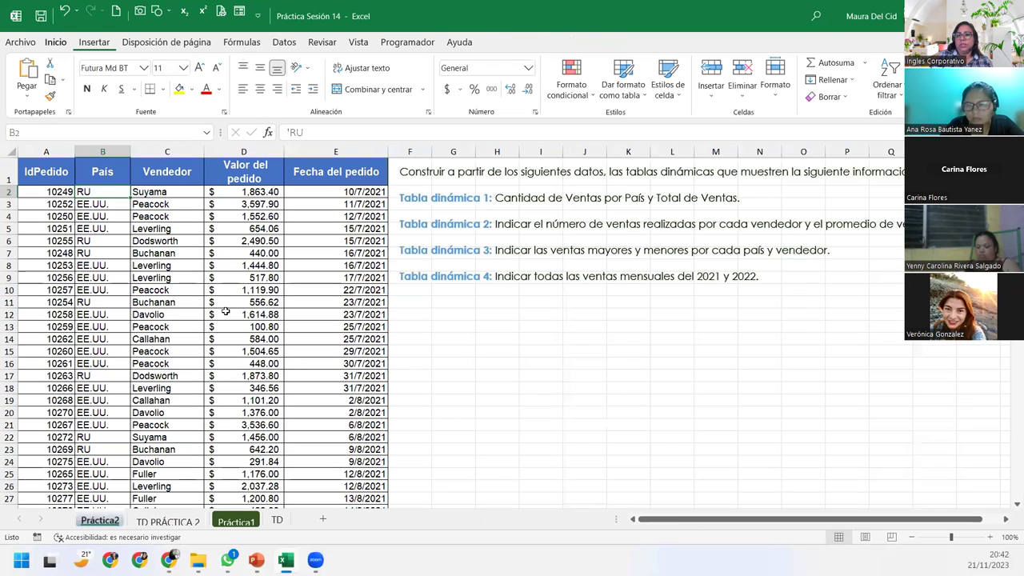
left_click(42, 192)
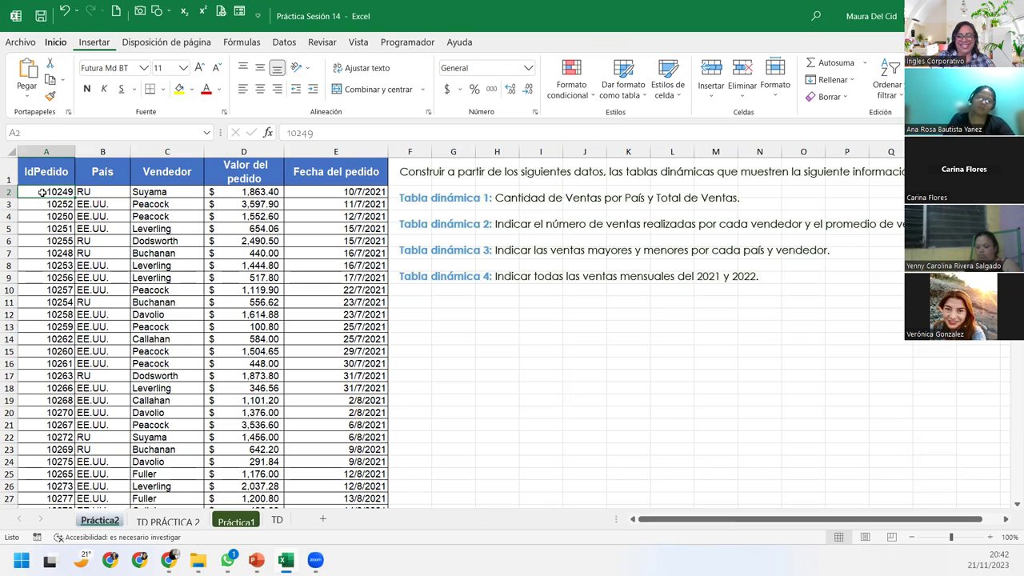
key("ctrl+shift+Down")
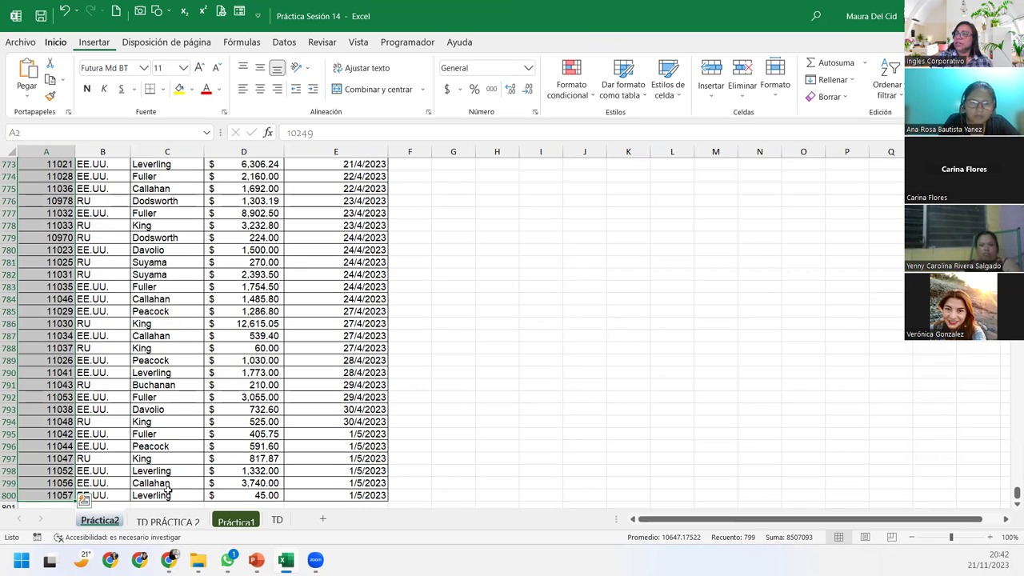
left_click(159, 521)
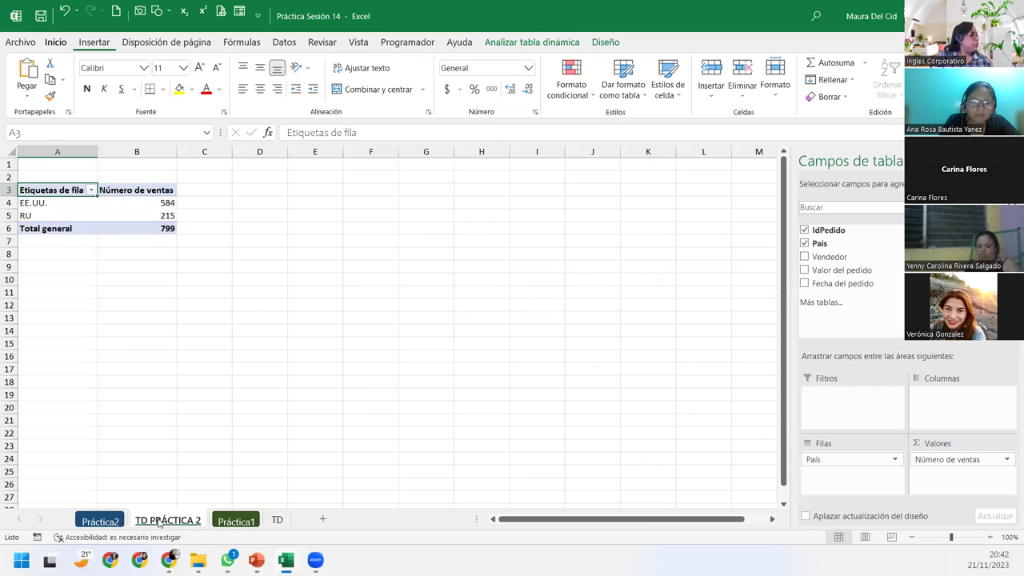
Step: Add Valor del pedido to Valores and rename it "Total de ventas"
left_click(152, 216)
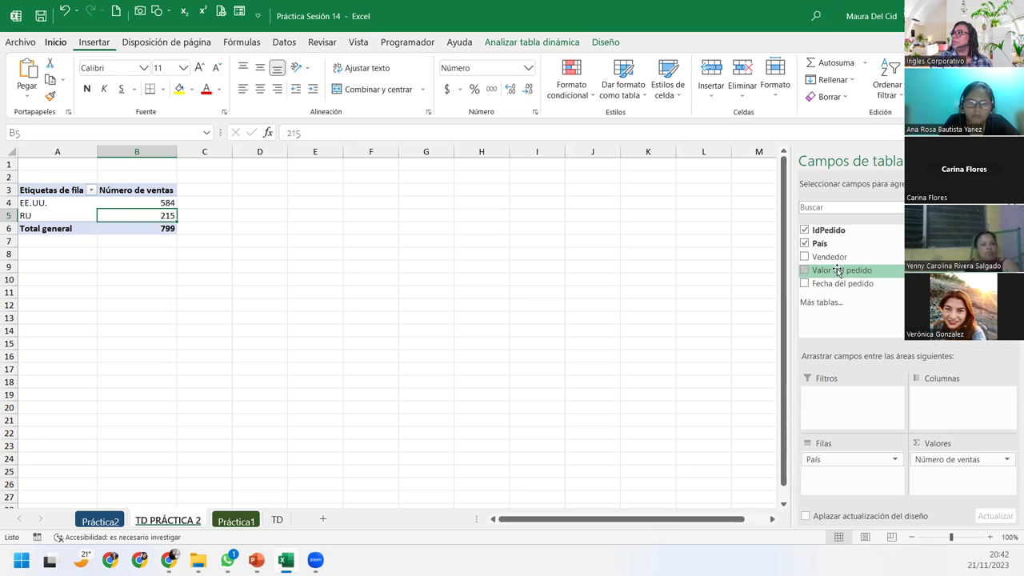
mouse_move(838, 270)
left_mouse_down()
mouse_move(971, 499)
mouse_move(976, 476)
left_mouse_up()
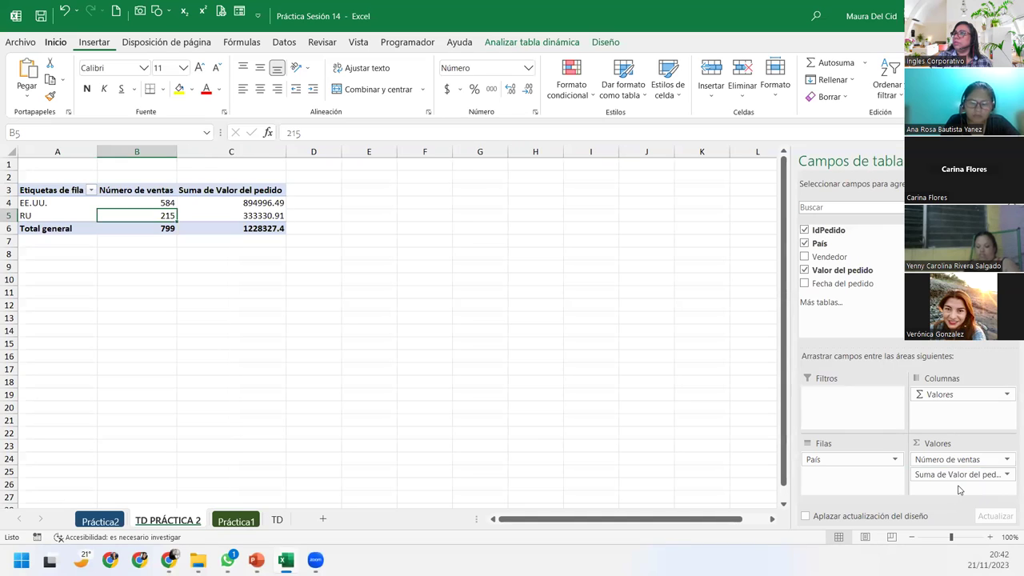
left_click(976, 475)
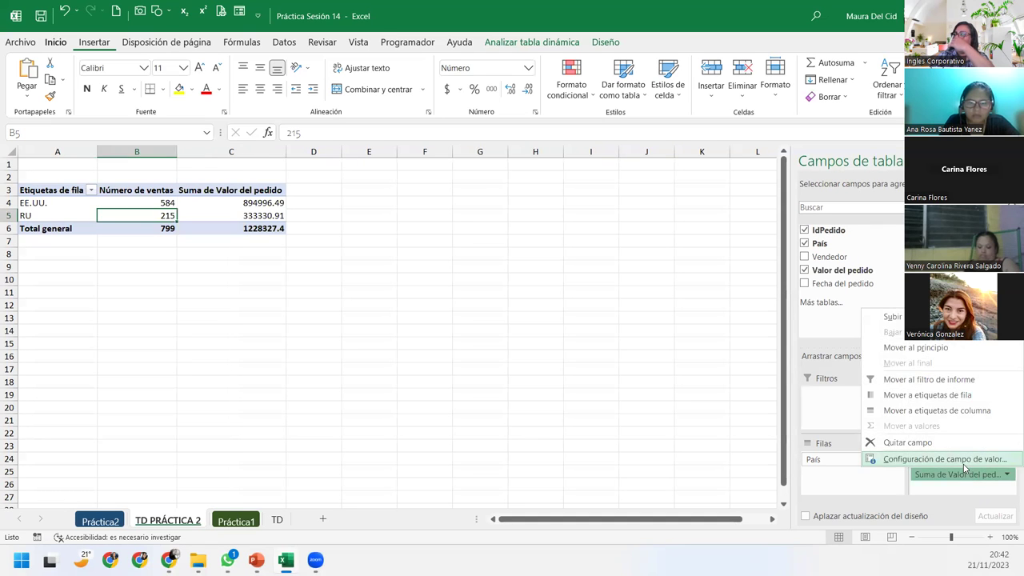
left_click(944, 460)
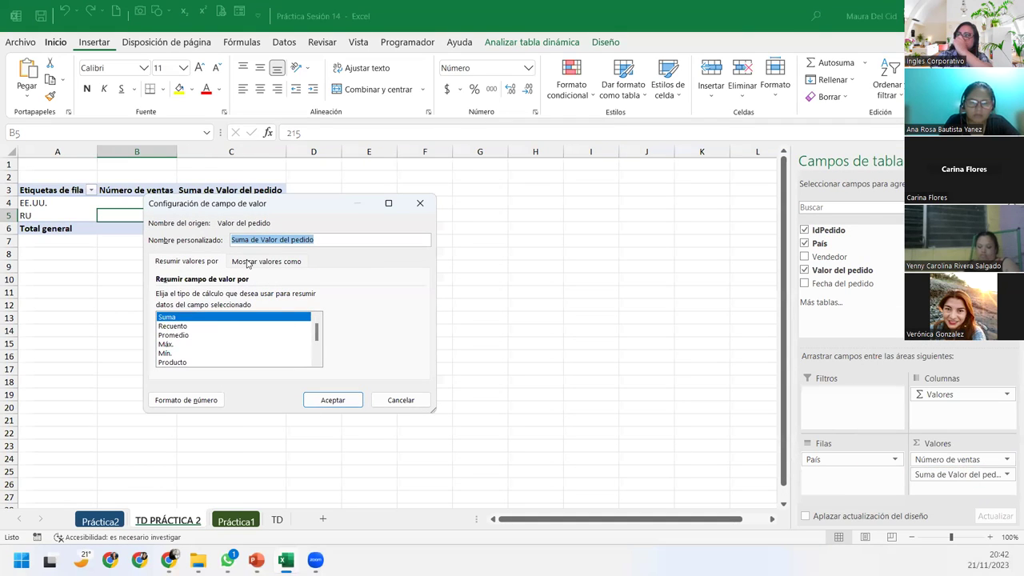
type("To")
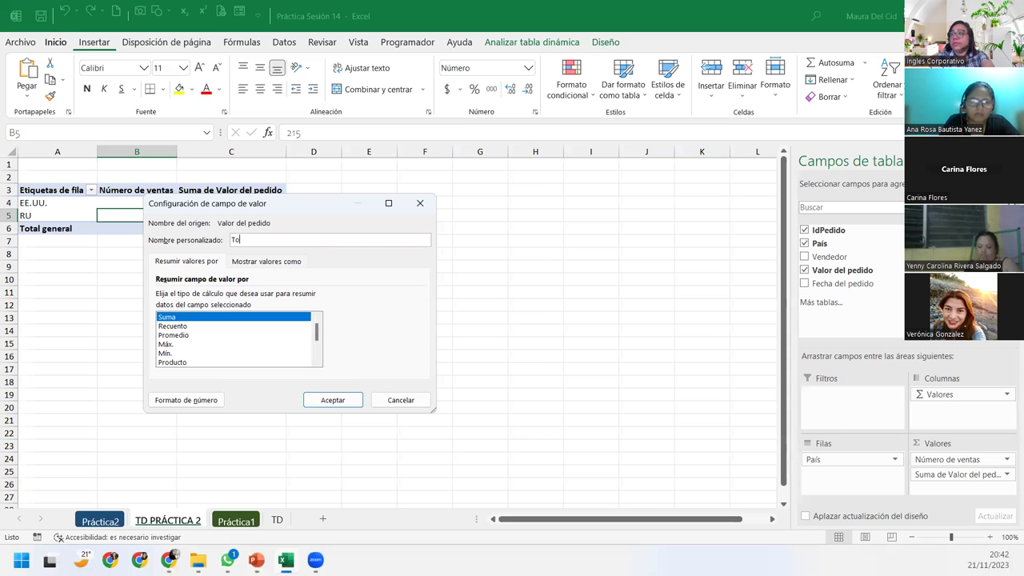
type("tal de ventas")
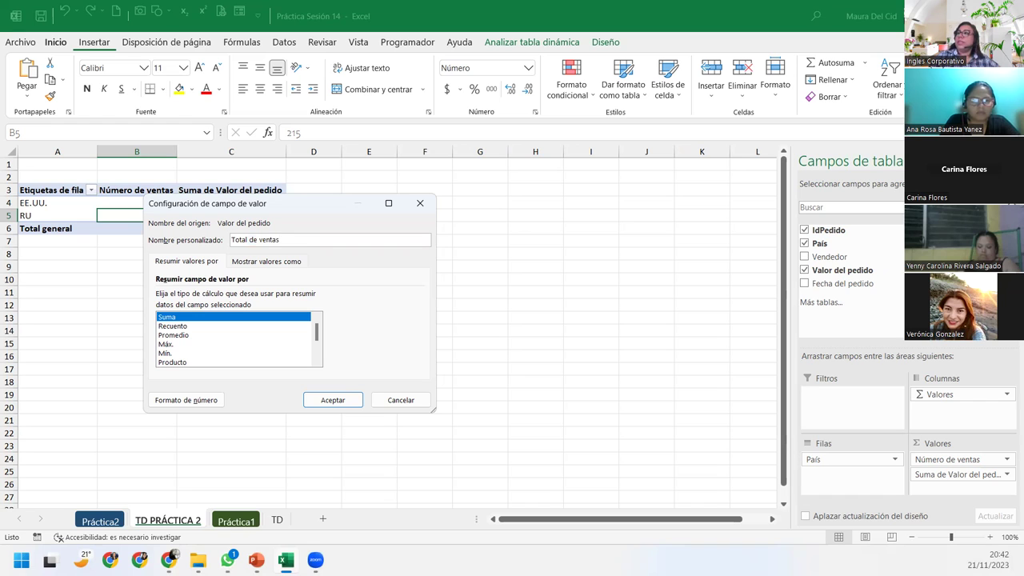
Step: Format Total de ventas as Contabilidad with the $ symbol, giving a total of $1,228,327.40
left_click(200, 400)
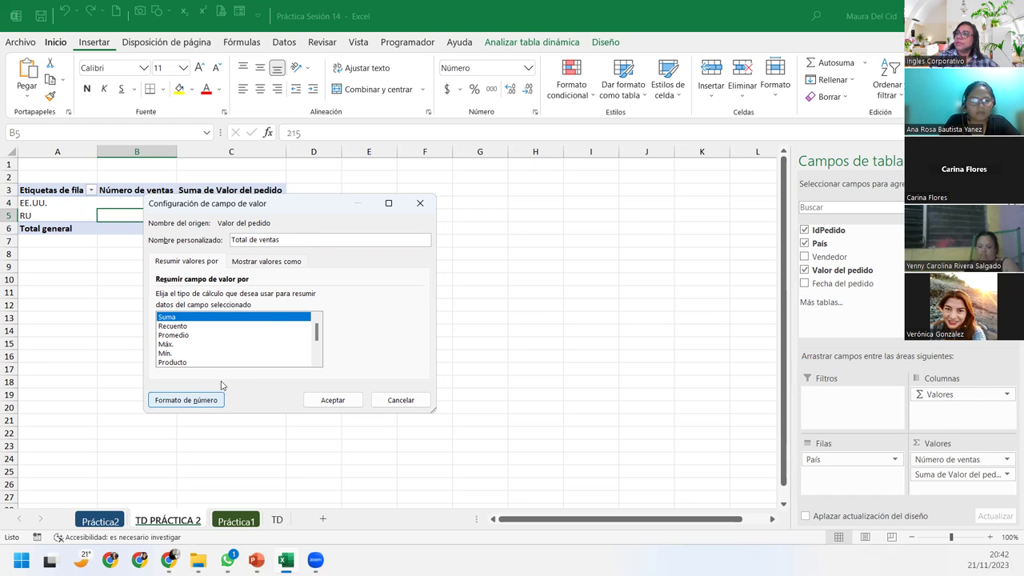
left_click(137, 234)
left_click(148, 226)
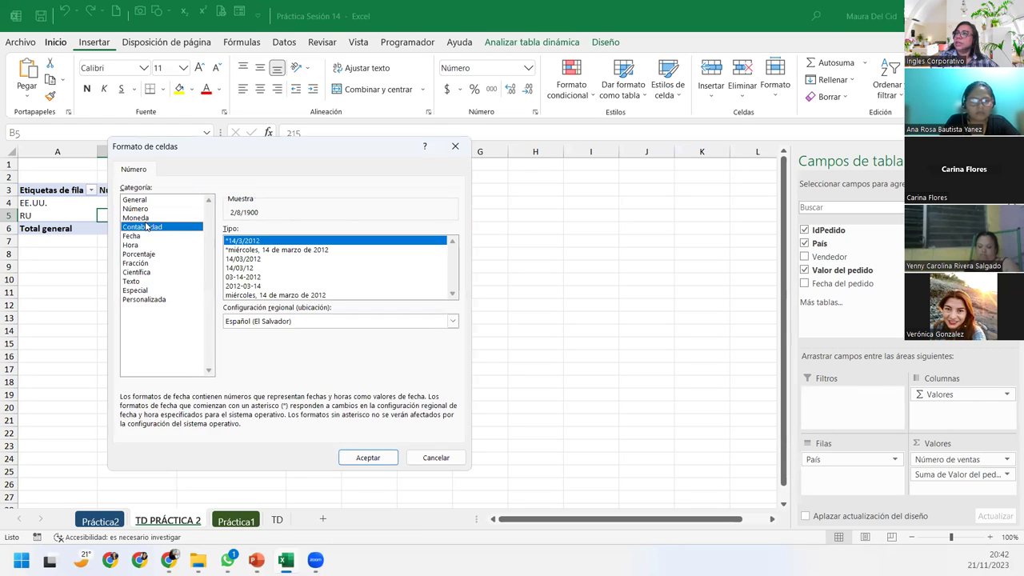
left_click(324, 248)
scroll(315, 390, "down", 1)
left_click(314, 395)
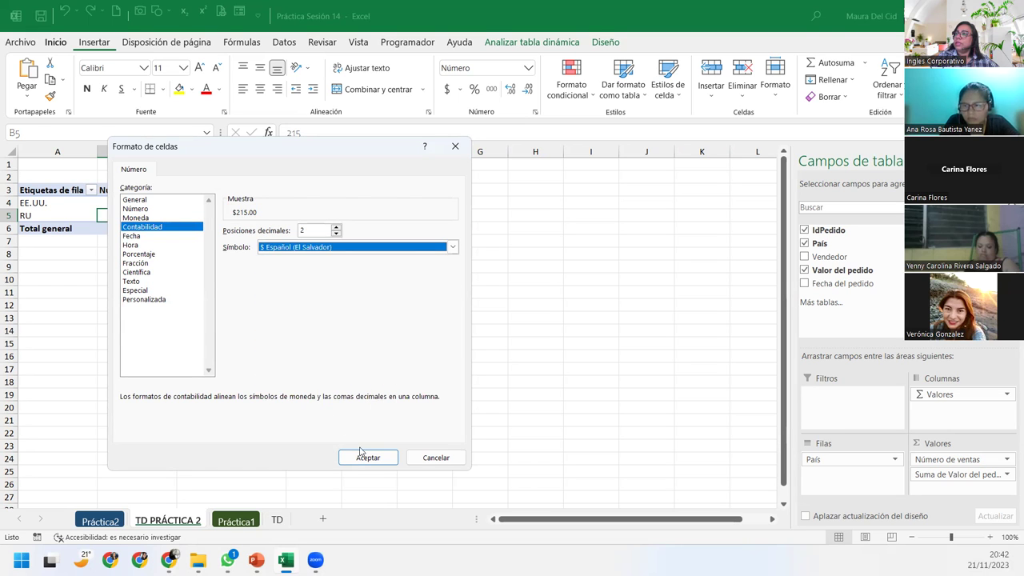
left_click(366, 457)
left_click(336, 402)
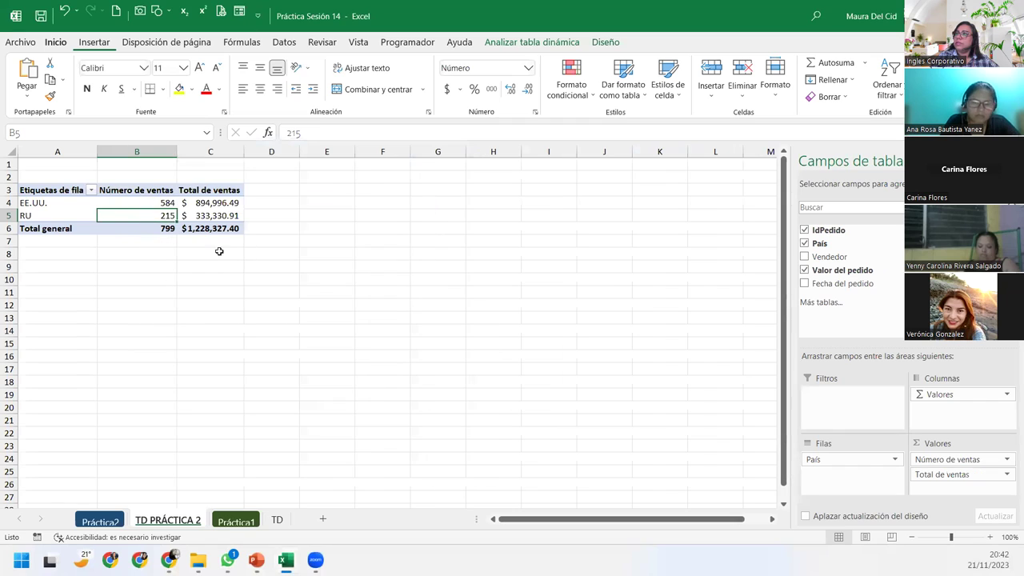
left_click(61, 207)
Step: Return to the top of the Práctica2 order data showing the four pivot-table tasks
left_click(58, 214)
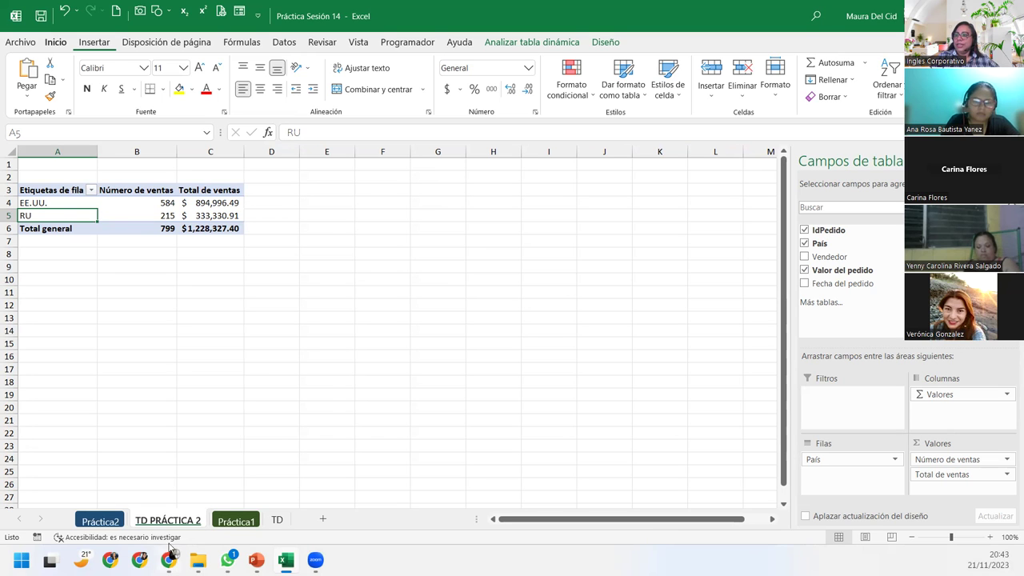
left_click(100, 521)
scroll(624, 451, "up", 5)
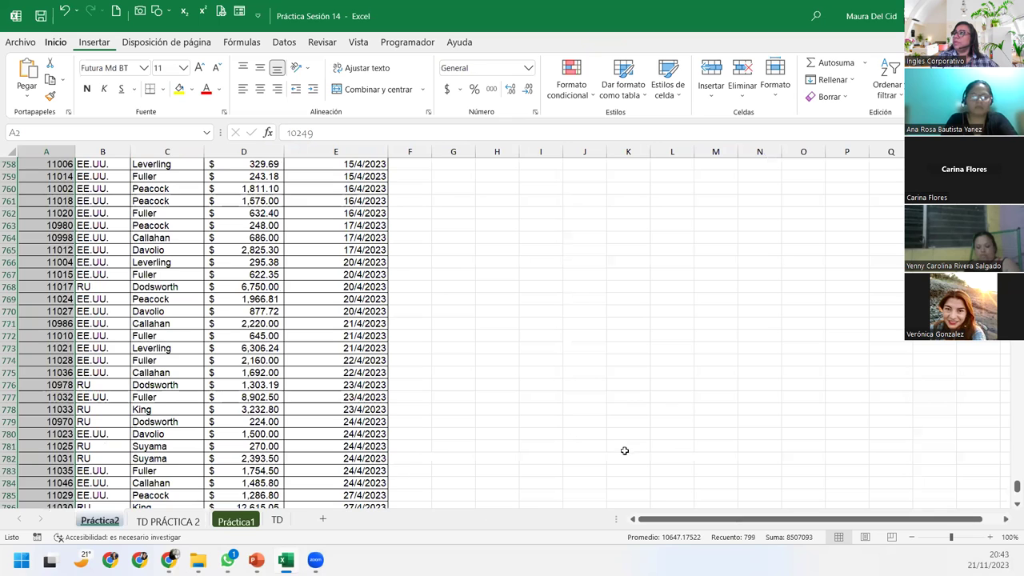
scroll(656, 448, "up", 6)
left_click_drag(1016, 480, 1015, 160)
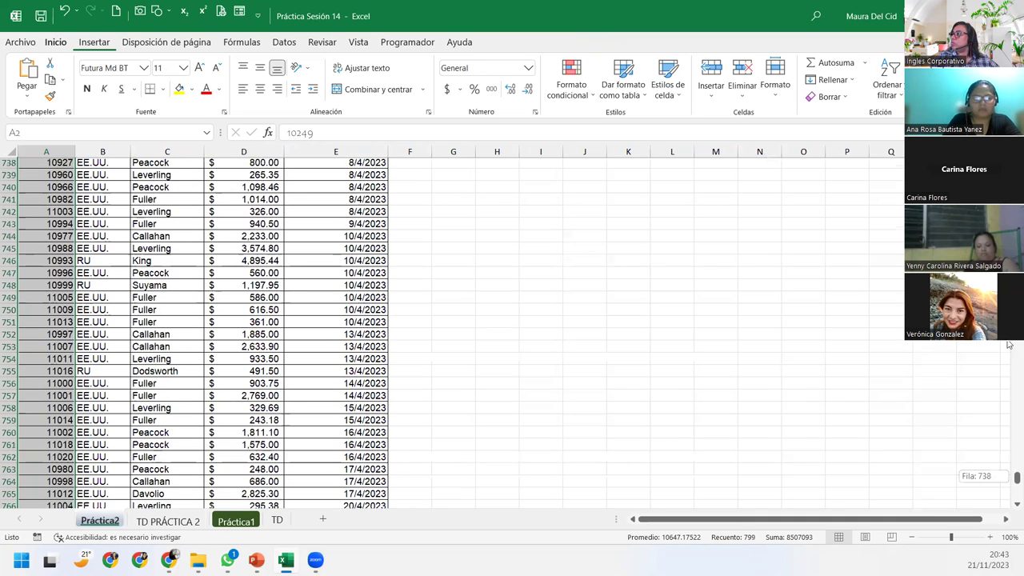
left_click(406, 211)
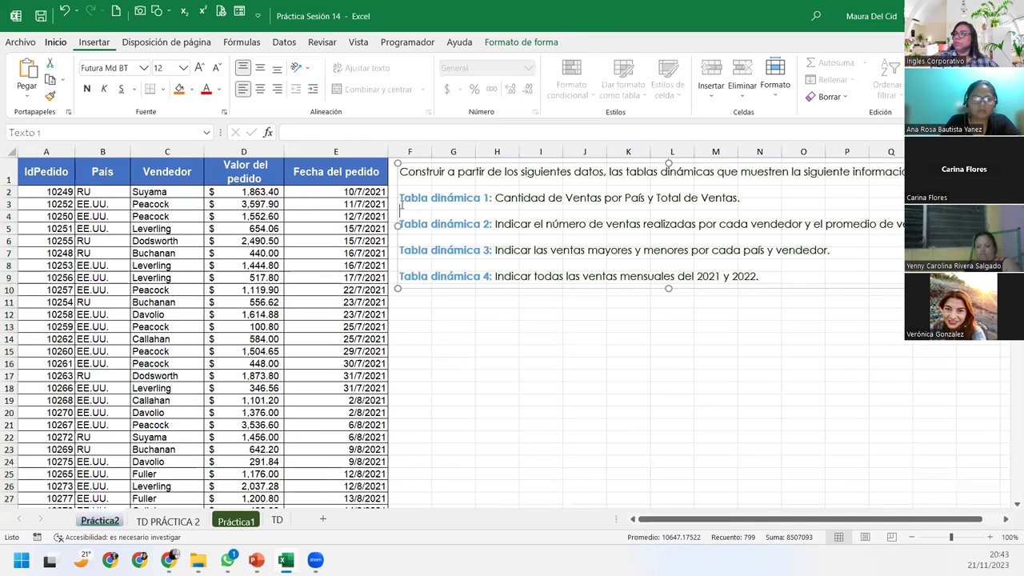
left_click(304, 204)
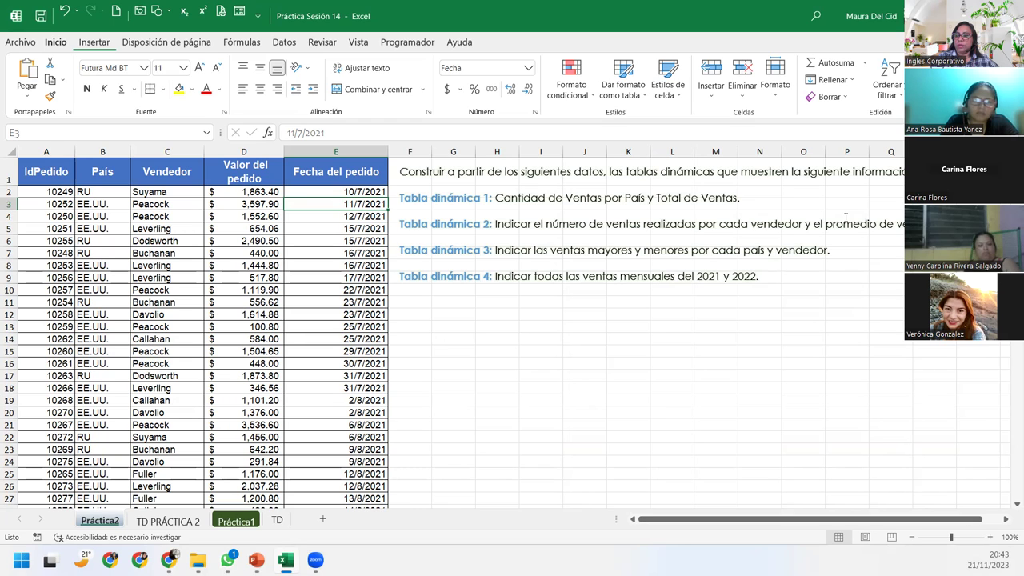
left_click(43, 191)
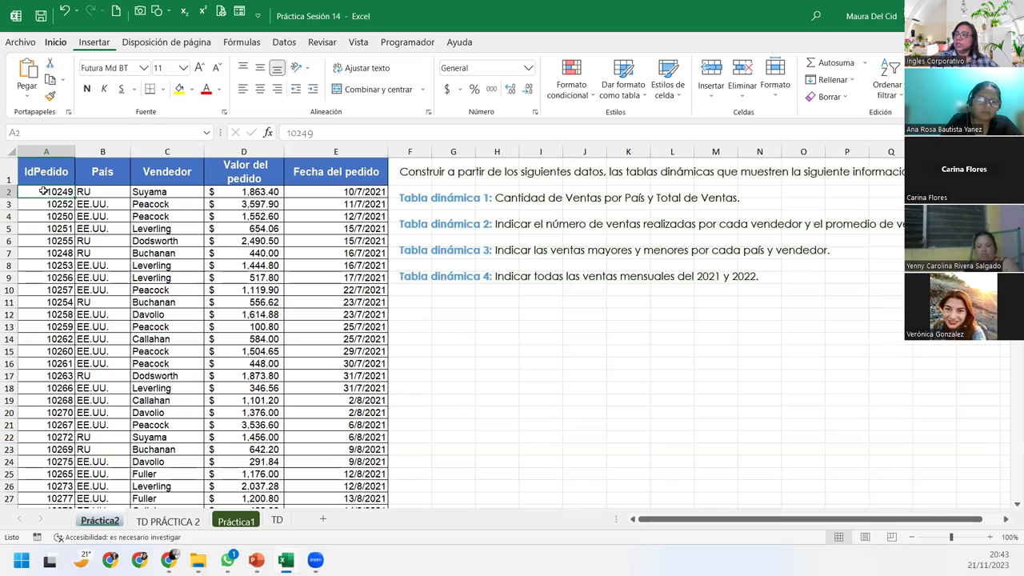
left_click(168, 521)
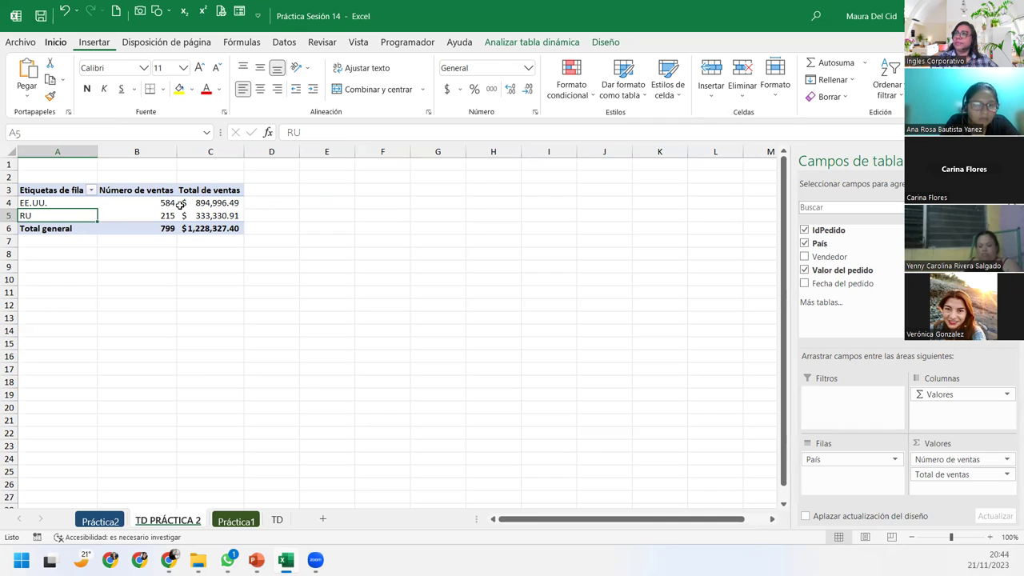
left_click(100, 520)
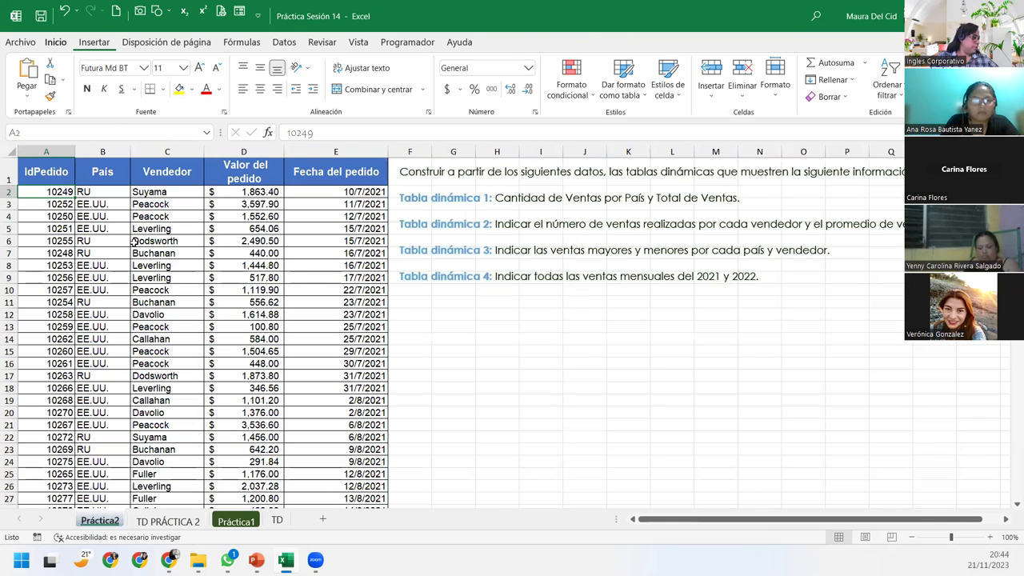
left_click(133, 241)
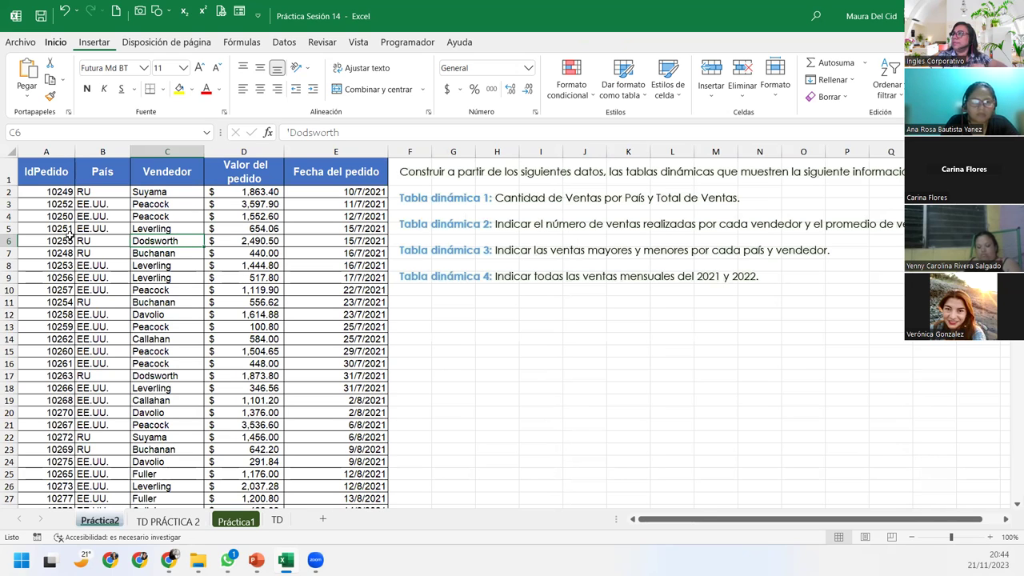
Step: Insert an empty pivot table from Práctica2!$A$1:$E$800 at cell A15 of TD PRÁCTICA 2
left_click(94, 42)
left_click(30, 79)
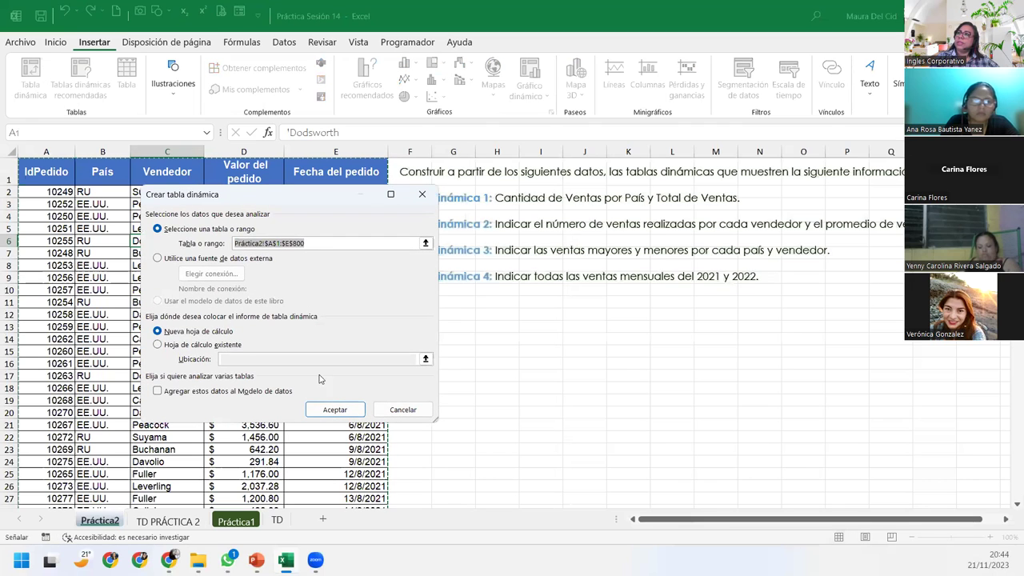
left_click(158, 344)
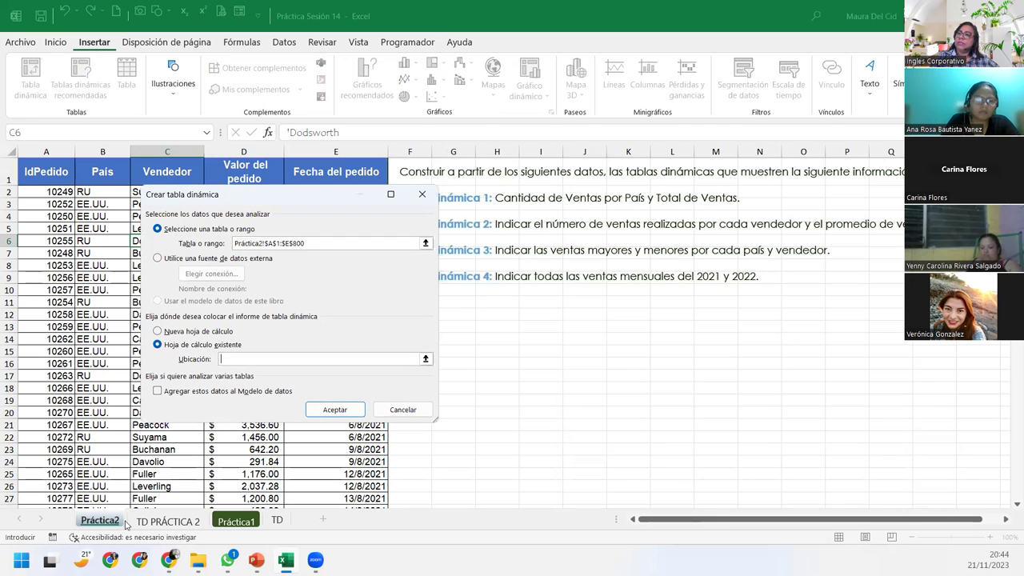
left_click(164, 521)
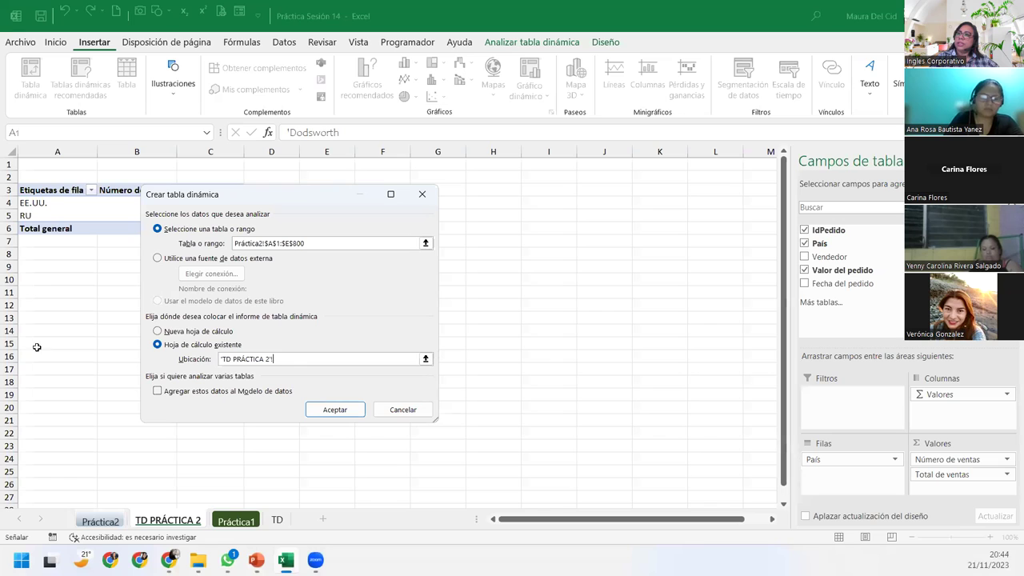
left_click(37, 344)
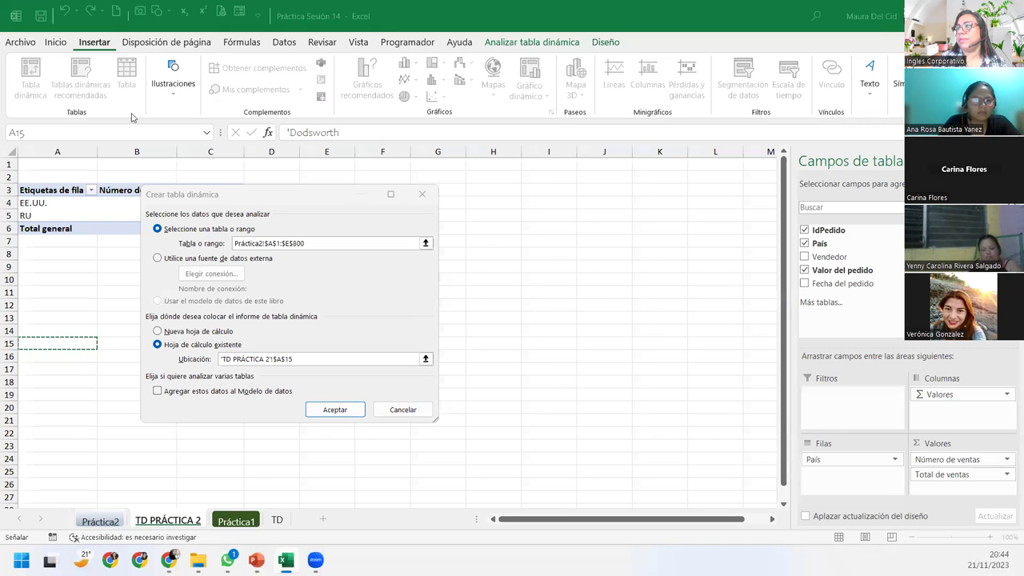
left_click(334, 409)
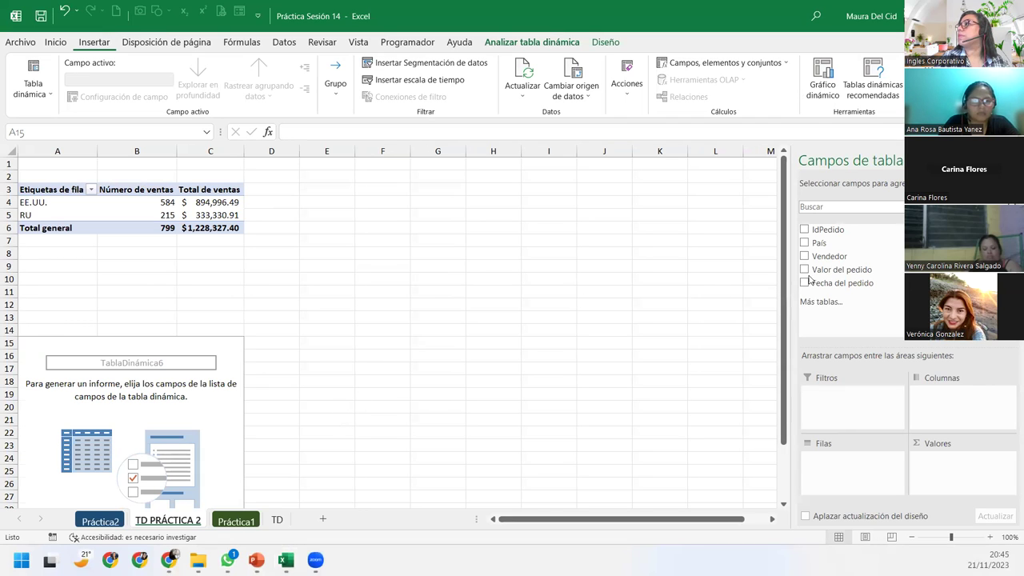
Step: List each Vendedor as a row with a count of their sales renamed 'Número de ventas'
mouse_move(829, 256)
left_mouse_down()
mouse_move(856, 470)
mouse_move(845, 456)
left_mouse_up()
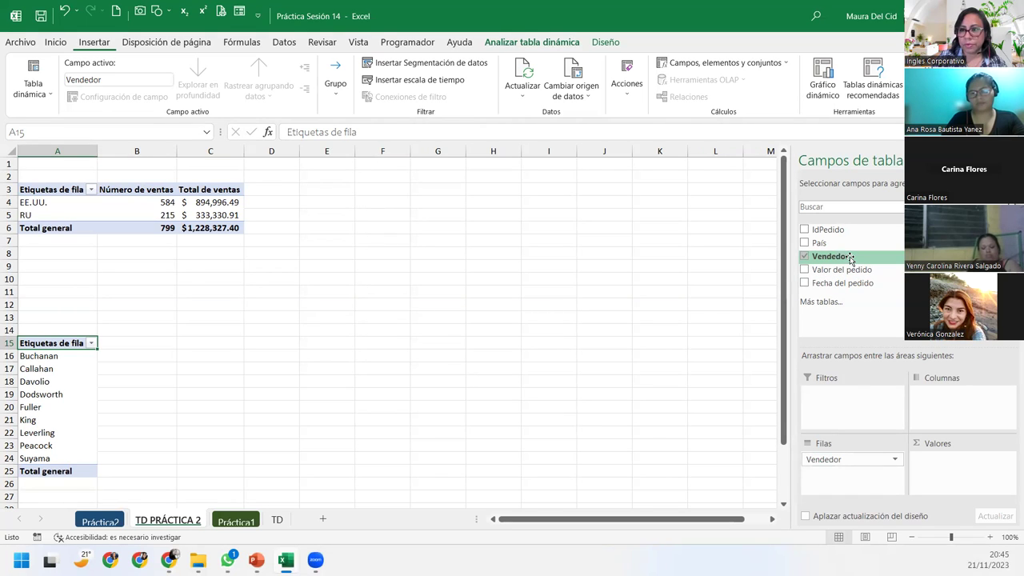
left_click_drag(851, 258, 968, 468)
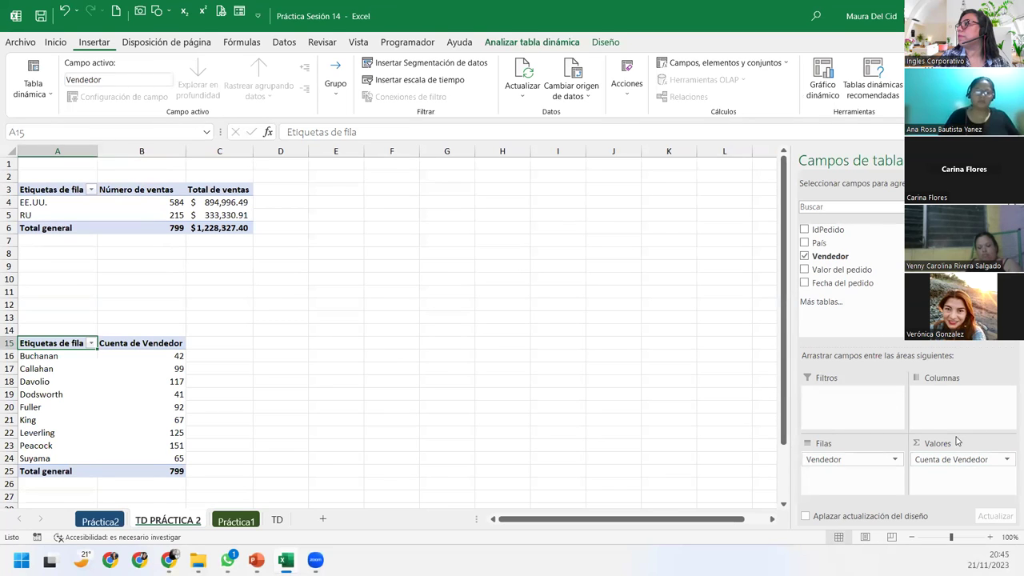
left_click(1006, 460)
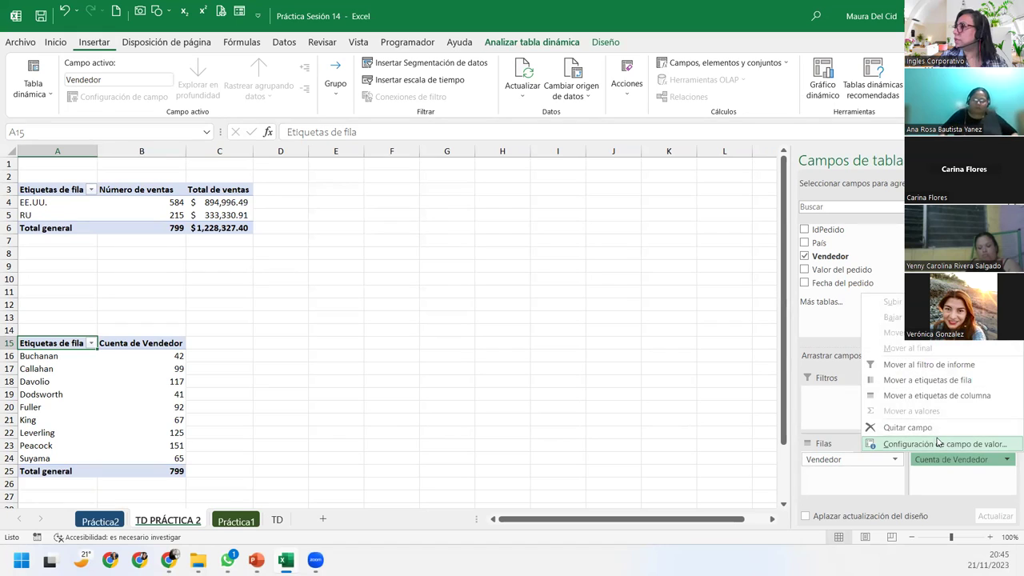
left_click(936, 443)
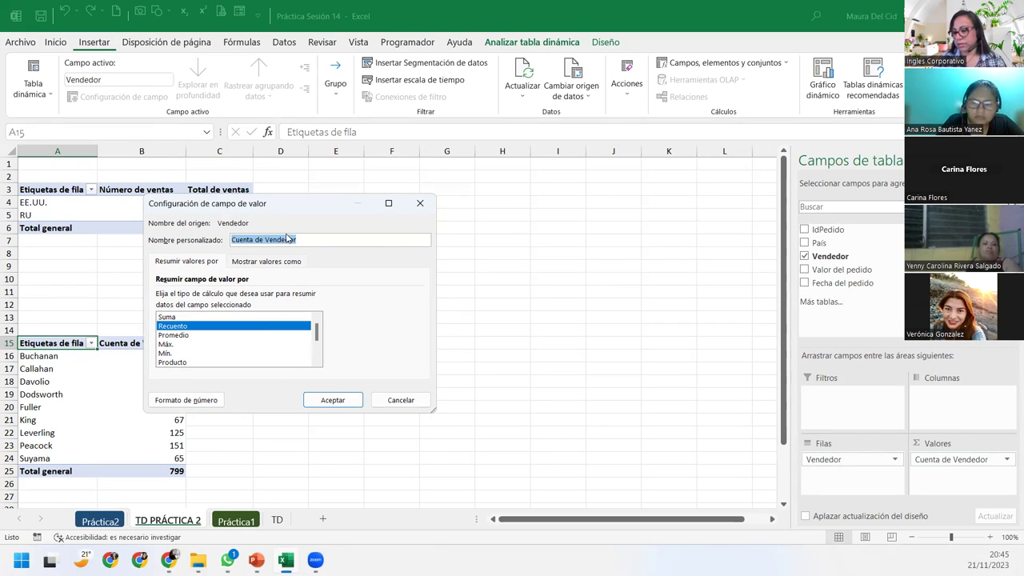
type("Número de ventas")
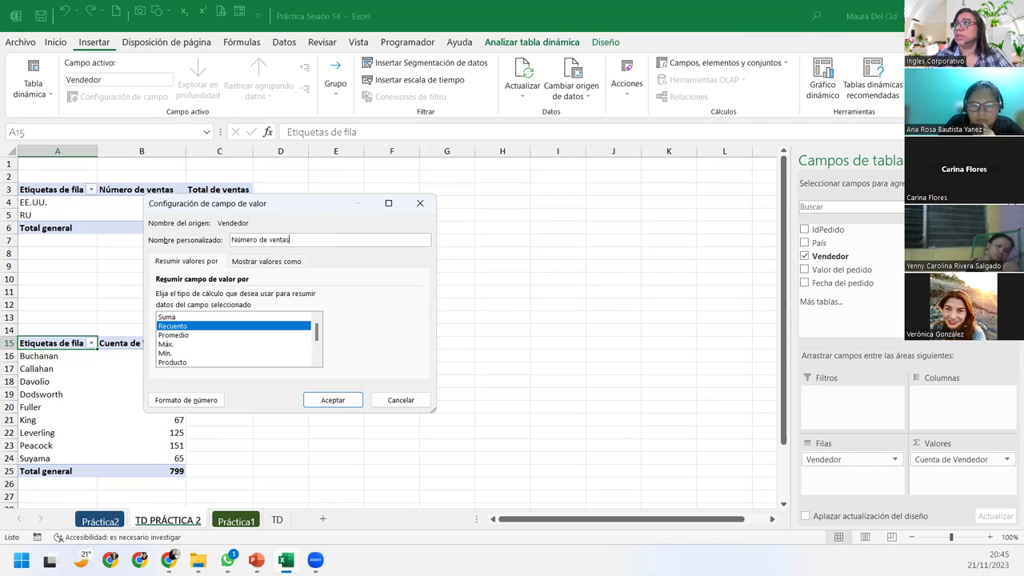
key("Return")
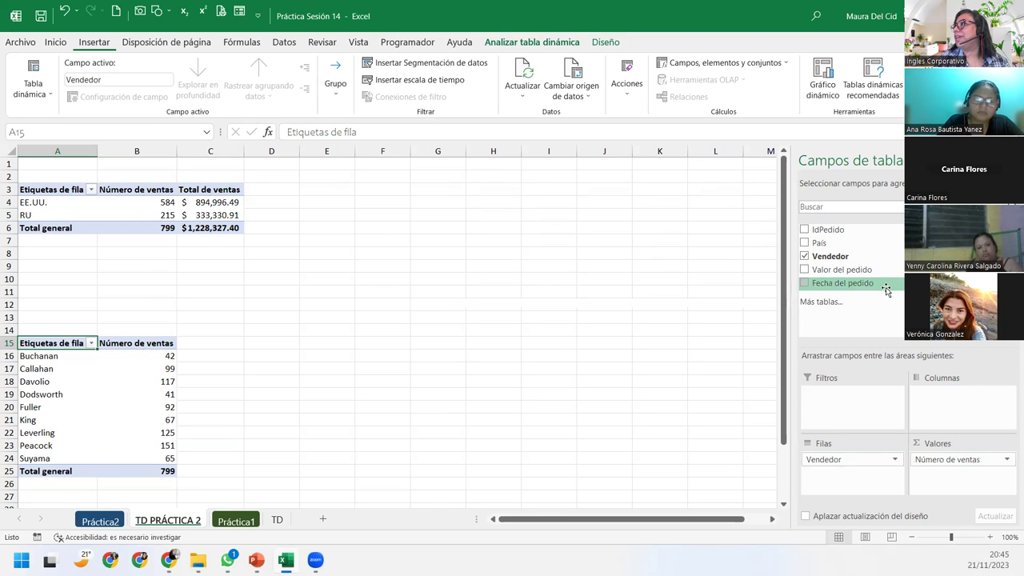
Step: Add Valor del pedido to the values as an average named 'Promedio de pedidos'
left_click_drag(853, 272, 962, 472)
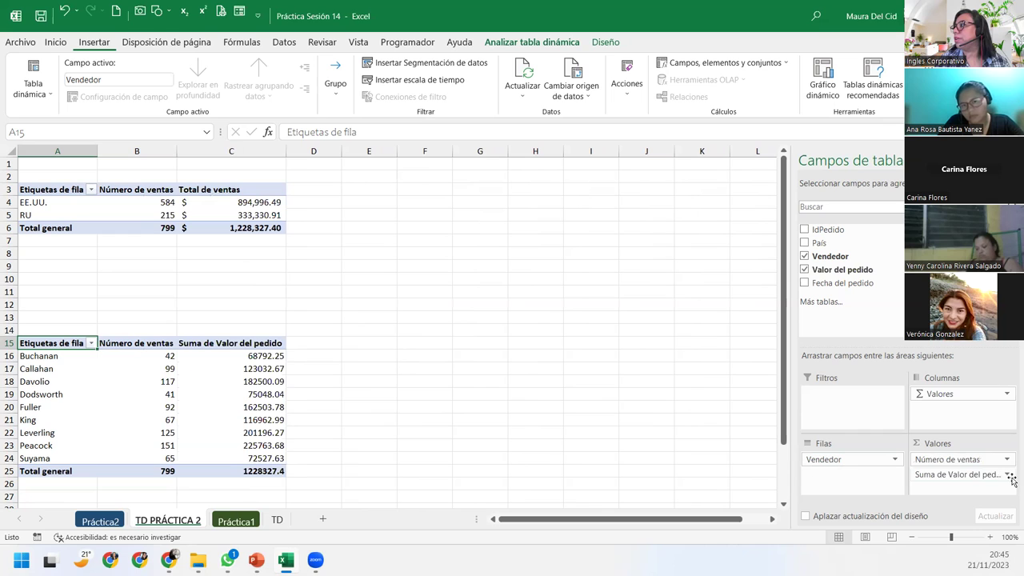
left_click(963, 474)
left_click(935, 463)
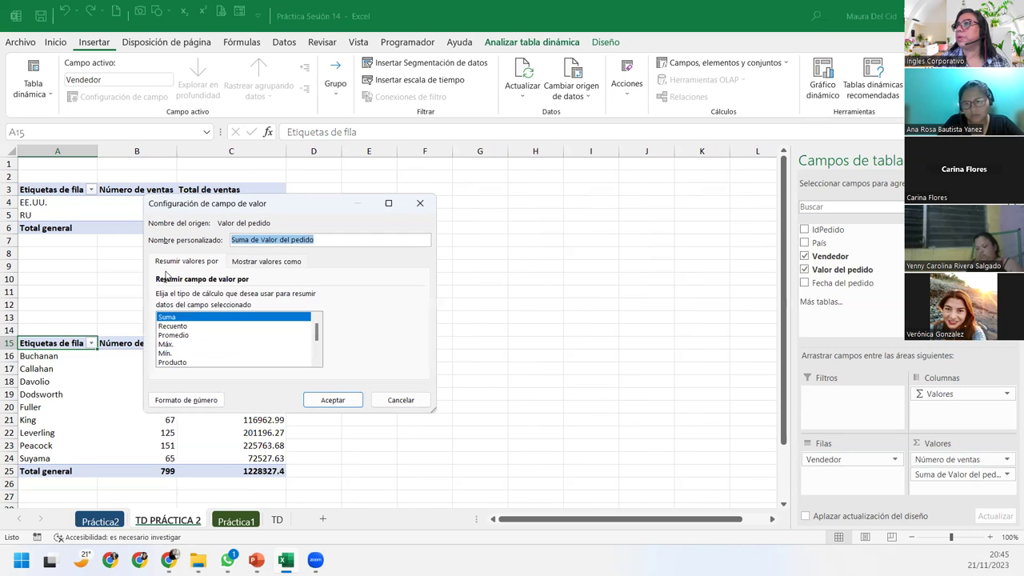
left_click(176, 335)
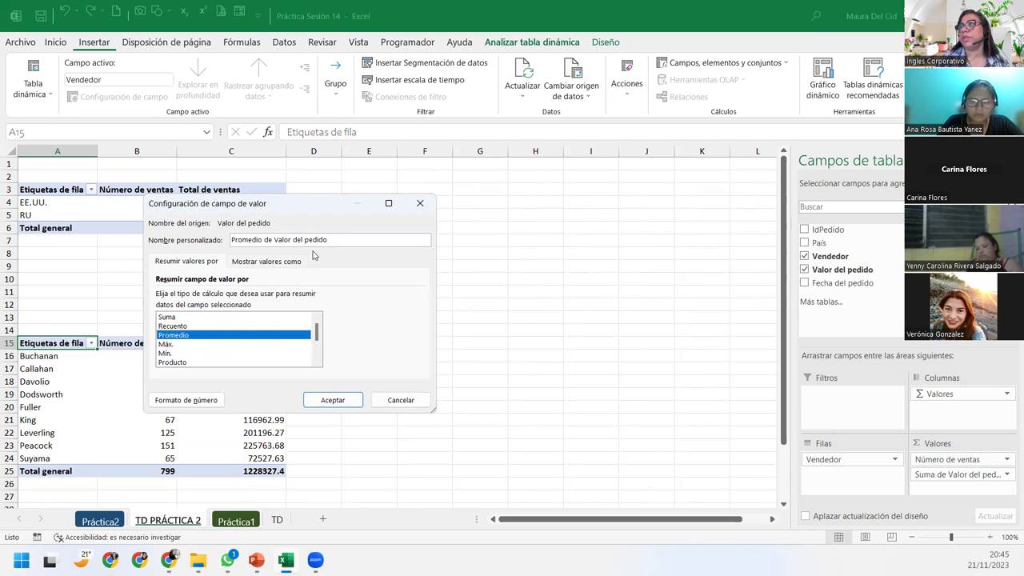
left_click_drag(272, 240, 421, 241)
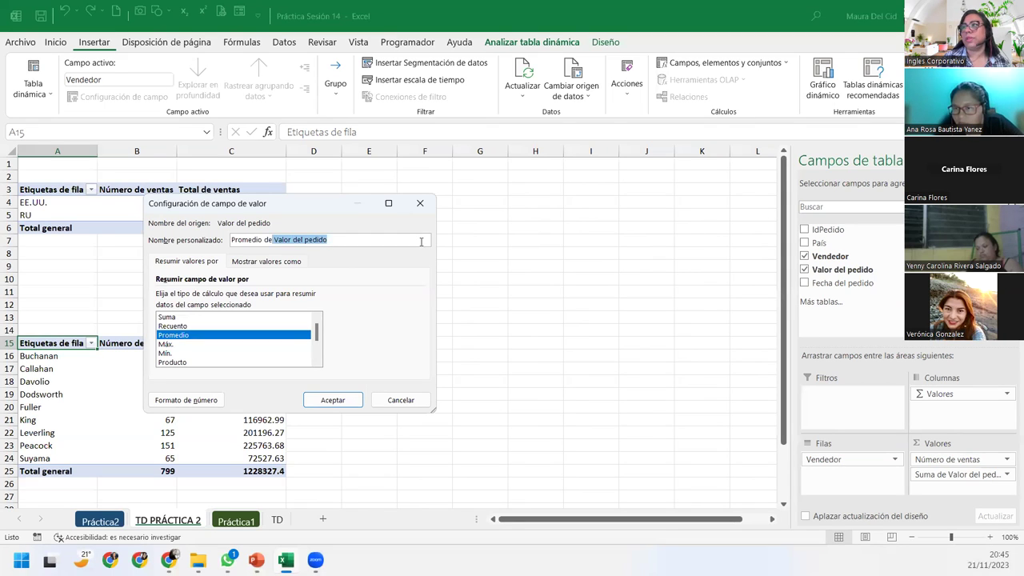
key("BackSpace")
key("BackSpace")
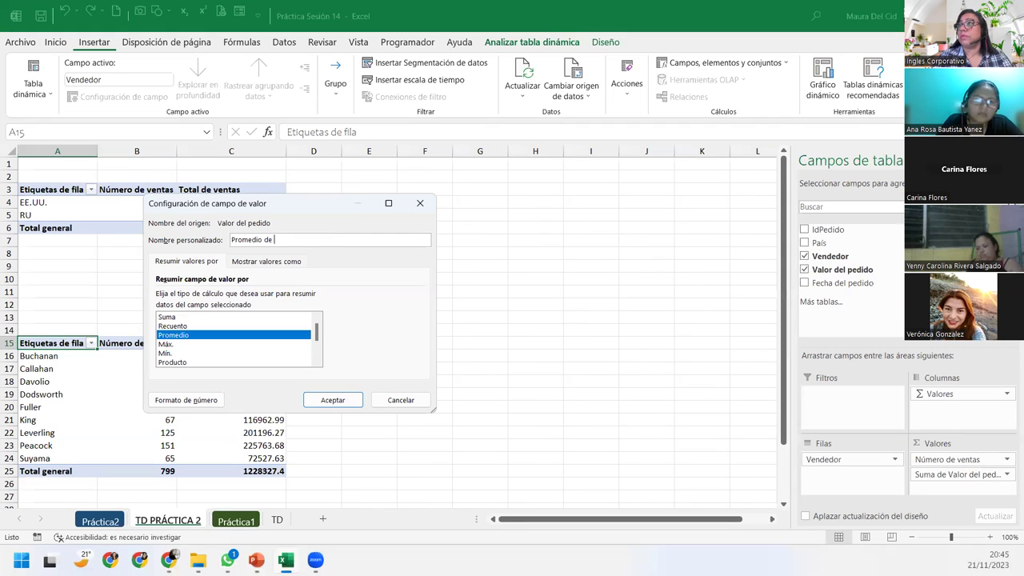
type("pedidp")
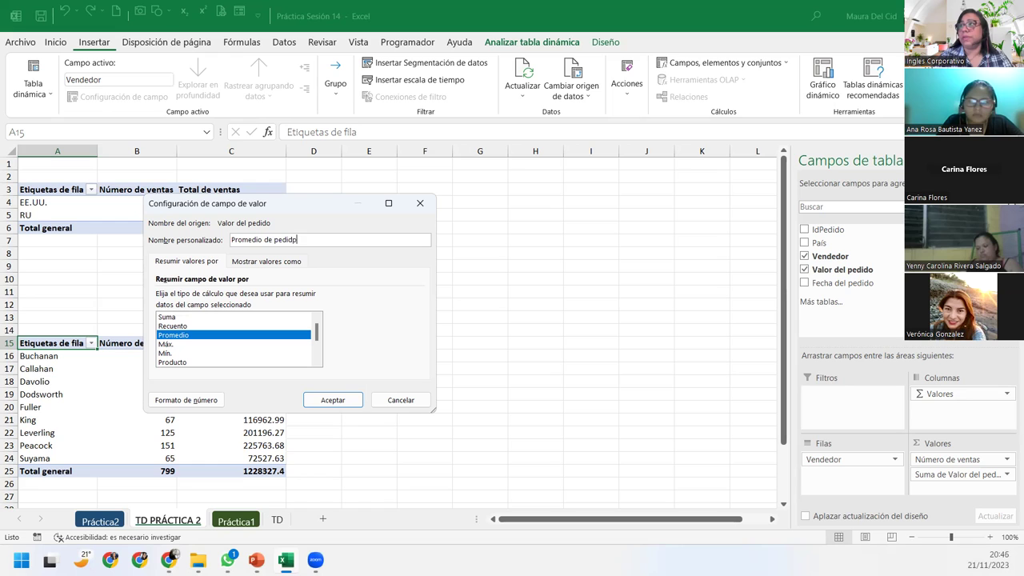
key("BackSpace")
type("os")
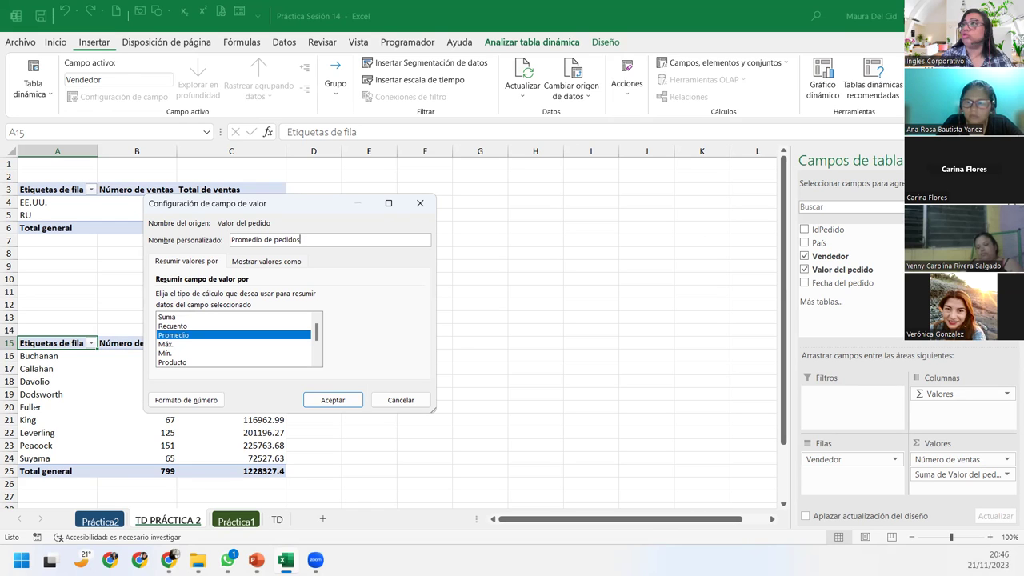
Step: Format Promedio de pedidos as Contabilidad with the $ Español (El Salvador) symbol
left_click(195, 400)
left_click(143, 227)
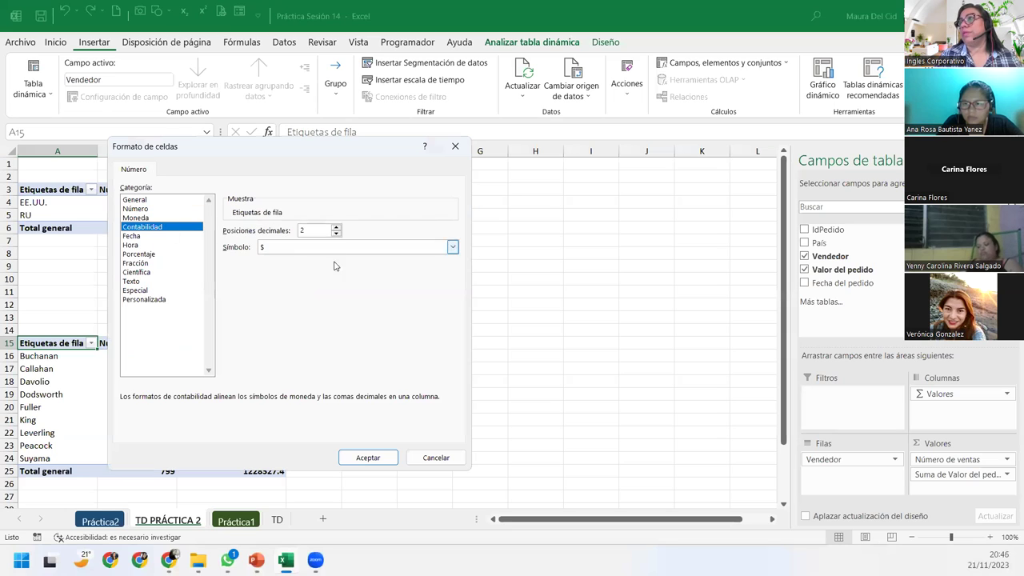
left_click(452, 246)
scroll(364, 359, "down", 2)
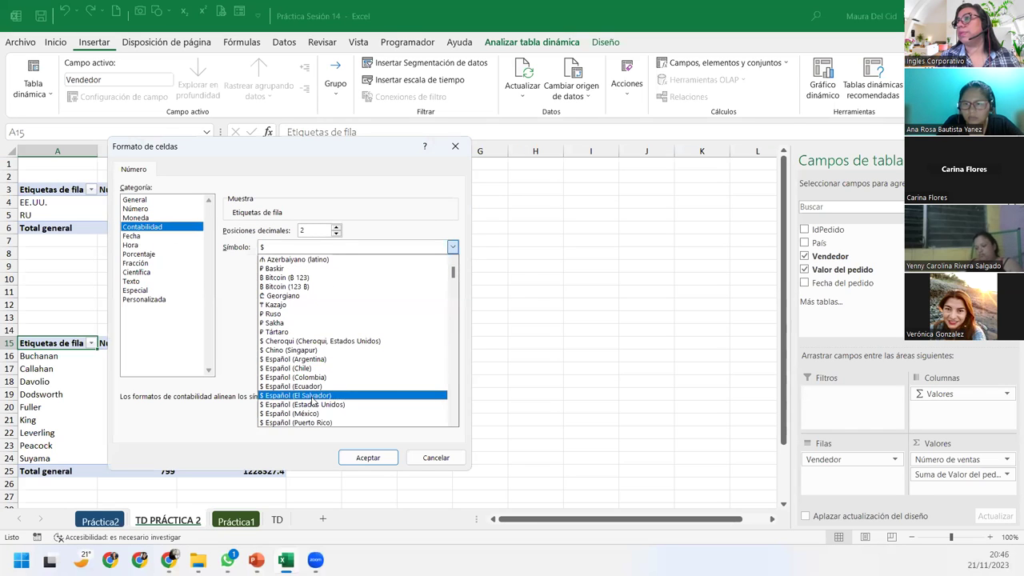
left_click(328, 407)
left_click(370, 458)
left_click(348, 404)
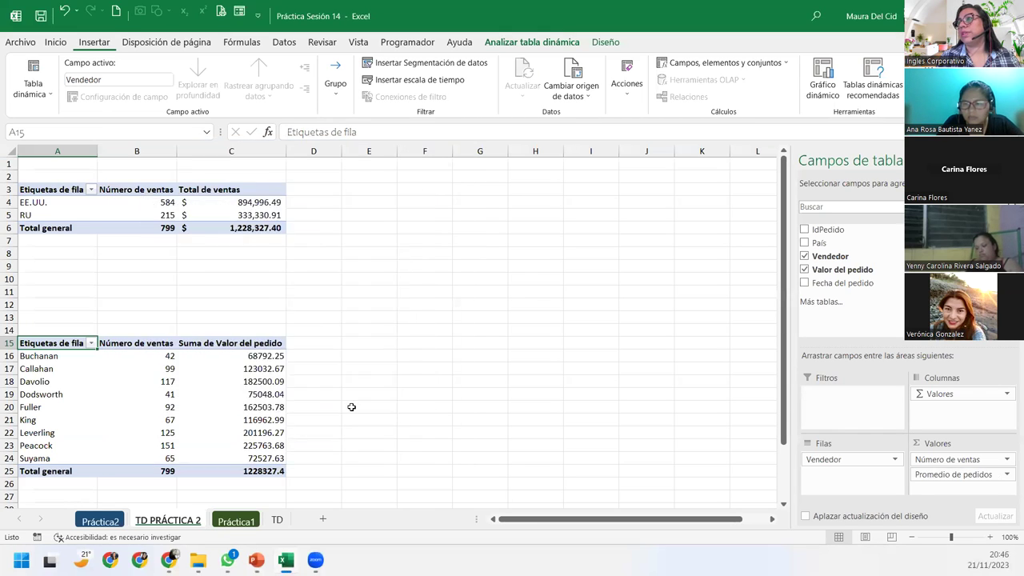
left_click(223, 396)
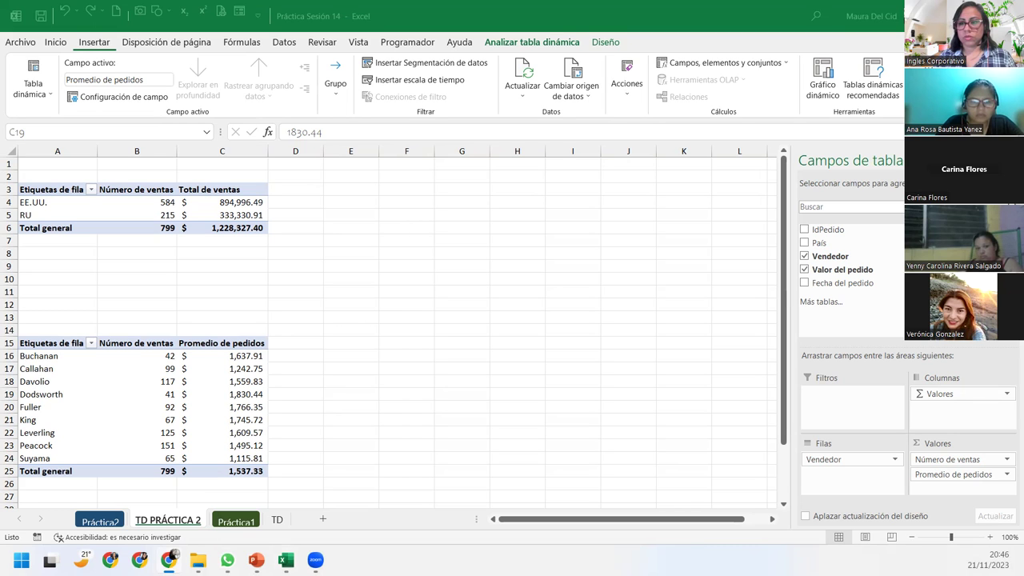
Step: Zoom to 140% and scroll so the Número de ventas / Promedio de pedidos seller pivot fills the view
scroll(94, 364, "down", 3)
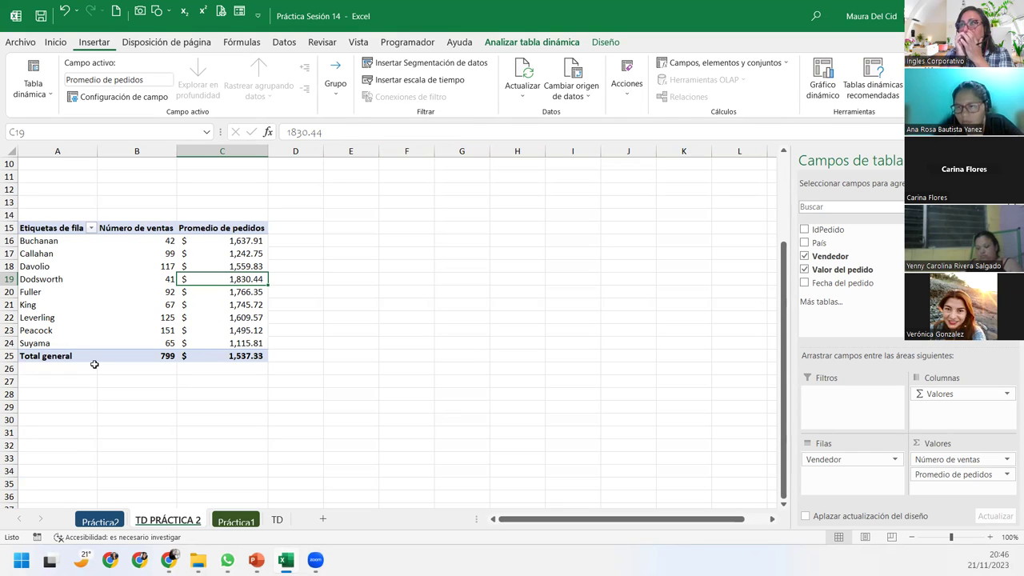
left_click(989, 537)
scroll(610, 478, "up", 2)
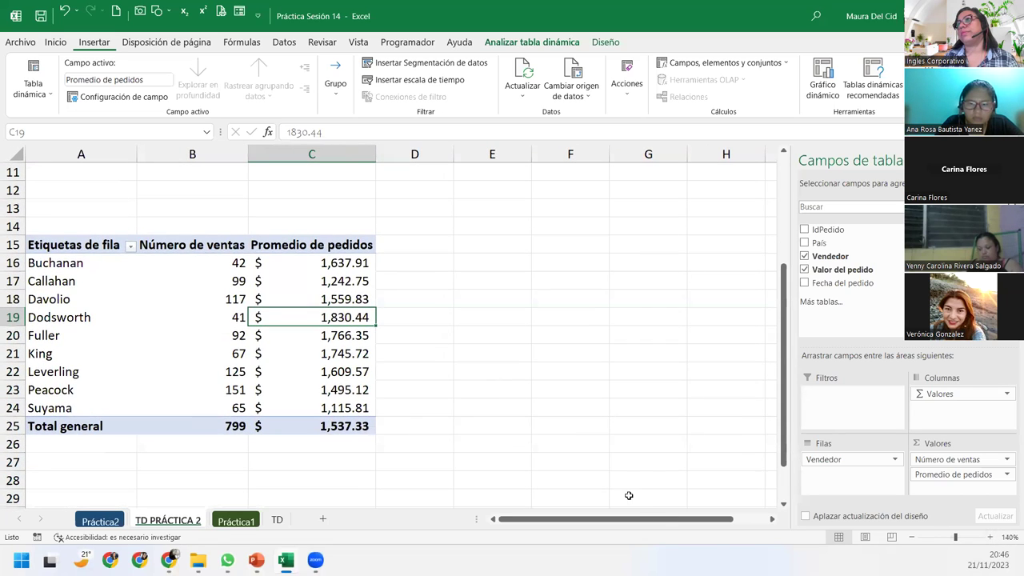
scroll(610, 478, "up", 1)
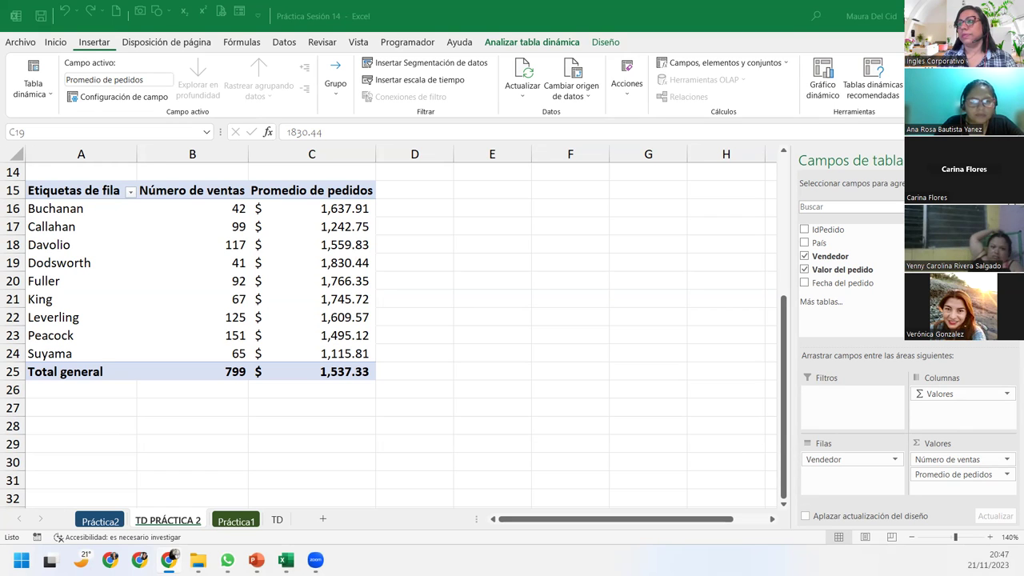
Step: Return to the Práctica2 order data with cell A1 selected and the Insertar ribbon showing
left_click(100, 520)
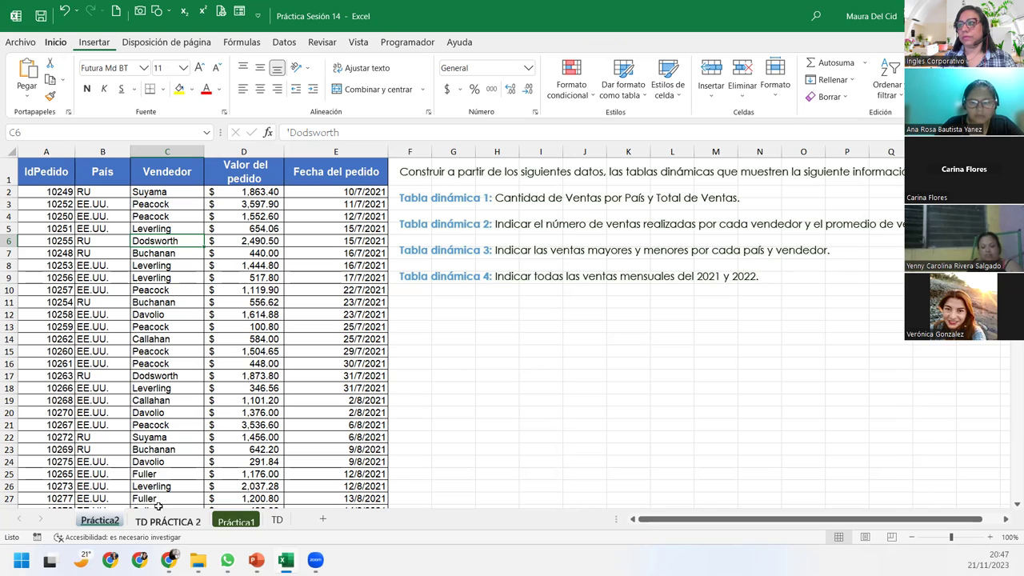
left_click(48, 180)
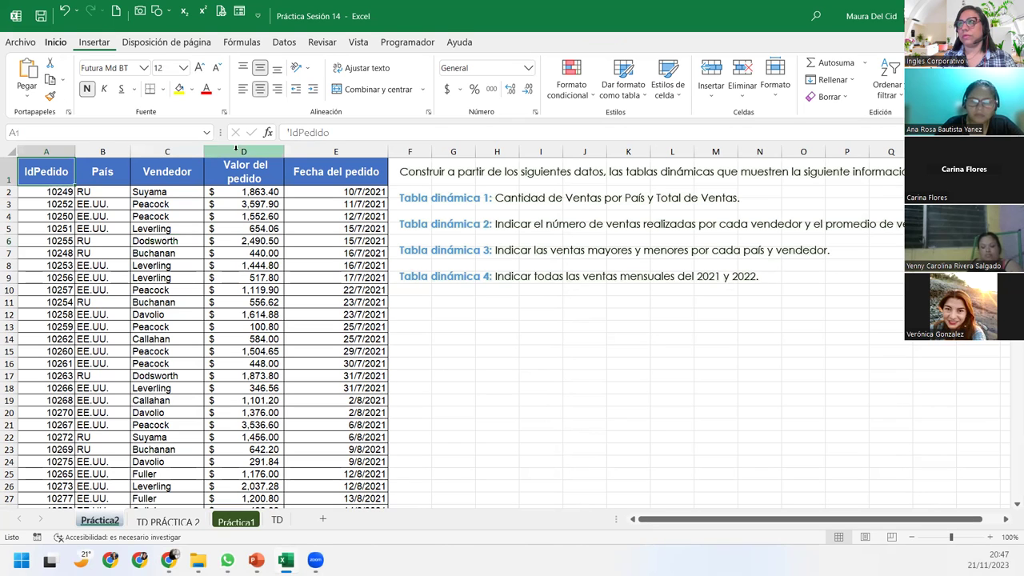
left_click(94, 45)
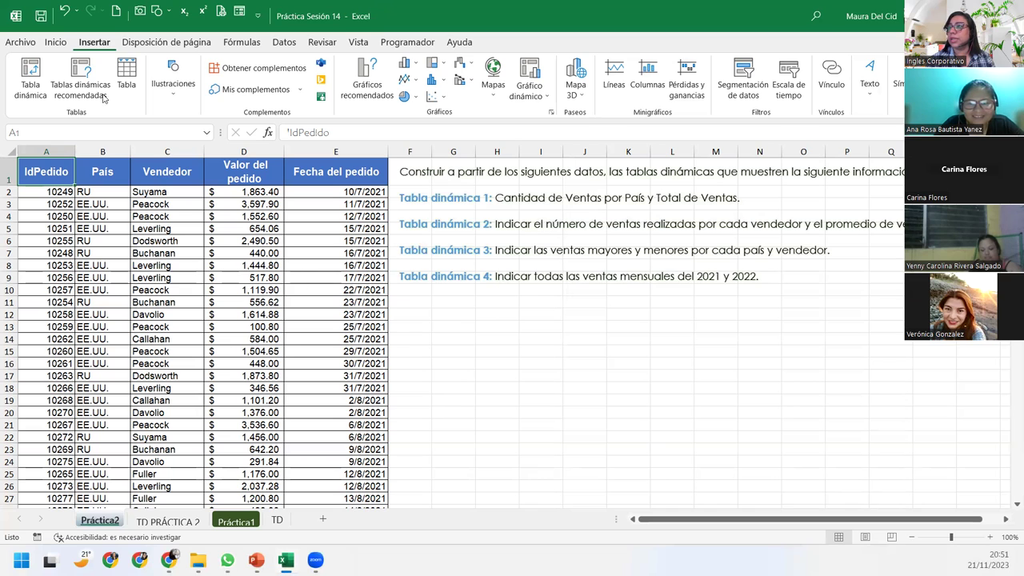
Step: Insert an empty pivot table from Práctica2!$A$1:$E$800 at 'TD PRÁCTICA 2'!$A$35
left_click(40, 78)
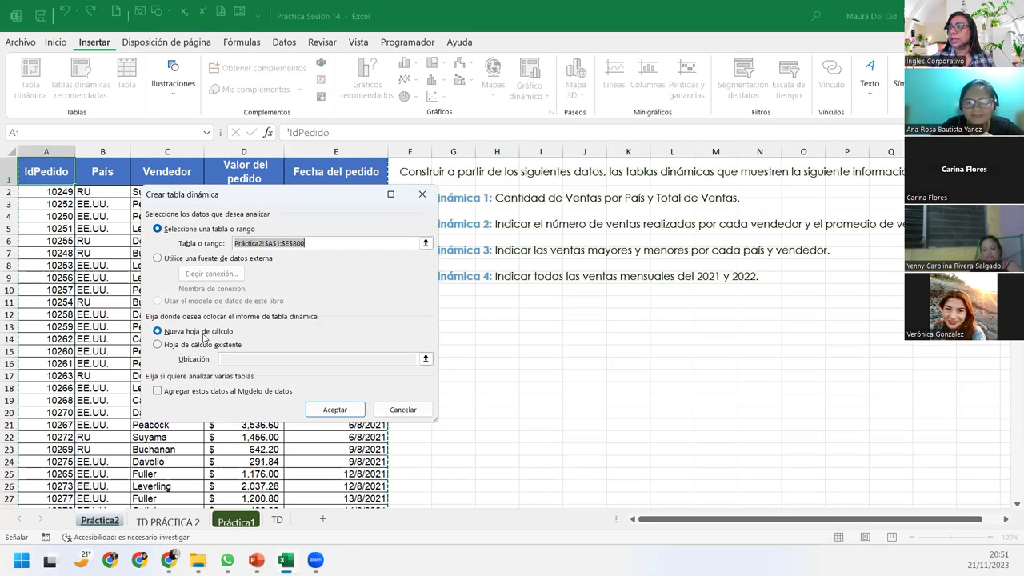
left_click(200, 345)
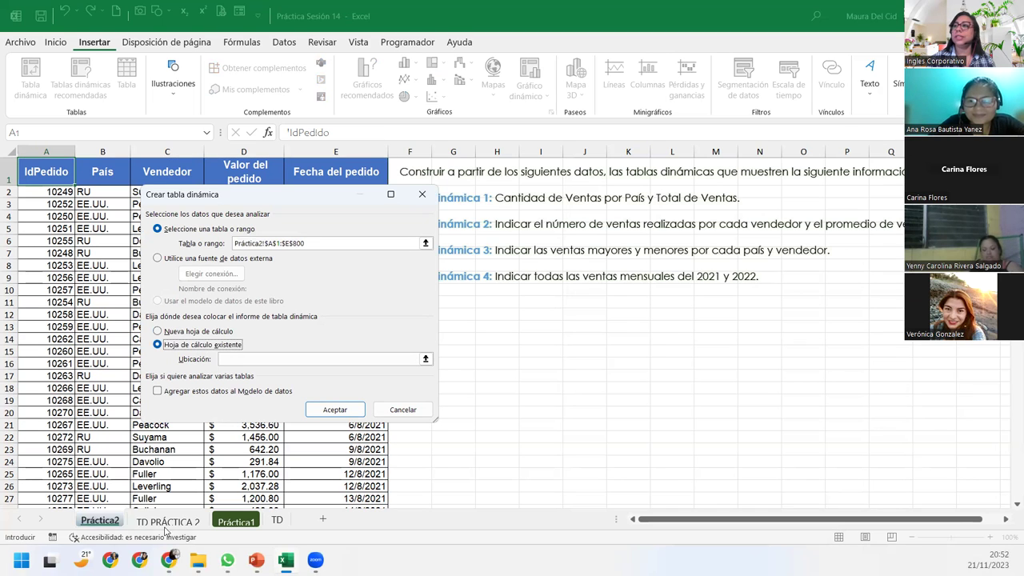
left_click(247, 359)
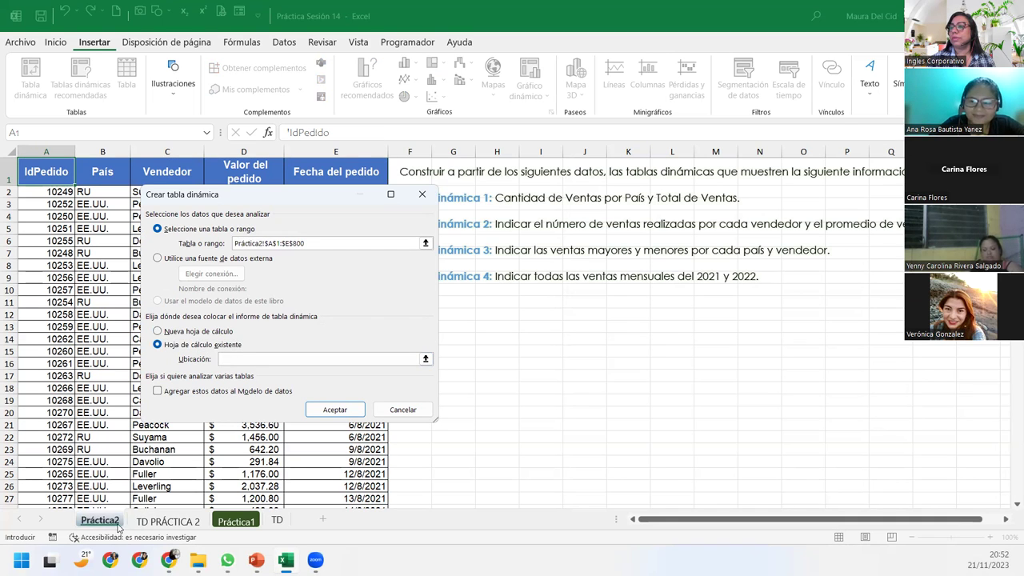
left_click(160, 520)
scroll(88, 462, "down", 2)
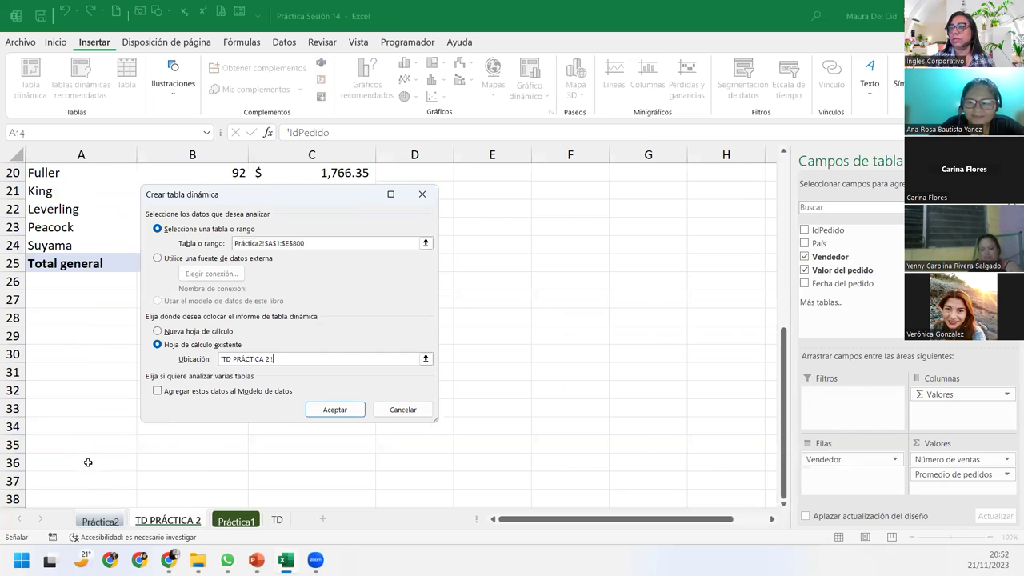
left_click(60, 442)
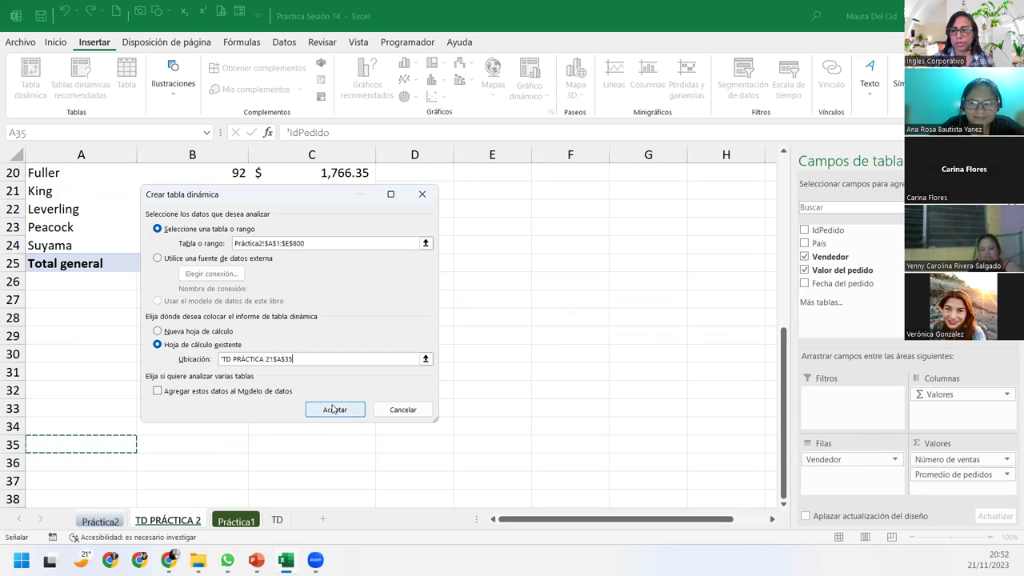
left_click(333, 408)
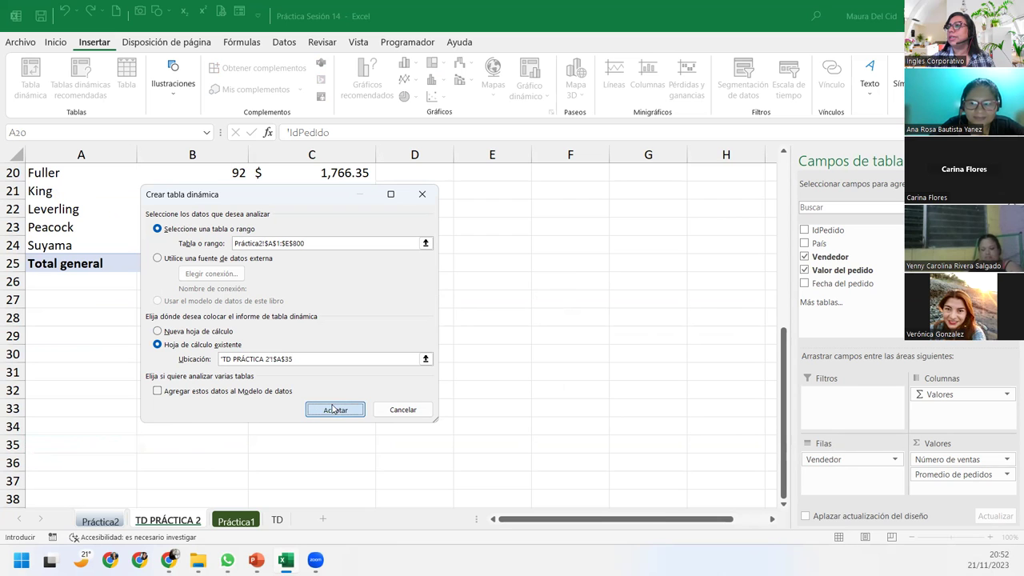
scroll(498, 430, "down", 1)
scroll(457, 434, "down", 3)
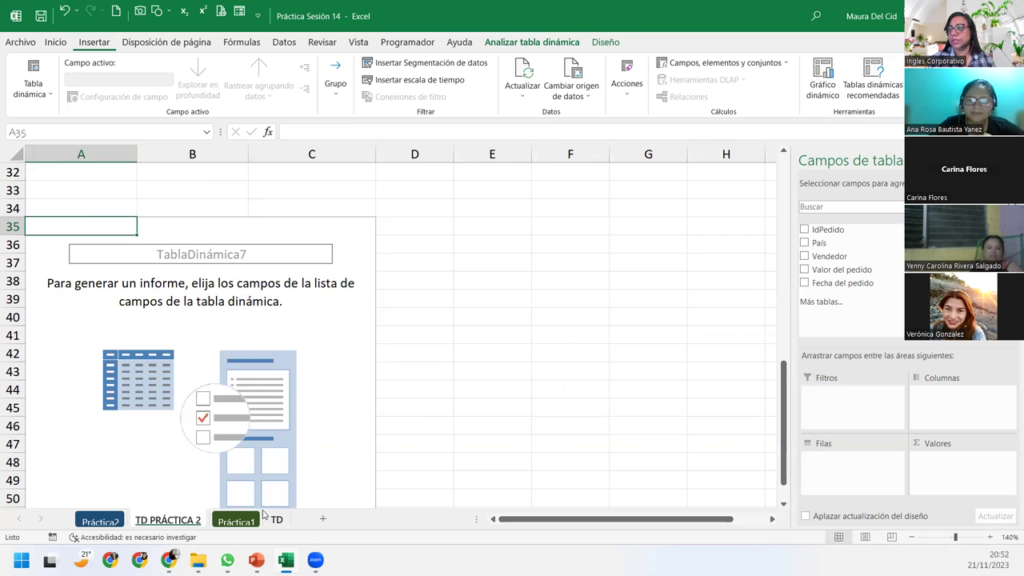
Step: Lay out the A35 pivot with País and Vendedor as rows and Valor del pedido twice in values
left_click(99, 516)
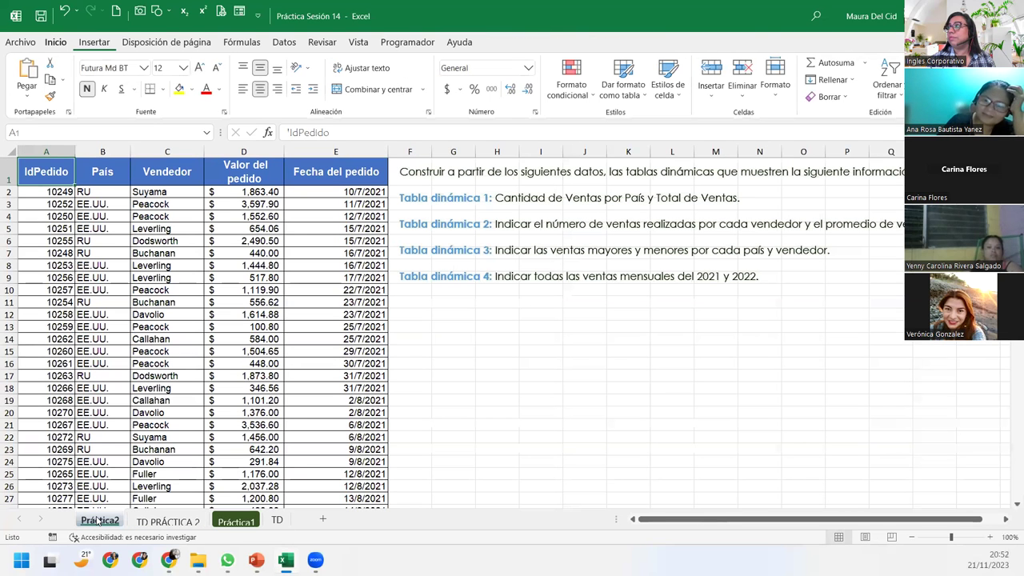
left_click(168, 522)
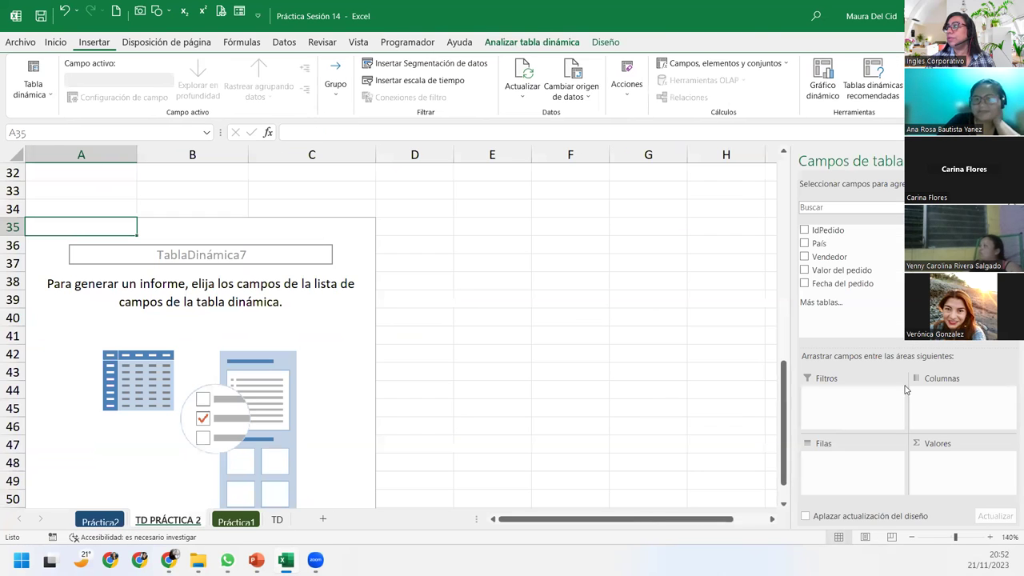
left_click_drag(819, 243, 864, 461)
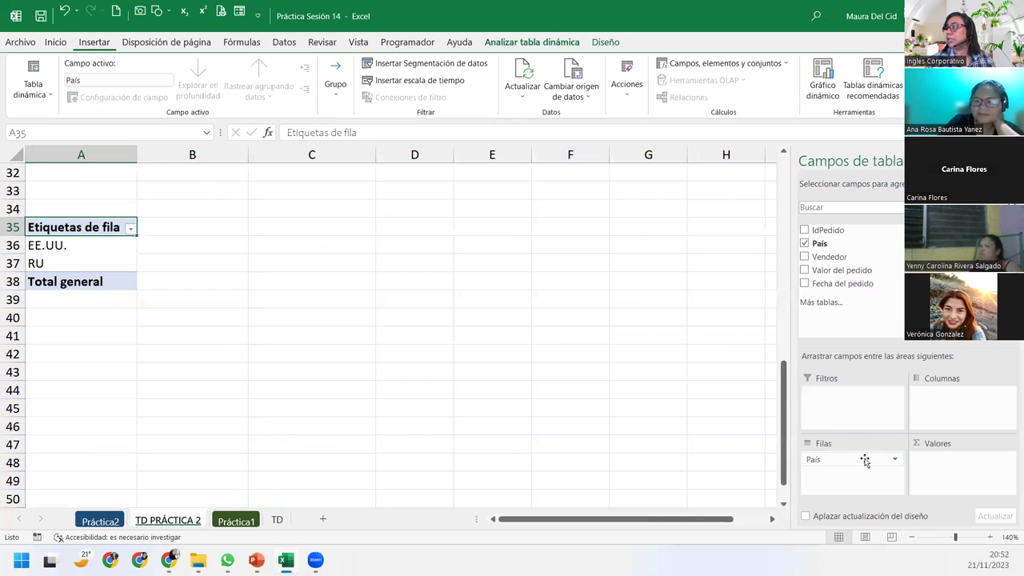
mouse_move(824, 257)
left_mouse_down()
mouse_move(857, 516)
mouse_move(857, 491)
left_mouse_up()
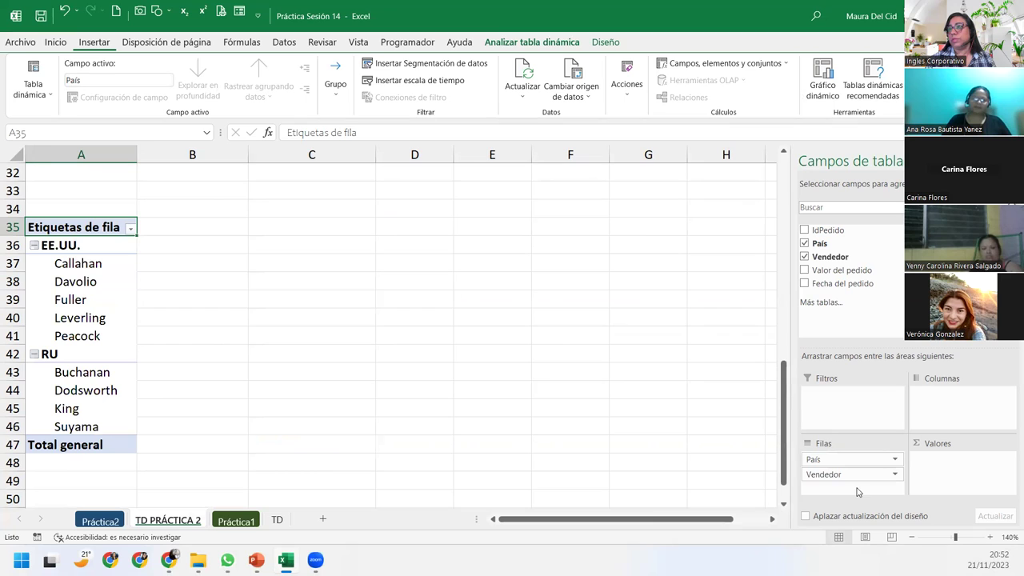
mouse_move(840, 271)
left_mouse_down()
mouse_move(937, 378)
mouse_move(960, 462)
left_mouse_up()
mouse_move(840, 270)
left_mouse_down()
mouse_move(986, 507)
mouse_move(960, 476)
left_mouse_up()
Step: Summarize the first Valor del pedido field by Máx and rename it 'Pedido Máximo'
left_click(973, 459)
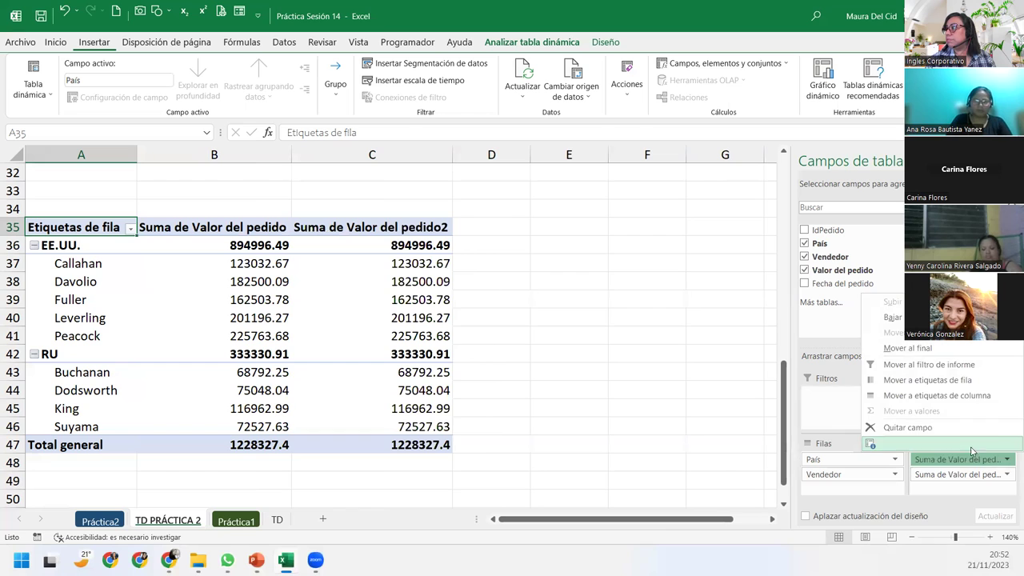
left_click(972, 446)
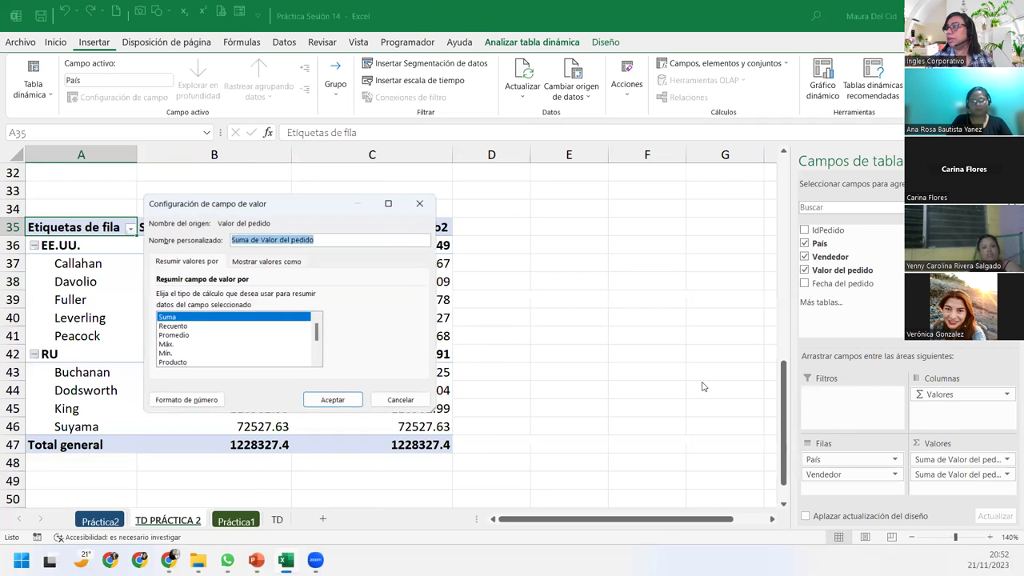
left_click(168, 344)
left_click_drag(326, 239, 164, 237)
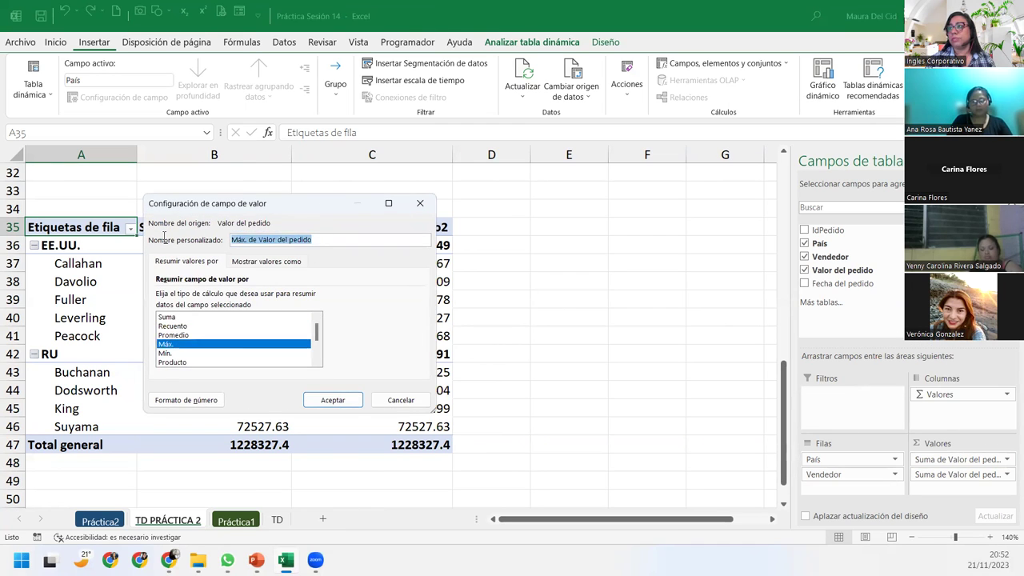
type("Pedido Máximo")
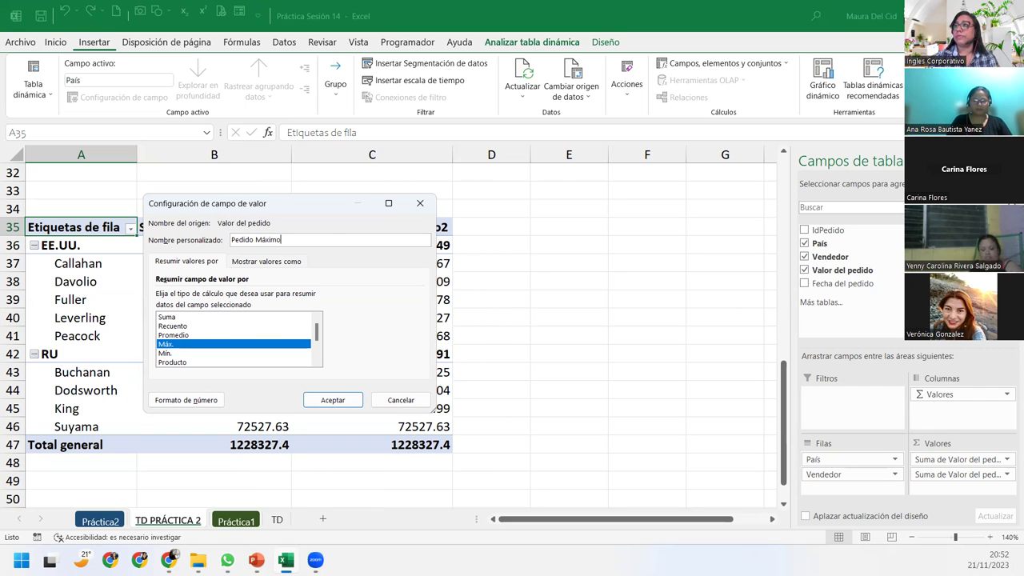
Step: Format Pedido Máximo as Contabilidad with the $ Español (El Salvador) symbol
left_click(178, 396)
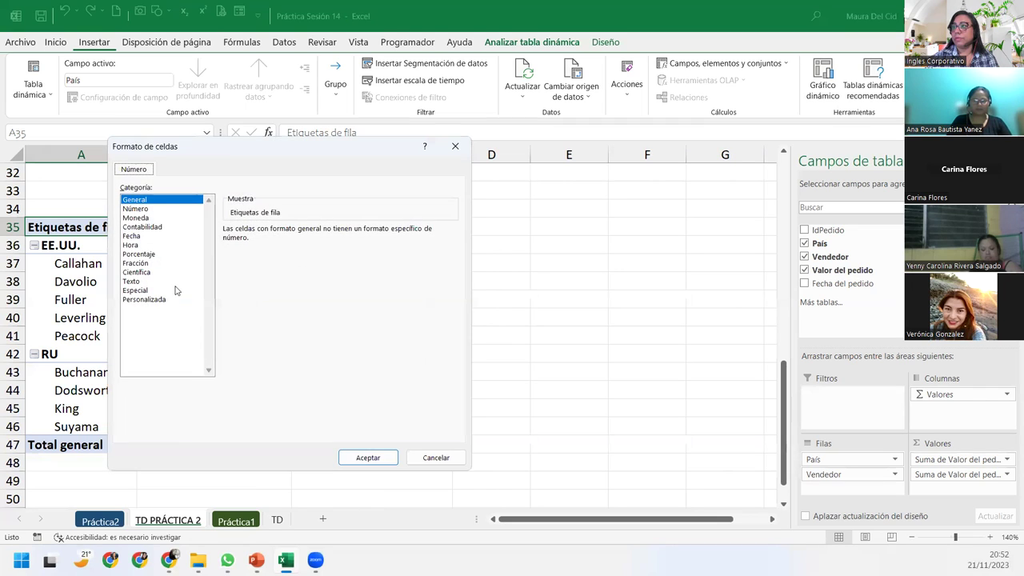
left_click(162, 228)
left_click(452, 246)
scroll(352, 384, "down", 2)
left_click(347, 387)
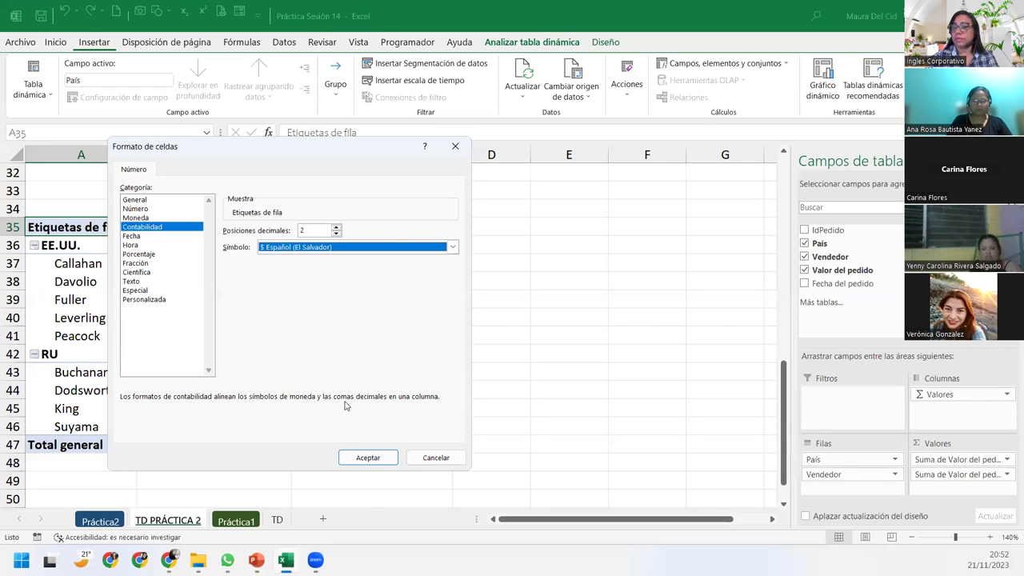
left_click(361, 458)
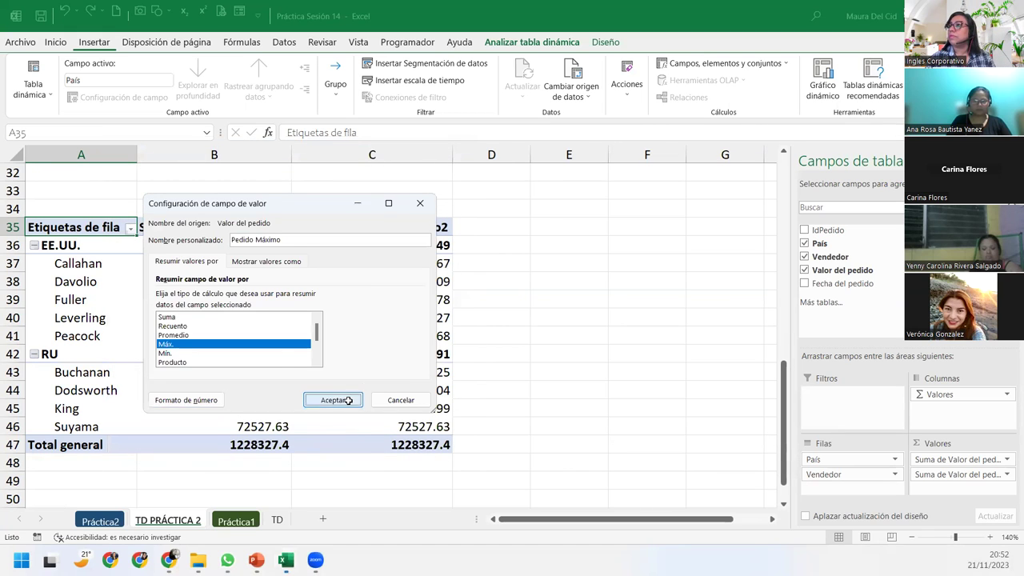
left_click(332, 399)
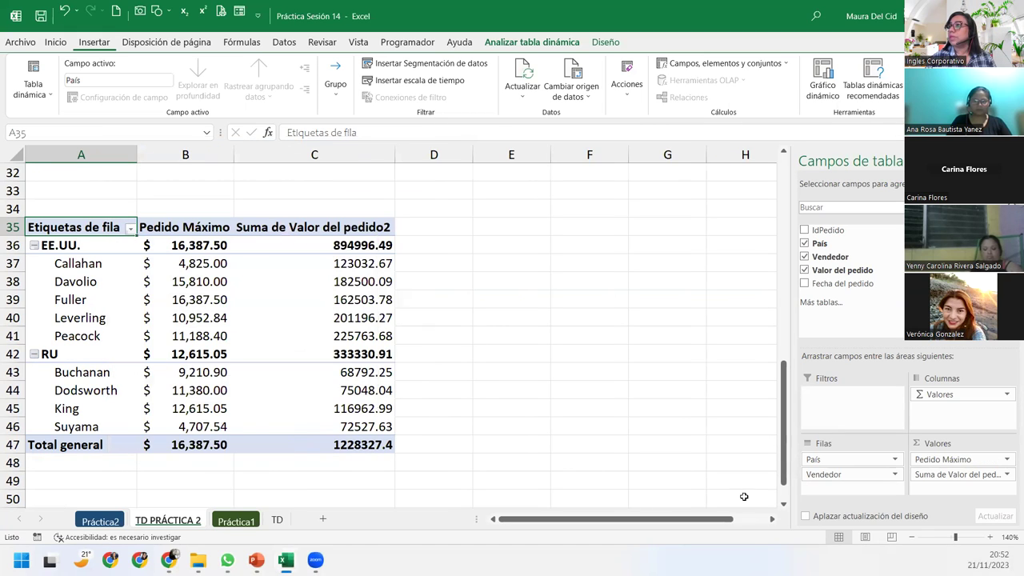
left_click(1007, 474)
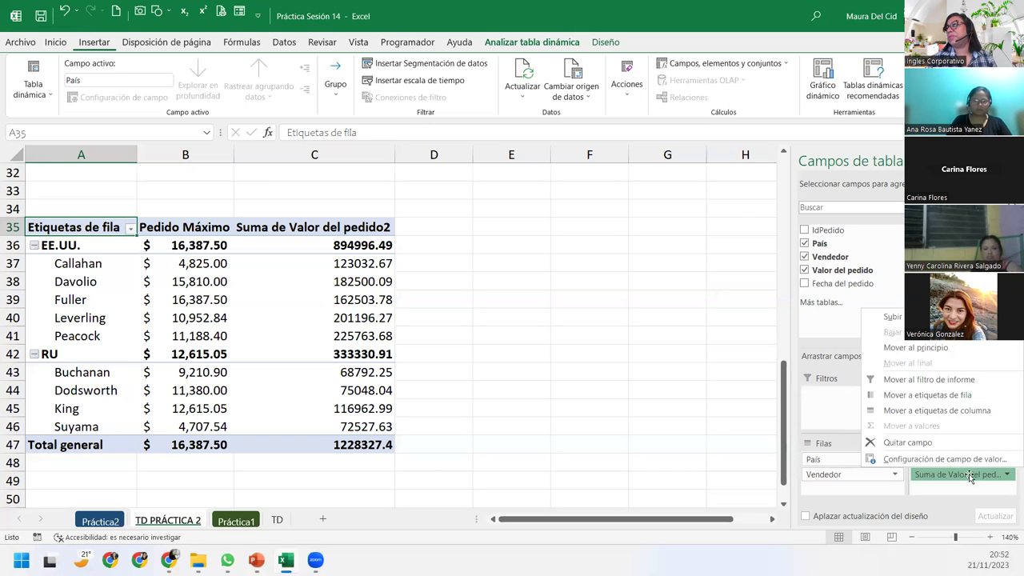
Step: Set the second value field to Mín, named 'Pedido Minimo', in Contabilidad format with the Español (México) $ symbol
left_click(970, 459)
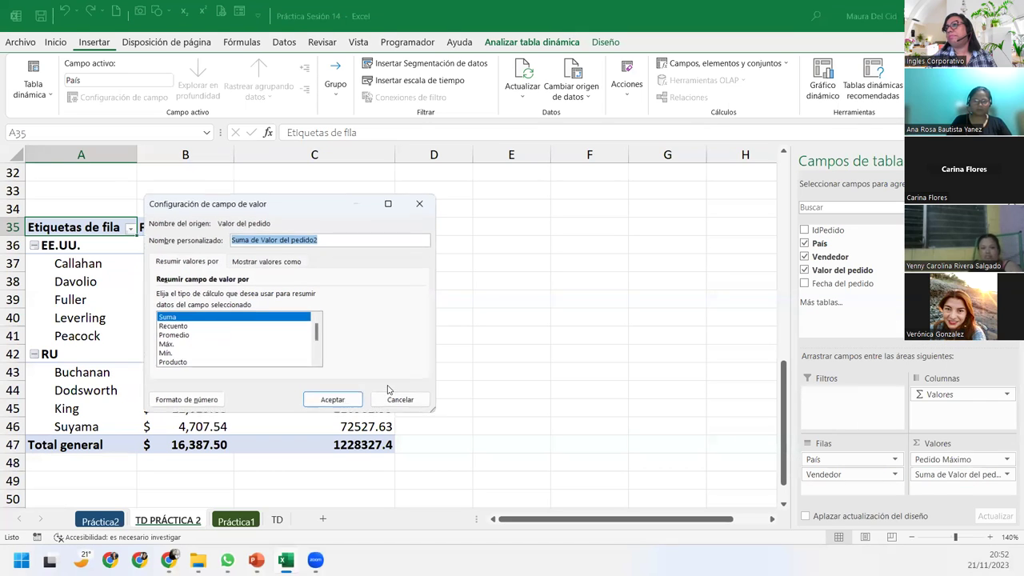
left_click(172, 353)
left_click_drag(316, 240, 107, 240)
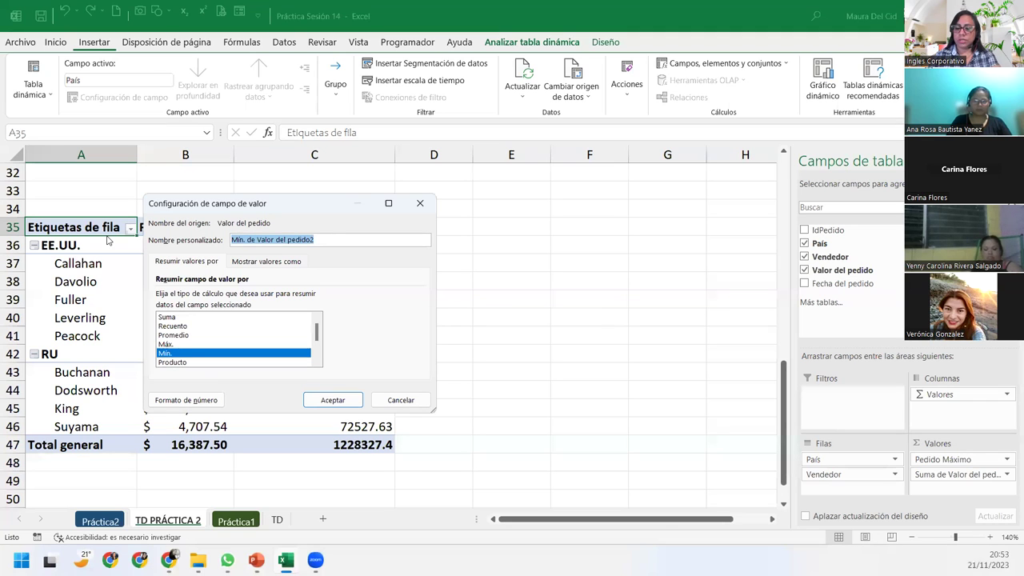
type("Pedido Minimo")
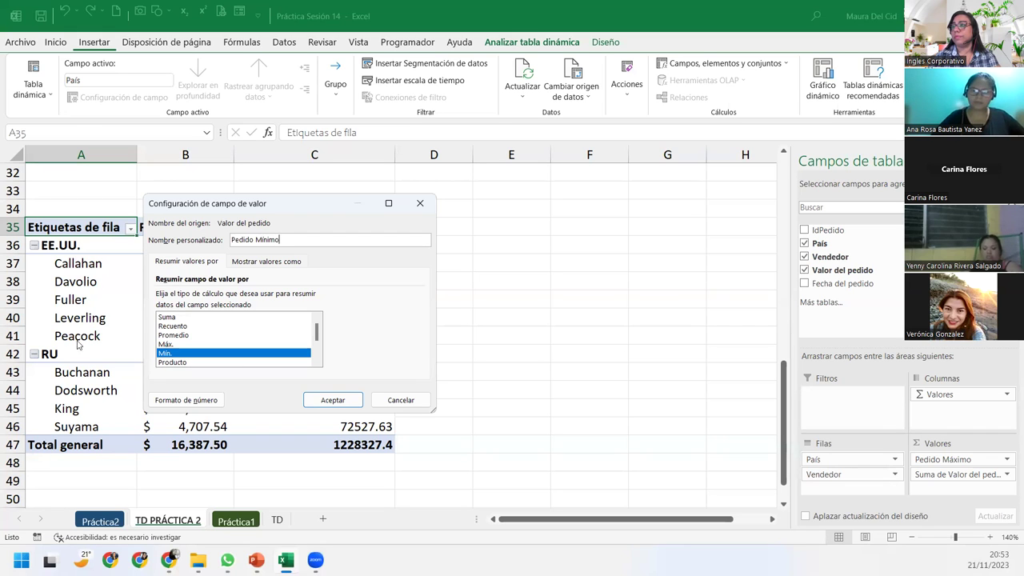
left_click(168, 402)
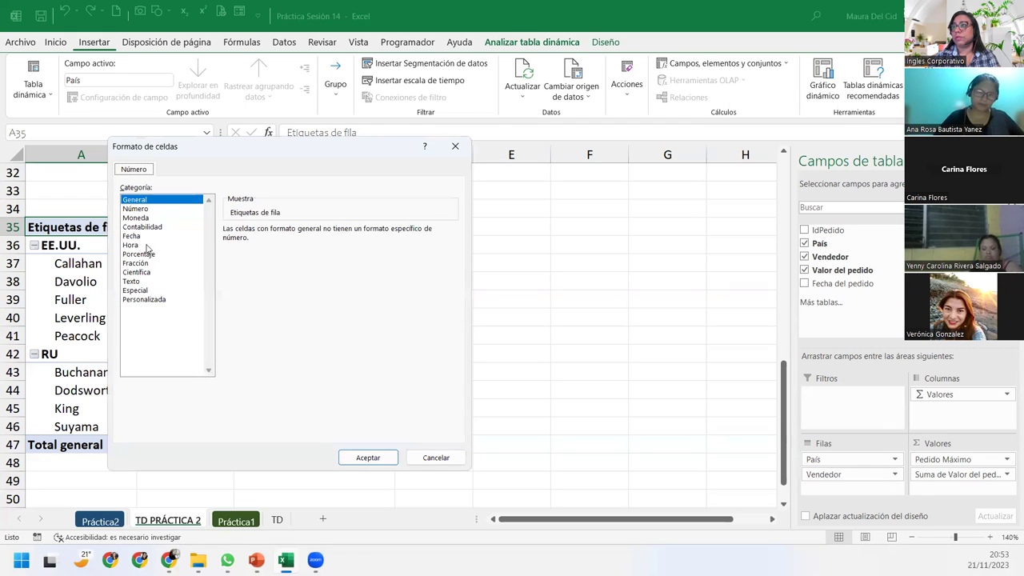
left_click(144, 227)
left_click(453, 247)
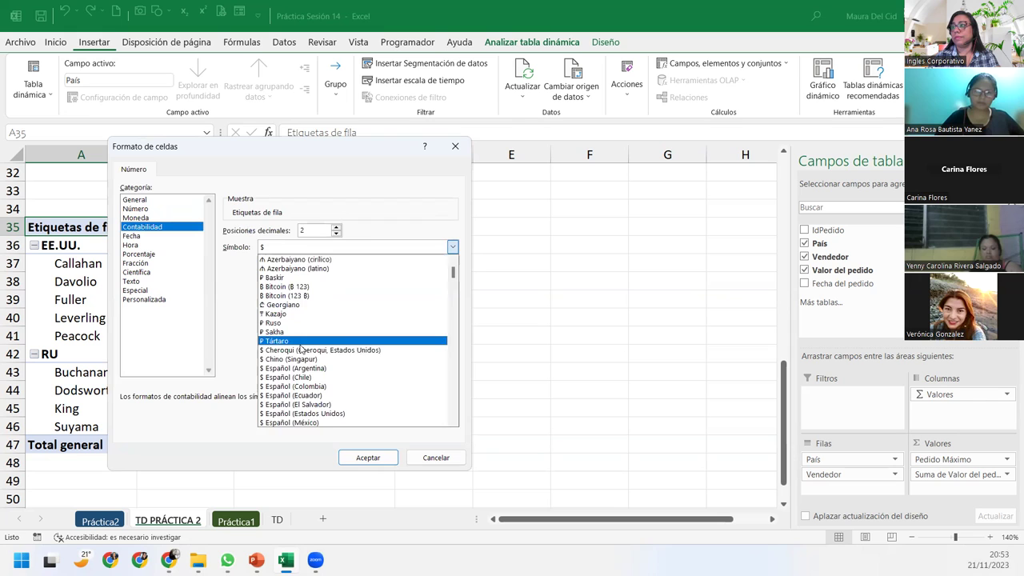
left_click(340, 423)
left_click(361, 457)
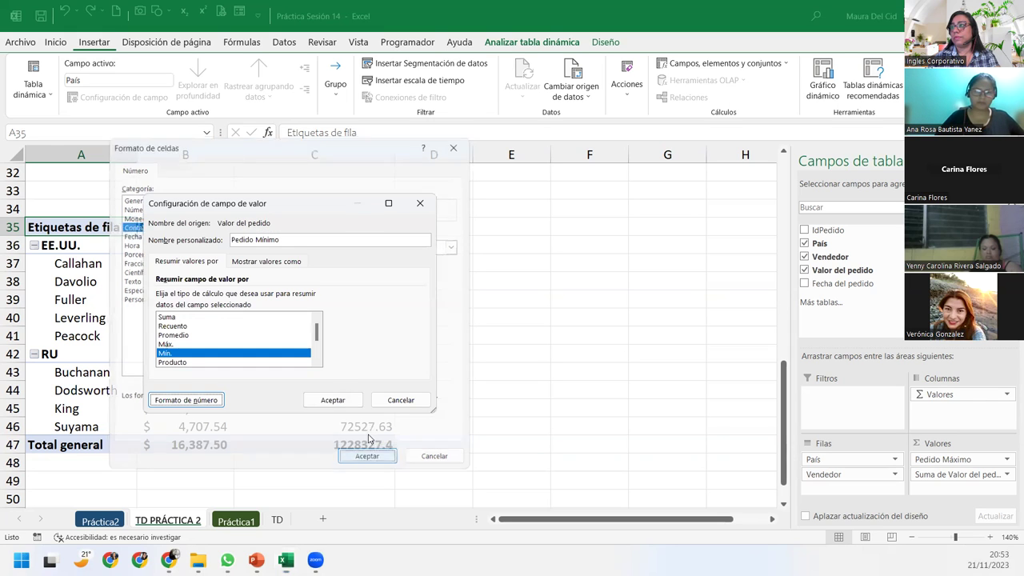
left_click(332, 400)
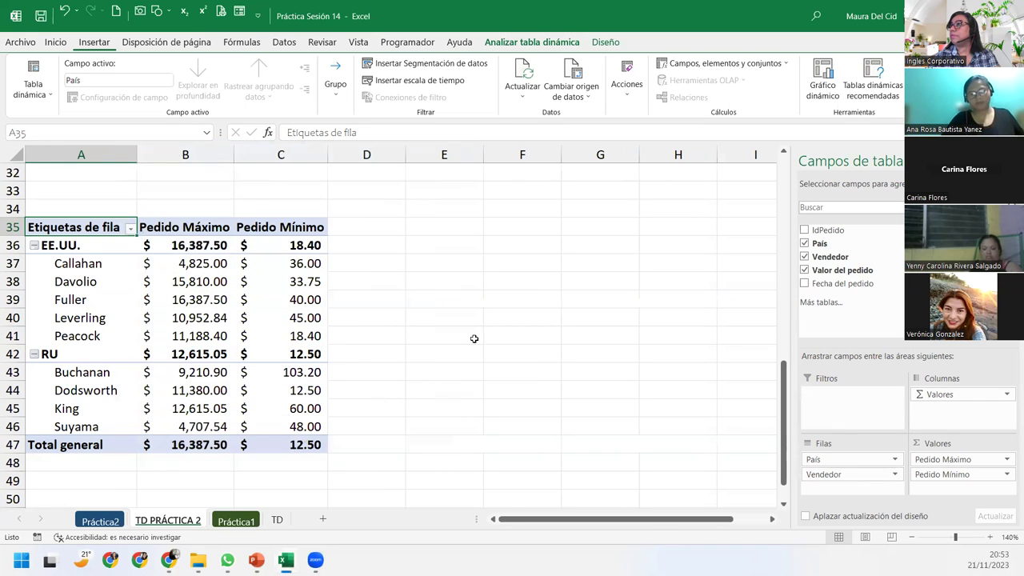
left_click(169, 337)
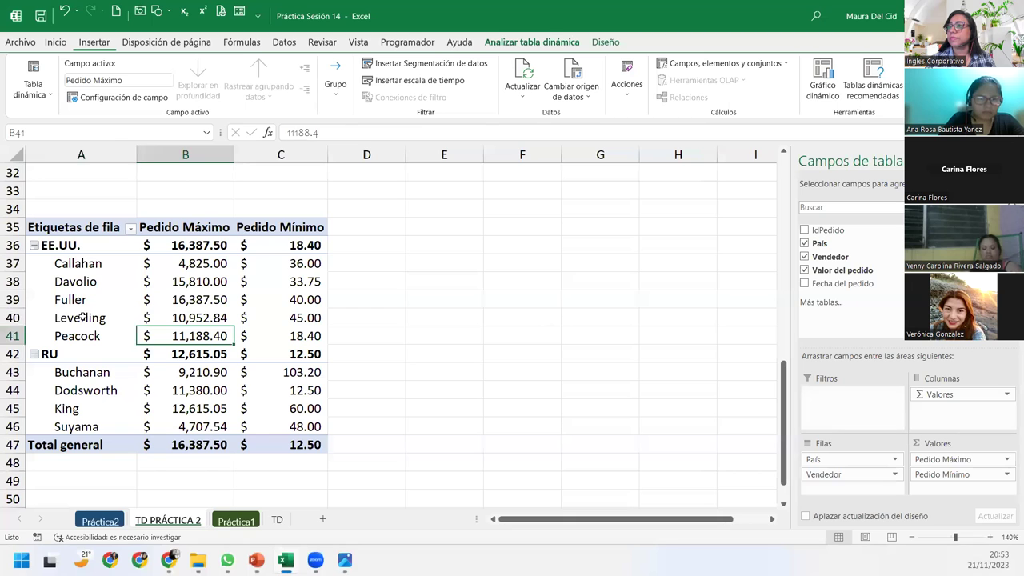
left_click(109, 321)
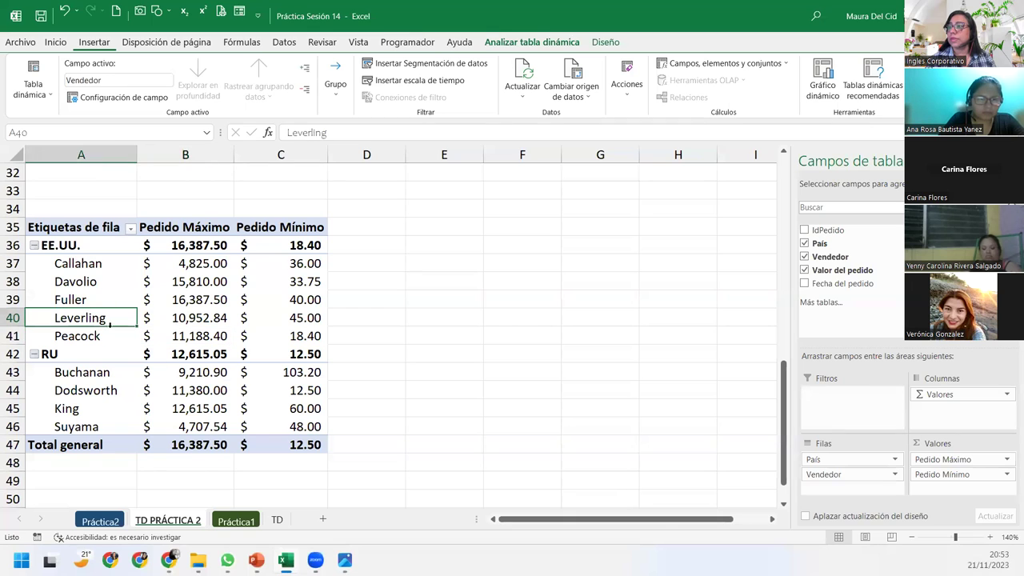
Step: From the Práctica2 sales data, insert an empty pivot table at 'TD PRÁCTICA 2'!$A$55
left_click(100, 522)
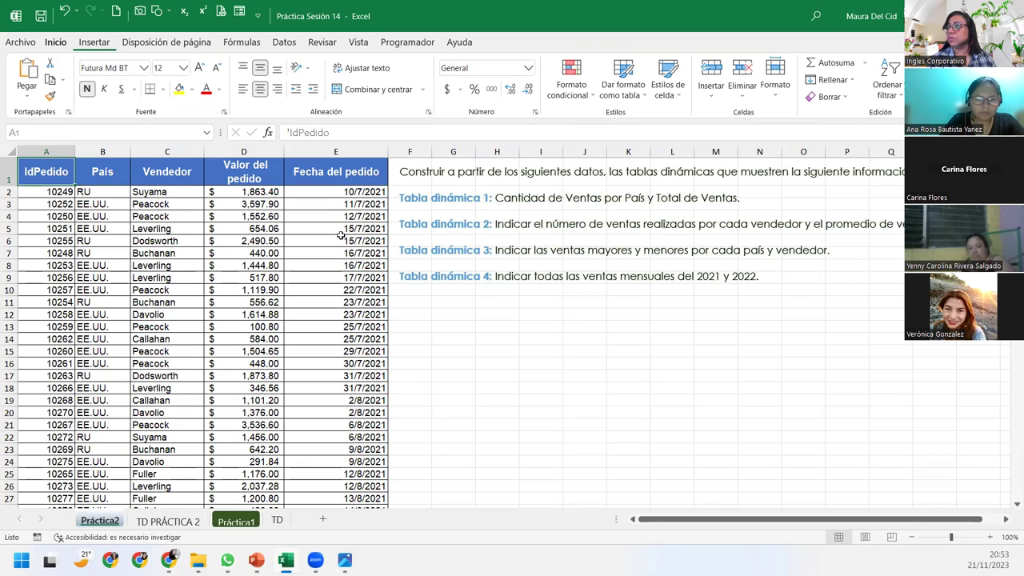
left_click(180, 254)
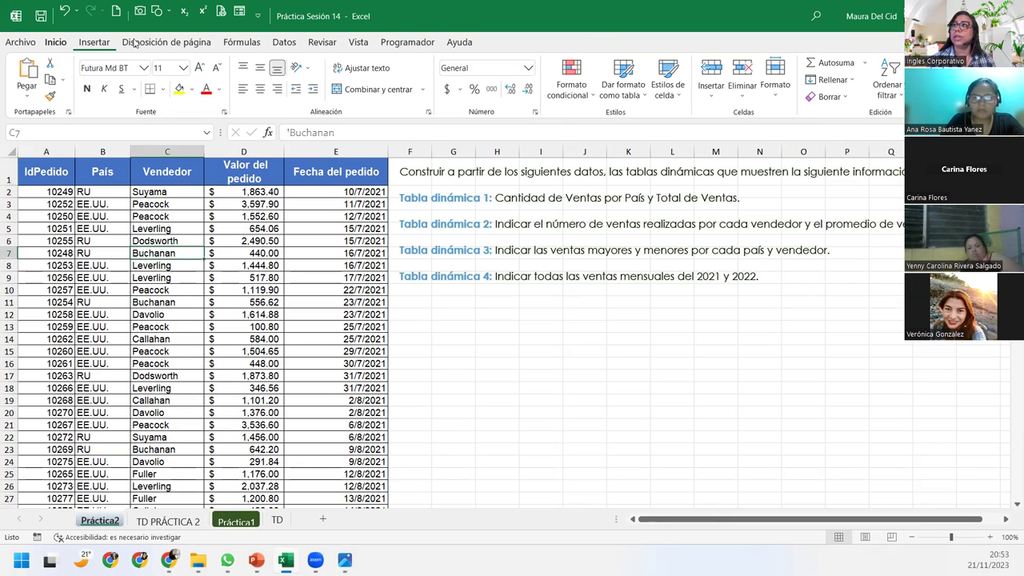
left_click(88, 42)
left_click(30, 78)
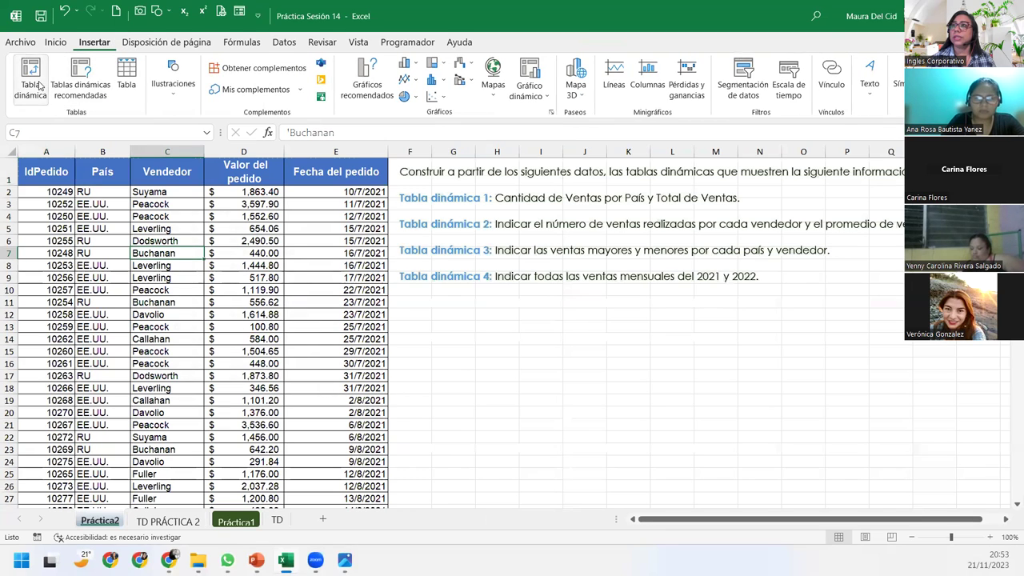
left_click(204, 345)
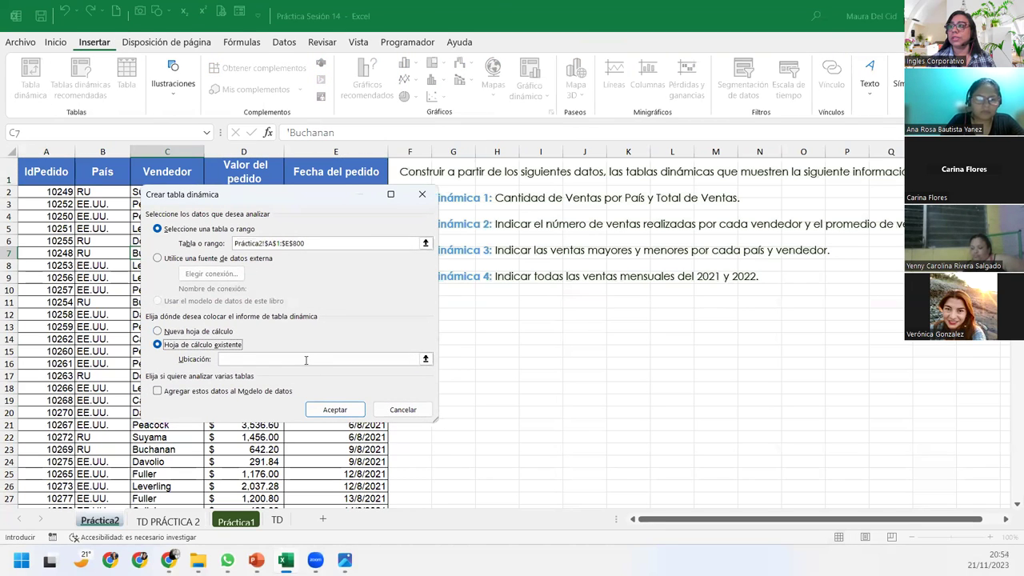
scroll(163, 479, "down", 1)
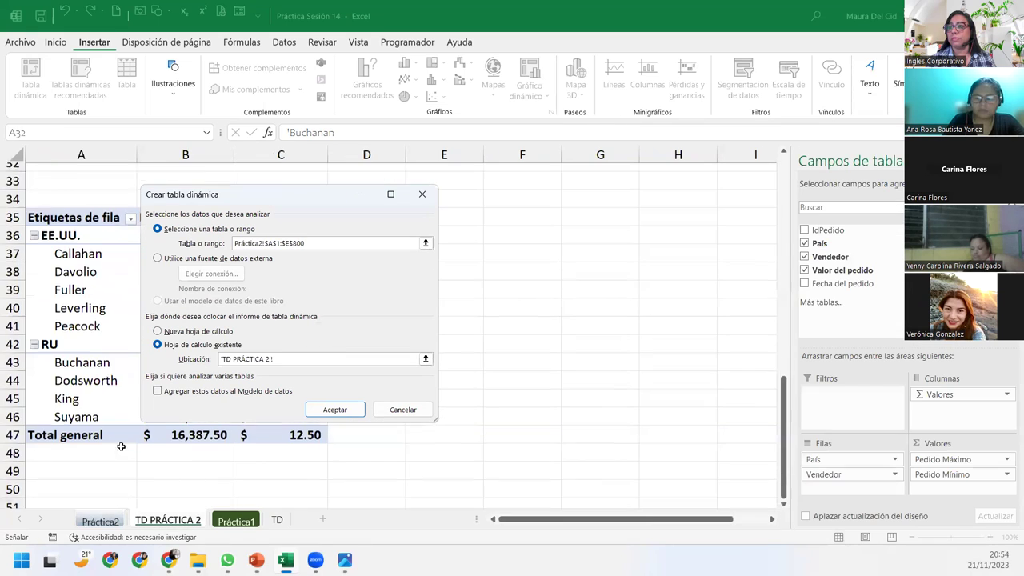
scroll(118, 446, "down", 3)
left_click(63, 370)
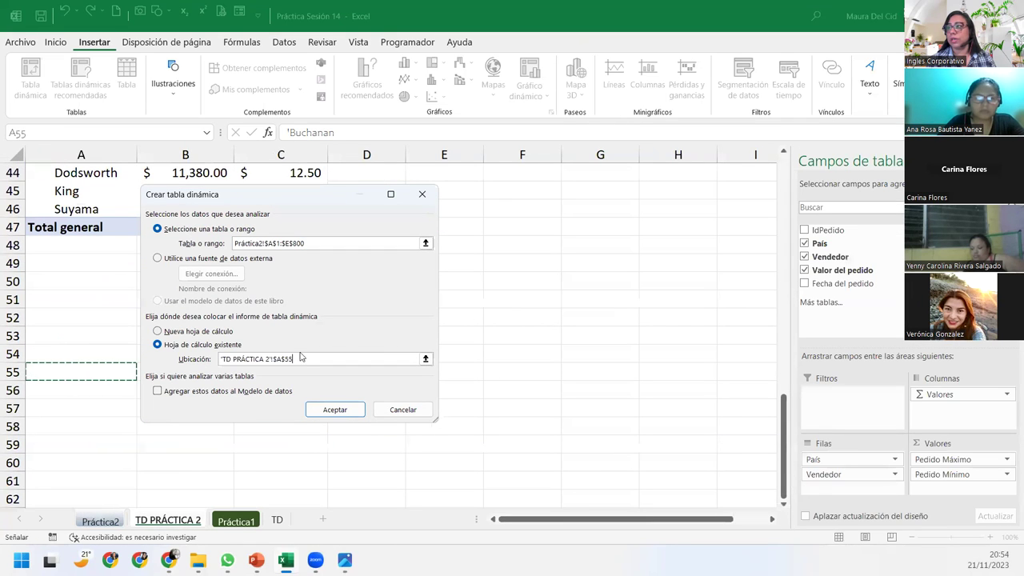
left_click(336, 408)
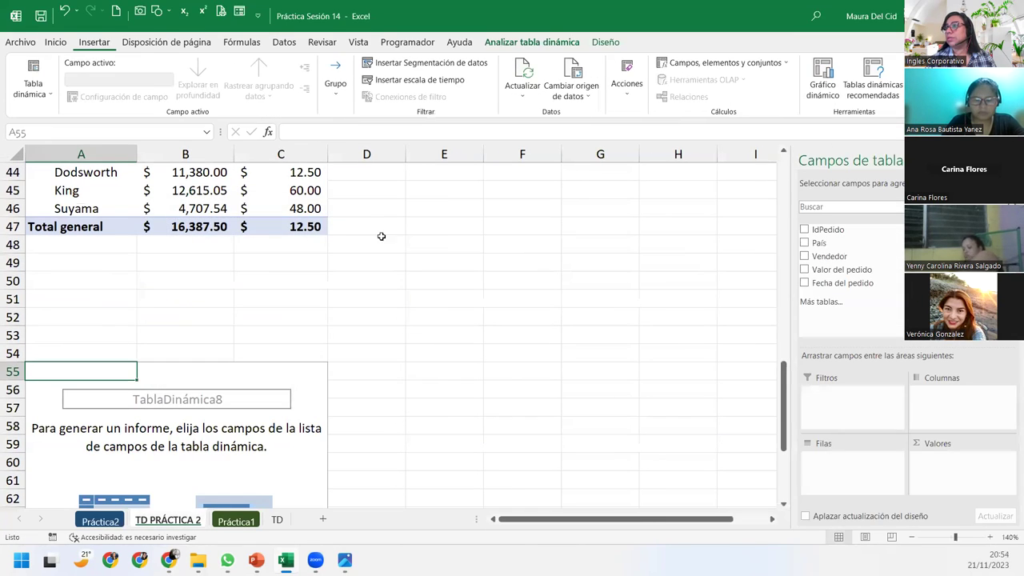
Step: Put Fecha del pedido in rows and sum Valor del pedido, replacing a trial Cuenta de Vendedor
scroll(756, 340, "down", 3)
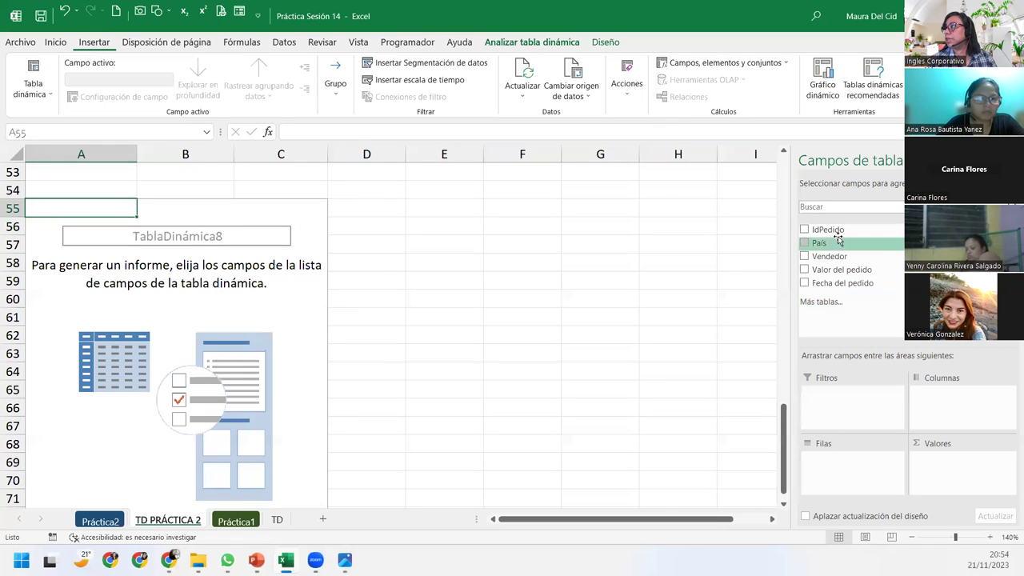
mouse_move(840, 283)
left_mouse_down()
mouse_move(871, 430)
mouse_move(852, 468)
left_mouse_up()
left_click_drag(840, 256, 957, 482)
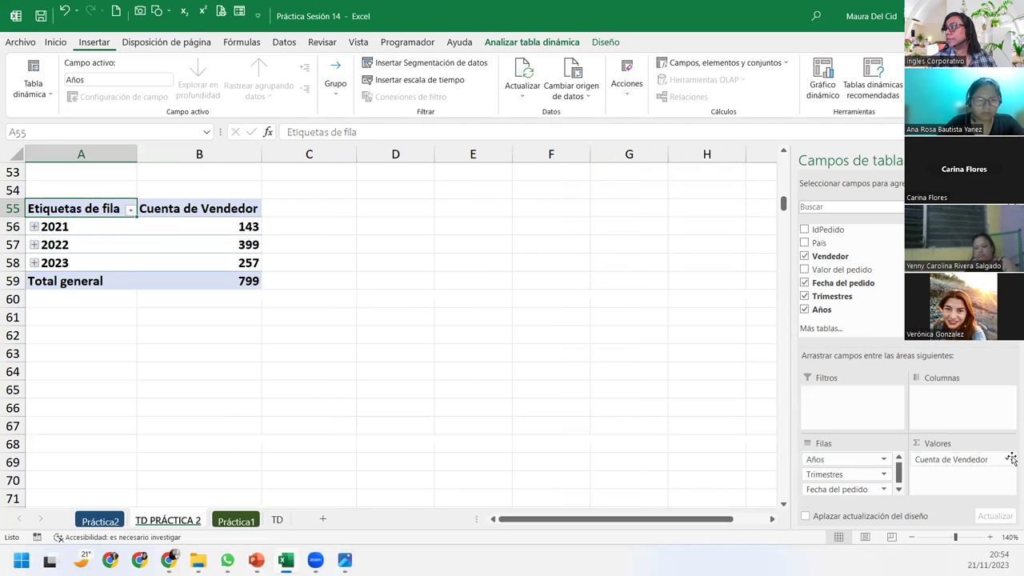
left_click(1007, 459)
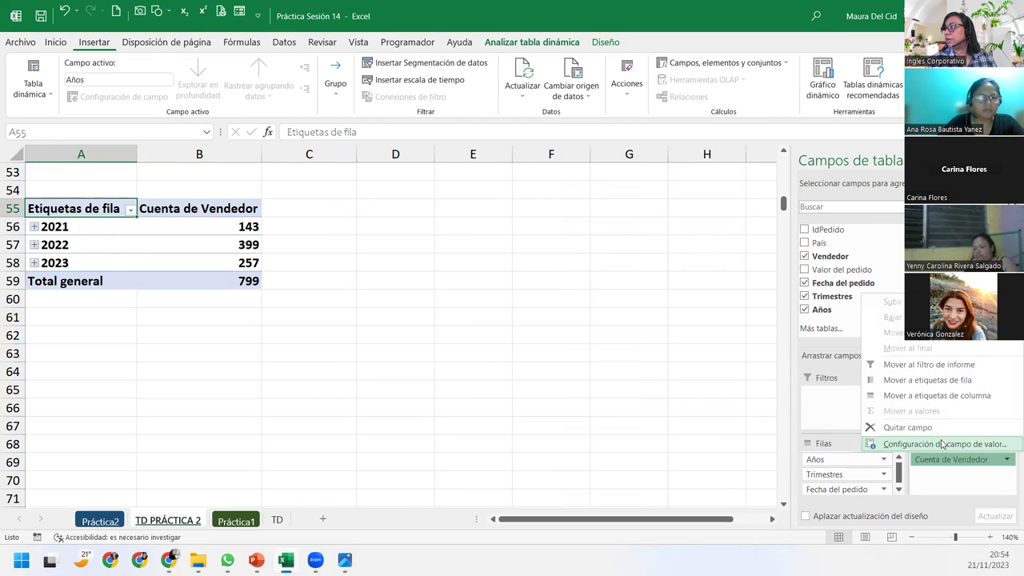
left_click(942, 443)
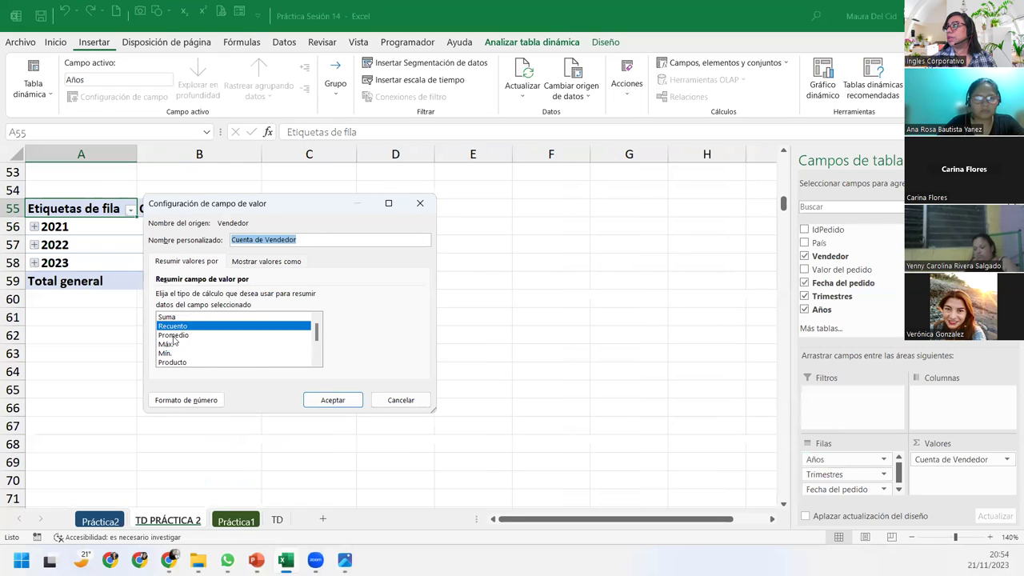
left_click(419, 203)
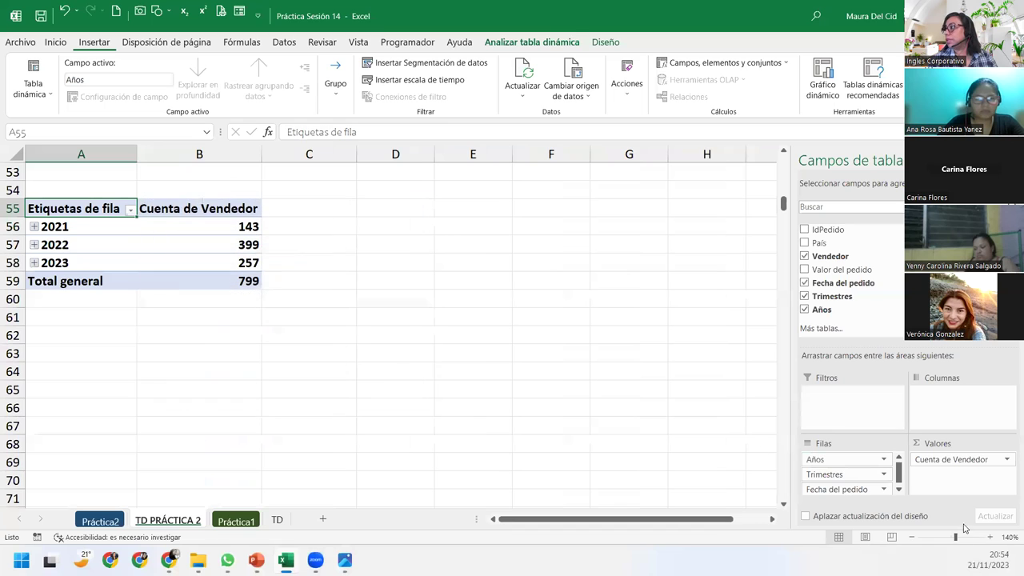
left_click_drag(971, 462, 941, 345)
left_click_drag(840, 269, 972, 470)
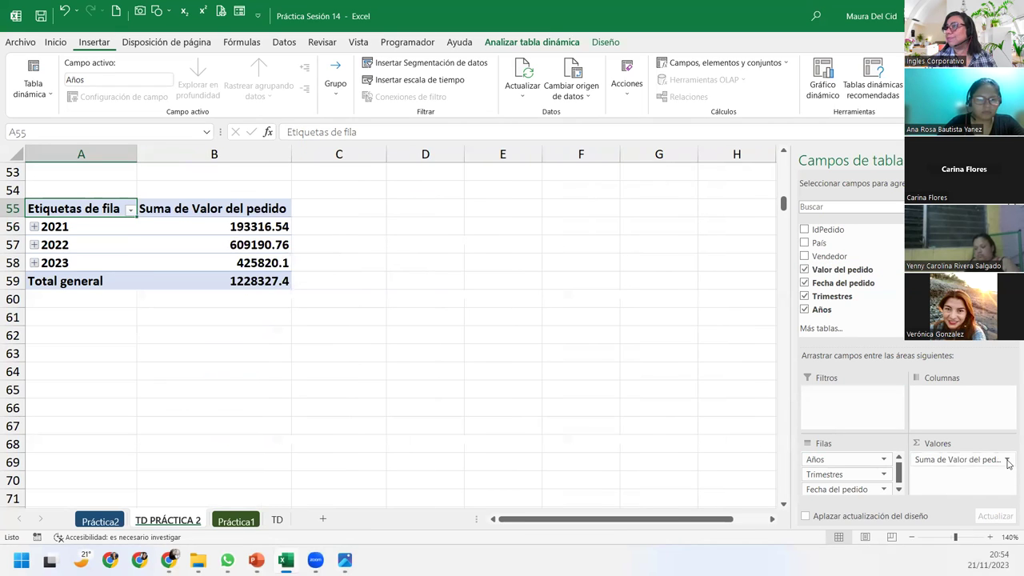
Step: Rename the summed sales value field to 'Total de ventas'
left_click(1007, 460)
left_click(927, 444)
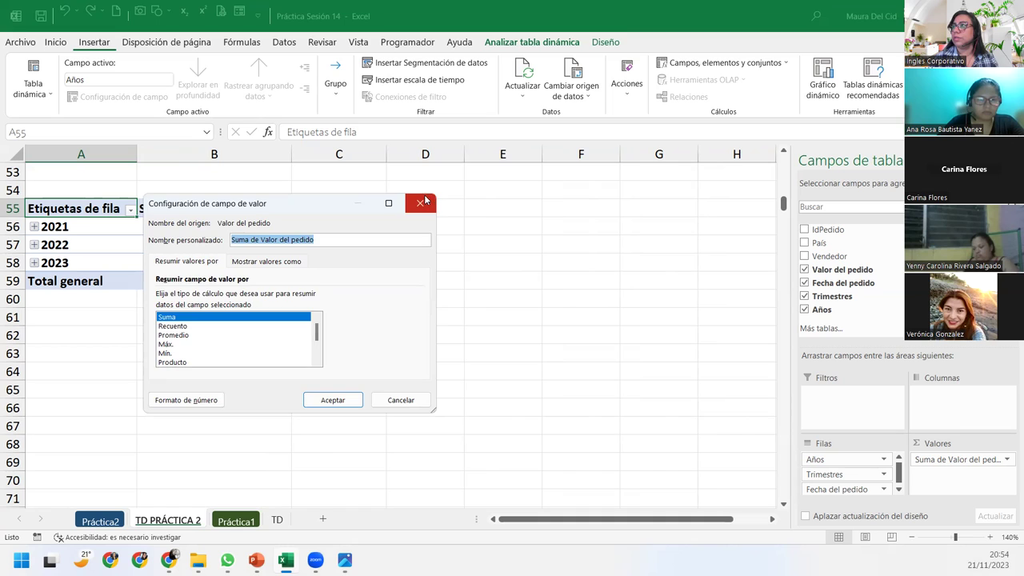
left_click(420, 203)
left_click(110, 523)
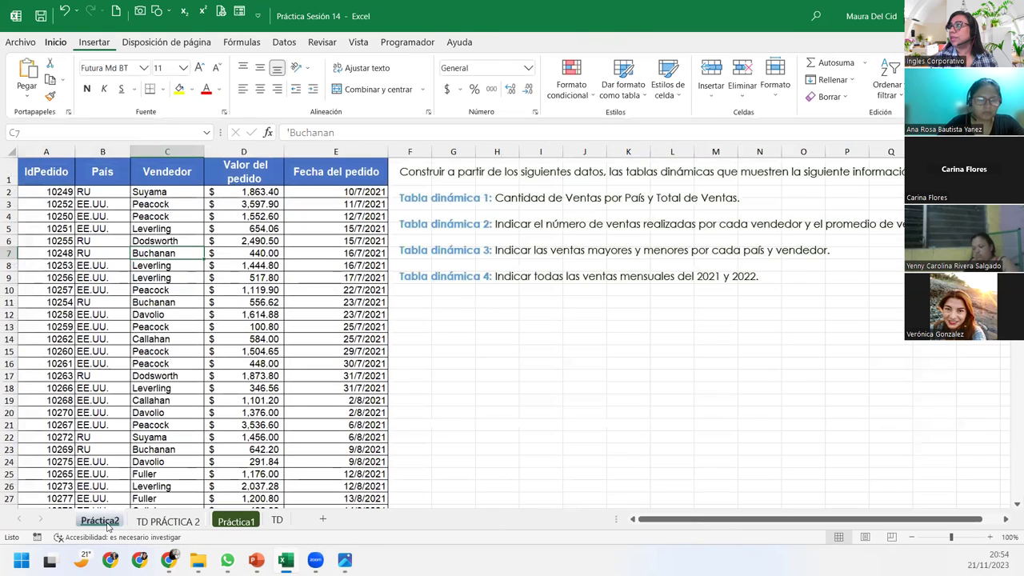
left_click(152, 524)
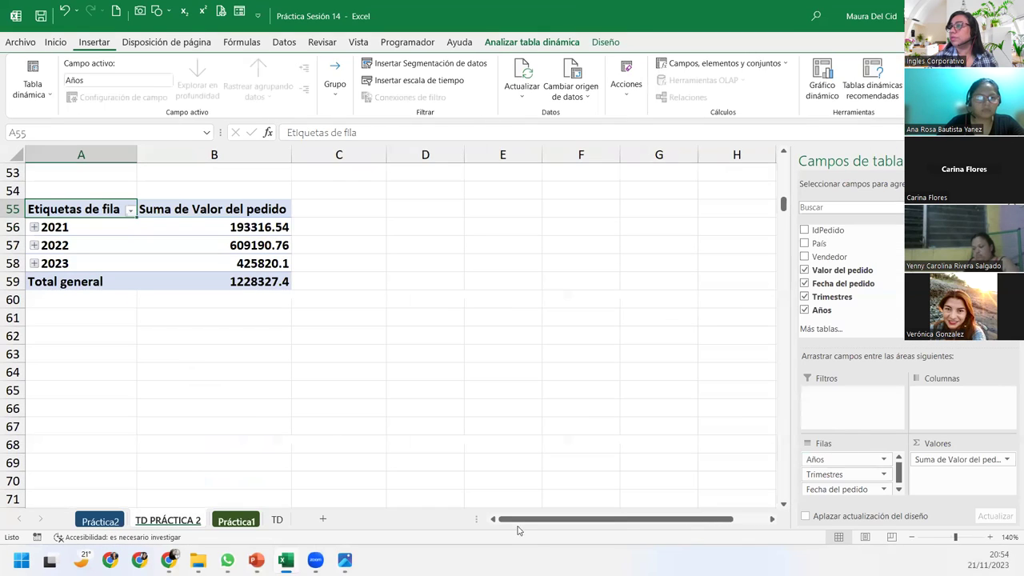
left_click(988, 460)
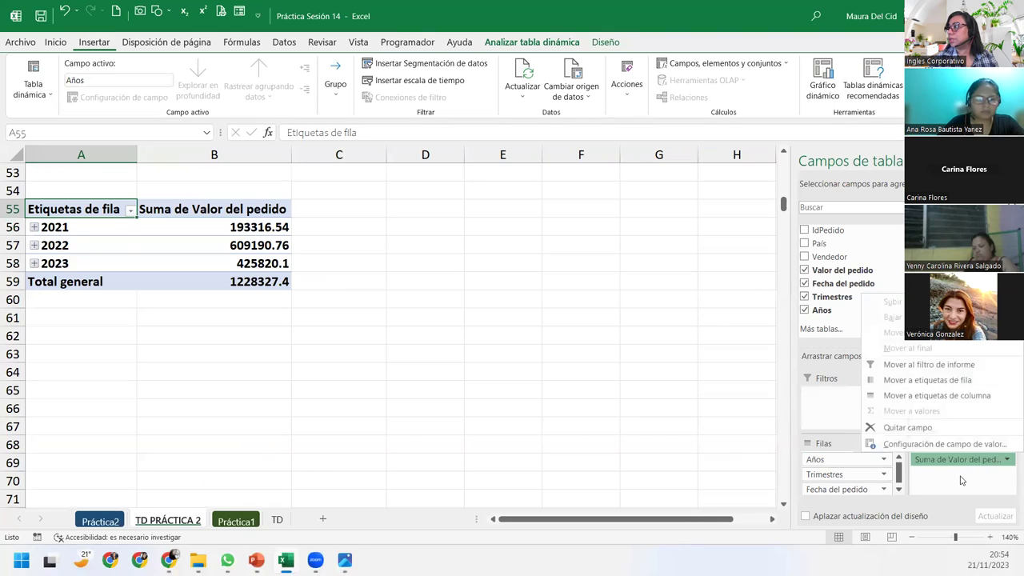
left_click(935, 444)
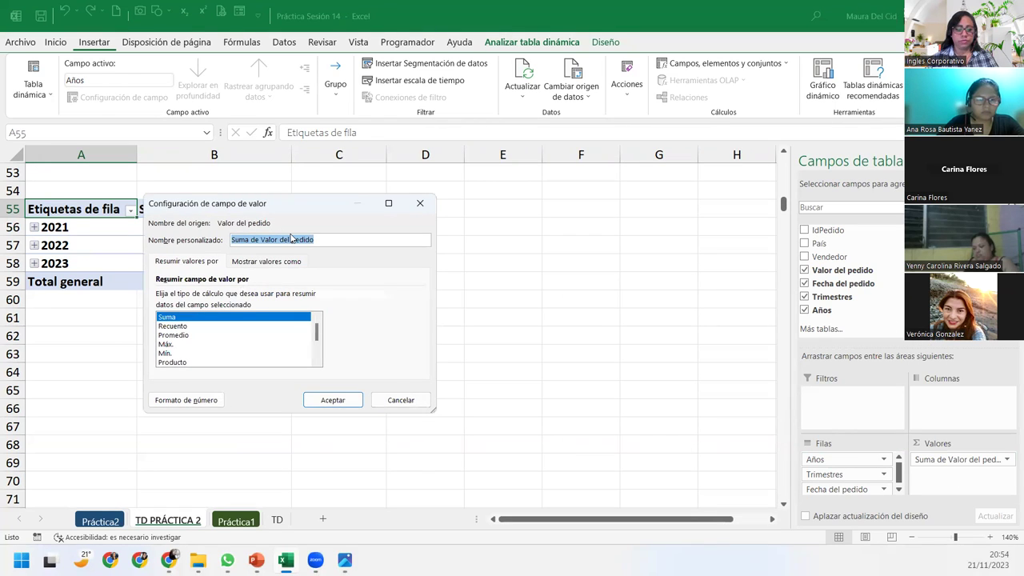
type("Tot")
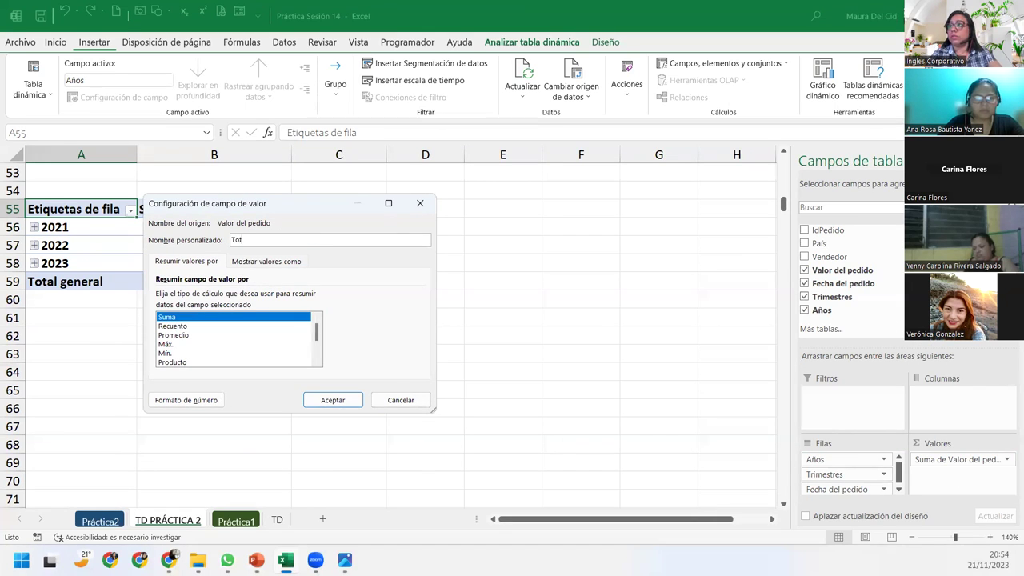
type("al de ventas")
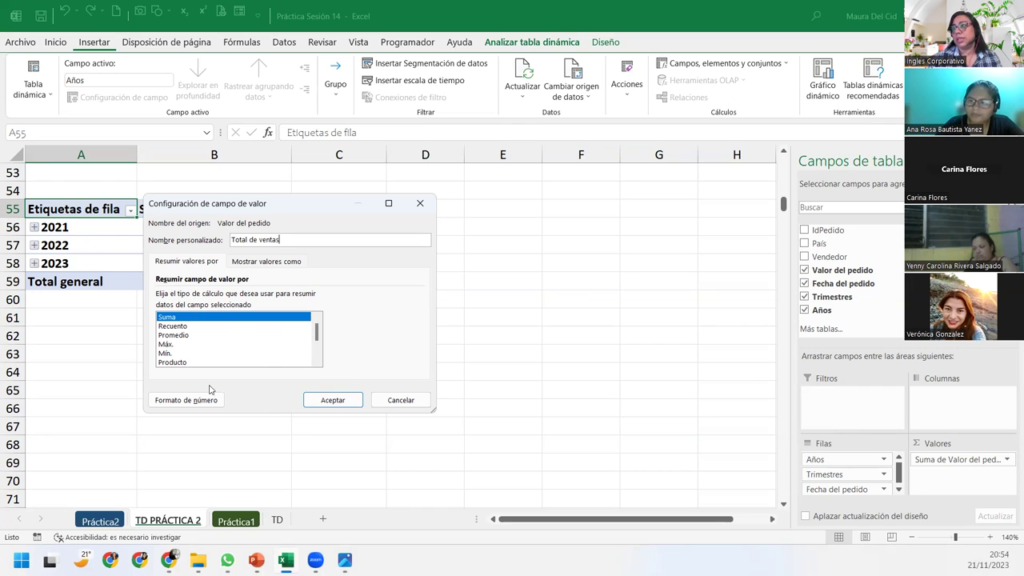
Step: Format the sales totals as accounting with the $ Español (El Salvador) currency symbol
left_click(181, 405)
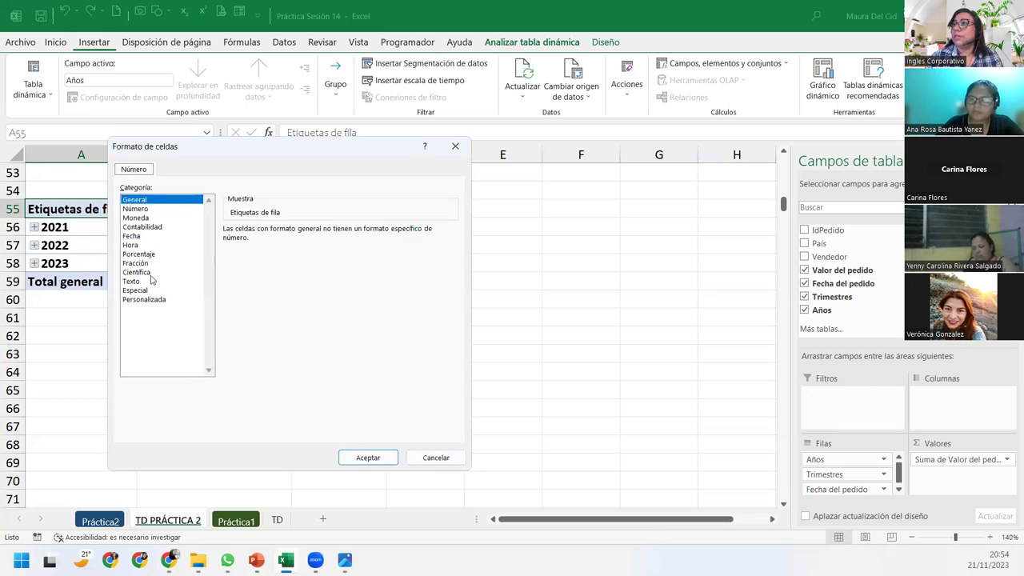
left_click(143, 227)
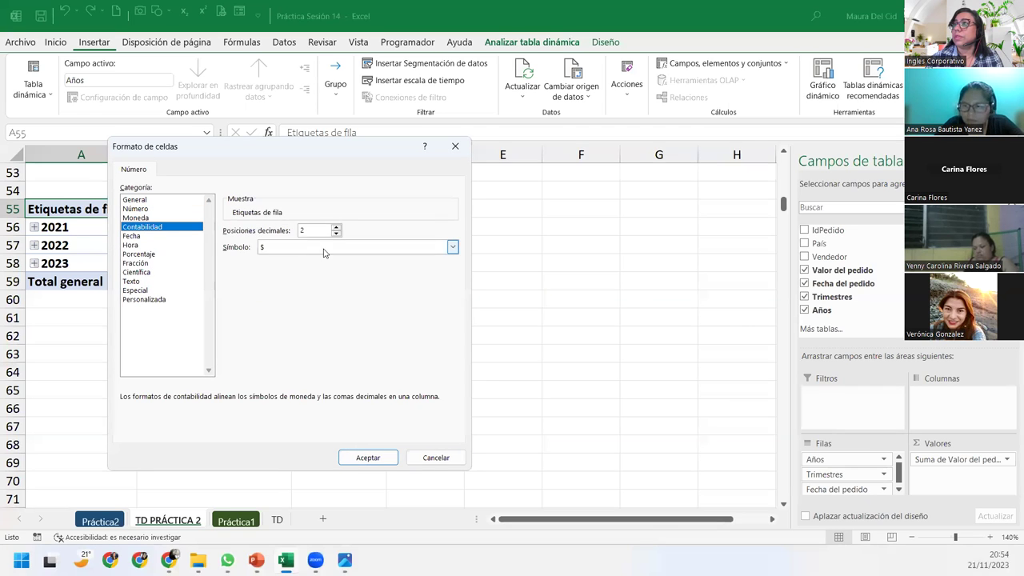
left_click(325, 248)
scroll(347, 372, "down", 3)
left_click(349, 396)
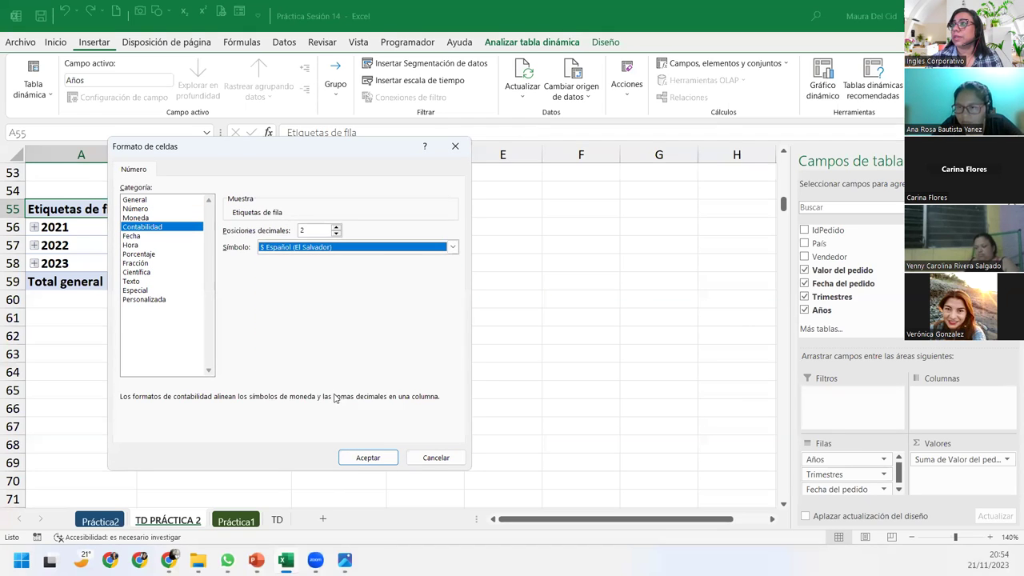
left_click(367, 458)
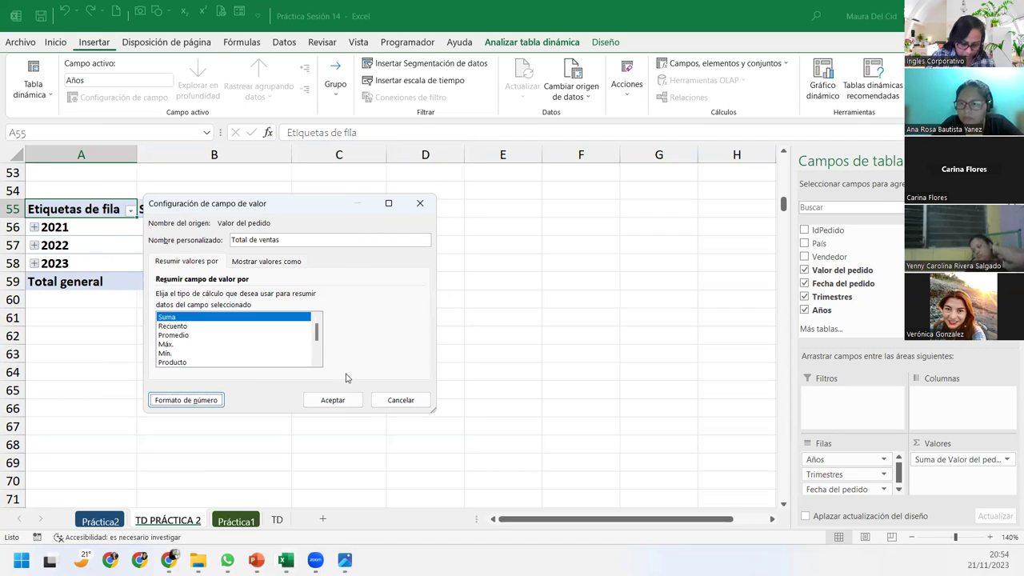
left_click(331, 400)
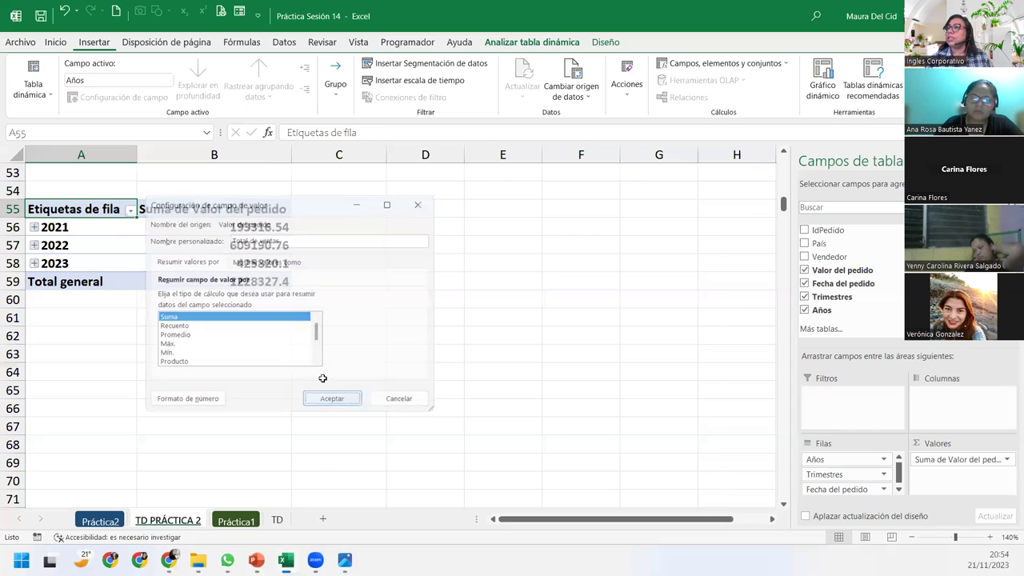
Step: Group the pivot's order dates by month only, removing quarters and years
left_click(72, 230)
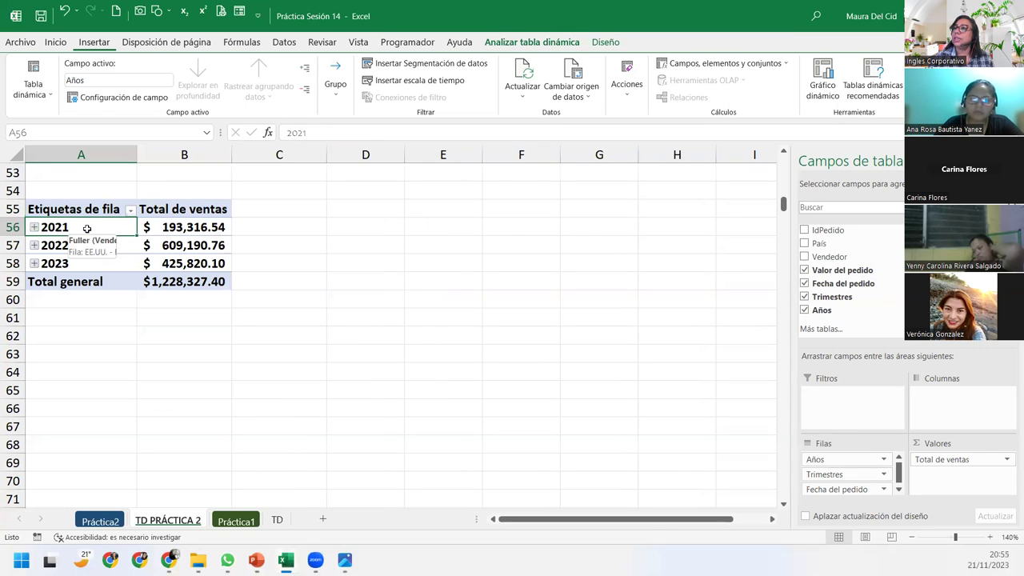
left_click(335, 84)
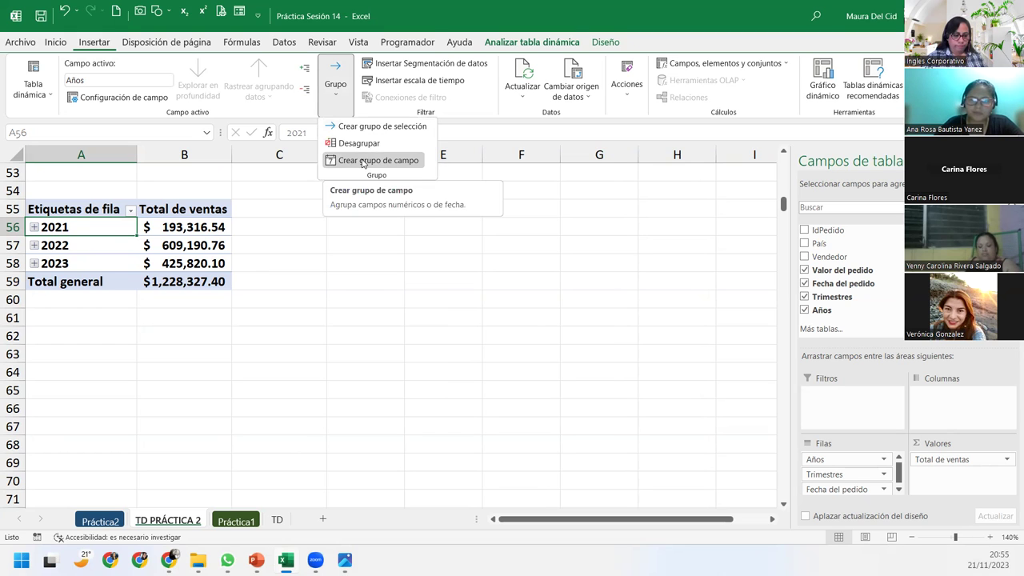
left_click(363, 163)
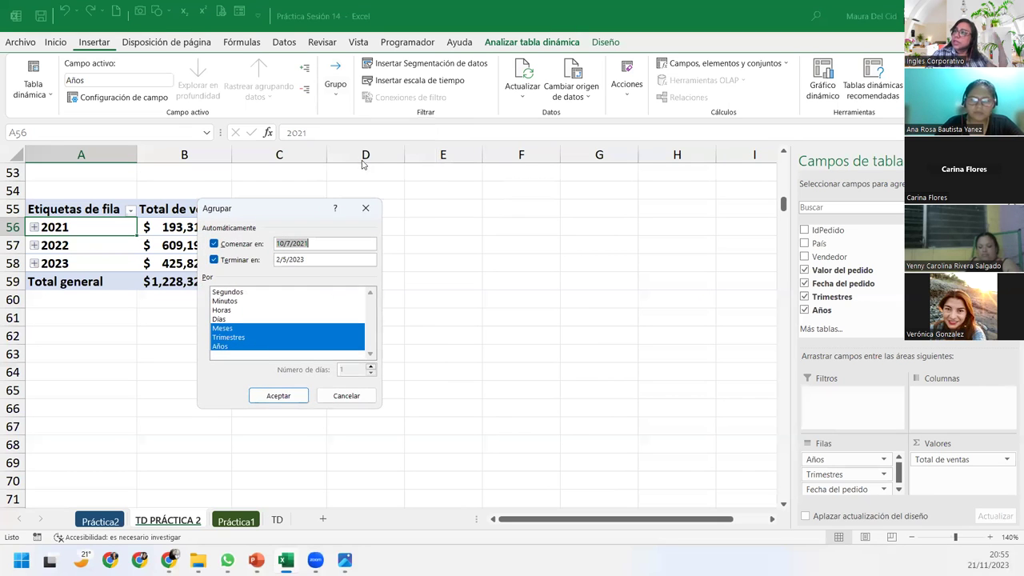
left_click(230, 346)
left_click(230, 337)
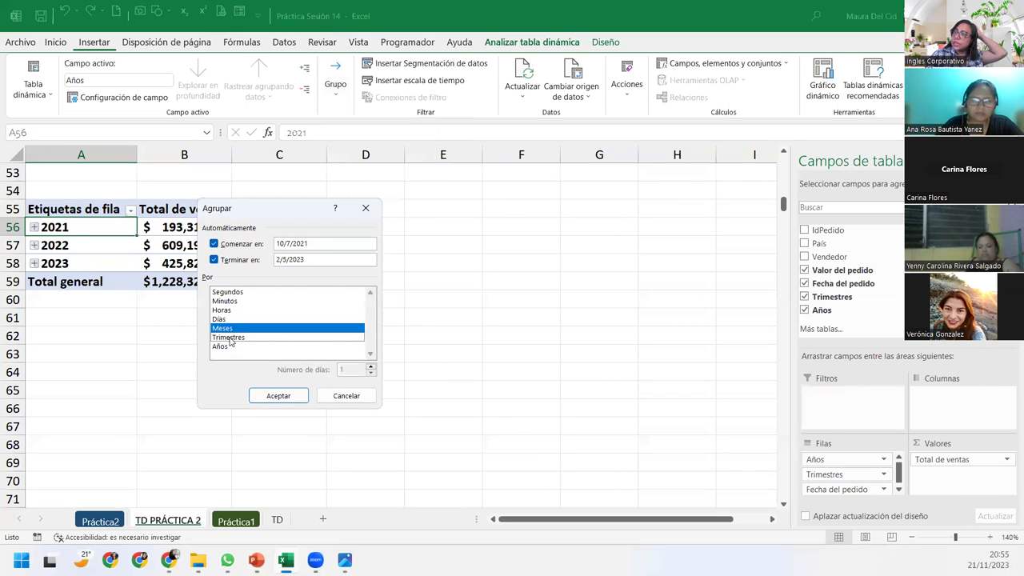
left_click(272, 393)
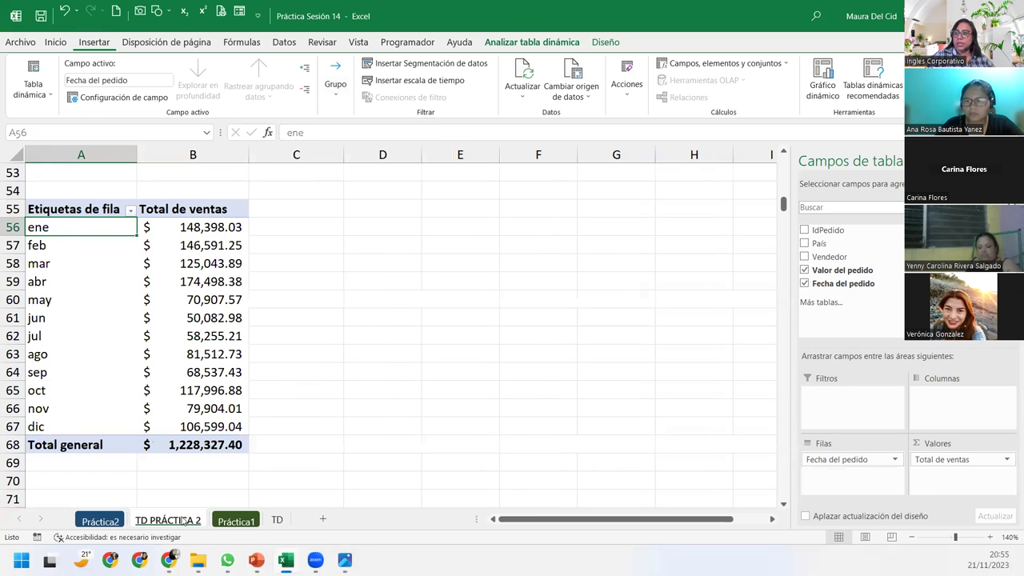
Step: Regroup the order dates by both years and months
left_click(99, 521)
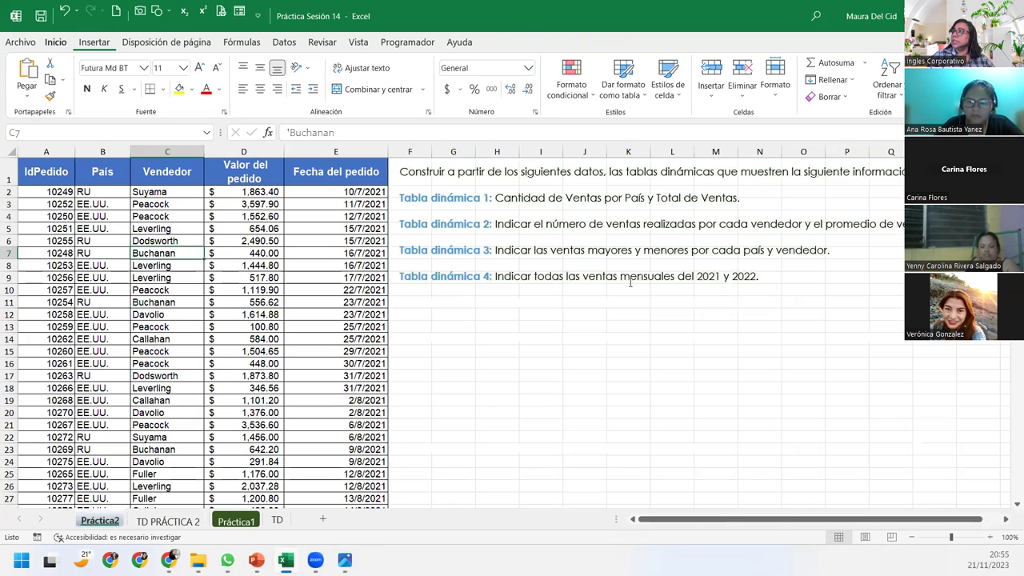
left_click(145, 521)
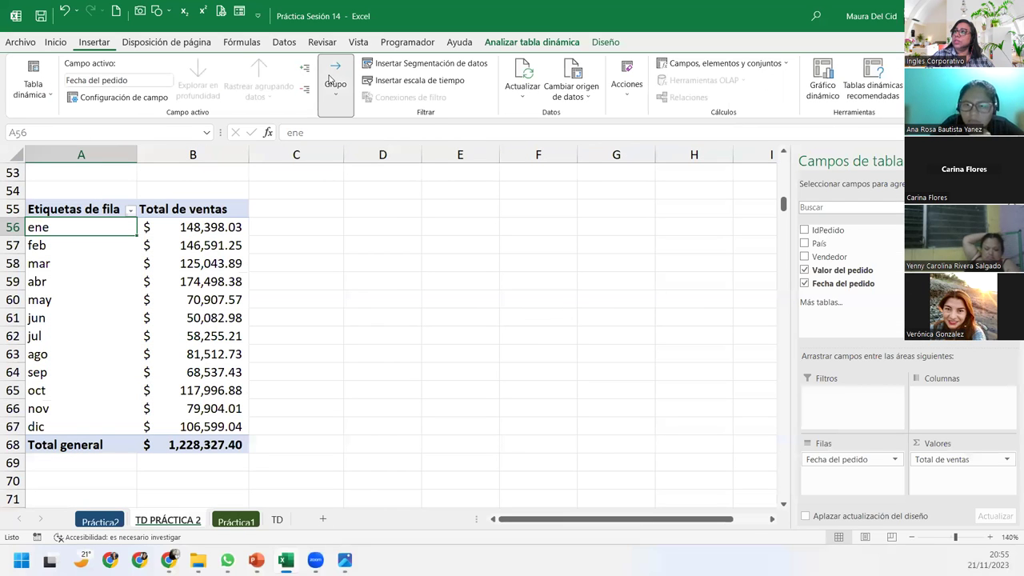
left_click(335, 86)
left_click(339, 160)
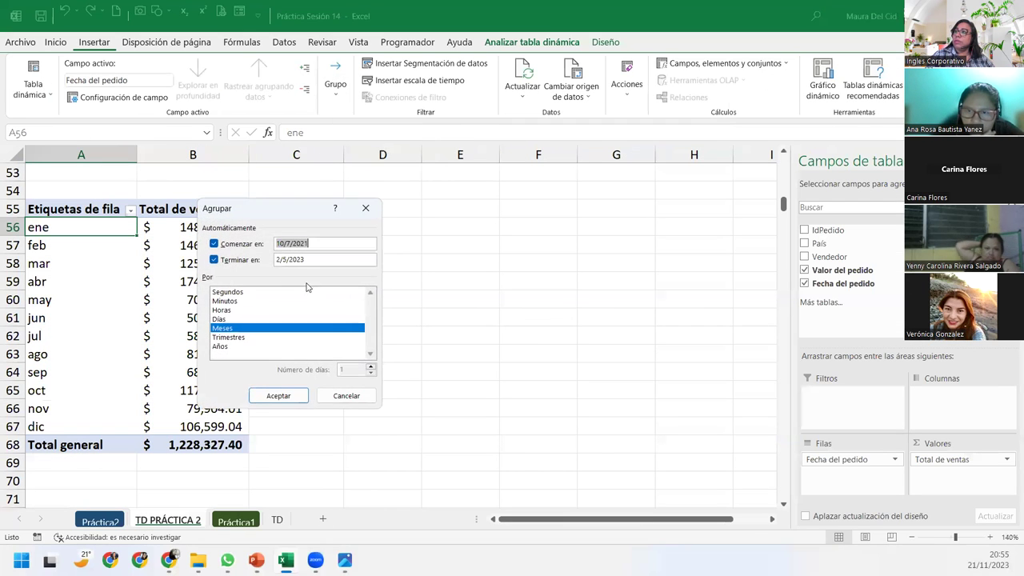
left_click(222, 346)
left_click(278, 395)
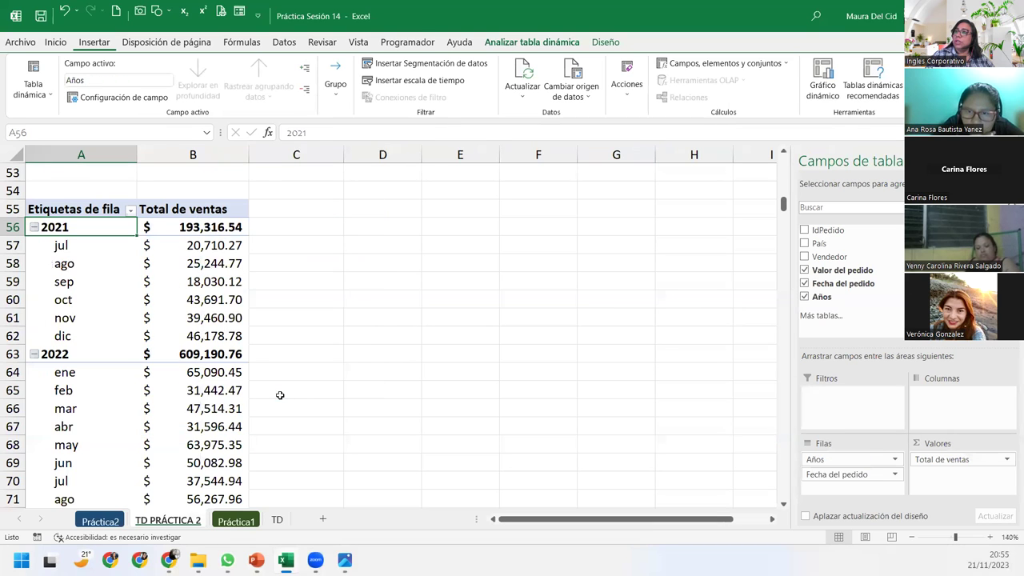
Step: Review the monthly totals under 2021, 2022 and 2023, with Total general $1,228,327.40
scroll(192, 352, "down", 5)
scroll(176, 344, "up", 1)
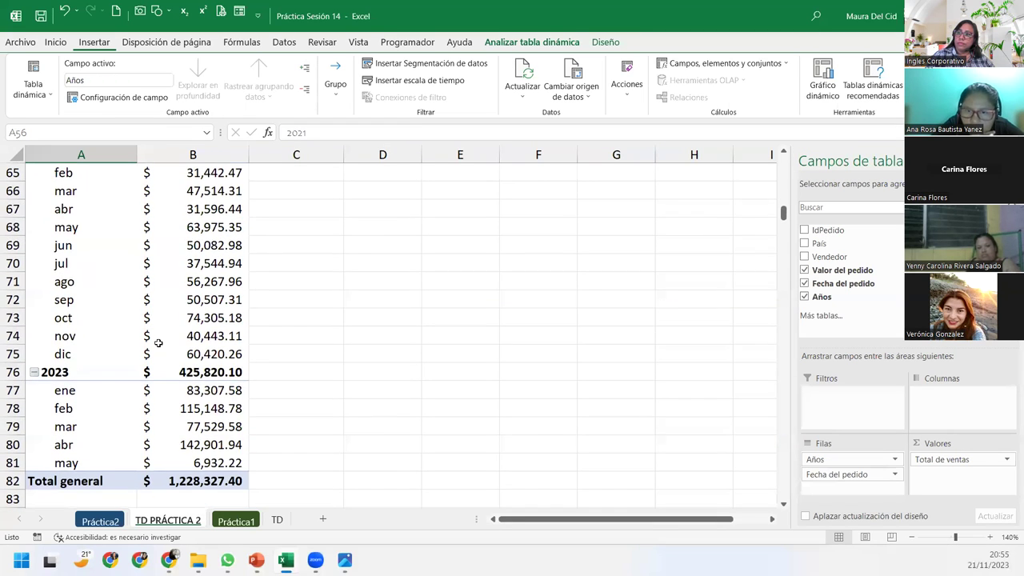
scroll(159, 344, "up", 1)
scroll(159, 344, "up", 2)
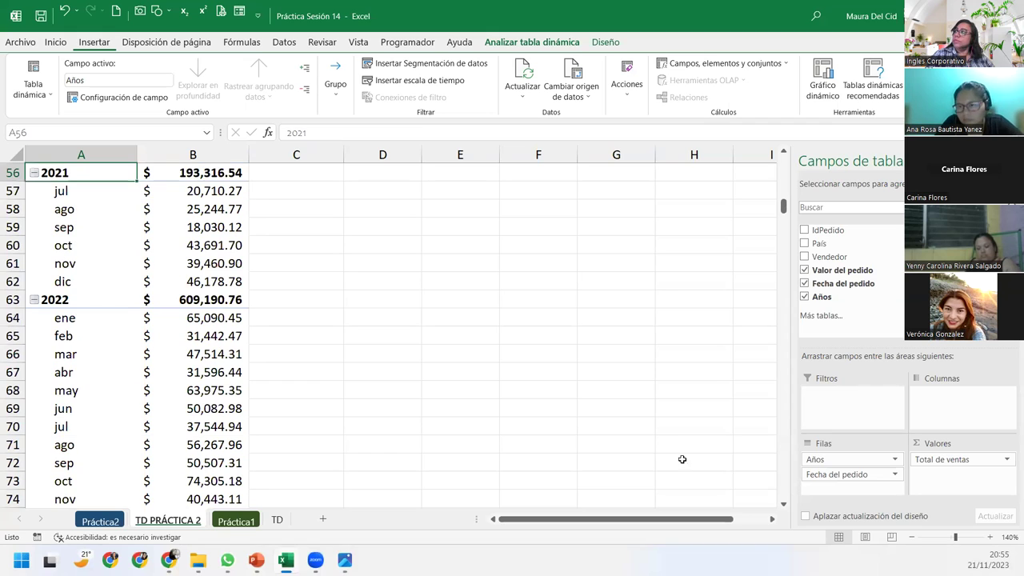
scroll(82, 355, "down", 3)
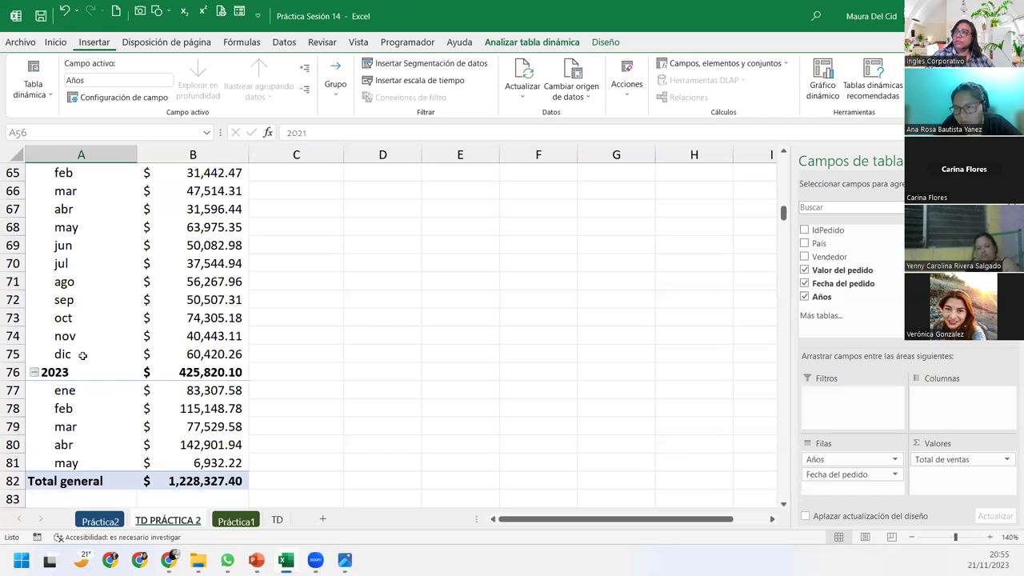
scroll(83, 355, "up", 3)
scroll(82, 355, "up", 1)
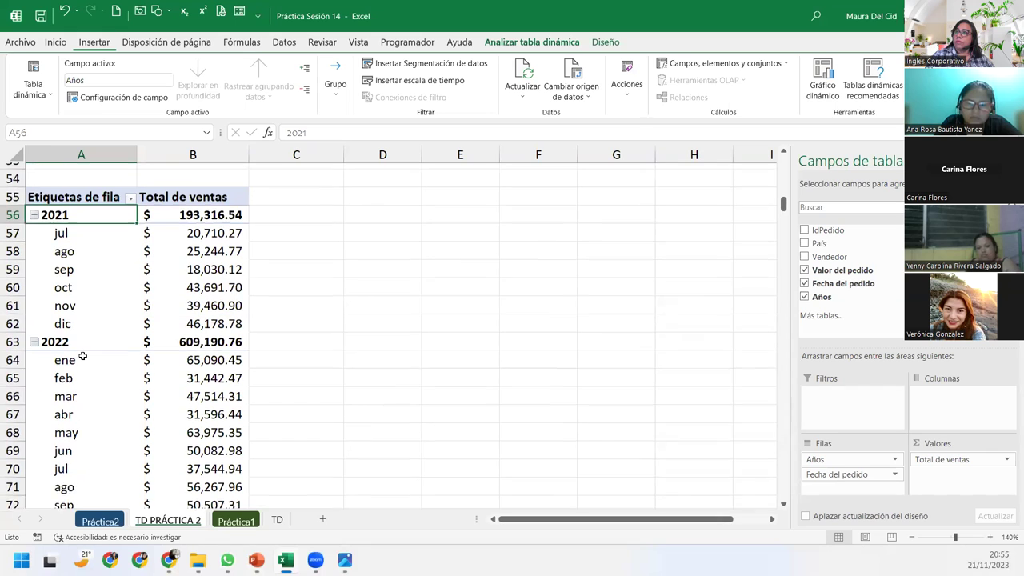
left_click(105, 524)
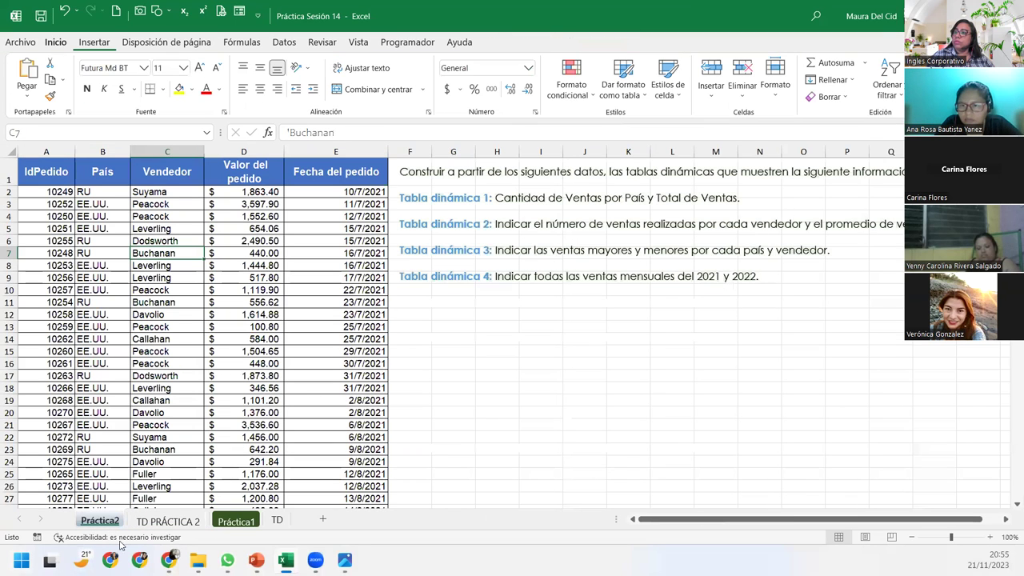
left_click(168, 521)
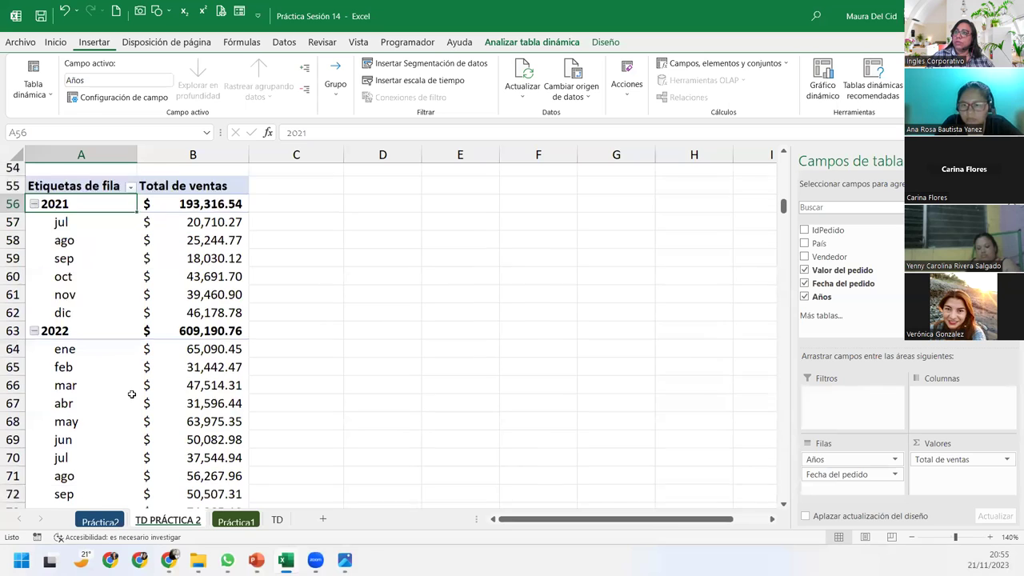
scroll(131, 393, "down", 3)
left_click(30, 426)
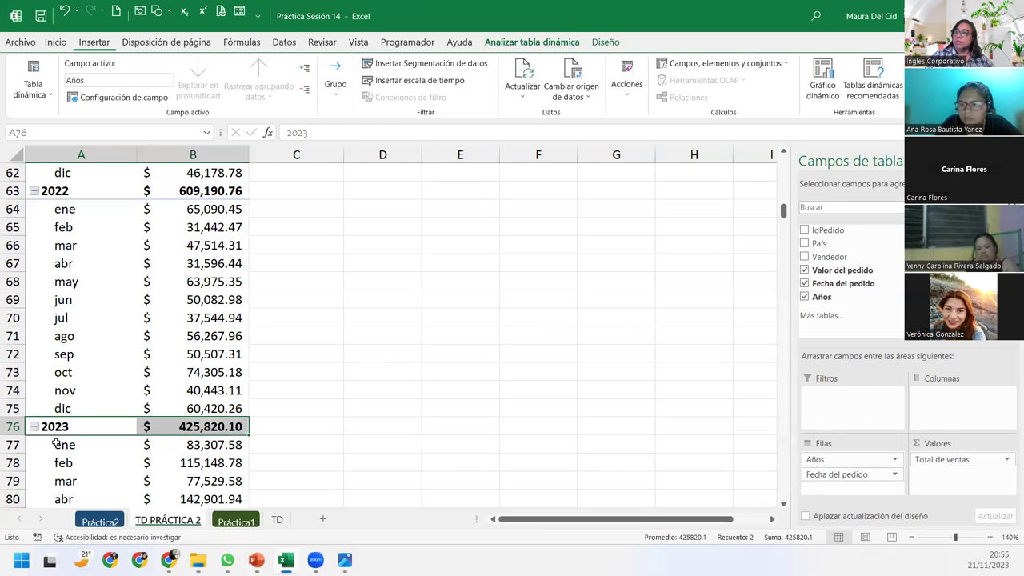
left_click(56, 444)
scroll(163, 414, "up", 2)
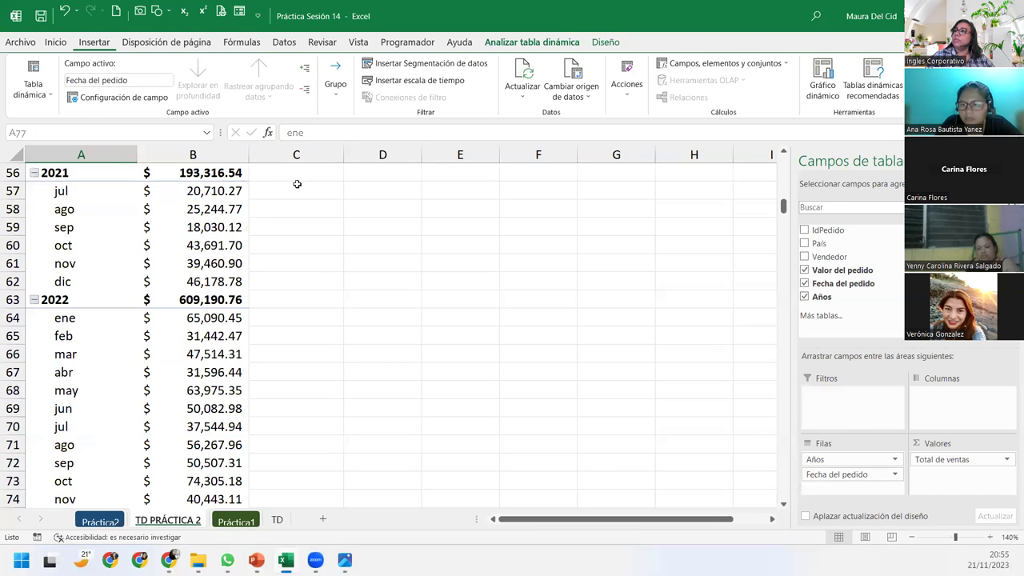
Step: Insert a Fecha del pedido timeline and switch its level to years (AÑOS)
left_click(389, 80)
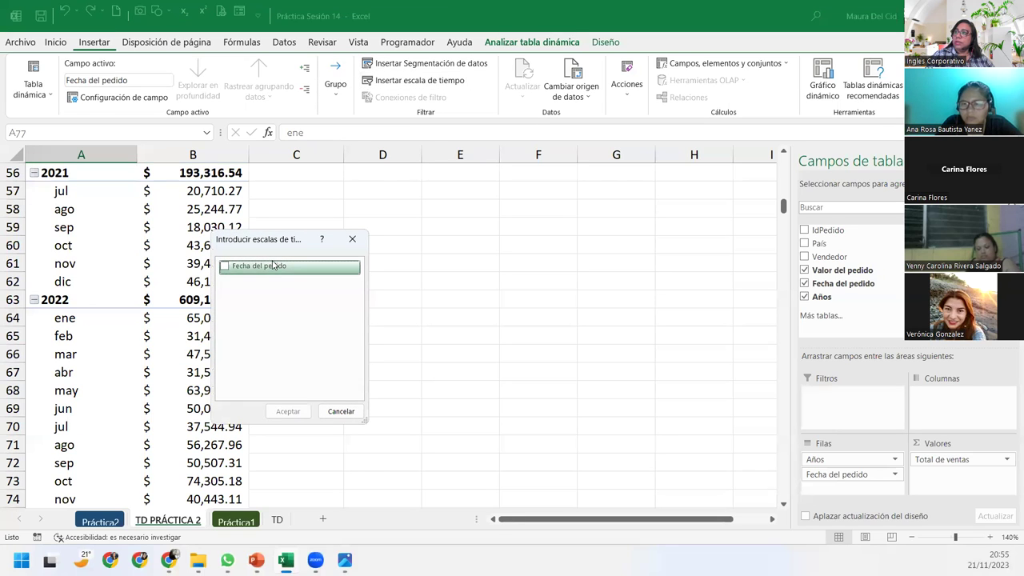
left_click(224, 265)
left_click(288, 411)
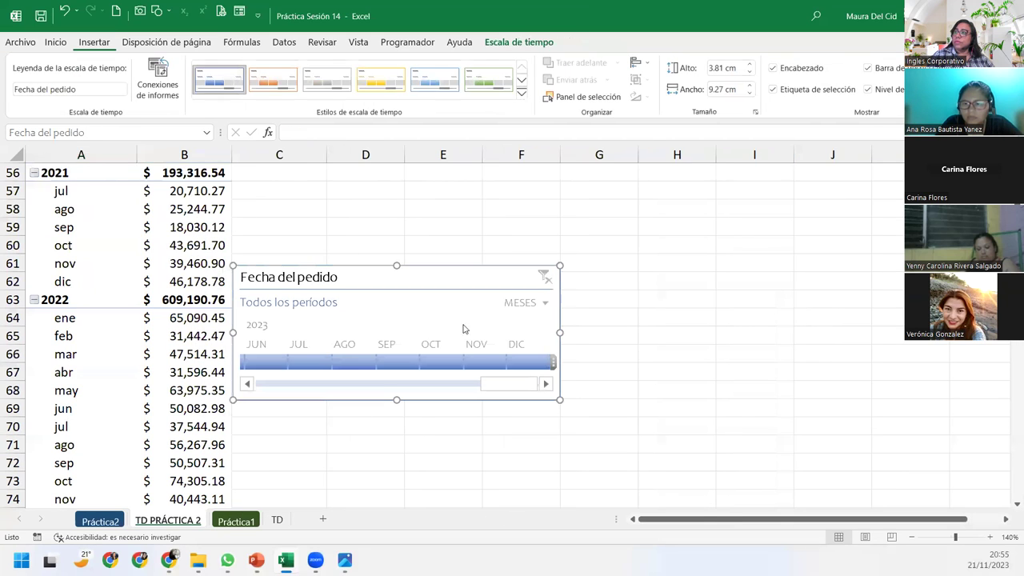
left_click(524, 305)
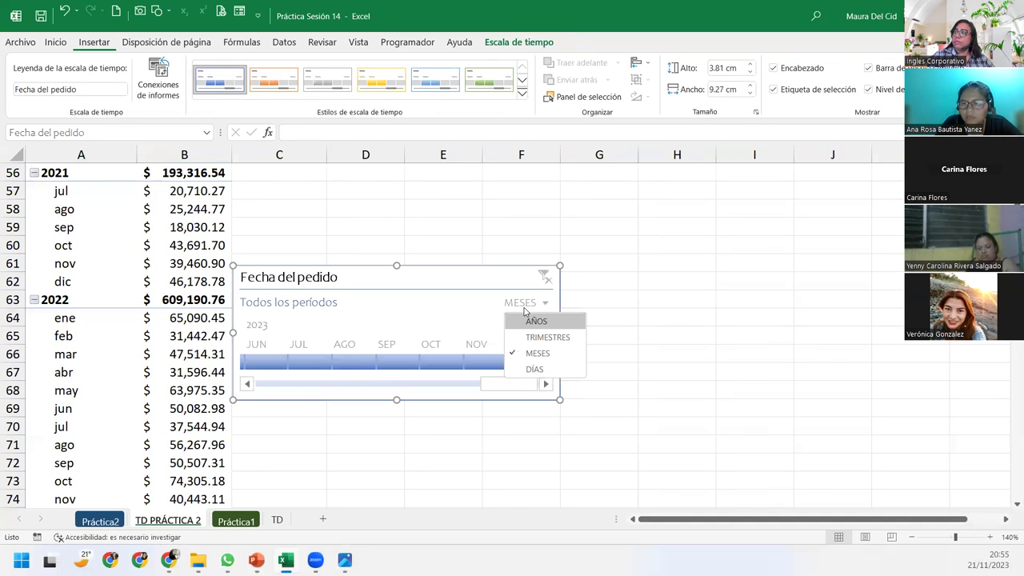
left_click(533, 321)
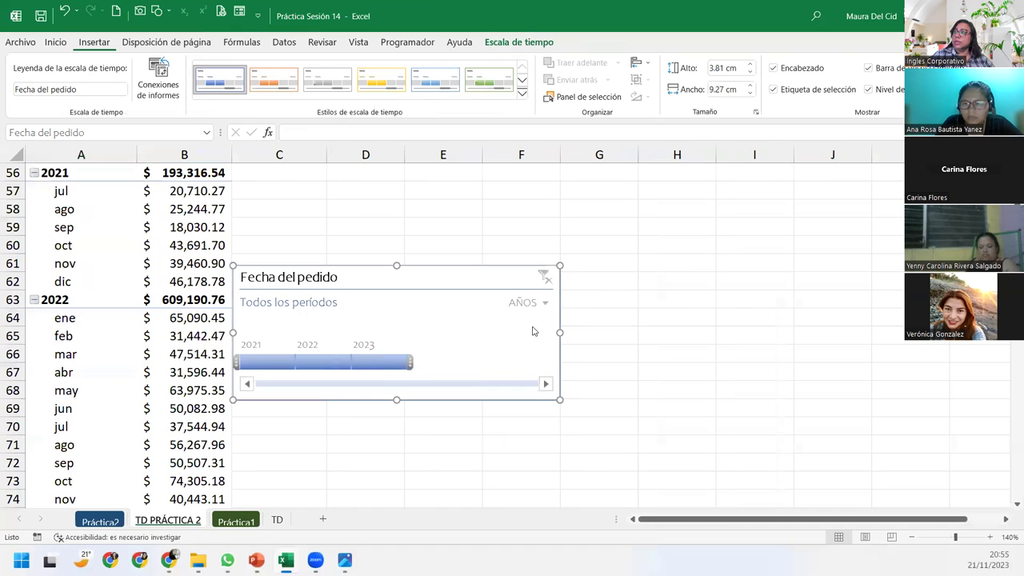
Step: Filter the timeline to 2021–2022, bringing Total general to $802,507.30
left_click(382, 362)
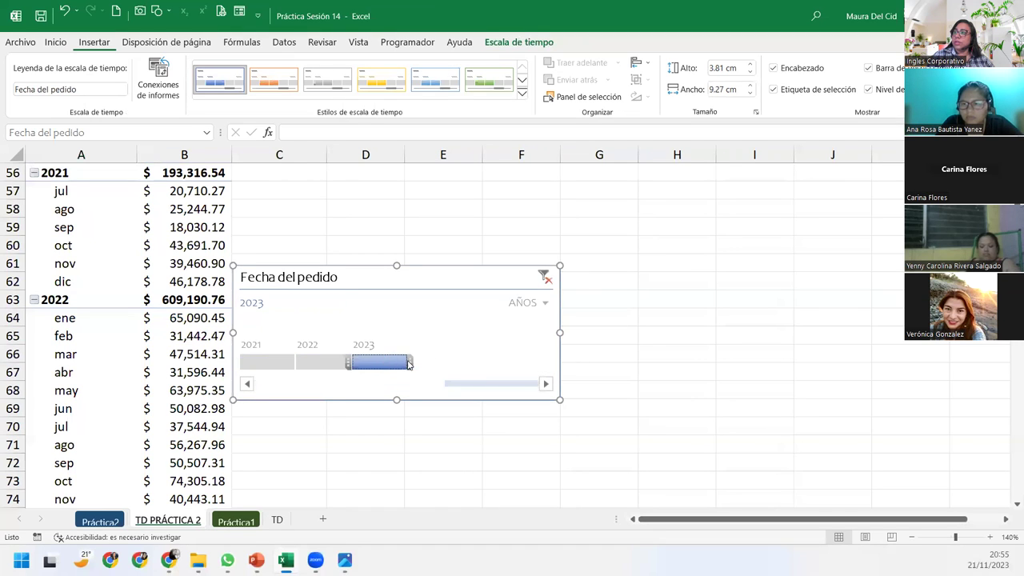
left_click(313, 366)
left_click(272, 364)
left_click_drag(296, 362, 350, 364)
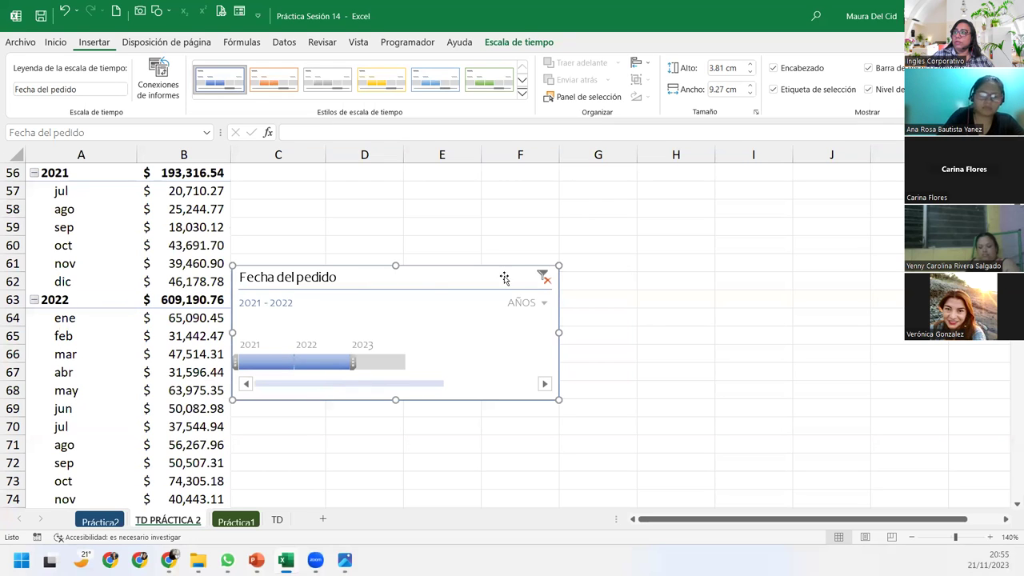
Step: Move the timeline up beside the pivot table
left_click_drag(363, 280, 398, 187)
scroll(251, 274, "up", 1)
scroll(232, 281, "down", 3)
scroll(200, 286, "up", 1)
scroll(199, 286, "up", 1)
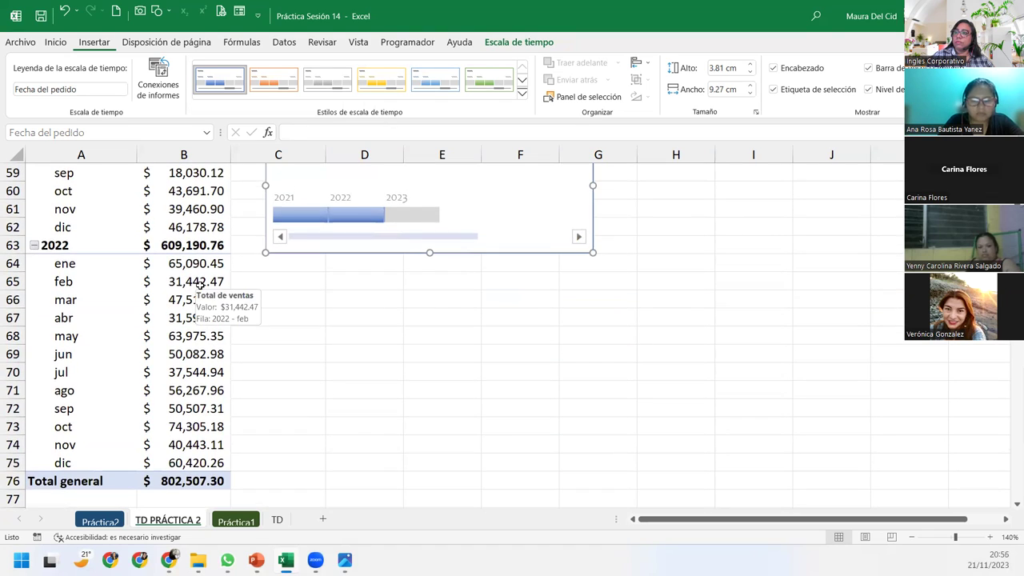
scroll(200, 284, "up", 1)
scroll(199, 285, "up", 1)
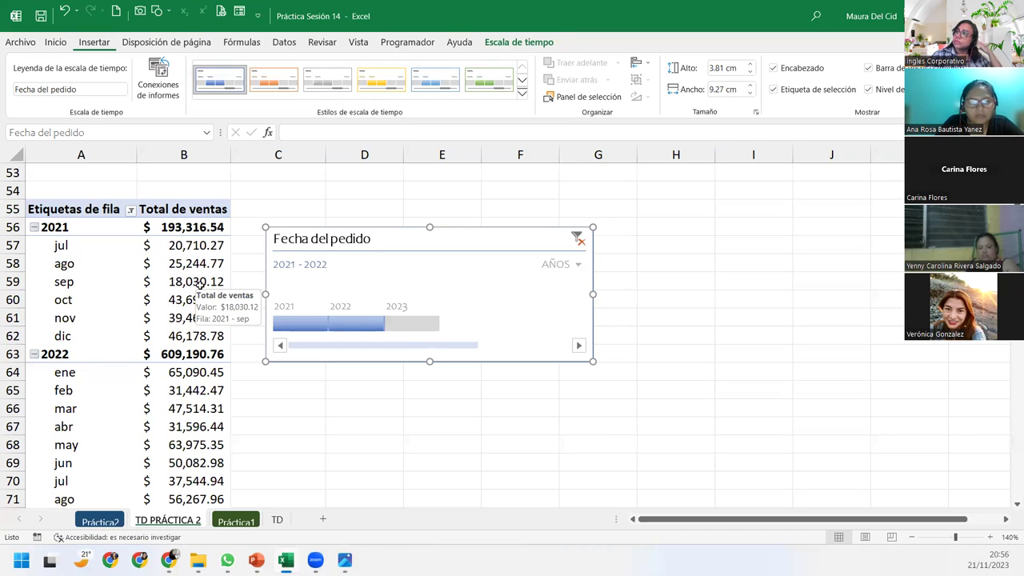
left_click(100, 253)
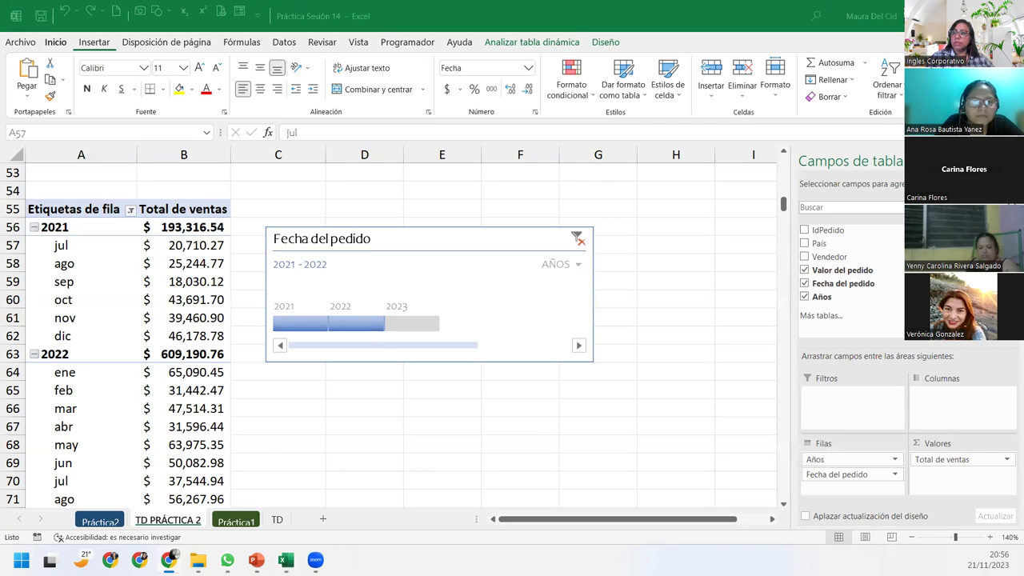
left_click(110, 265)
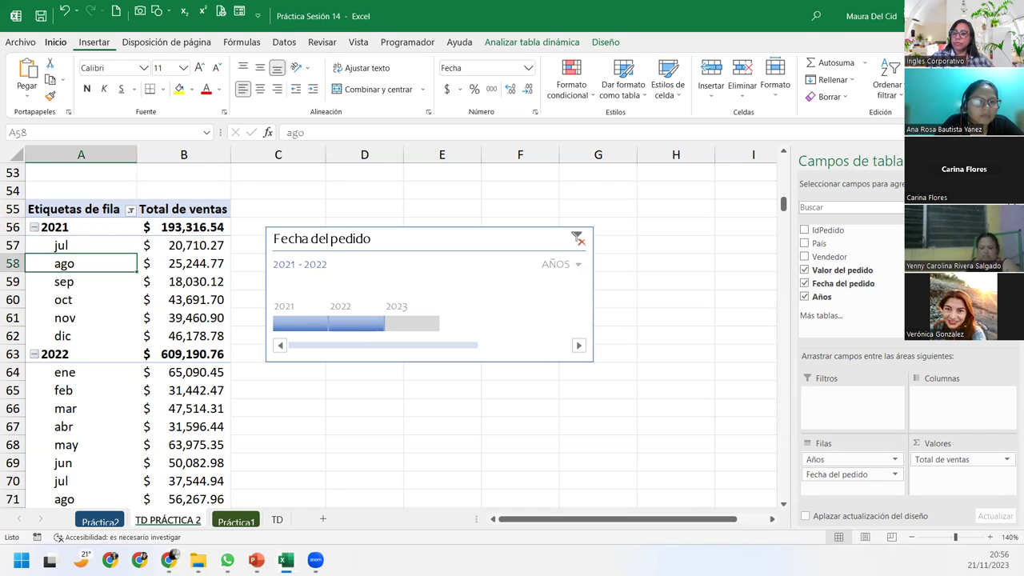
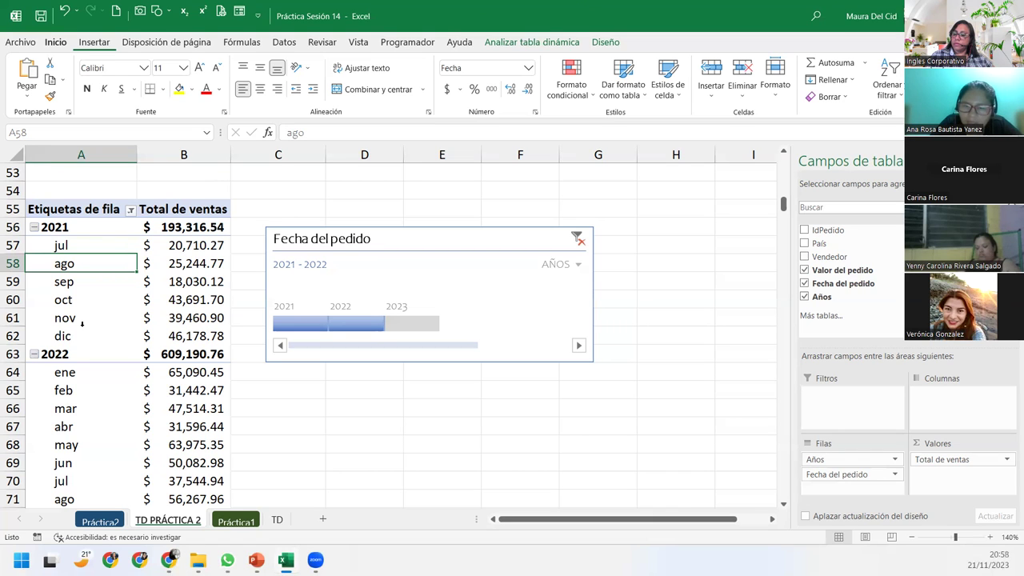
Step: Select the November 2021 total in the pivot table and view the Analizar tabla dinámica Grupo options
left_click(321, 247)
left_click(149, 319)
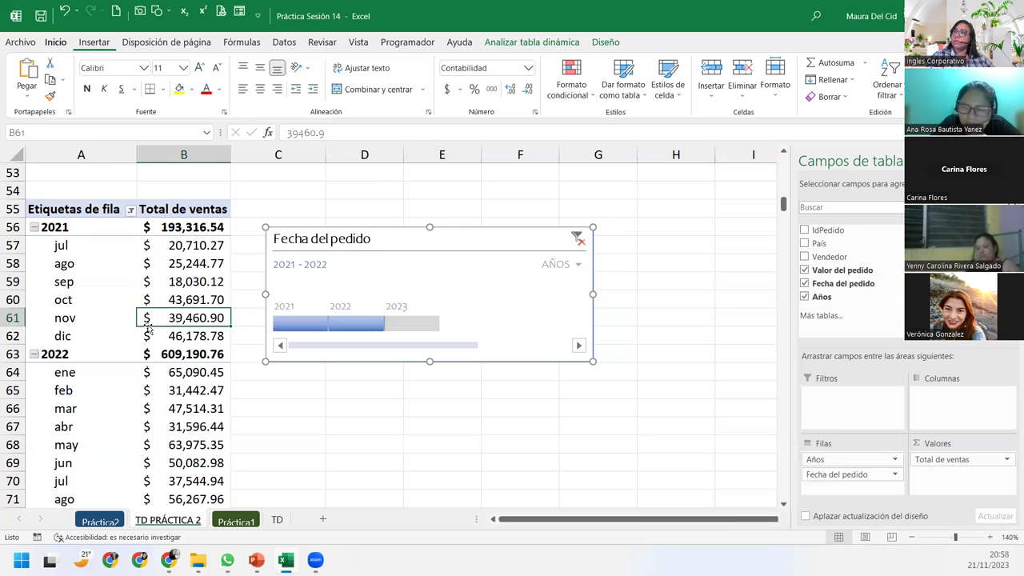
left_click(514, 42)
left_click(335, 80)
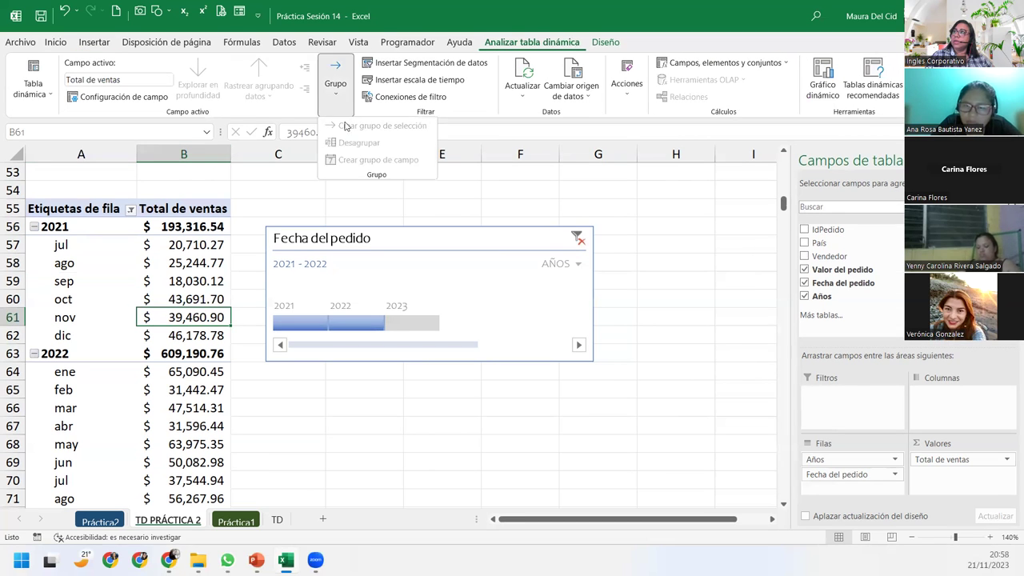
Step: Select the month items in the pivot and show the Grupo menu's Desagrupar option
left_click(45, 260)
left_click(56, 263)
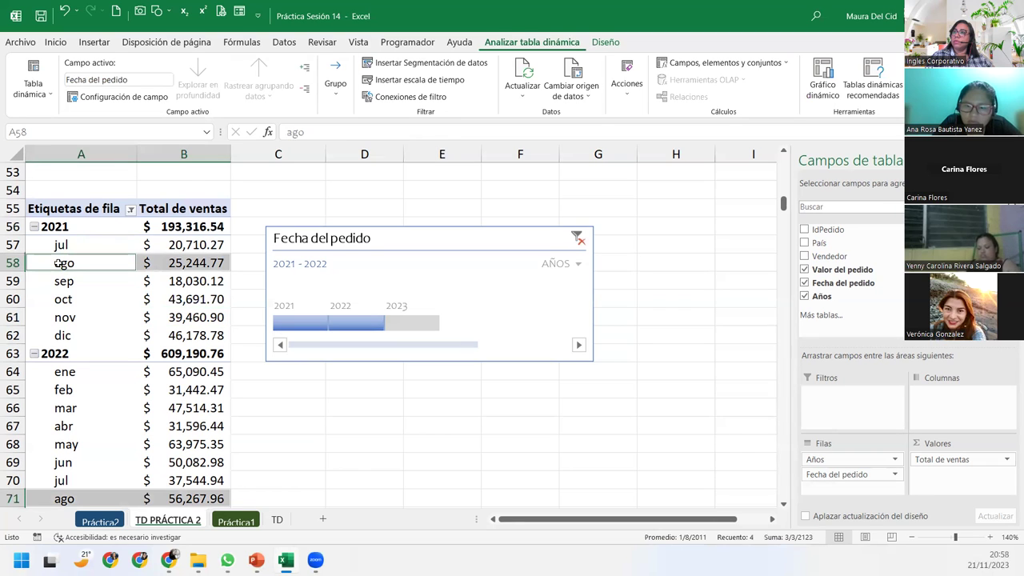
left_click(336, 80)
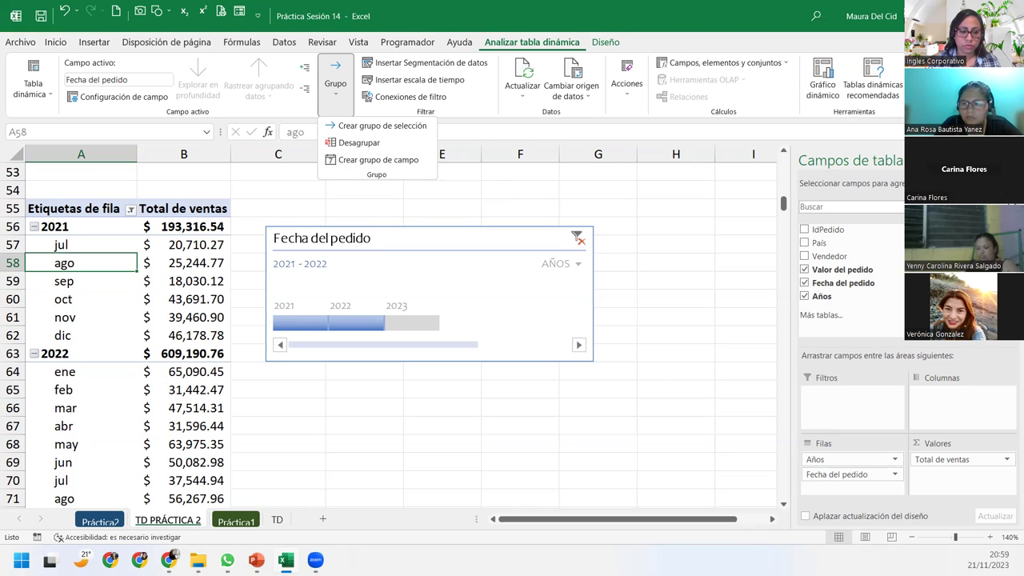
Step: Switch to the PowerPoint slideshow and advance to the 'Cierre y conclusiones' slide
key("alt+Tab")
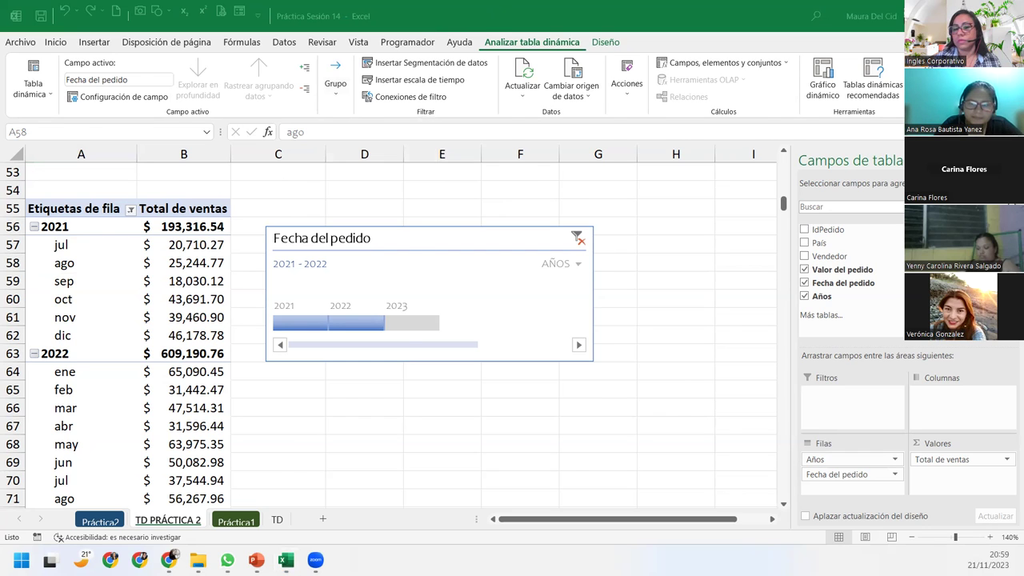
key("alt+Tab")
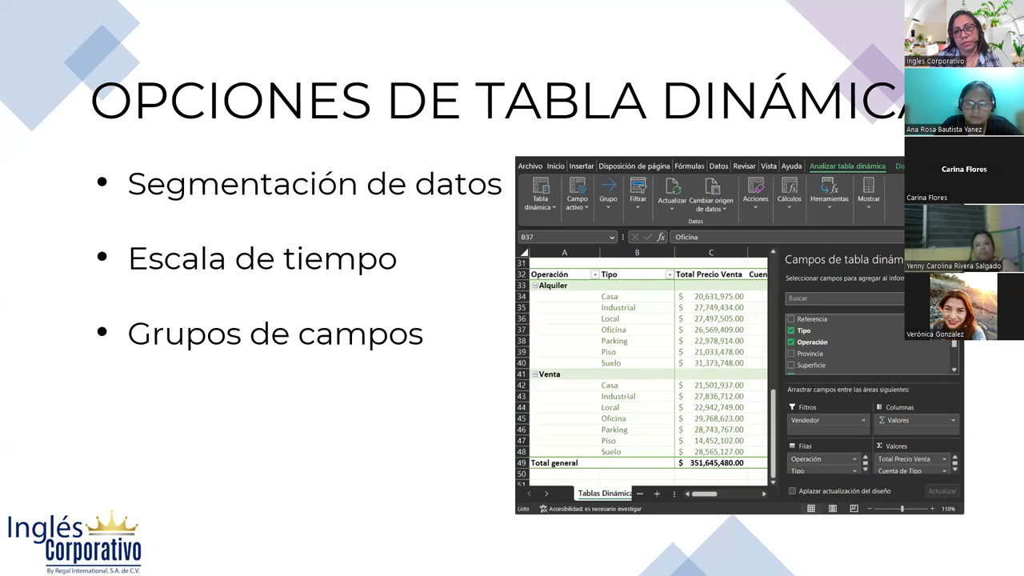
key("Right")
key("Right")
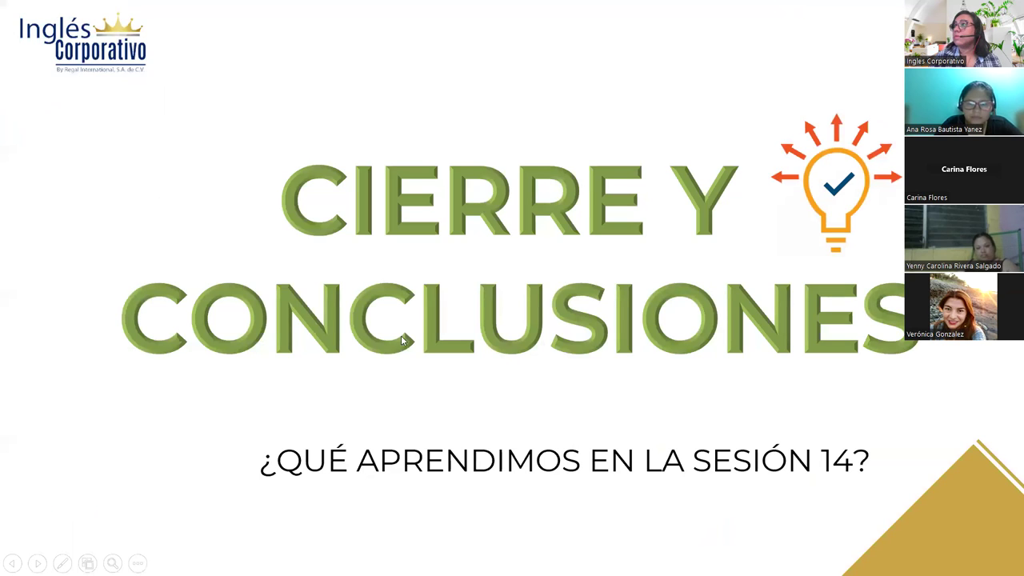